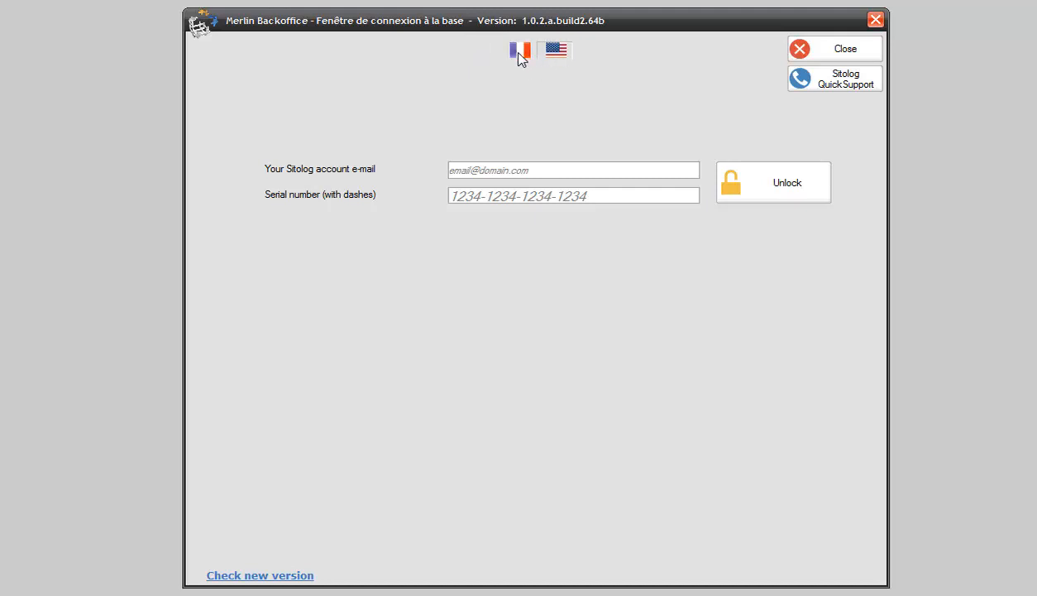
Switch the connection window's language to French and start filling in the Sitolog account e-mail
left_click(520, 52)
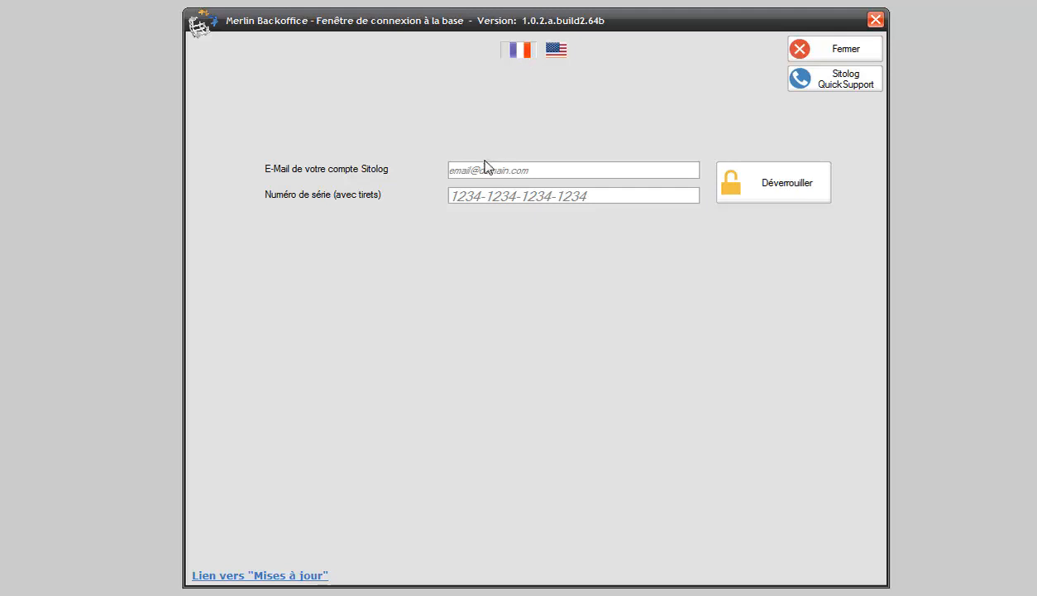
mouse_move(464, 165)
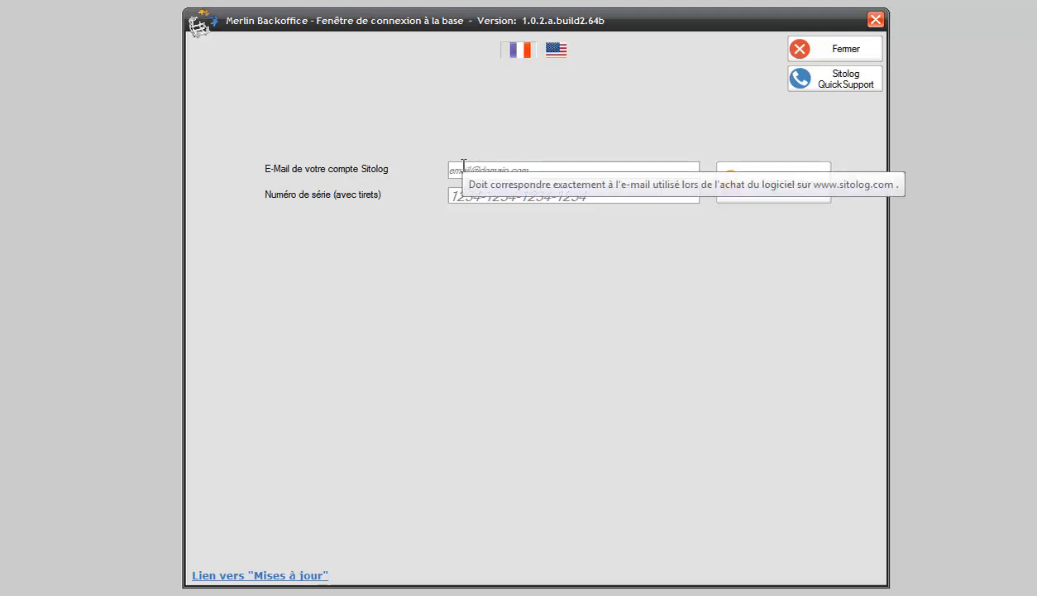
left_click(464, 165)
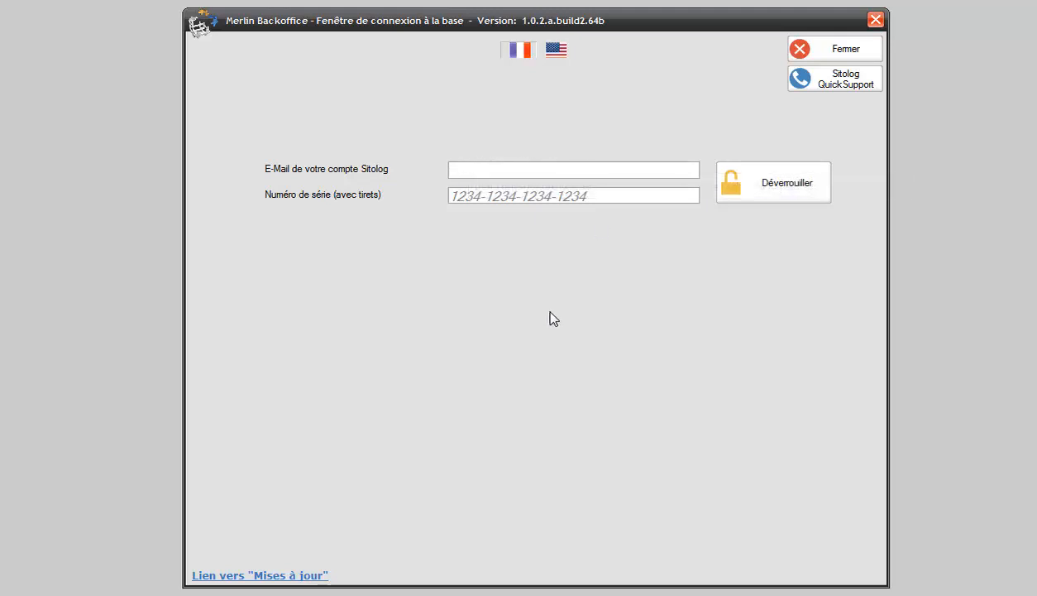
mouse_move(468, 195)
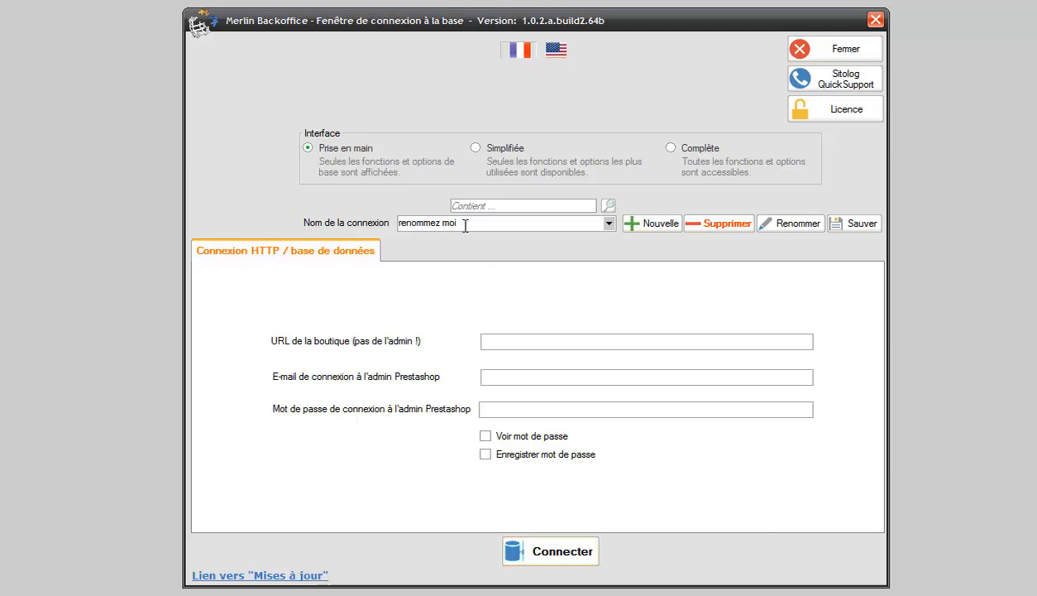
left_click_drag(457, 220, 399, 219)
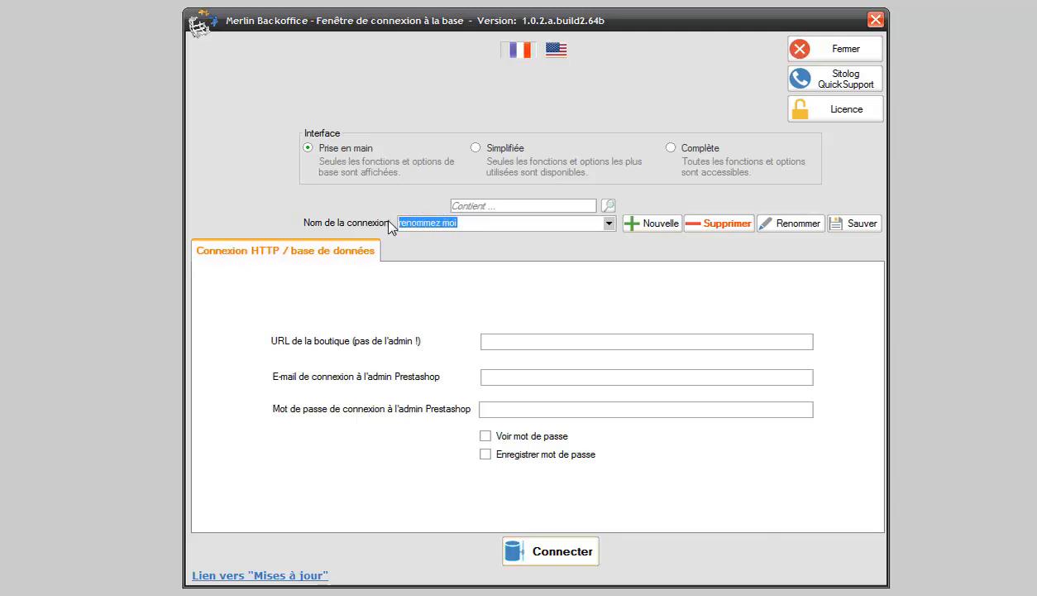
type("Mon site")
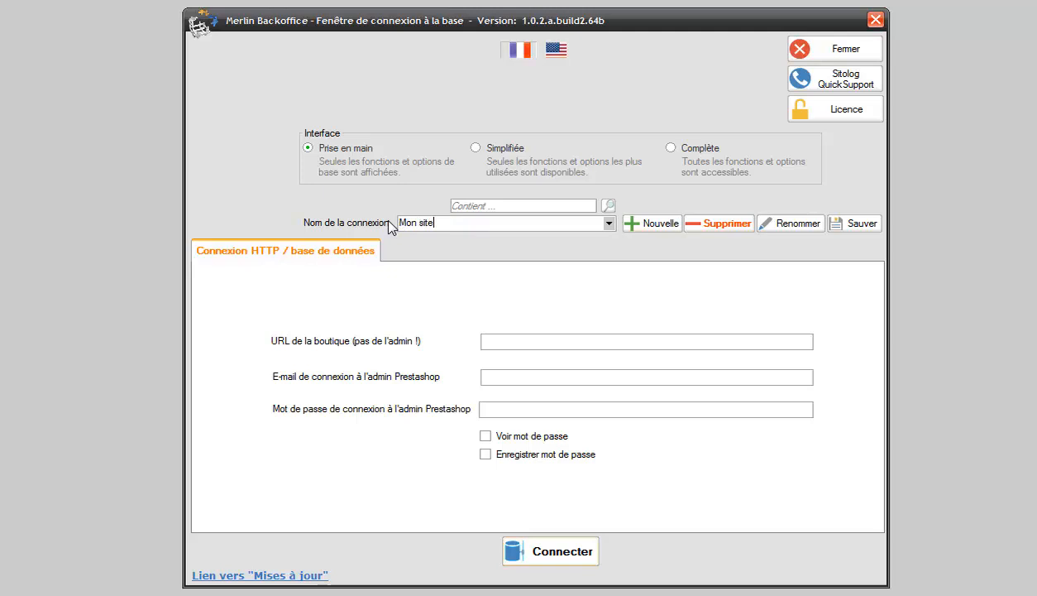
left_click(503, 337)
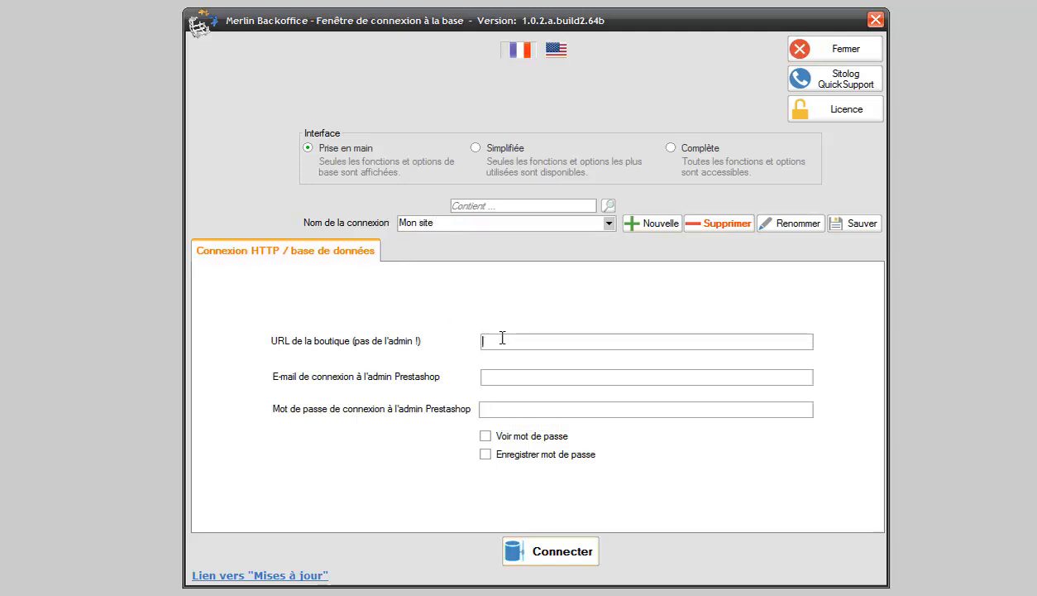
type("http")
type("://")
key("Left")
key("Left")
key("Left")
type("s://www.monsite.com")
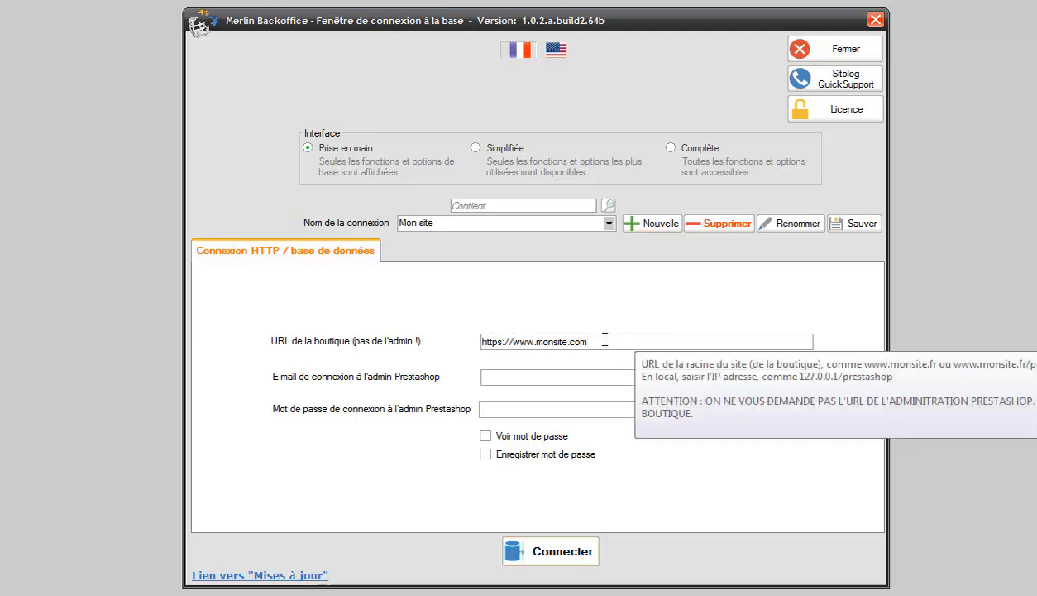
left_click(510, 374)
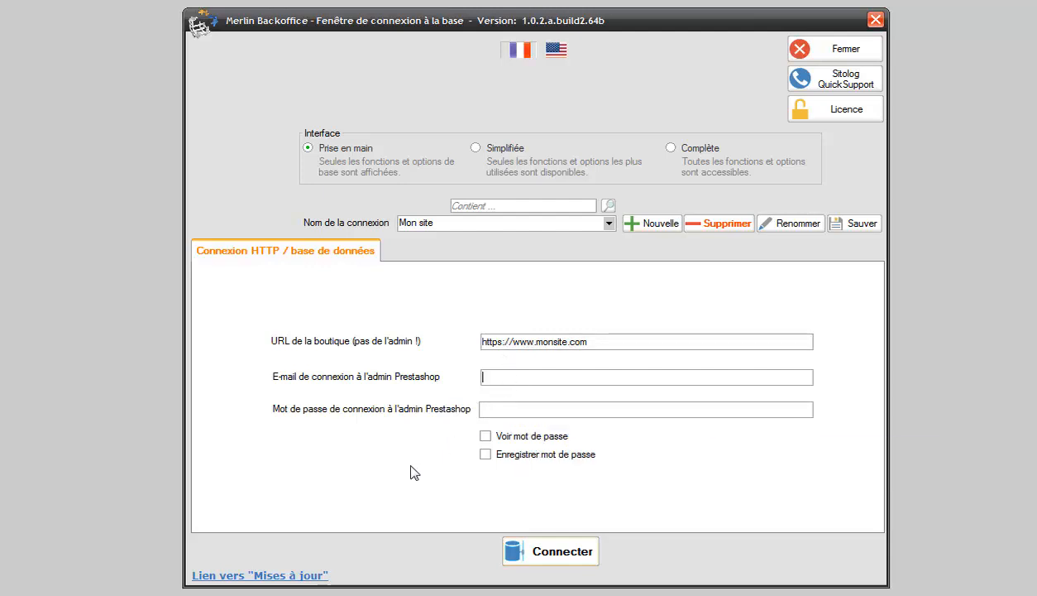
left_click(562, 551)
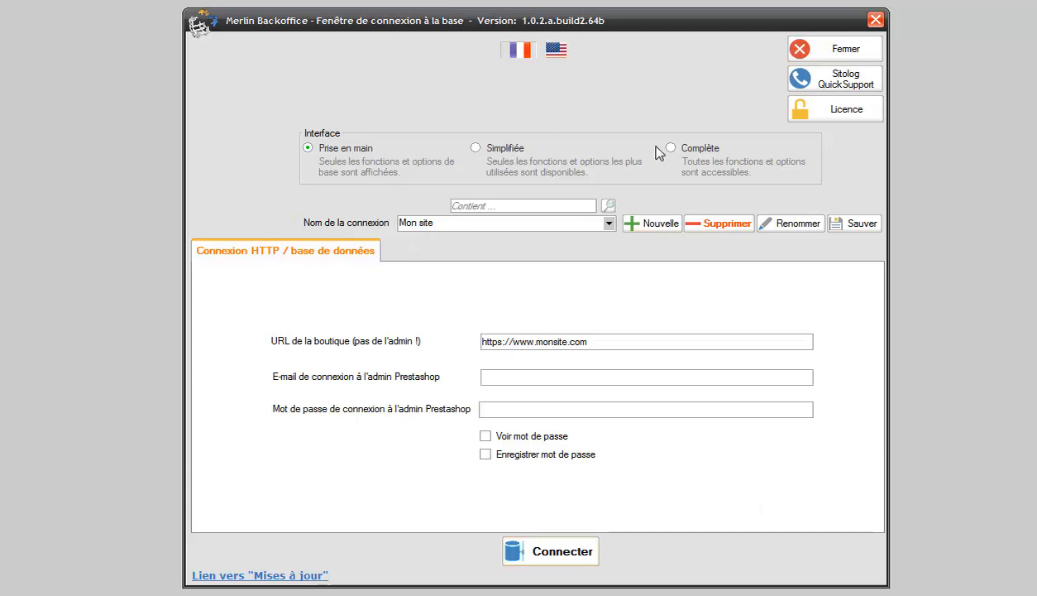
Switch the interface level to Complète and open the connection's advanced parameters
left_click(670, 149)
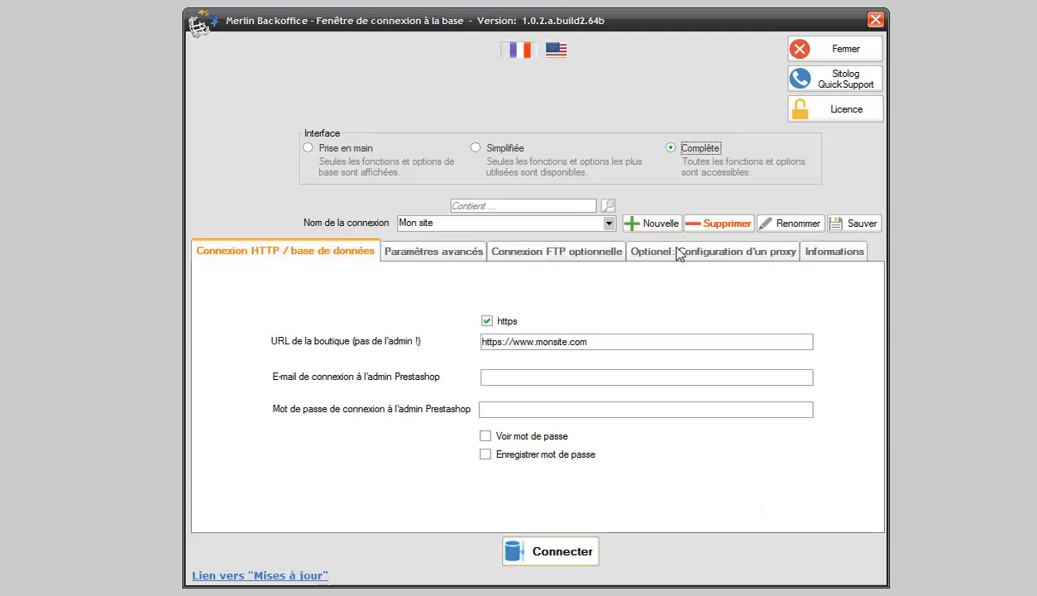
left_click(437, 254)
key("Tab")
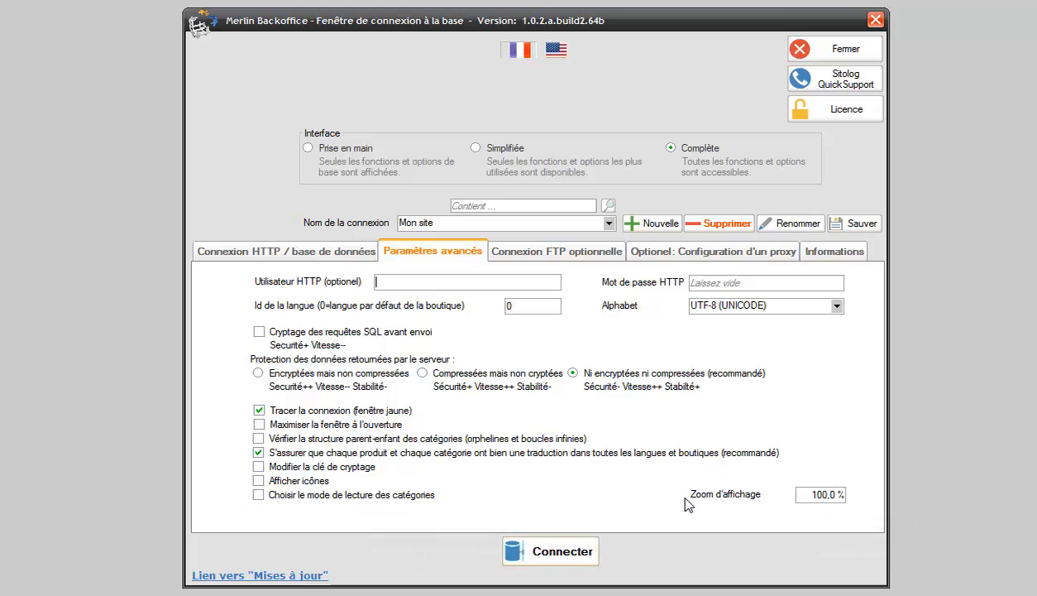
Set the display zoom to 120 % and return to the HTTP connection settings
mouse_move(813, 494)
left_click_drag(813, 494, 844, 491)
type("120")
left_click(319, 252)
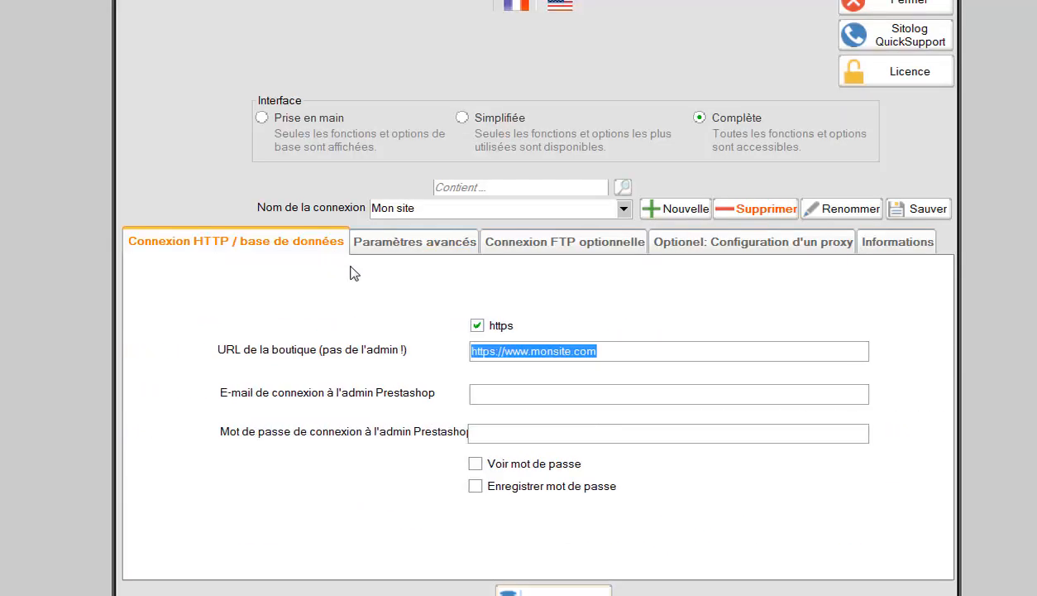
Set the display zoom to 100 % in the advanced parameters and go back to the HTTP connection settings
left_click(420, 247)
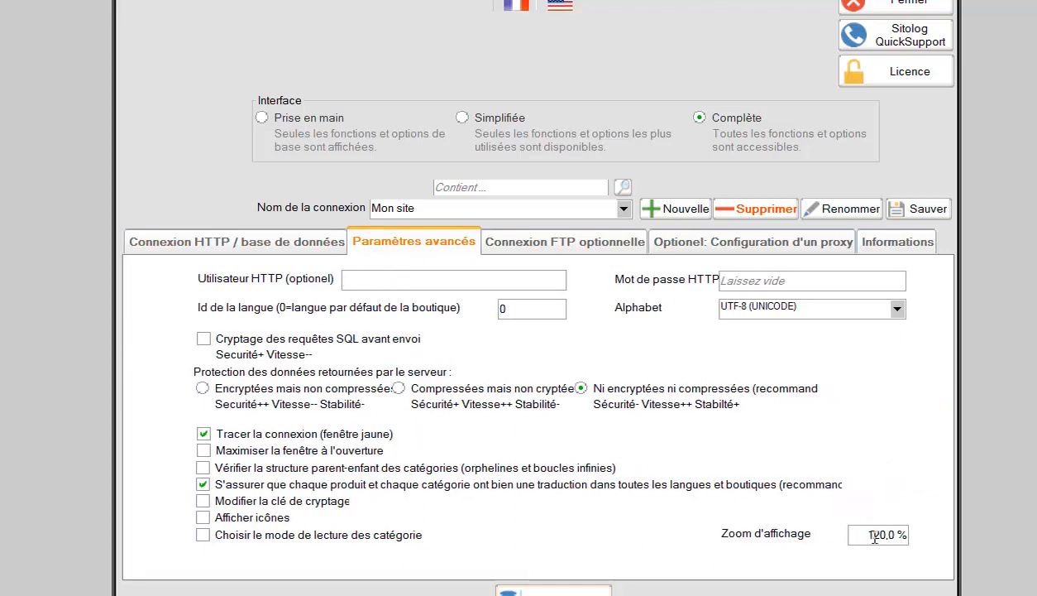
left_click_drag(864, 530, 909, 531)
type("100")
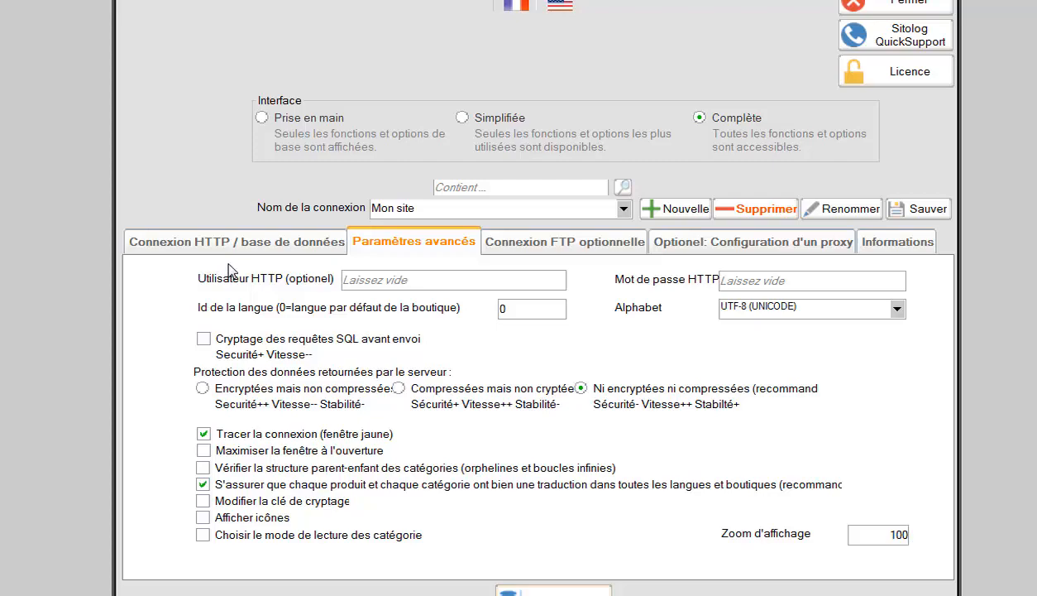
left_click(246, 241)
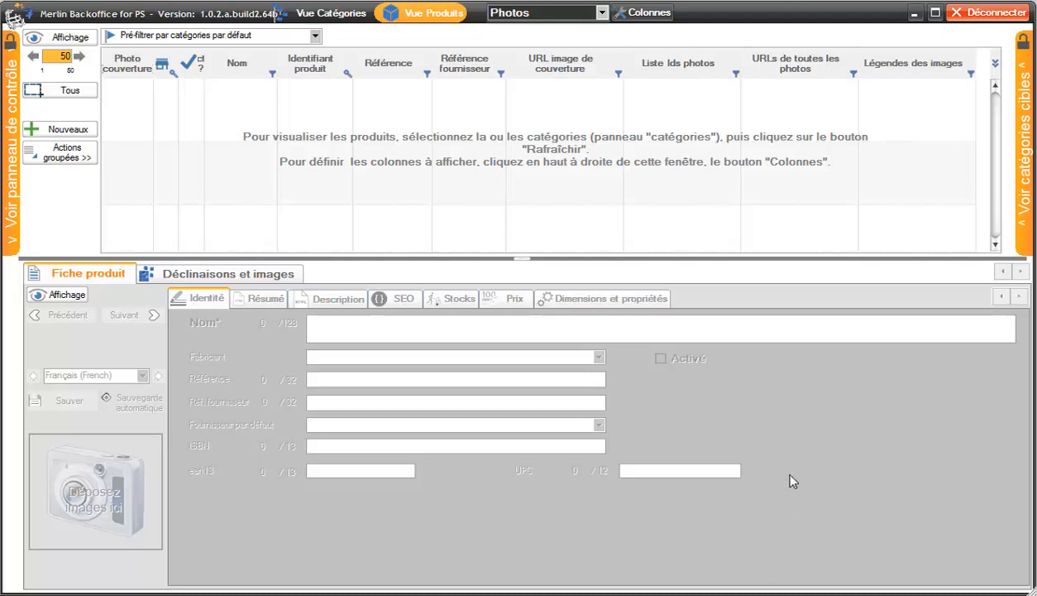
Reveal and hide the control panel, and do the same with the target categories panel
left_click(13, 143)
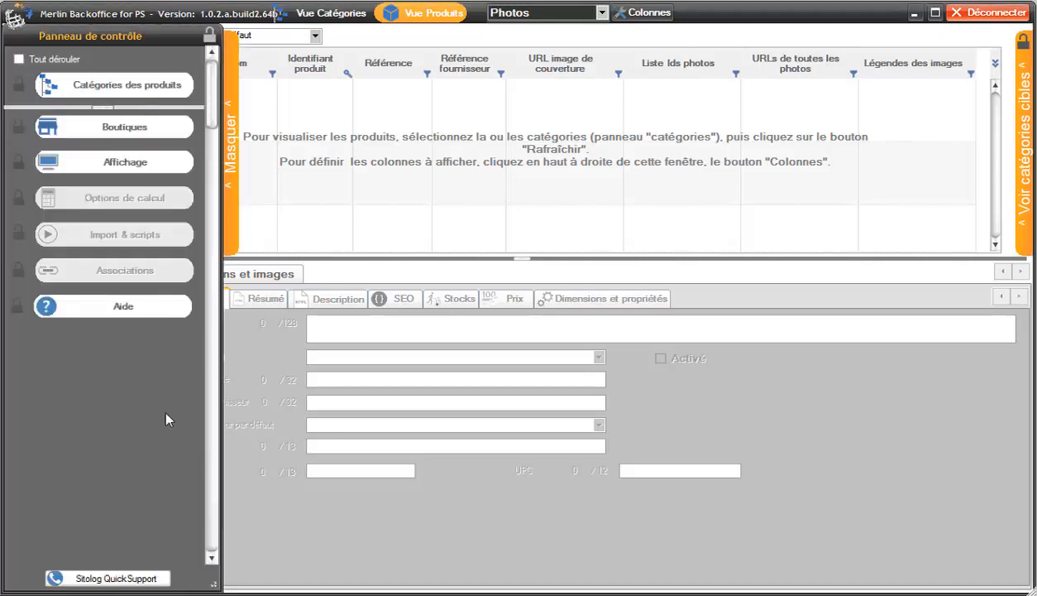
left_click(229, 112)
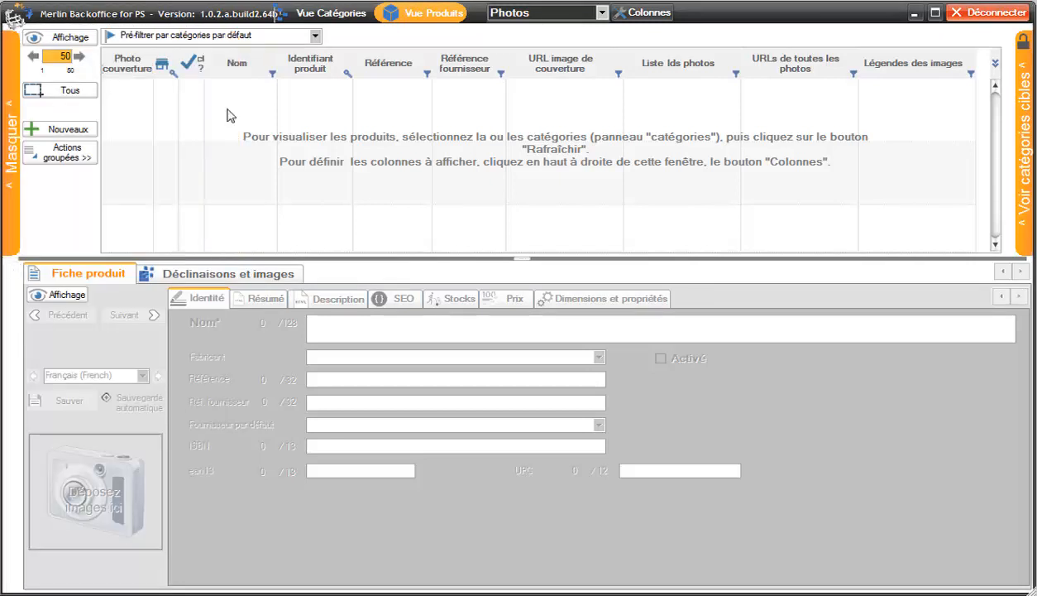
left_click(1013, 139)
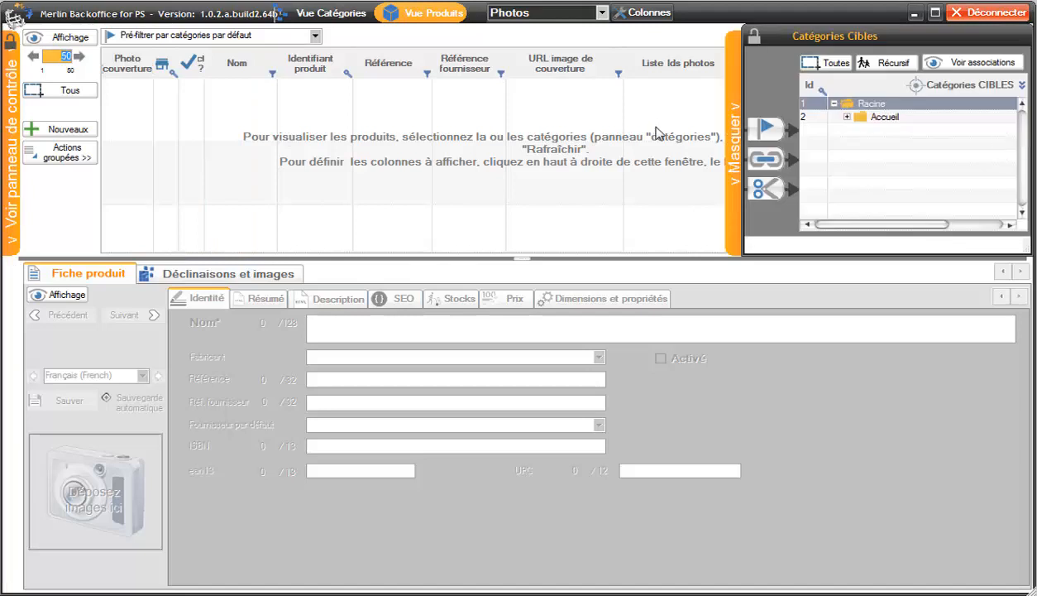
left_click(728, 147)
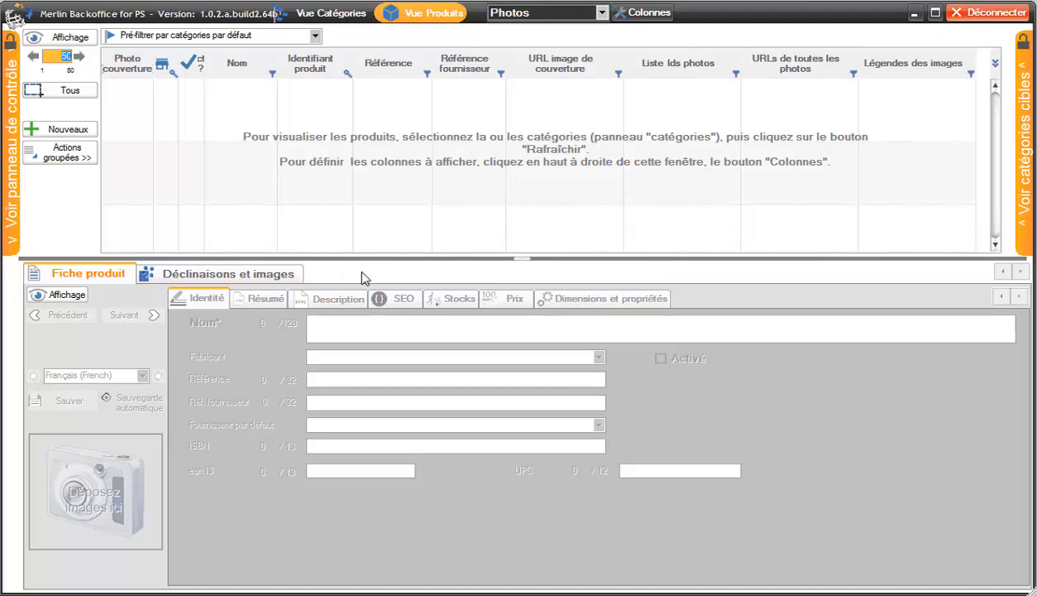
key("Return")
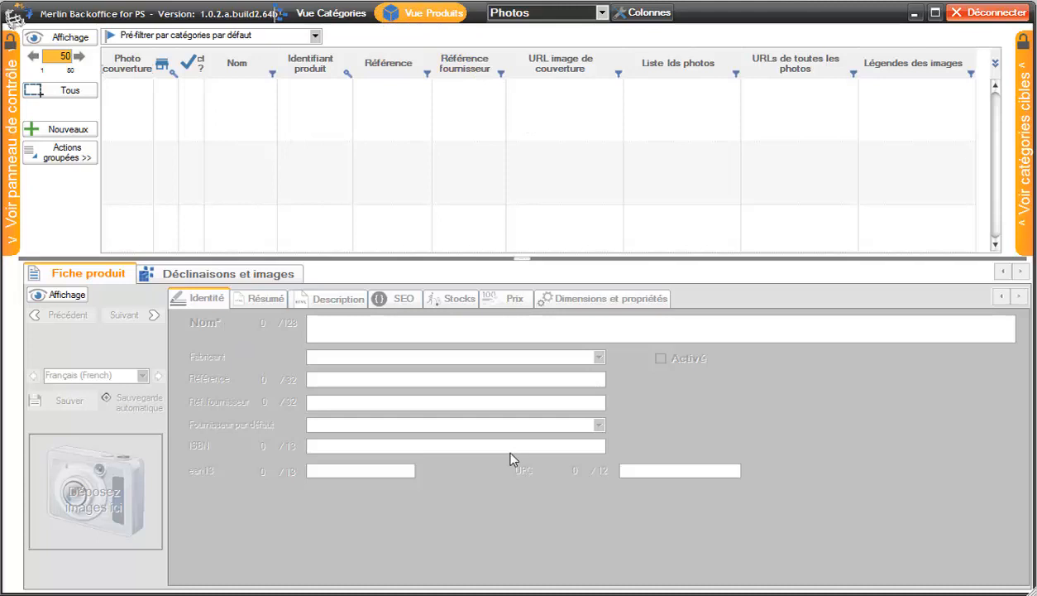
In the category view, widen the Position column and expand the Accueil and Women categories
left_click(322, 16)
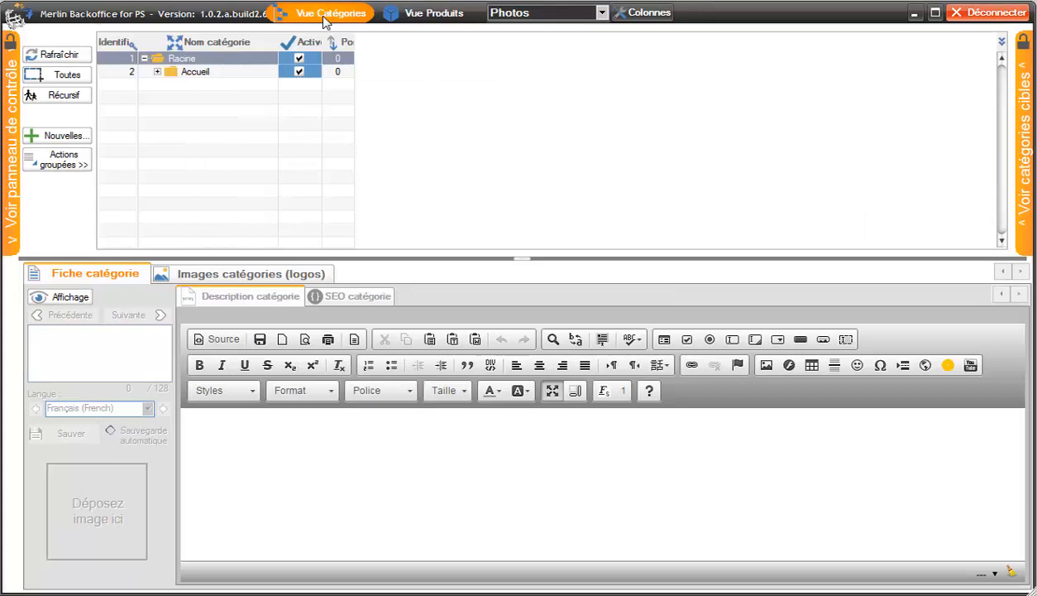
left_click_drag(354, 105, 390, 104)
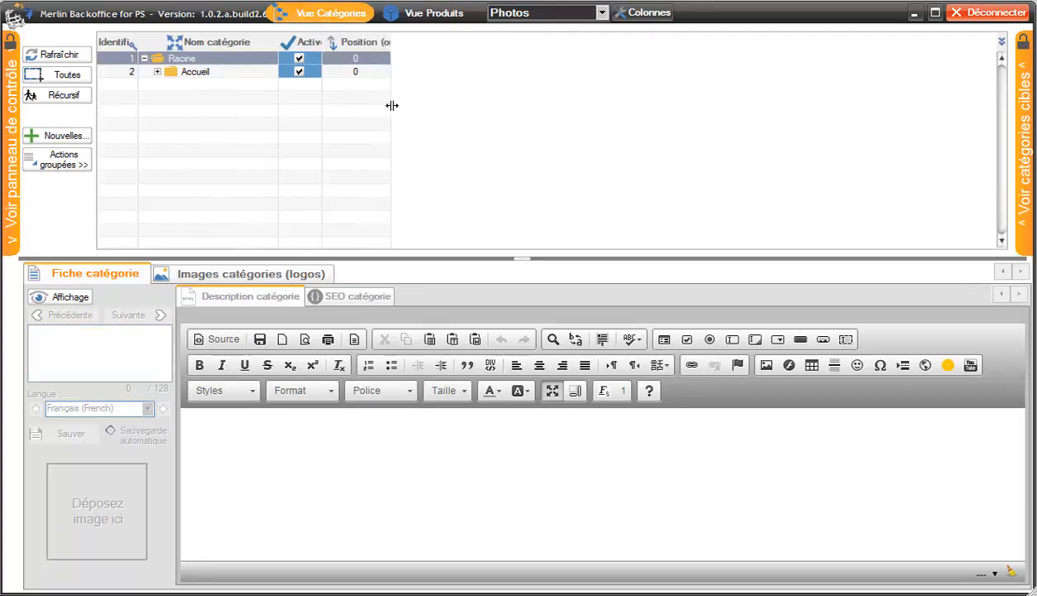
left_click(157, 71)
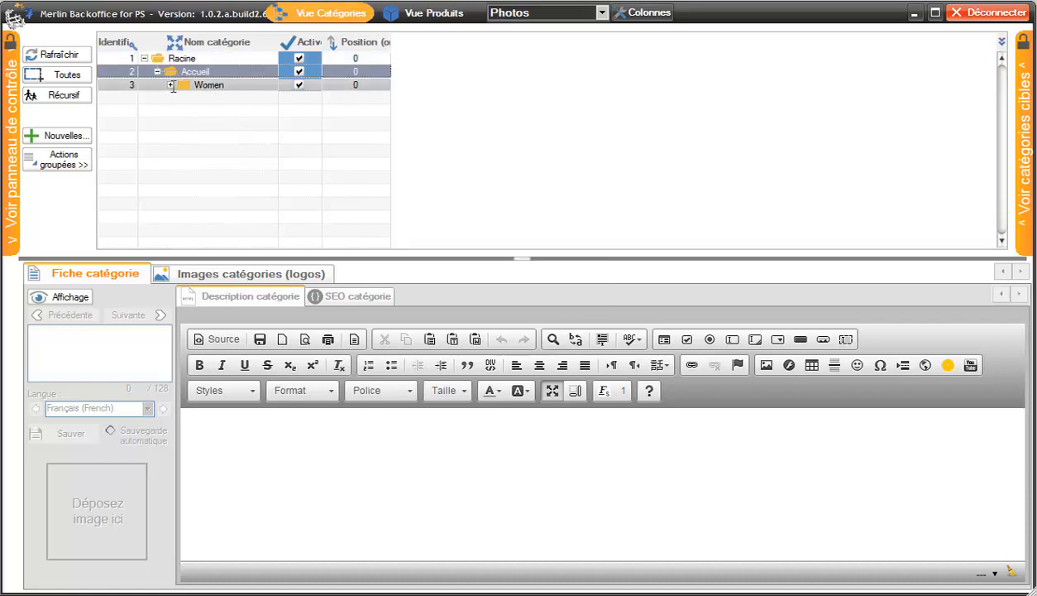
left_click(171, 84)
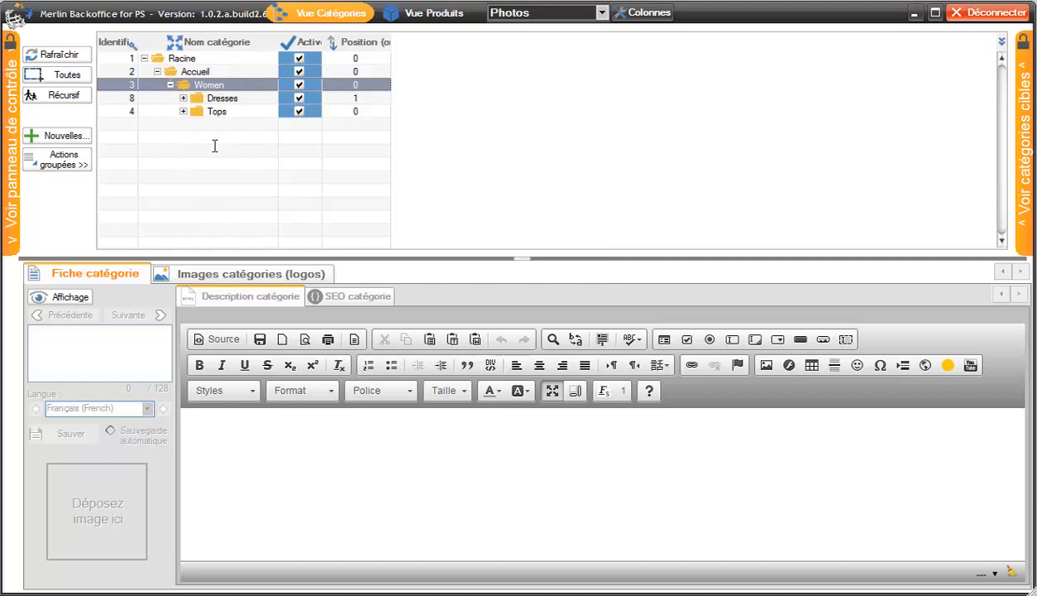
Switch to the product view and widen the Identifiant boutique column until its heading can be read
left_click(423, 13)
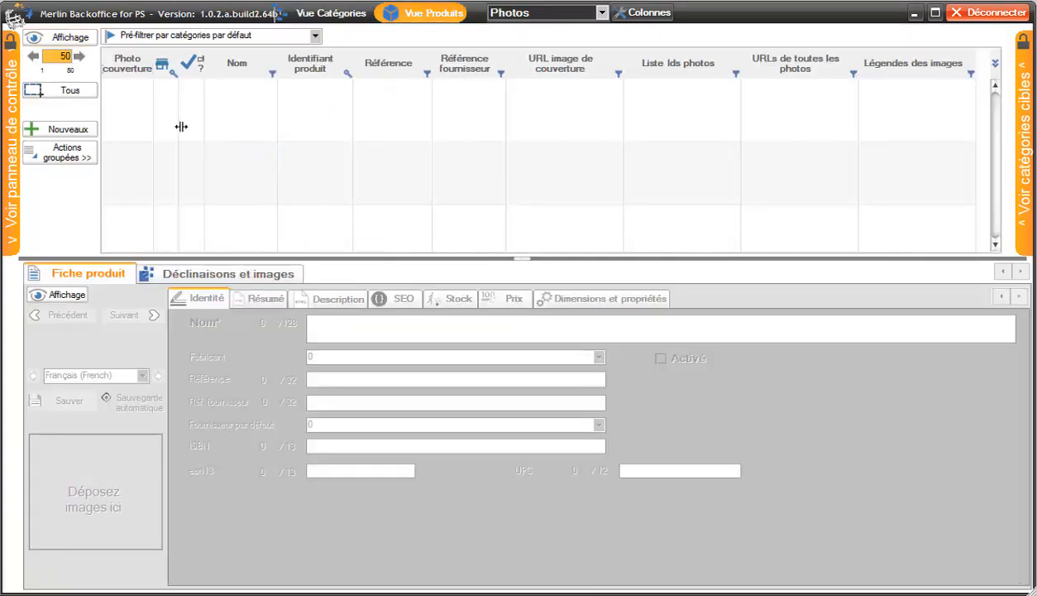
left_click_drag(181, 127, 224, 126)
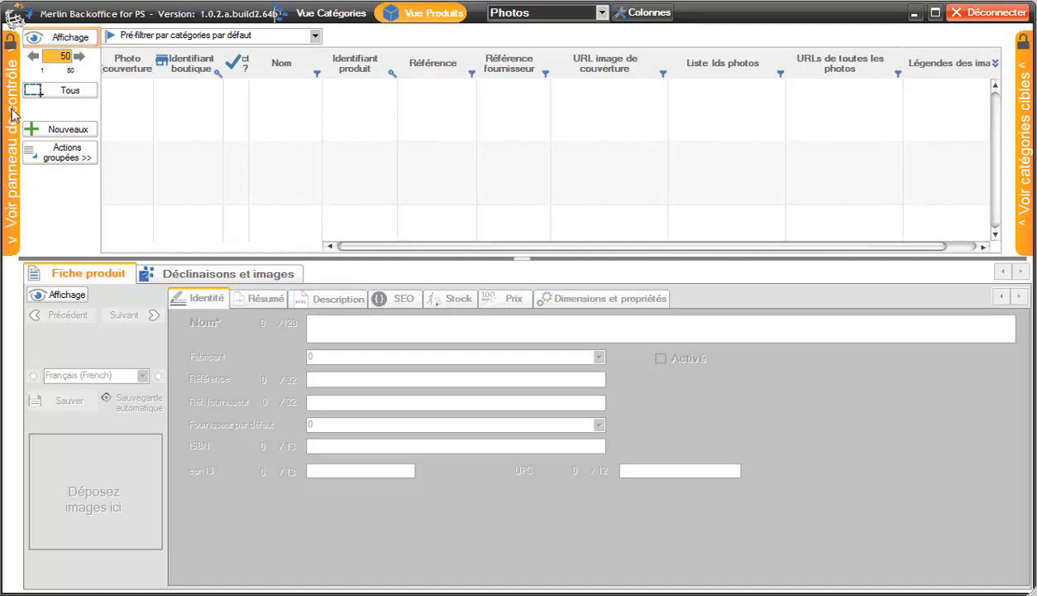
Lock the control panel and the target categories panel so both stay open
left_click(12, 51)
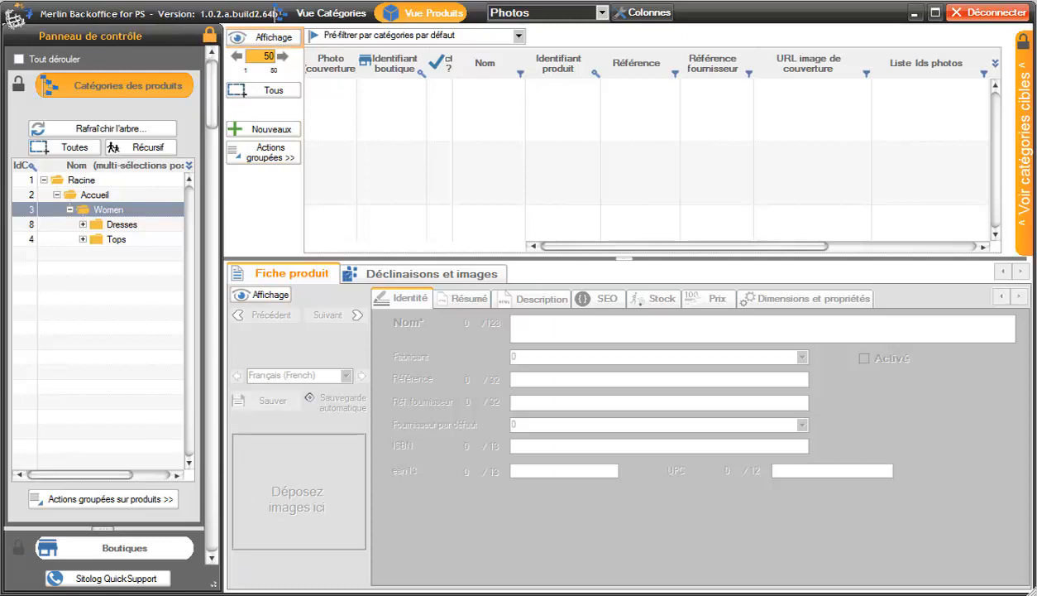
left_click(1025, 47)
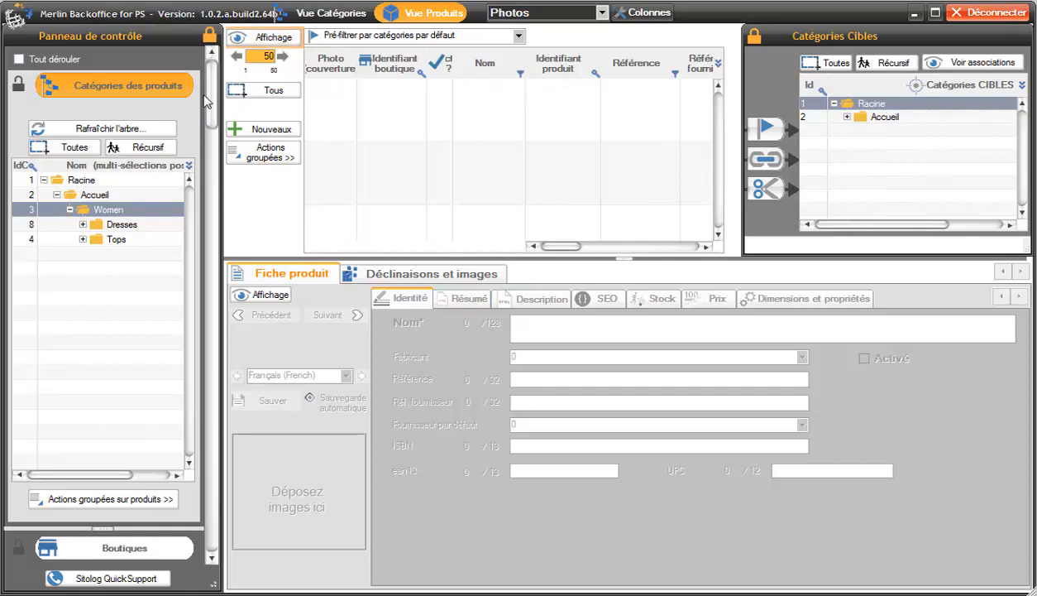
Collapse the product categories section and examine the shops and shop groups in the Boutiques section
mouse_move(206, 91)
left_mouse_down()
mouse_move(200, 124)
mouse_move(199, 76)
left_mouse_up()
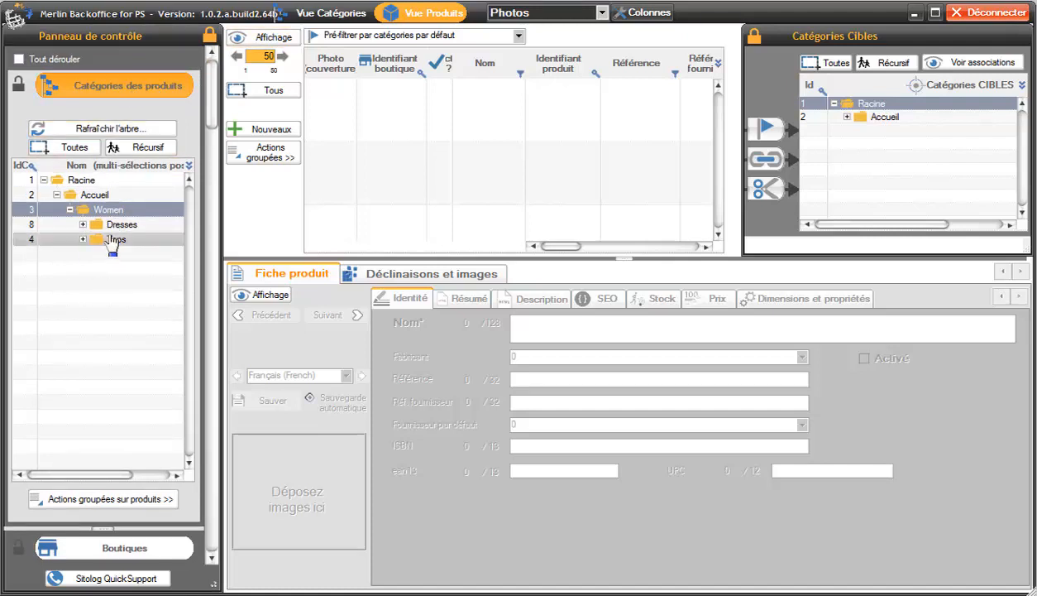
left_click(128, 81)
left_click(119, 122)
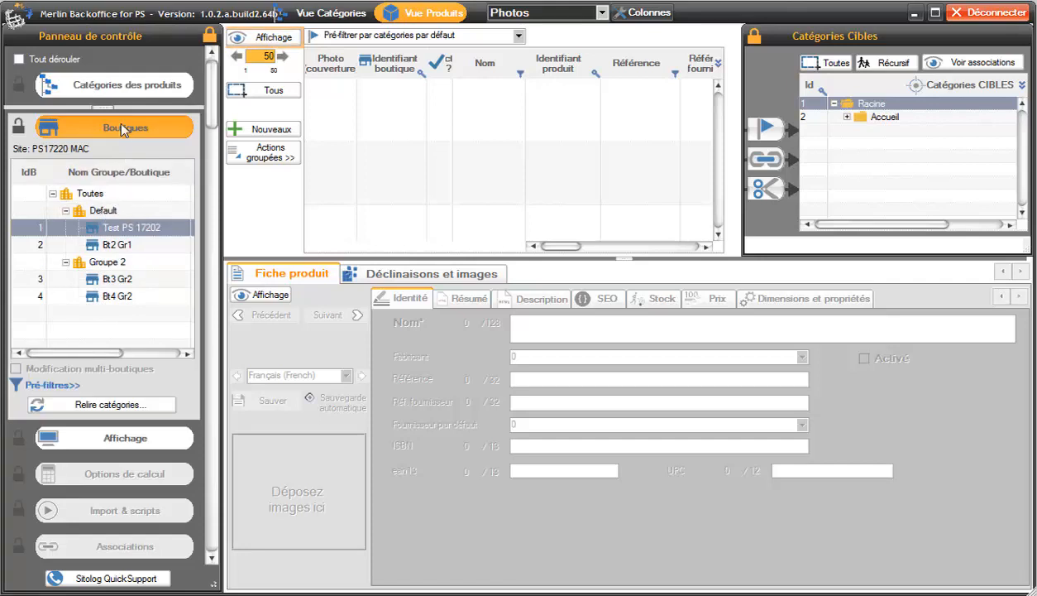
left_click(122, 131)
Set the interface level to Simplifiée in the control panel's display options
left_click(113, 159)
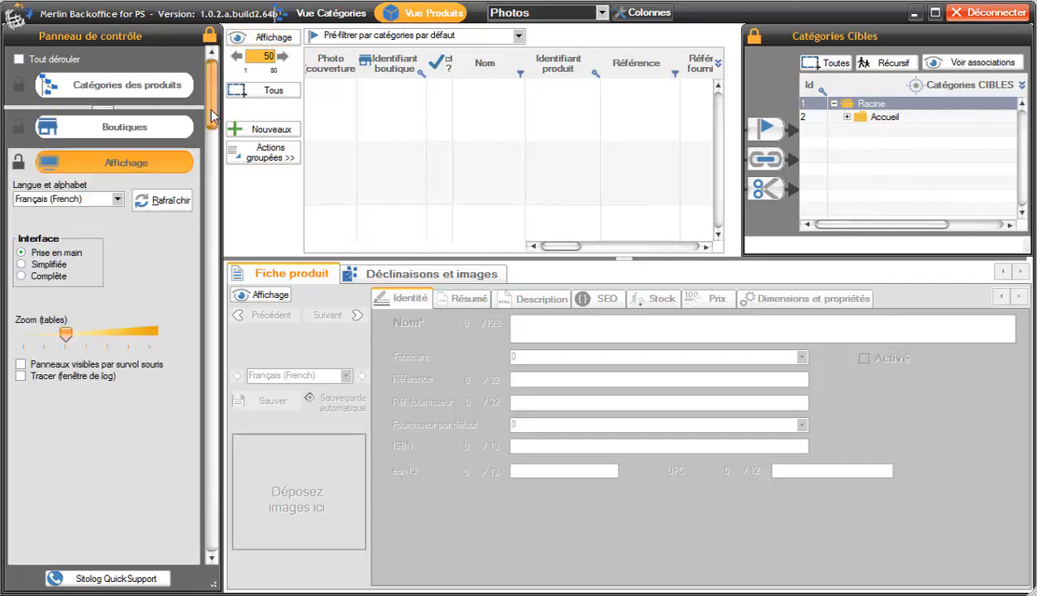
scroll(211, 141, "down", 4)
left_click_drag(210, 134, 206, 108)
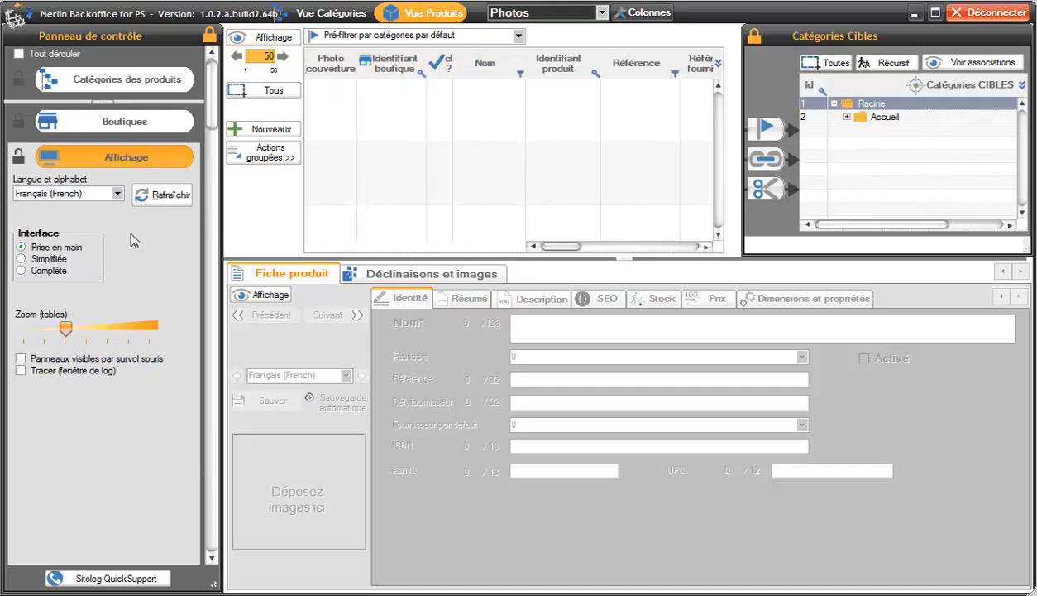
left_click(20, 258)
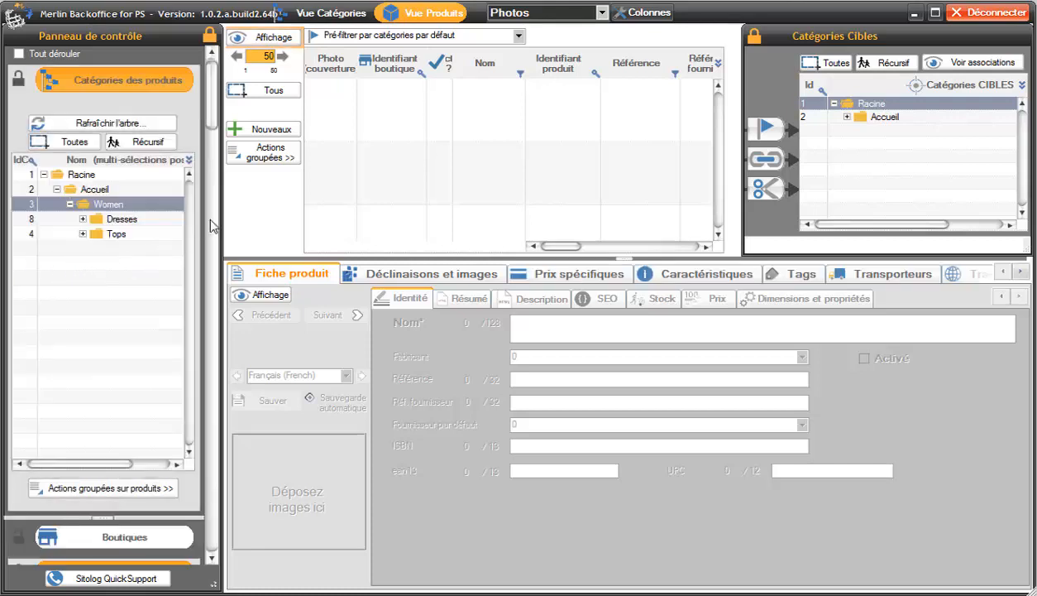
left_click_drag(211, 108, 207, 165)
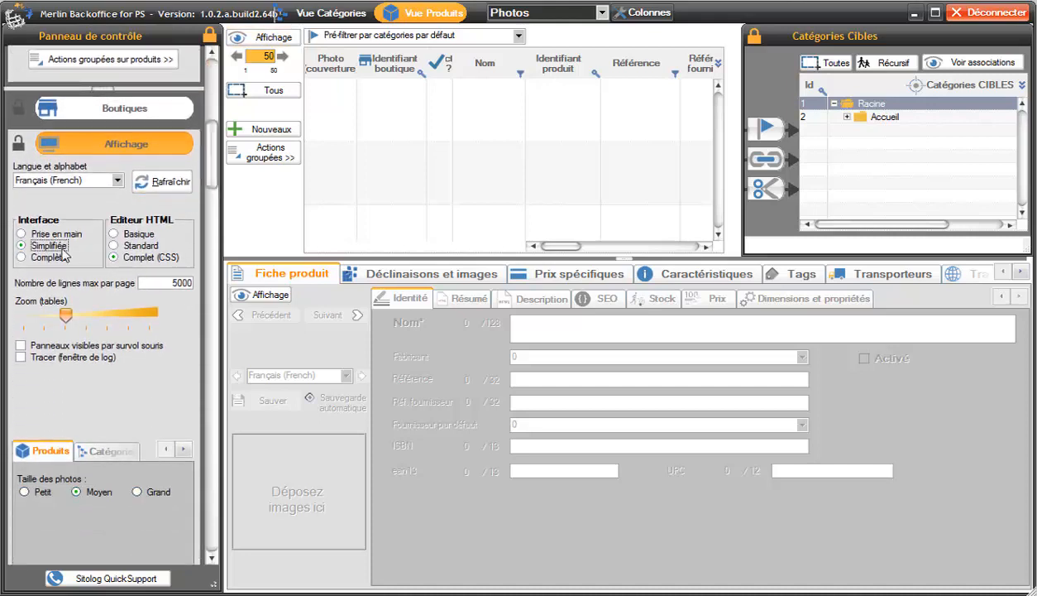
Try the Complète interface level, set it to Prise en main instead, and collapse the display options
left_click(23, 257)
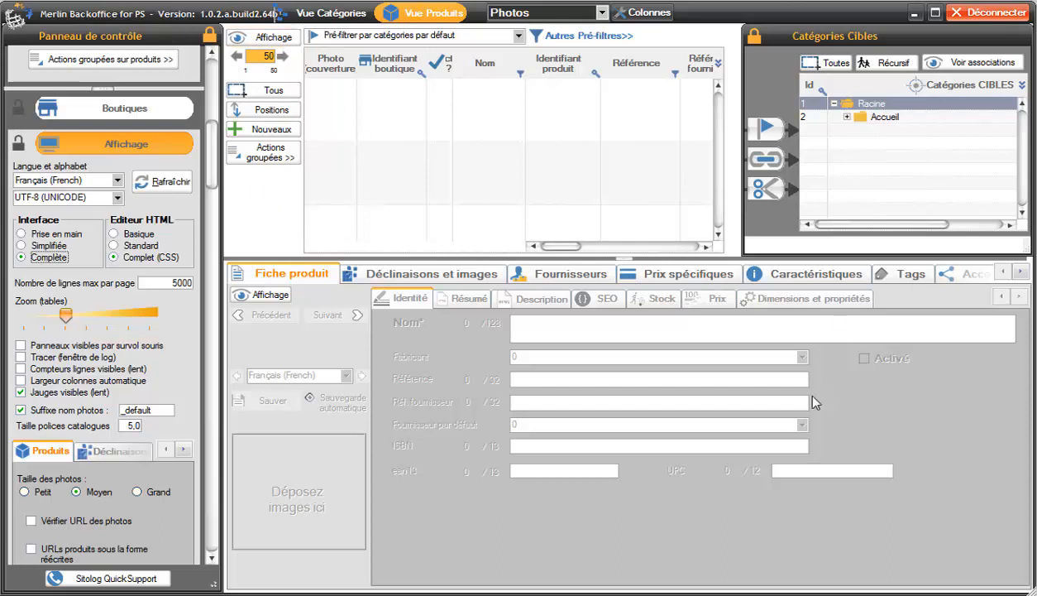
left_click(23, 236)
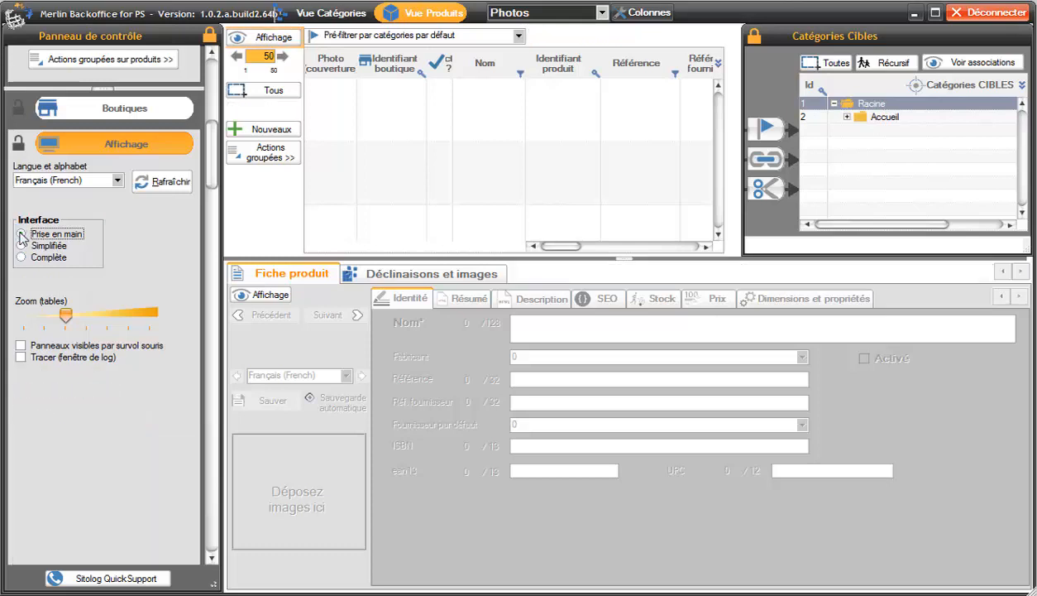
left_click(106, 146)
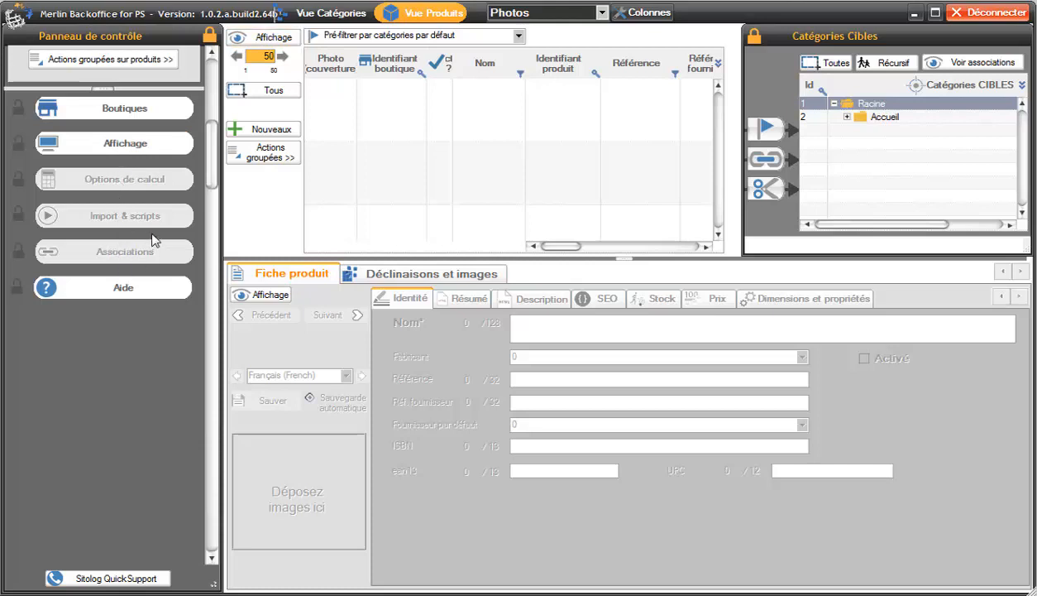
Look through the getting-started text in the Aide section of the control panel, and collapse the section again
left_click(110, 293)
left_click_drag(209, 175, 180, 197)
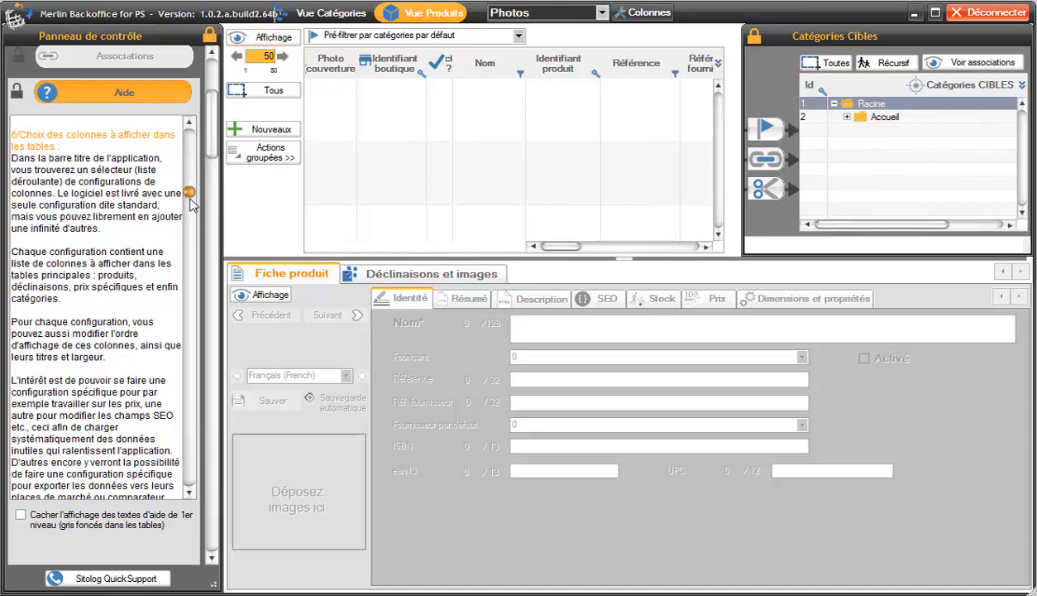
left_click_drag(190, 192, 187, 121)
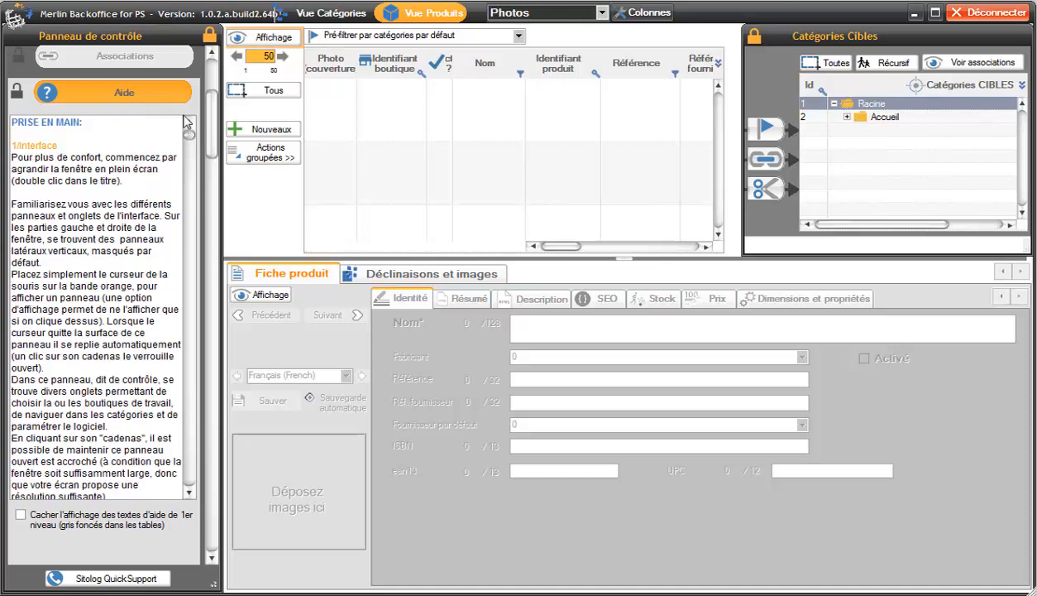
left_click(147, 89)
Expand the product categories down to Dresses and select Casual Dresses, Evening Dresses and Summer Dresses together
scroll(213, 95, "up", 3)
scroll(212, 95, "up", 2)
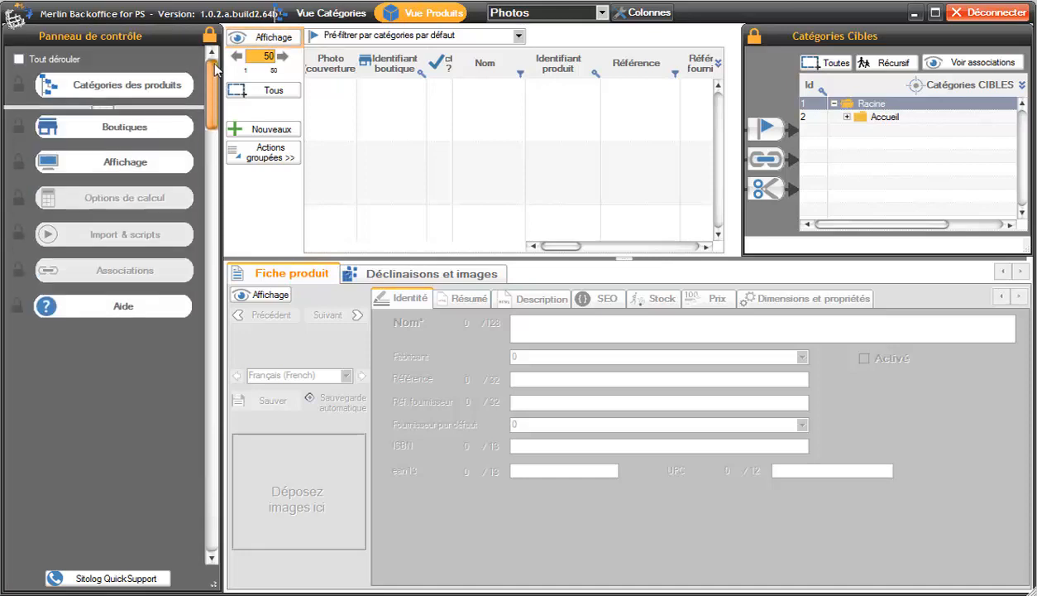
left_click(97, 88)
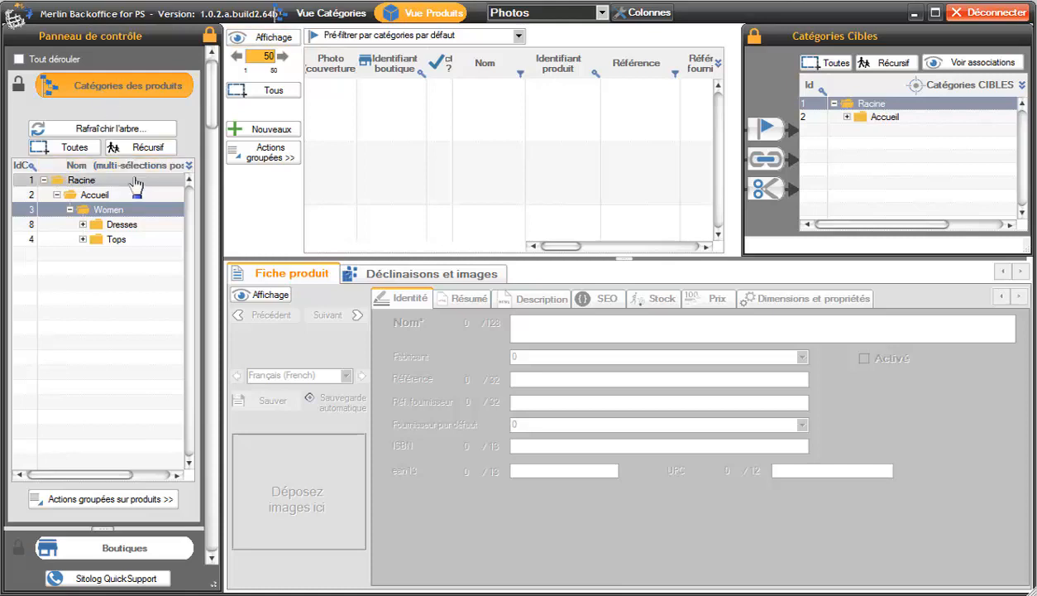
left_click(84, 225)
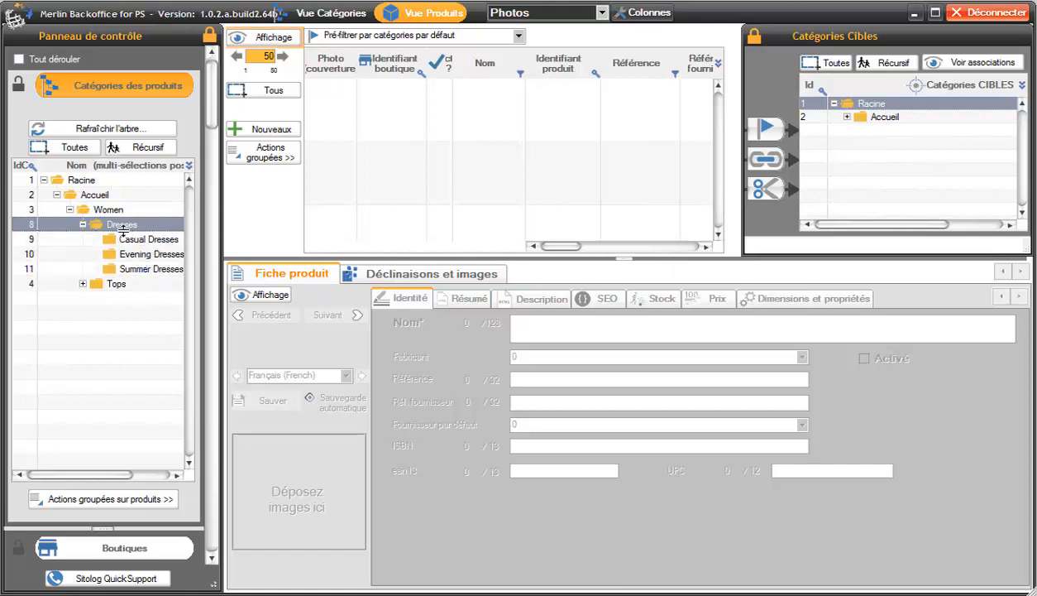
left_click(137, 239)
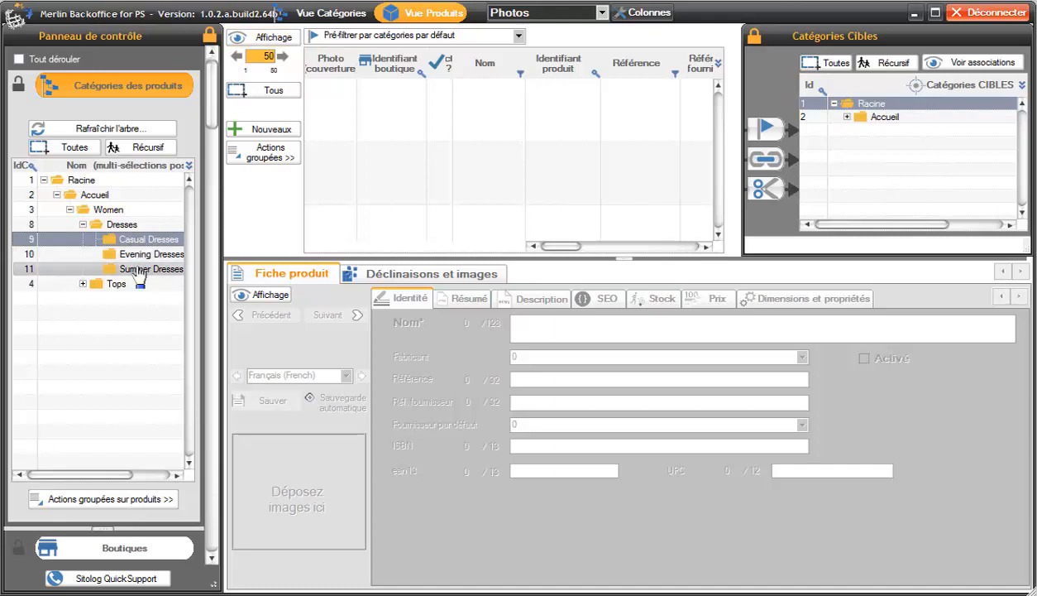
left_click(137, 269, "shift")
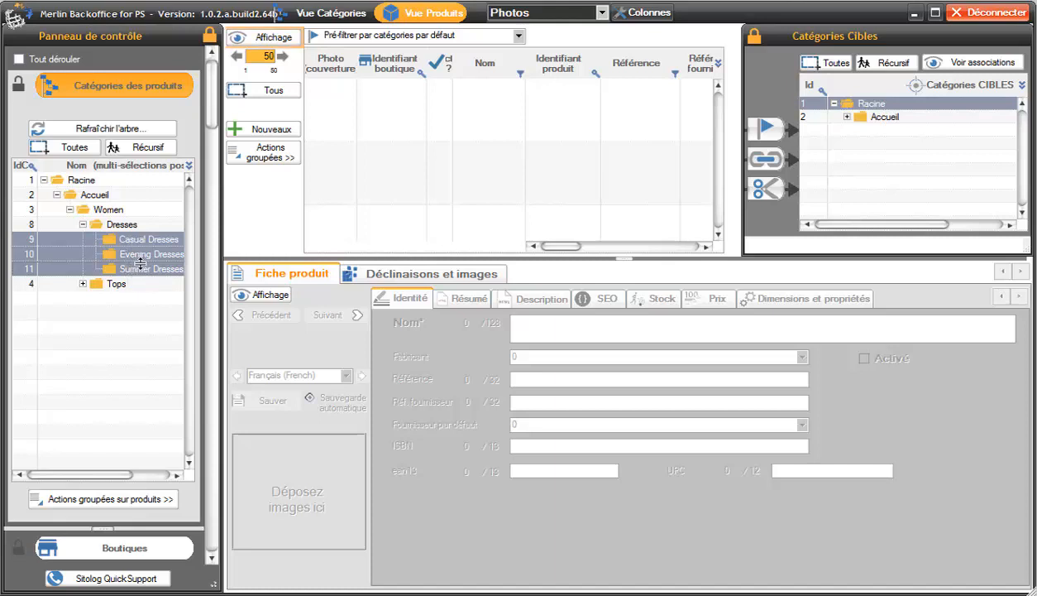
left_click_drag(153, 258, 137, 273)
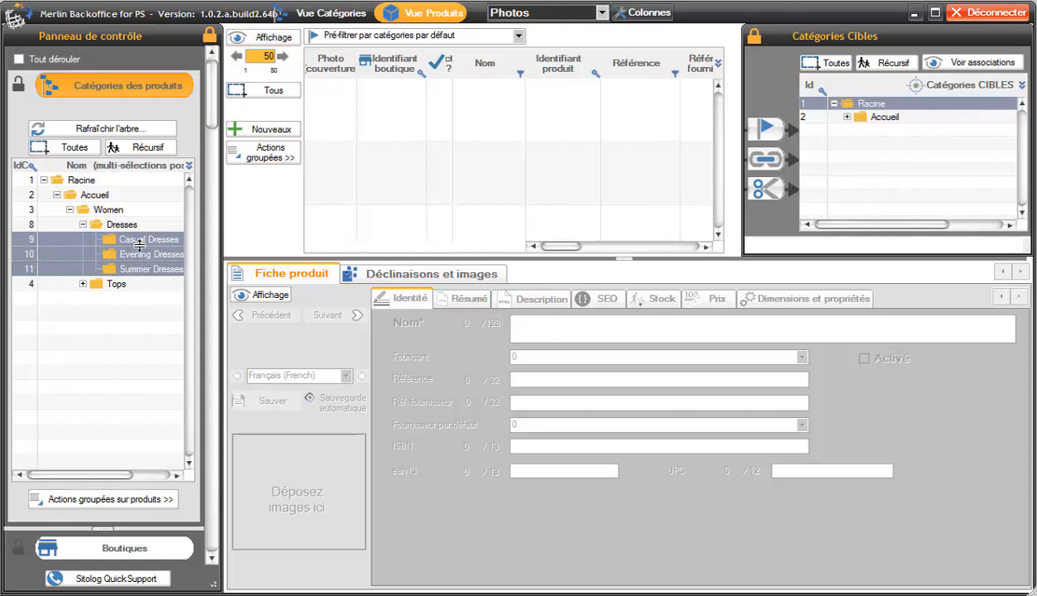
mouse_move(143, 246)
left_mouse_down()
mouse_move(146, 264)
mouse_move(145, 246)
left_mouse_up()
Load the products of the selected dress categories into the product table and look through the list
left_click(276, 39)
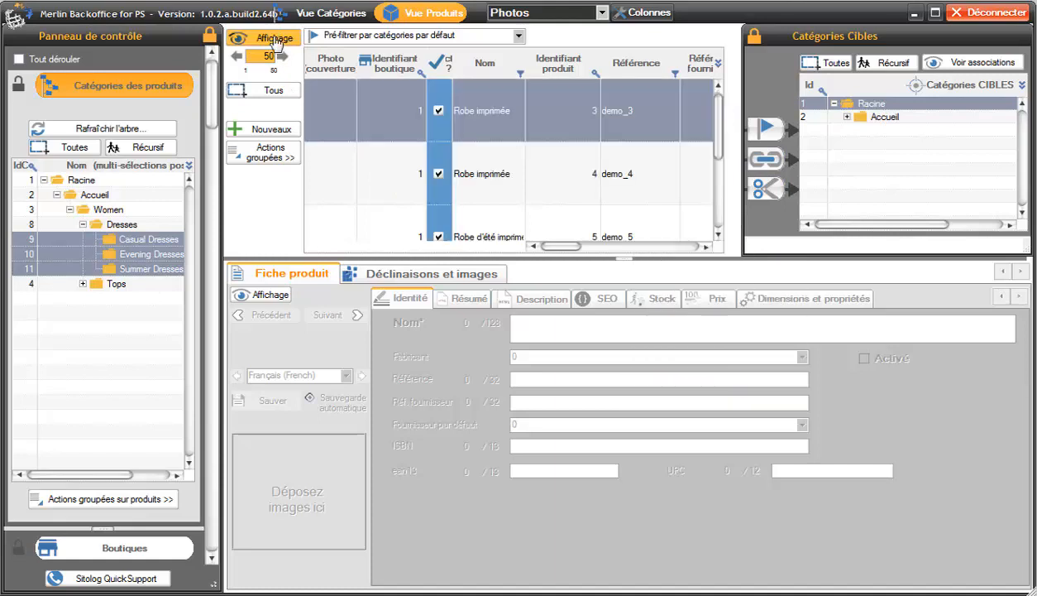
left_click_drag(573, 251, 539, 241)
mouse_move(716, 126)
left_mouse_down()
mouse_move(716, 212)
mouse_move(713, 118)
left_mouse_up()
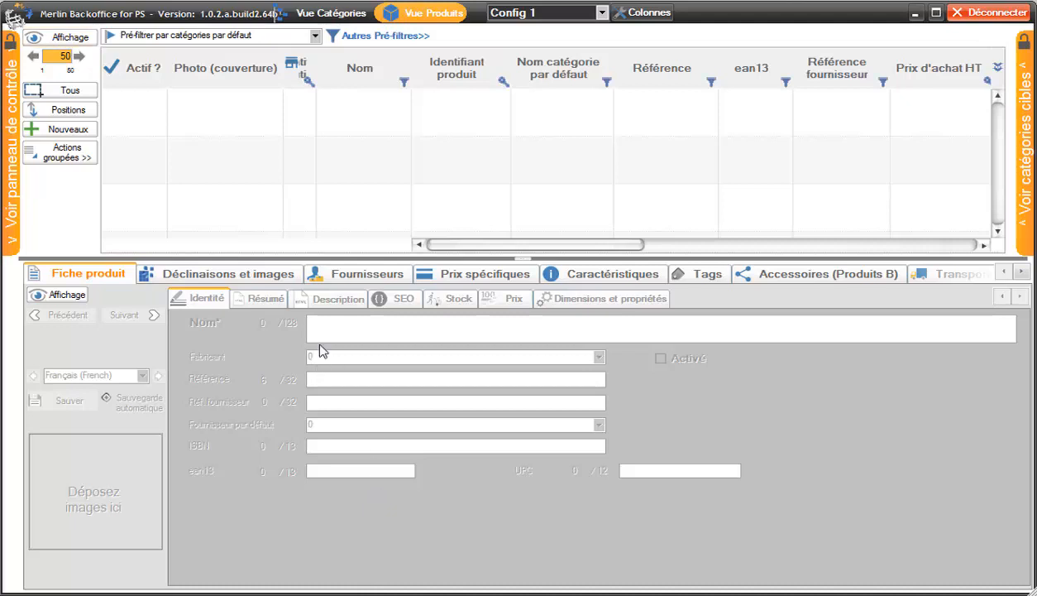
Detach the control panel and the target categories panel so both float over the product view
mouse_move(16, 106)
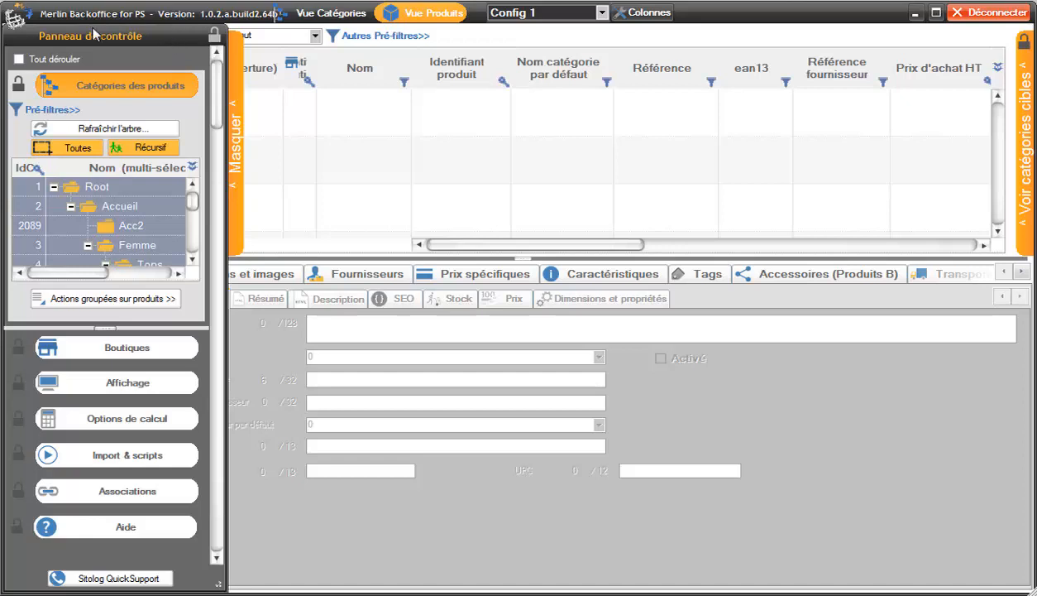
left_click_drag(190, 40, 273, 51)
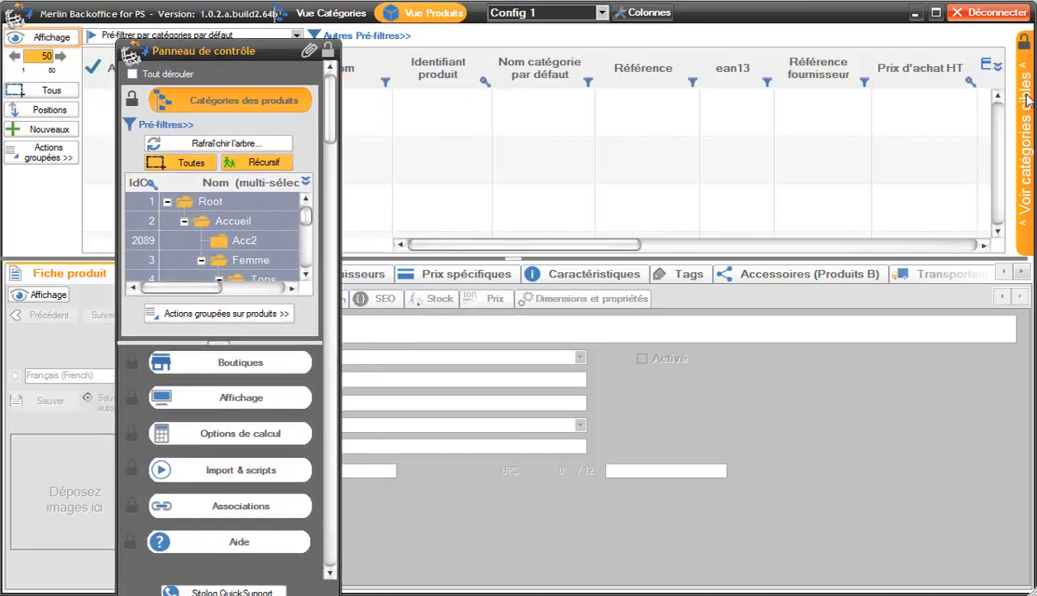
left_click(1009, 48)
left_click_drag(901, 47, 813, 87)
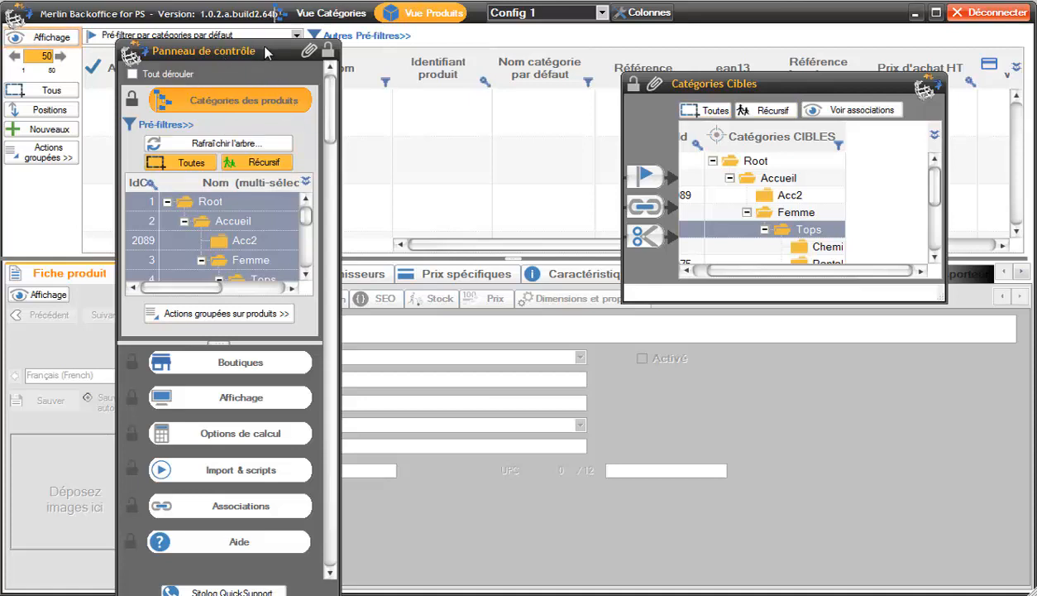
Widen the floating control panel, move it around the window, and reattach it to its edge
left_click_drag(339, 164, 514, 165)
left_click_drag(364, 50, 552, 364)
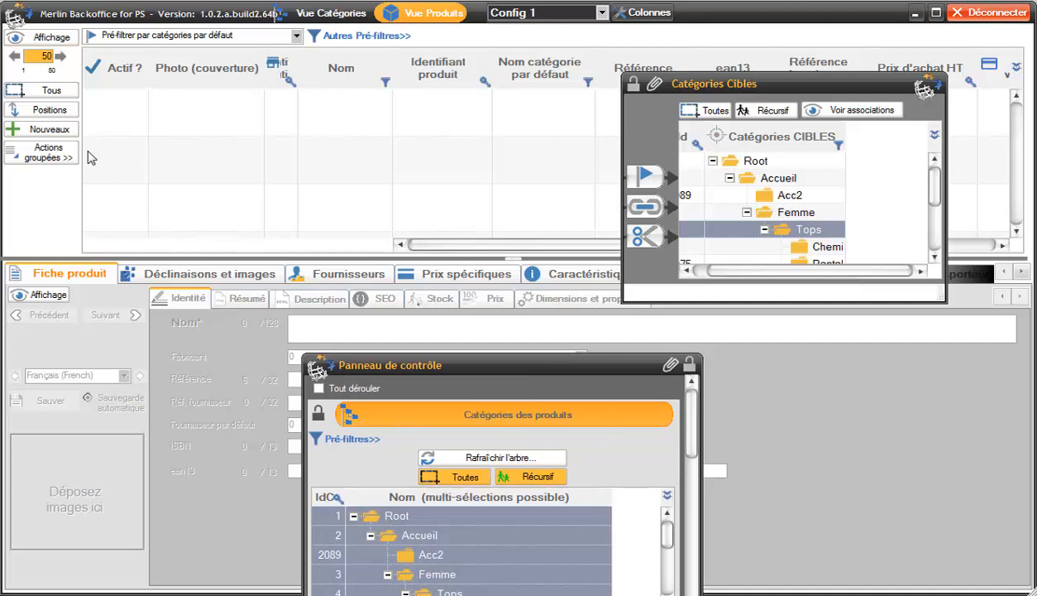
left_click_drag(516, 359, 452, 205)
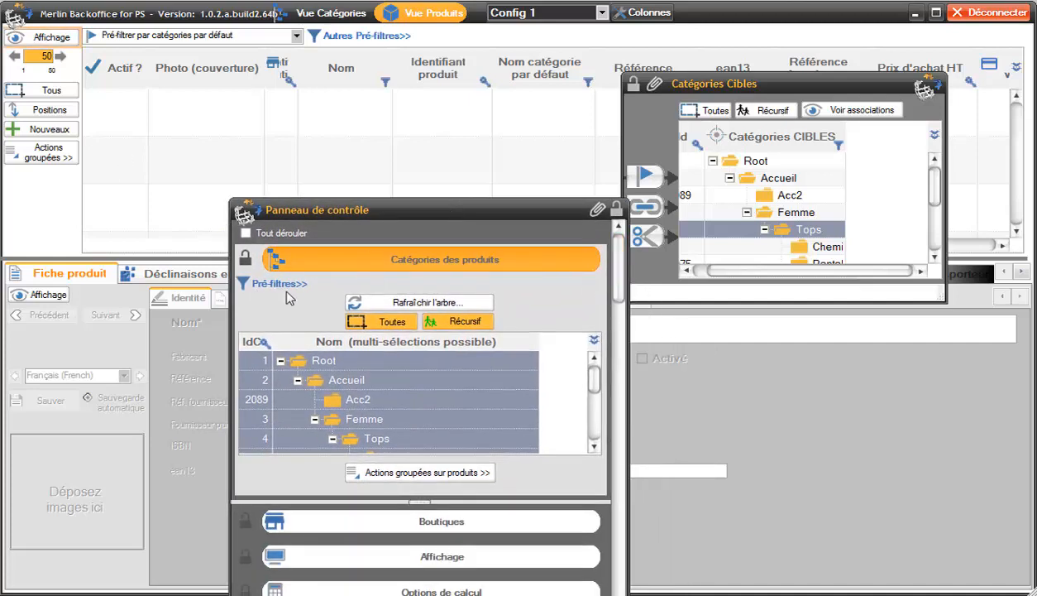
left_click(597, 211)
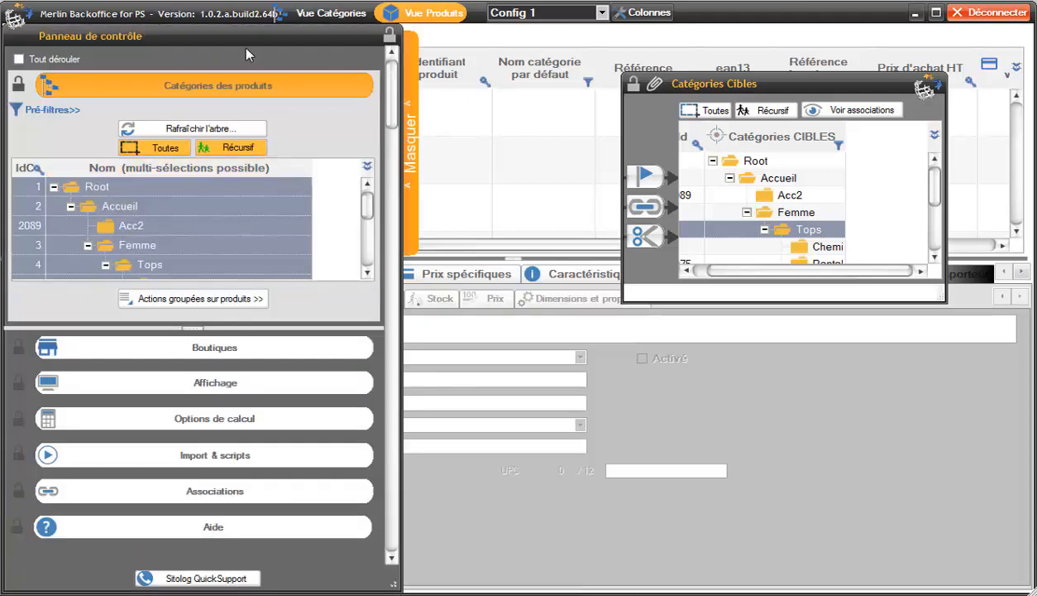
Switch the control panel between floating, locked and auto-hiding, ending with it hidden and shown again
left_click_drag(281, 36, 512, 217)
left_click(620, 218)
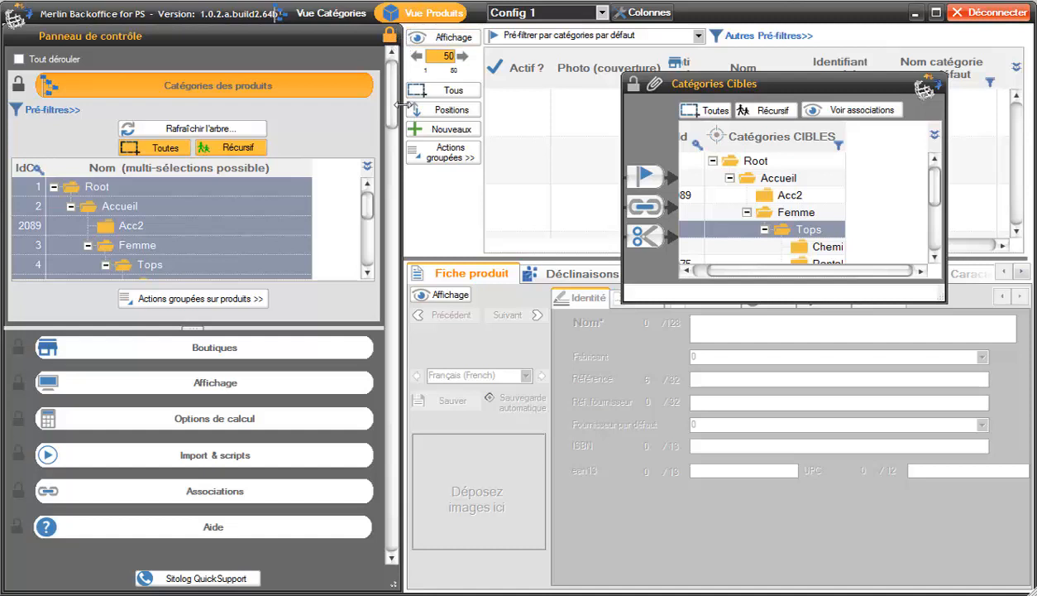
left_click_drag(309, 39, 340, 144)
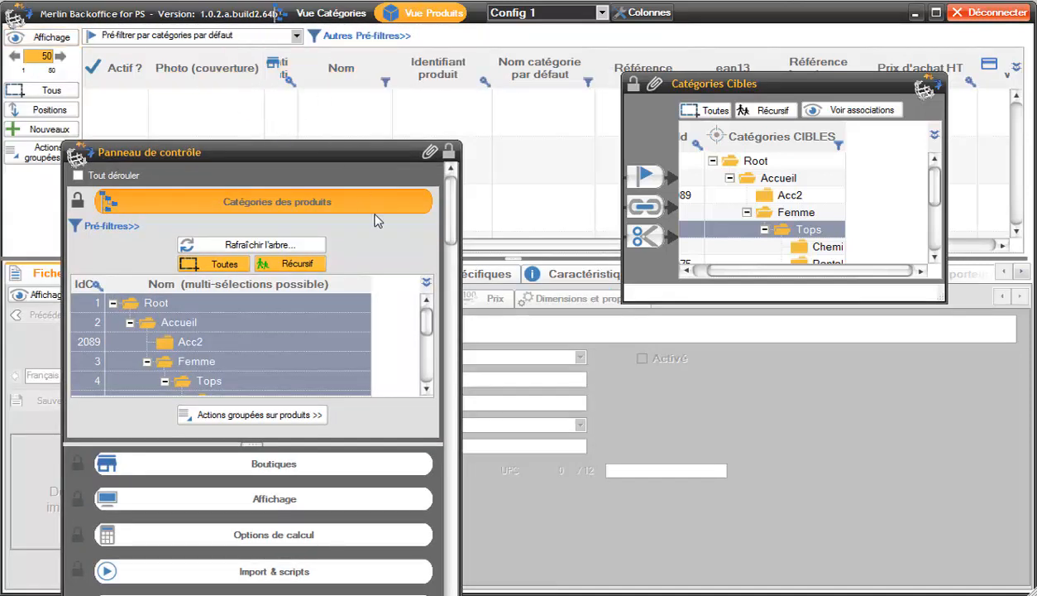
left_click(429, 153)
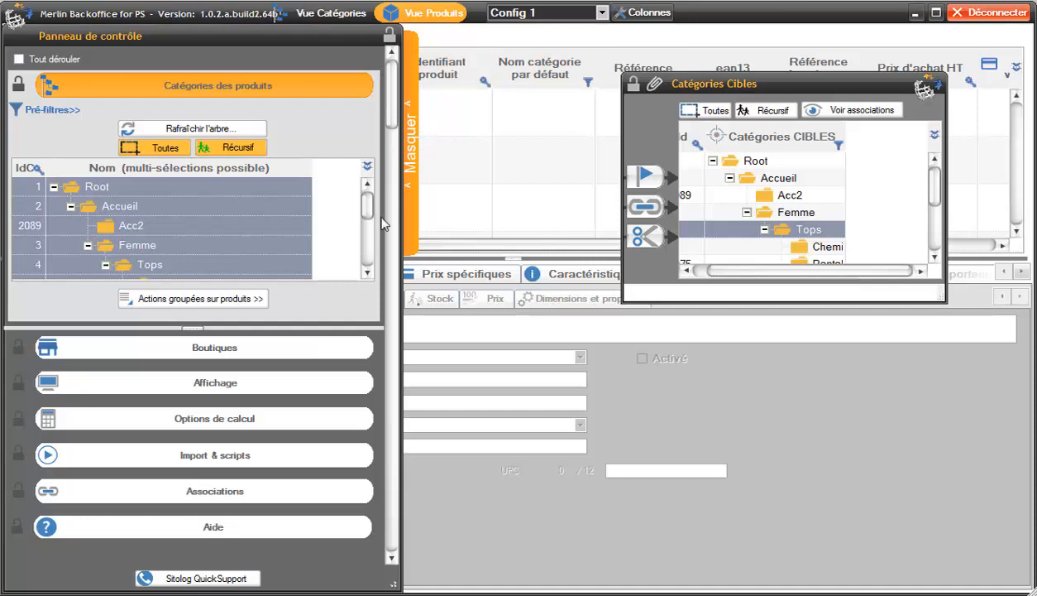
left_click(410, 109)
left_click(11, 128)
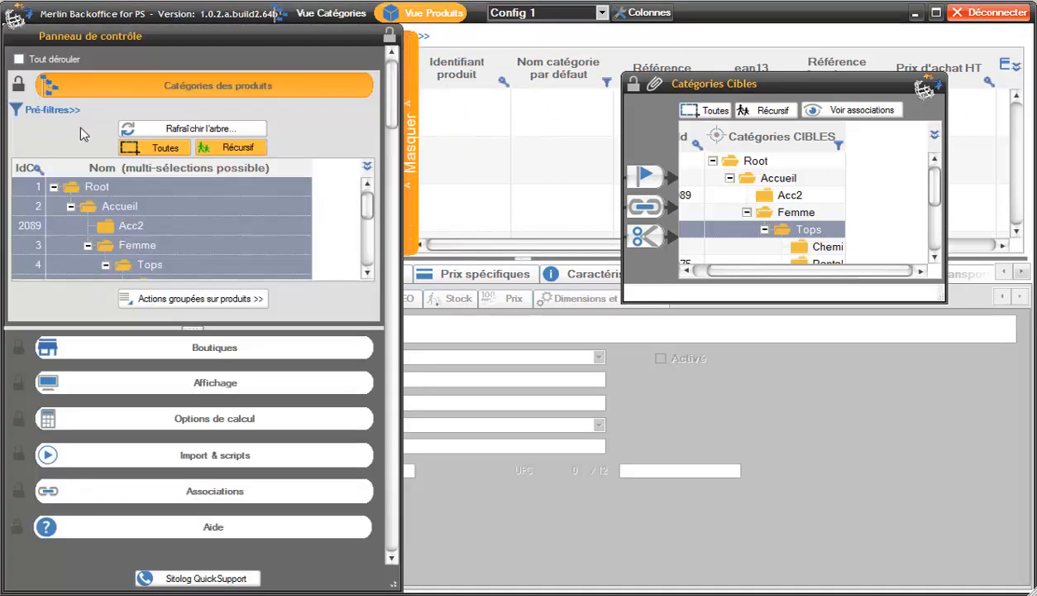
Dock the control panel locked open at a narrower width, and lock the floating target categories panel back in place
left_click_drag(326, 40, 459, 187)
left_click(522, 184)
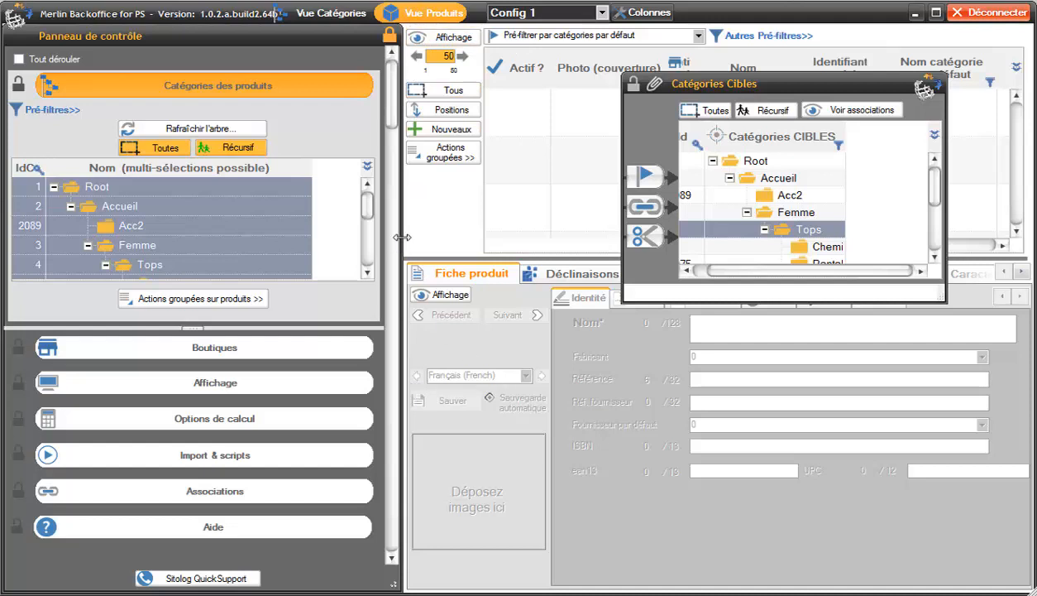
left_click_drag(397, 234, 213, 233)
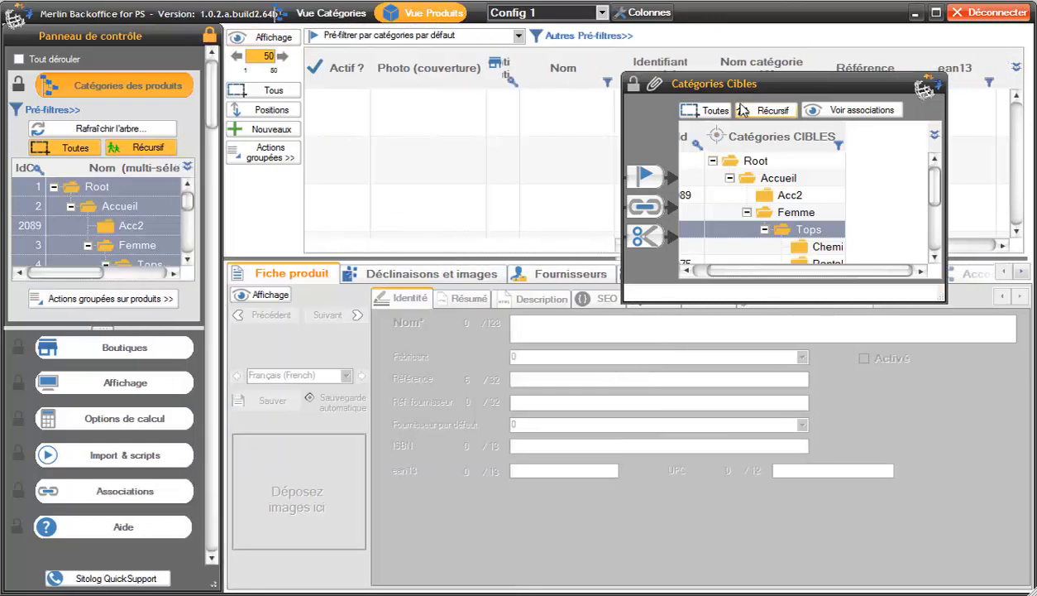
left_click(633, 85)
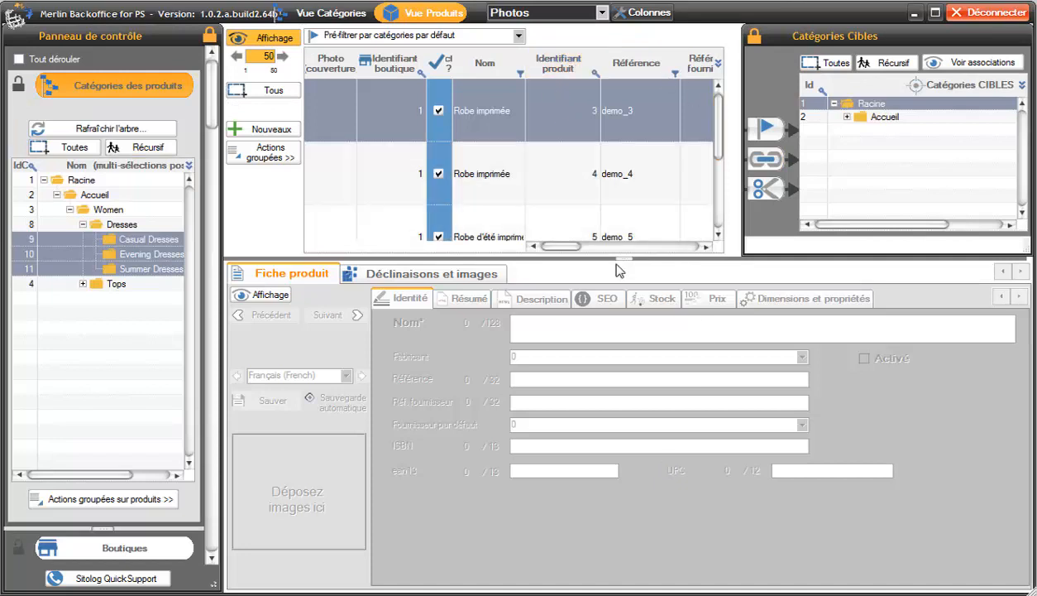
Make the product table area taller and adjust the widths of the target categories panel and the control panel
left_click_drag(621, 258, 605, 303)
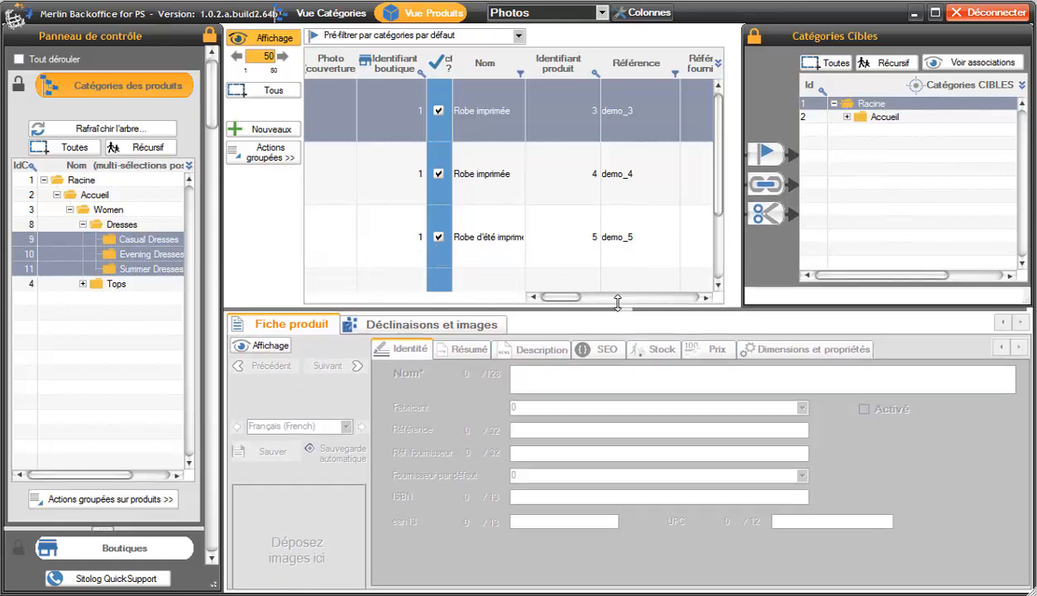
left_click_drag(762, 217, 734, 217)
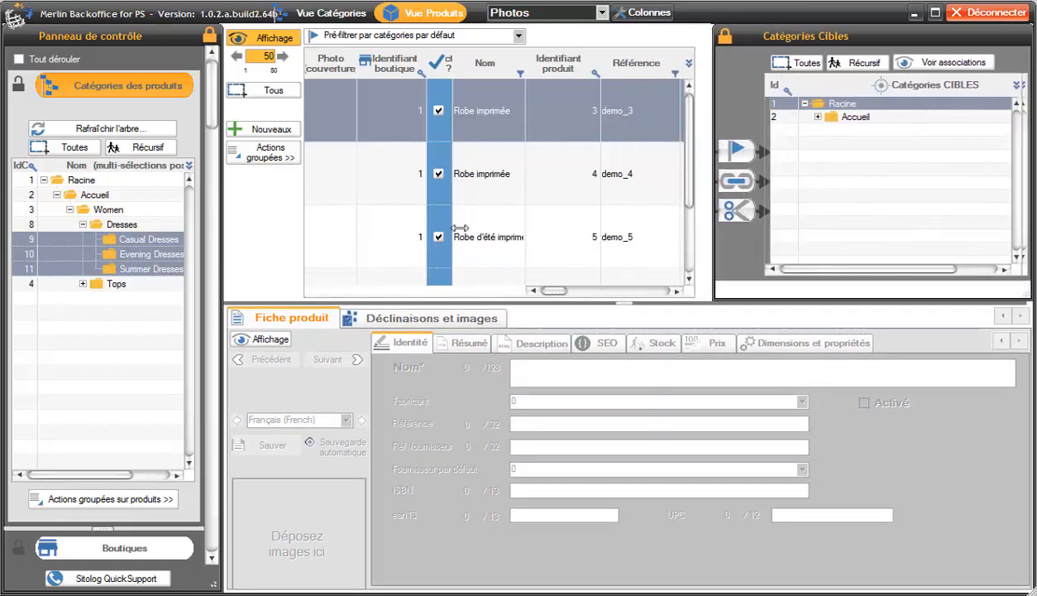
left_click_drag(222, 244, 268, 243)
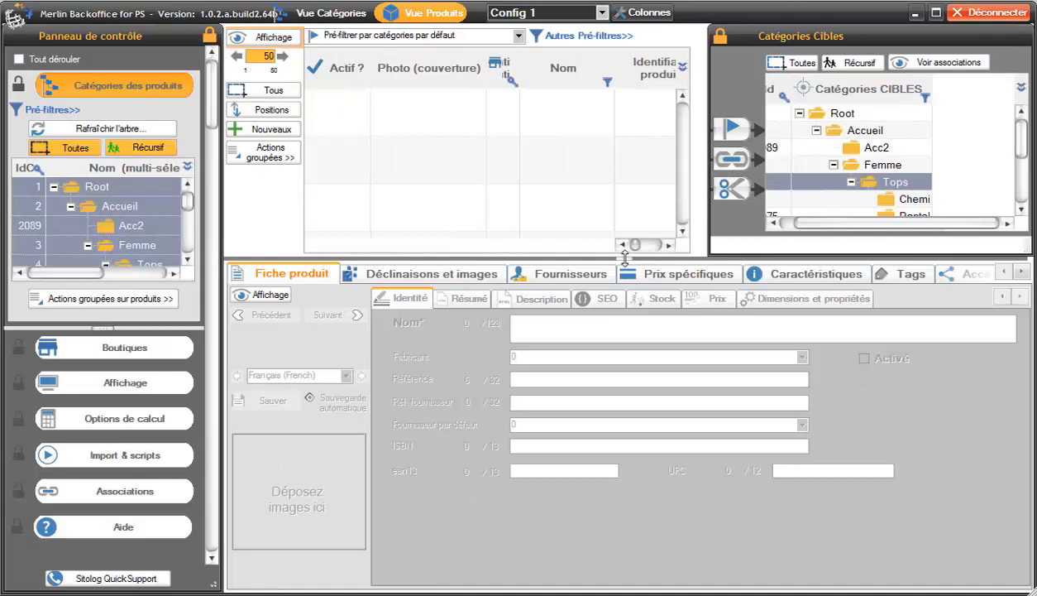
Unlock the target categories panel so it folds away, and enlarge the product table area above the product details
left_click_drag(623, 259, 623, 370)
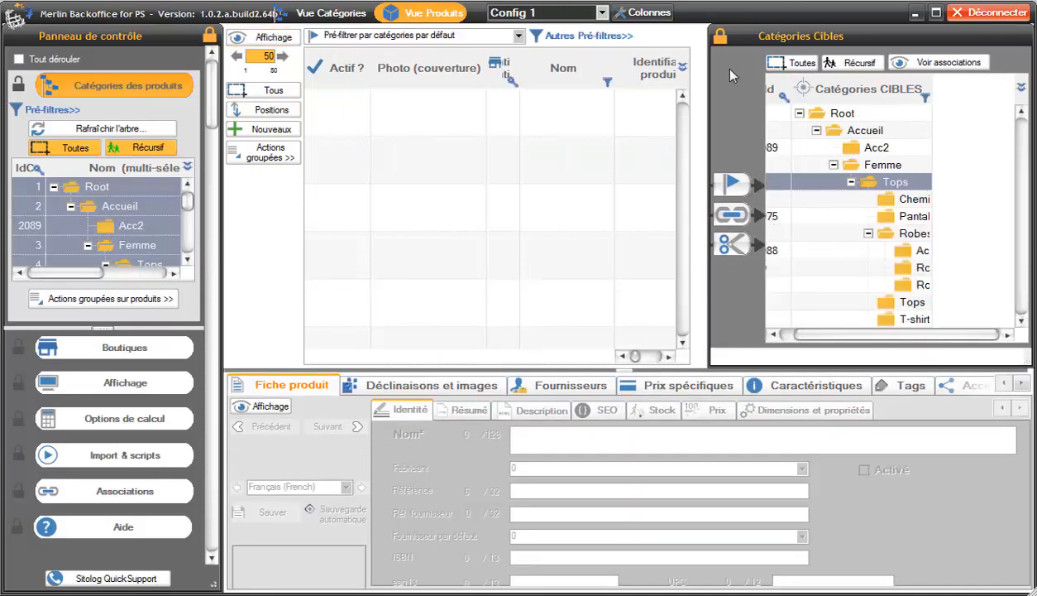
left_click(720, 37)
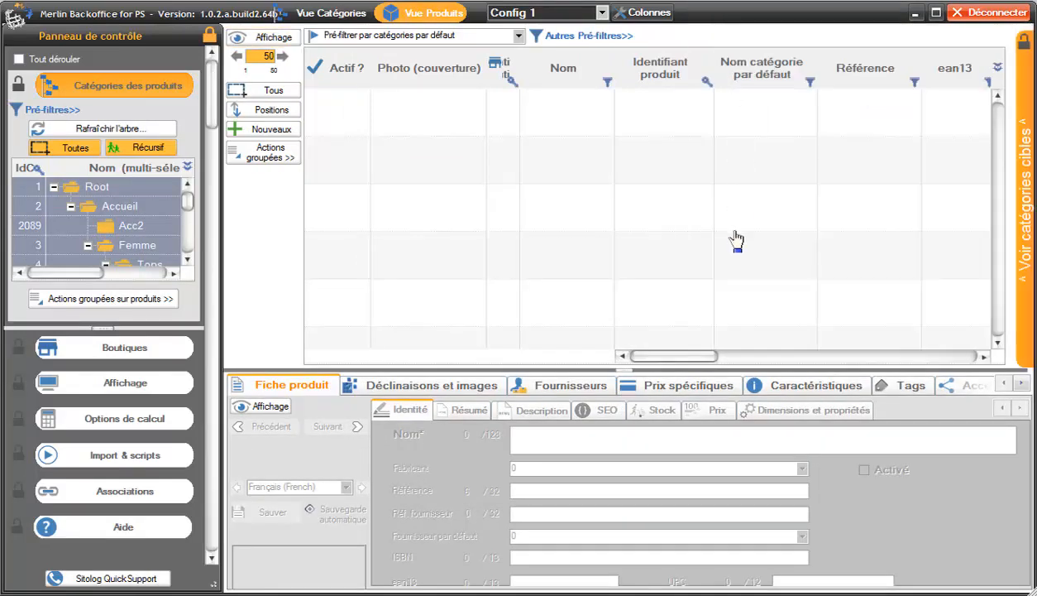
left_click_drag(623, 368, 622, 341)
Show Déclinaisons et images, resize its image lists, and shorten the product table to give the variations more height
left_click(460, 362)
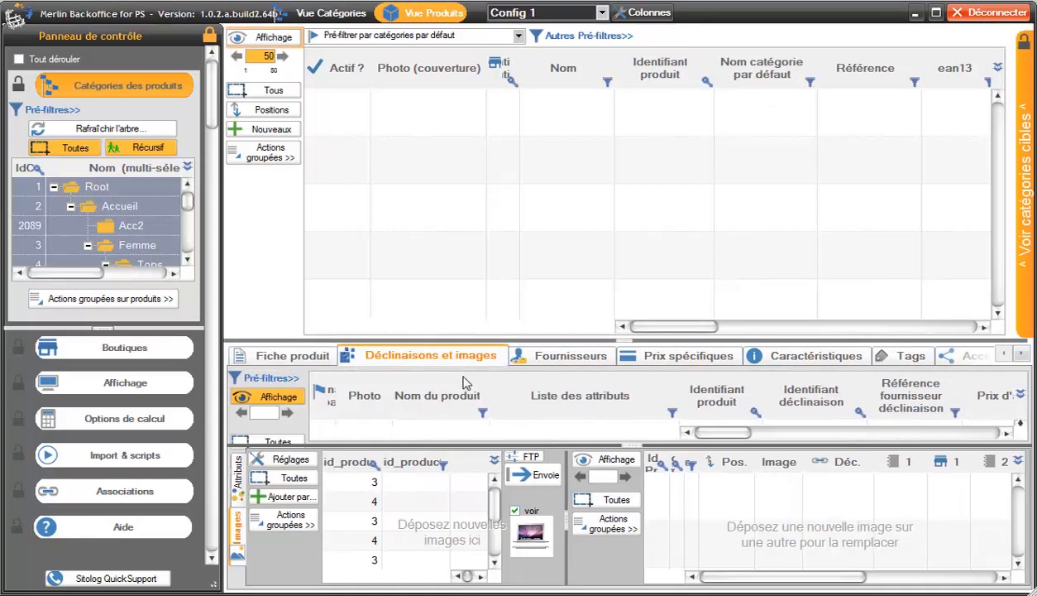
left_click_drag(565, 497, 320, 492)
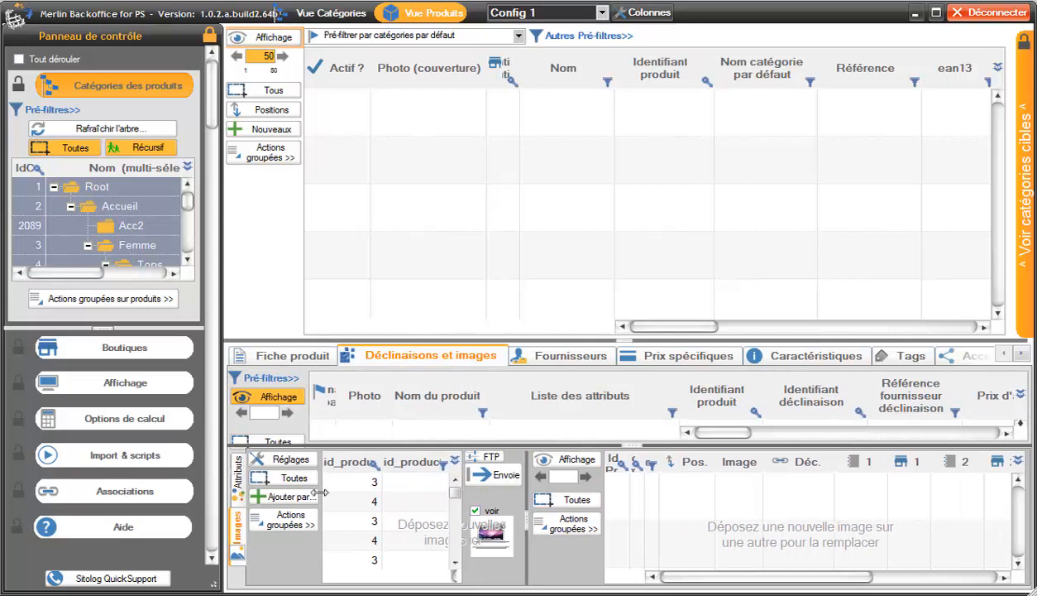
left_click_drag(519, 502, 545, 500)
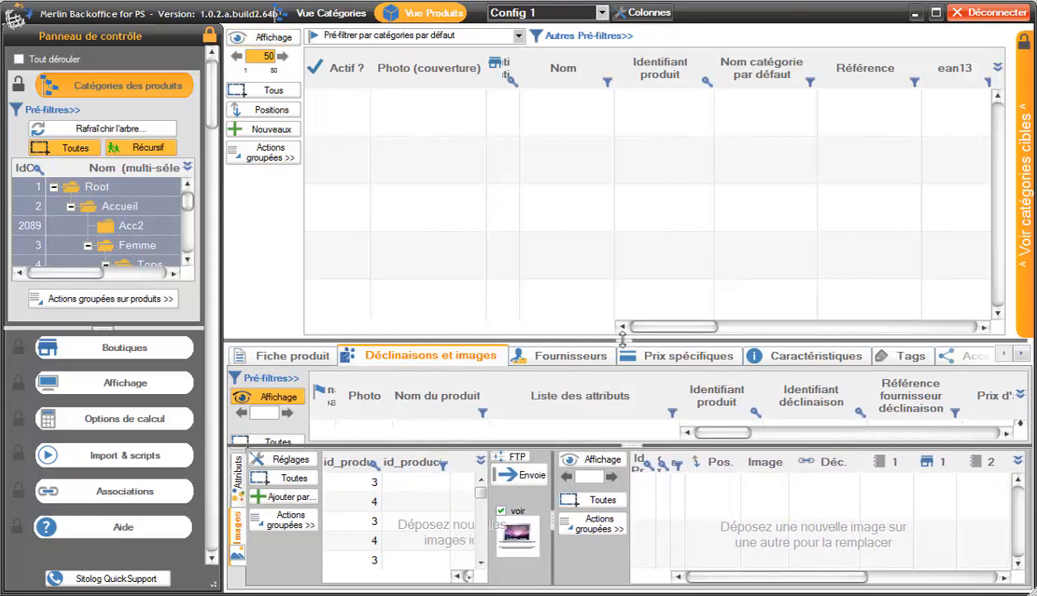
left_click_drag(613, 298, 630, 260)
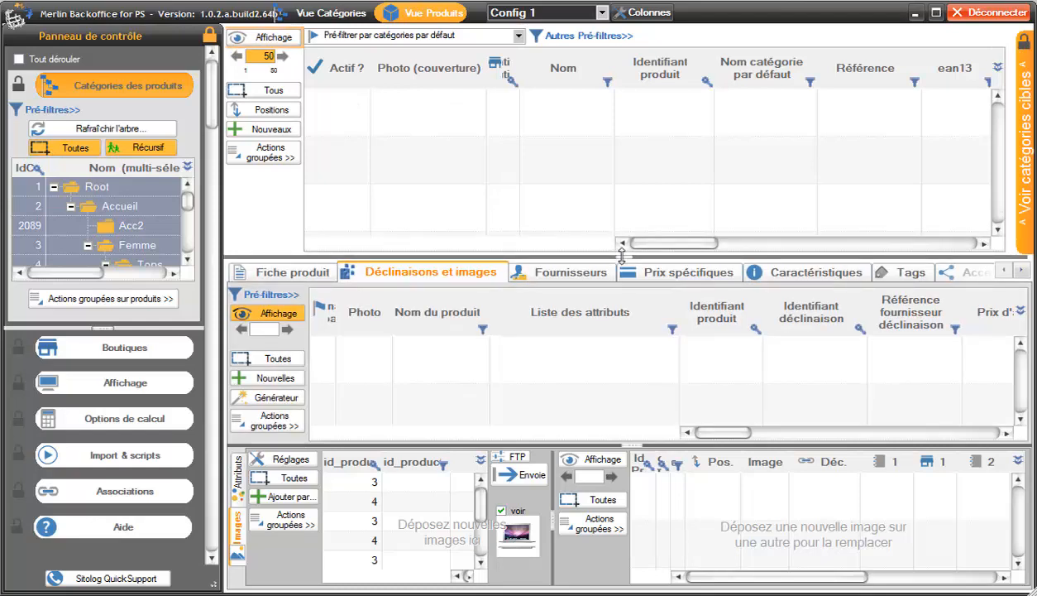
Shrink the image lists below the variations and extend the product table over most of the window's height
left_click_drag(621, 254, 621, 257)
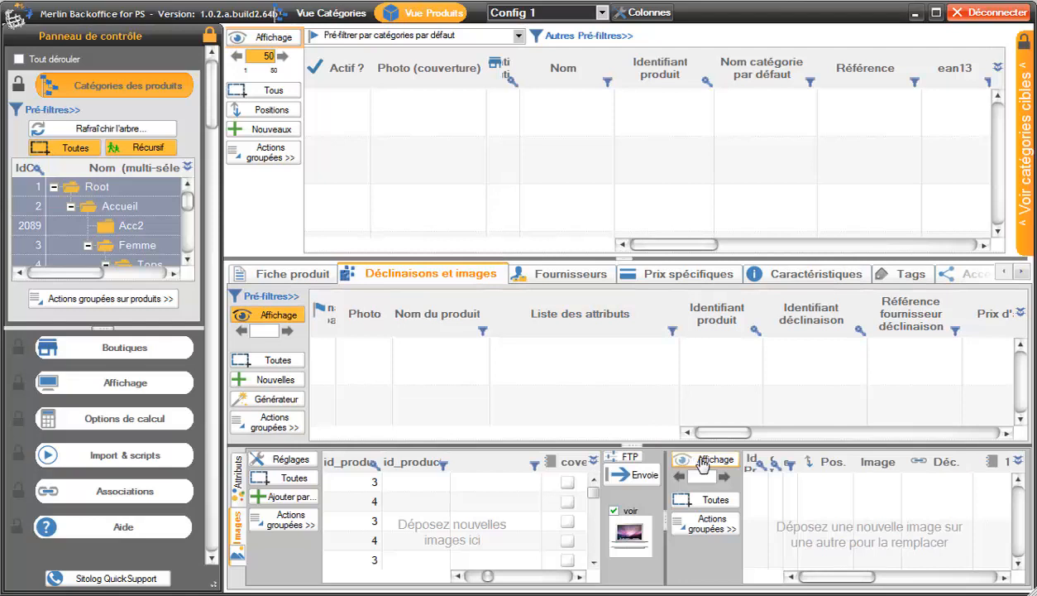
left_click_drag(630, 444, 630, 544)
left_click_drag(622, 258, 644, 482)
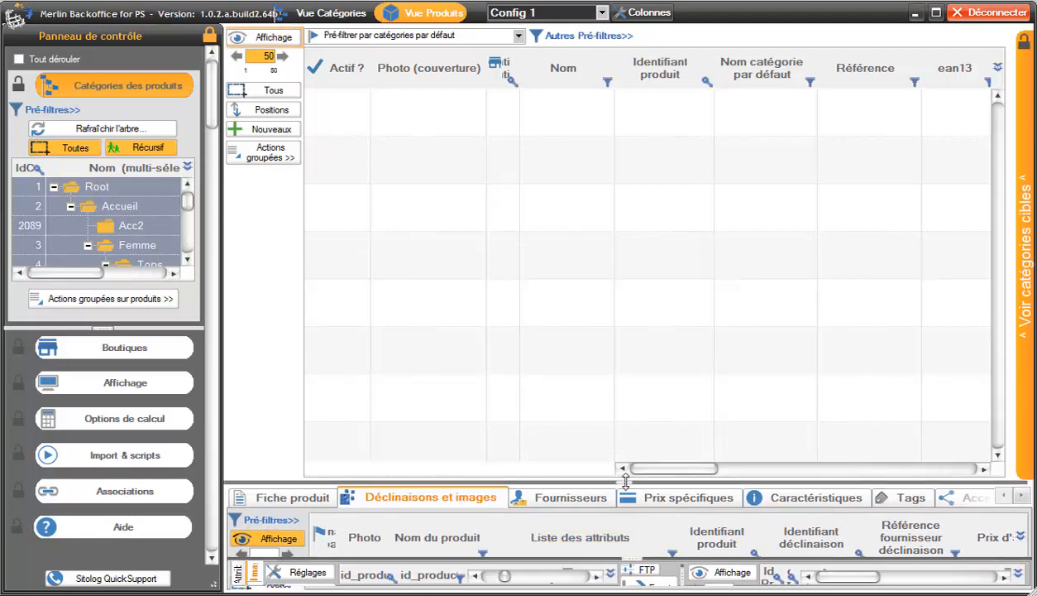
double_click(626, 482)
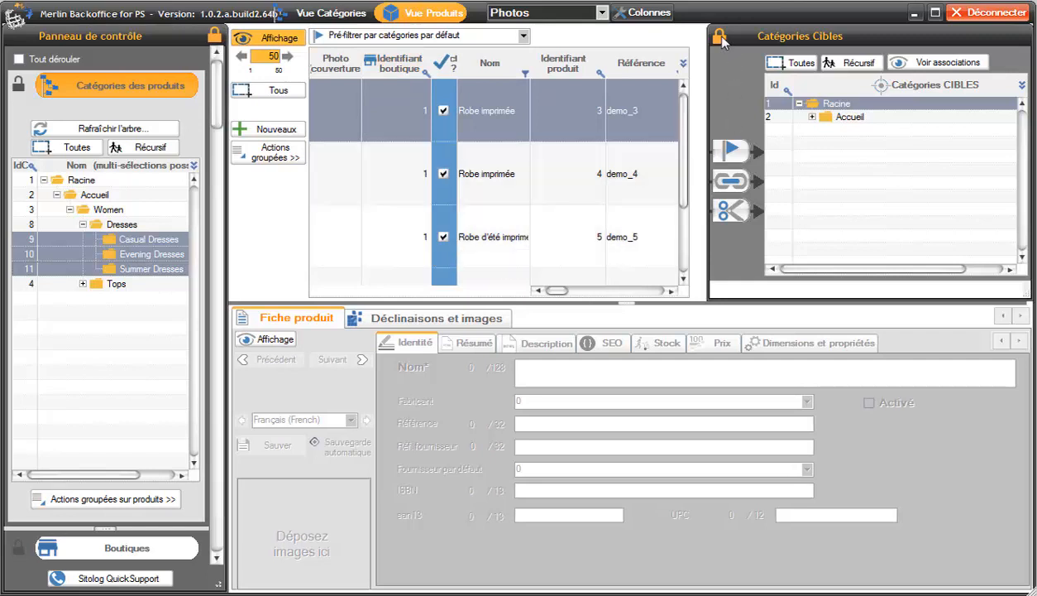
Unlock the Catégories Cibles panel so it folds away and gives the product table its full width
left_click(719, 37)
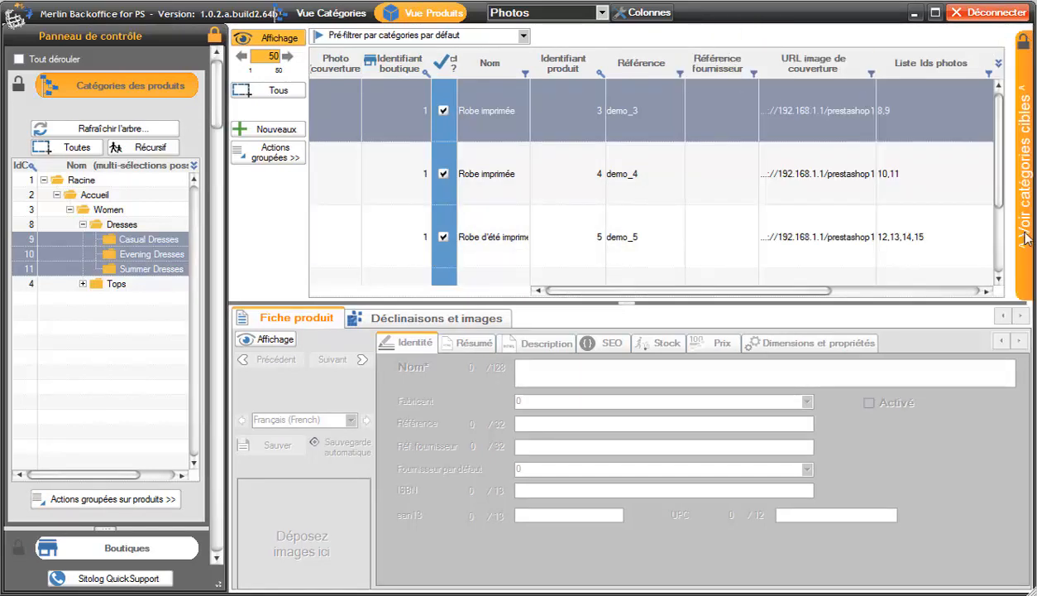
left_click_drag(602, 295, 576, 296)
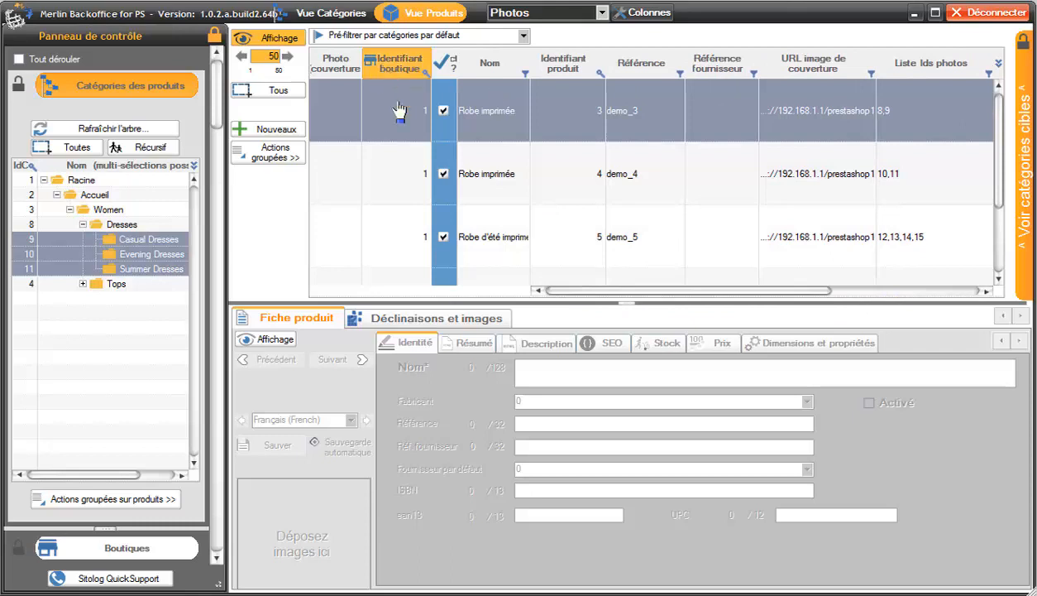
left_click_drag(759, 289, 722, 295)
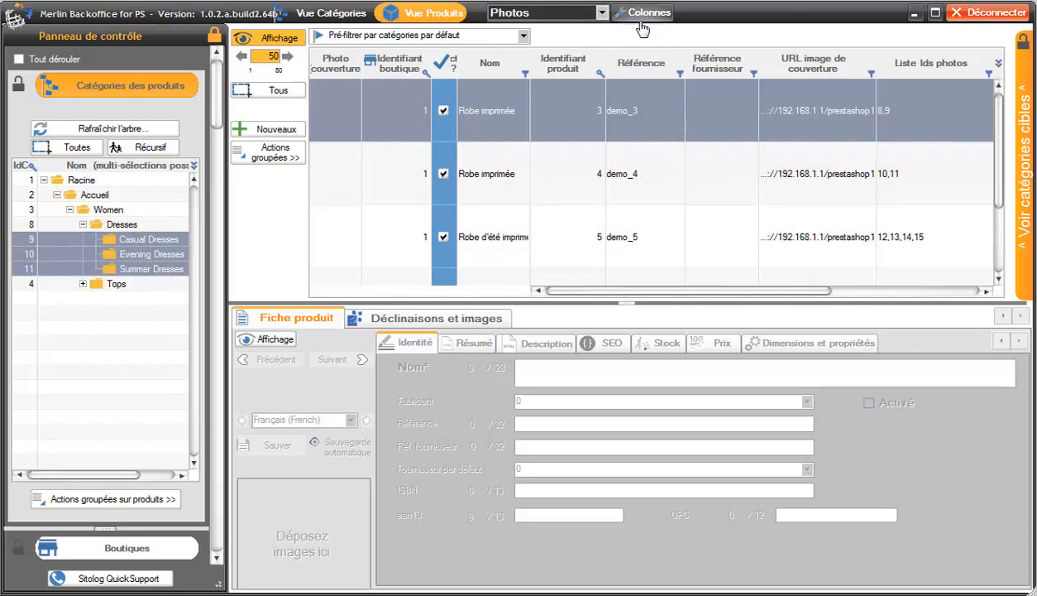
Look through the saved column configurations and switch the product table from Photos to Prix achat uniquement
left_click(604, 13)
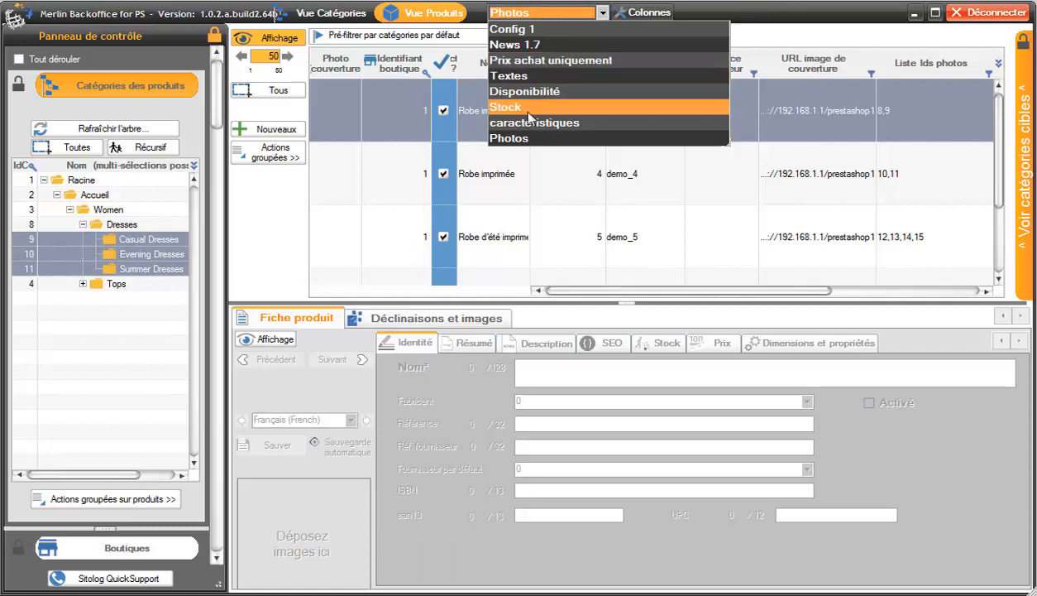
left_click(521, 139)
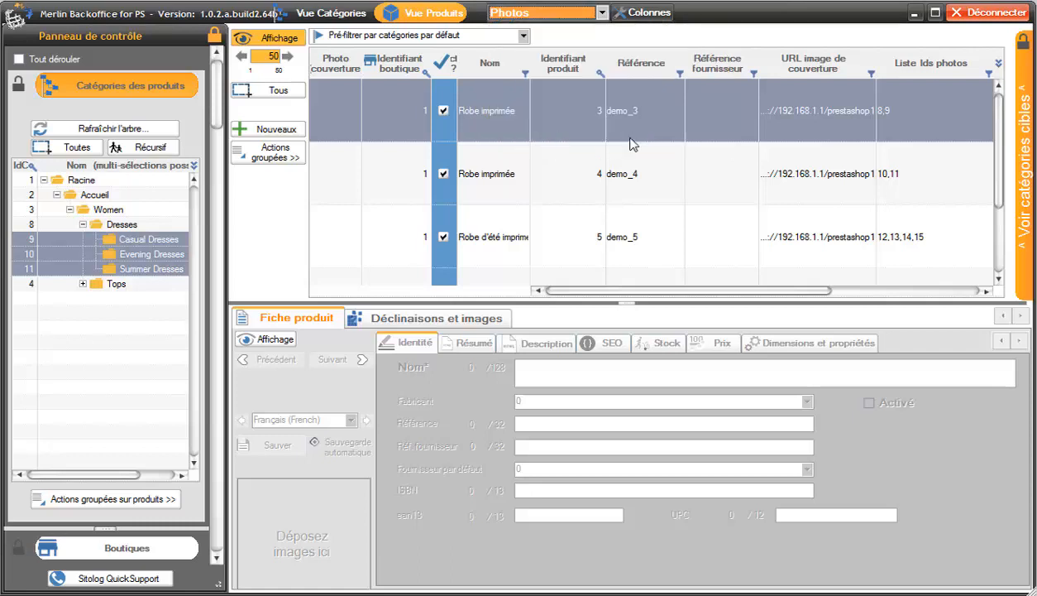
left_click(601, 11)
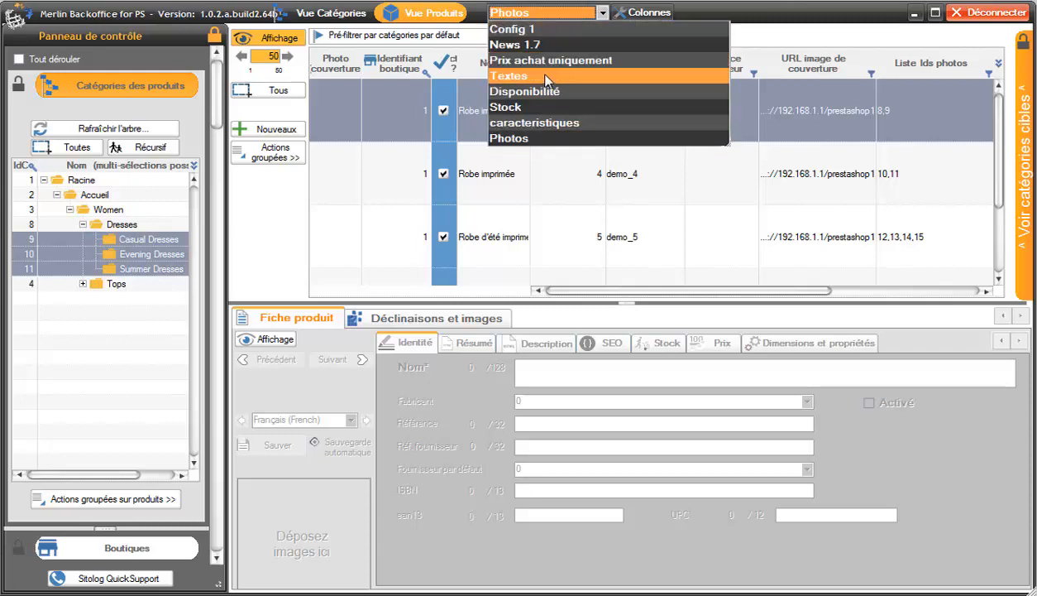
left_click(543, 60)
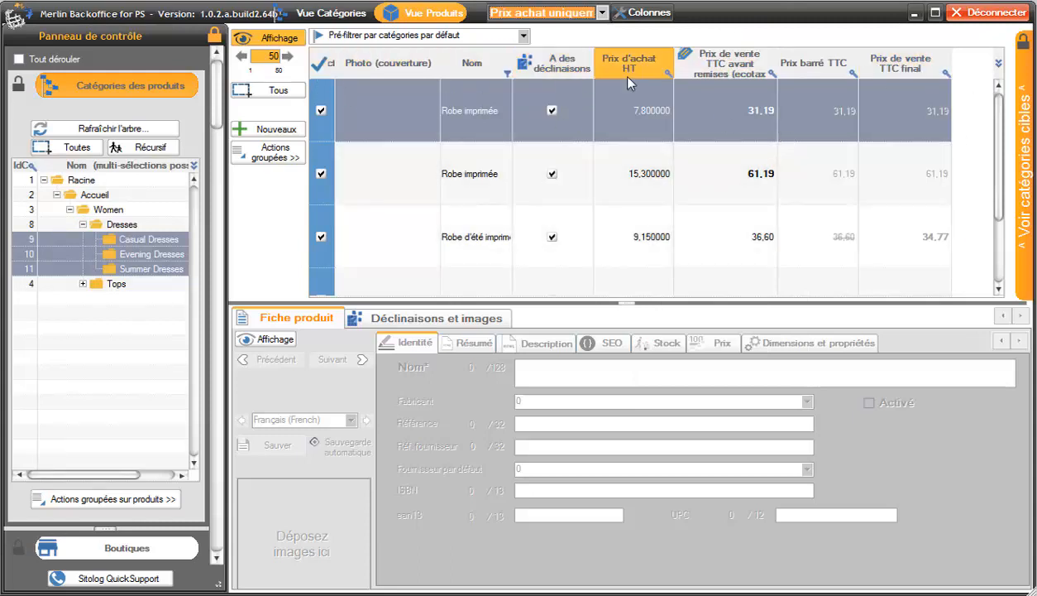
Switch the product table to the Textes configuration and widen its URL simplifiée and Identifiant produit columns
left_click(601, 12)
left_click(529, 75)
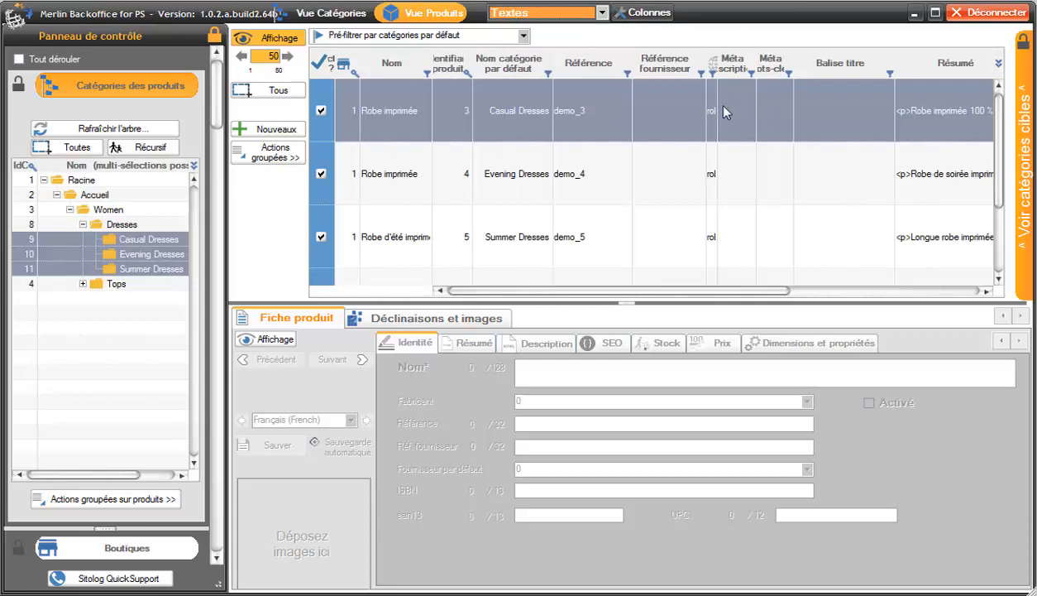
left_click_drag(719, 107, 791, 104)
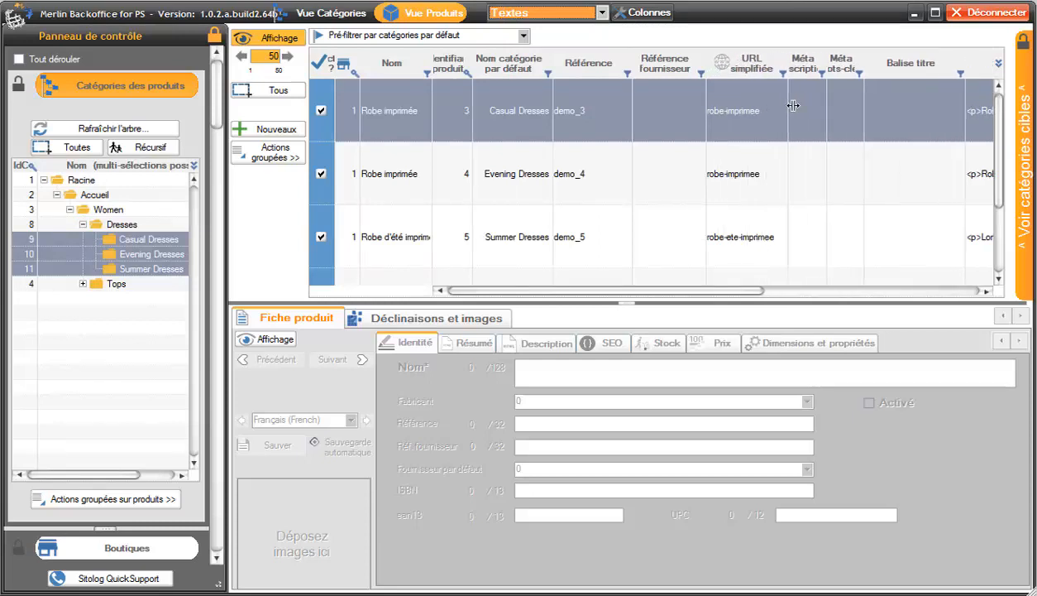
left_click_drag(475, 130, 529, 132)
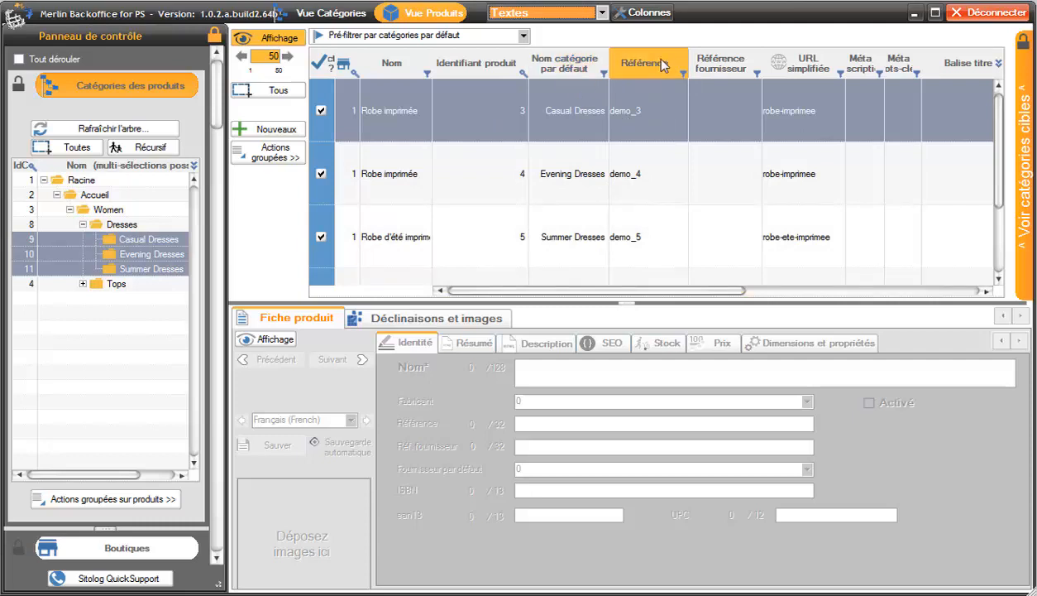
Open the column configuration for Textes, check the list of configurations, and show the settings for Produits
left_click(644, 15)
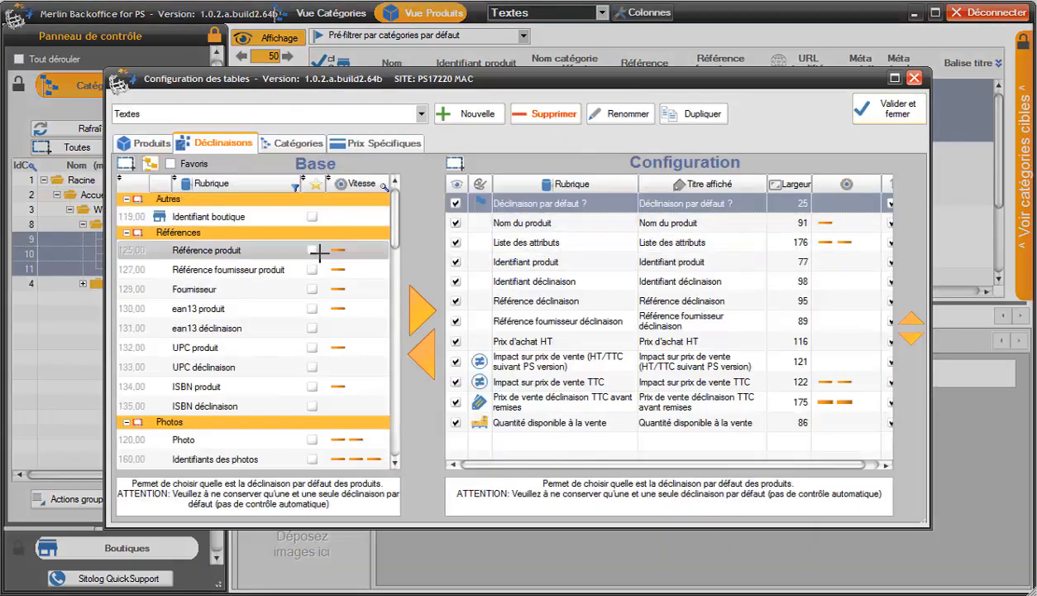
left_click(422, 116)
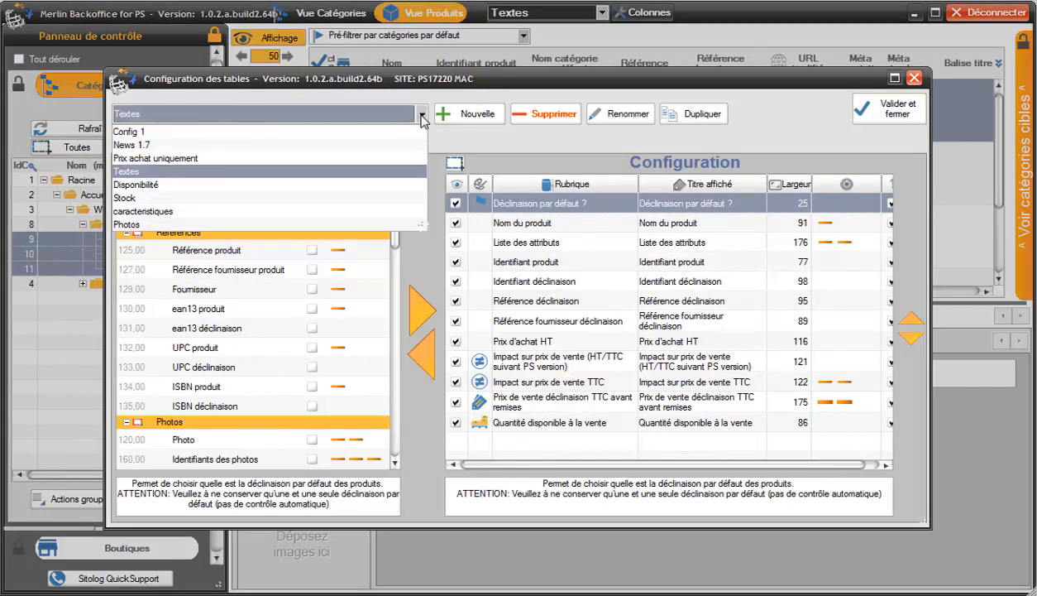
left_click(422, 116)
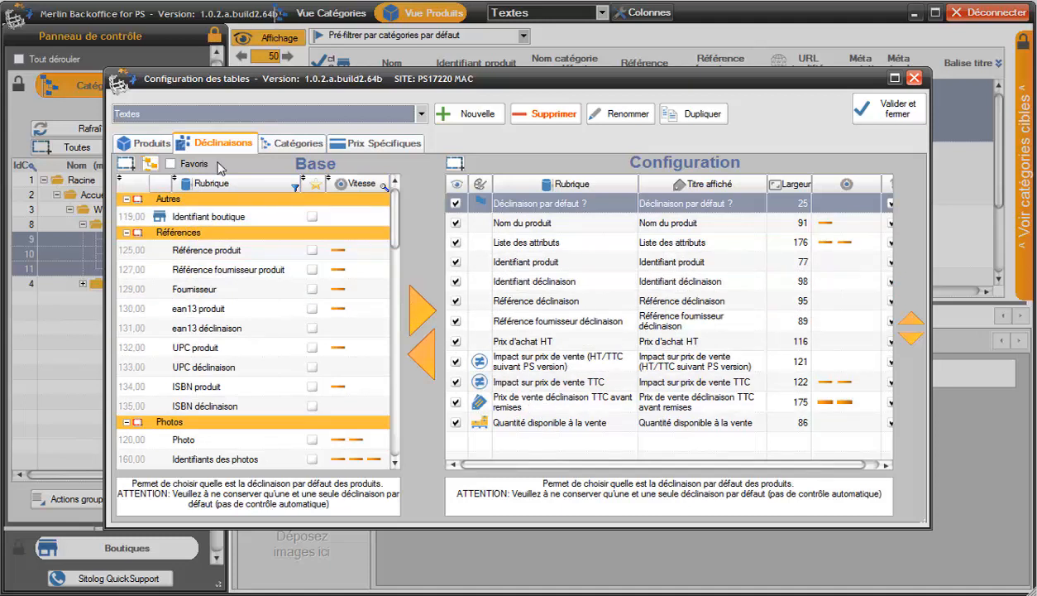
left_click(143, 145)
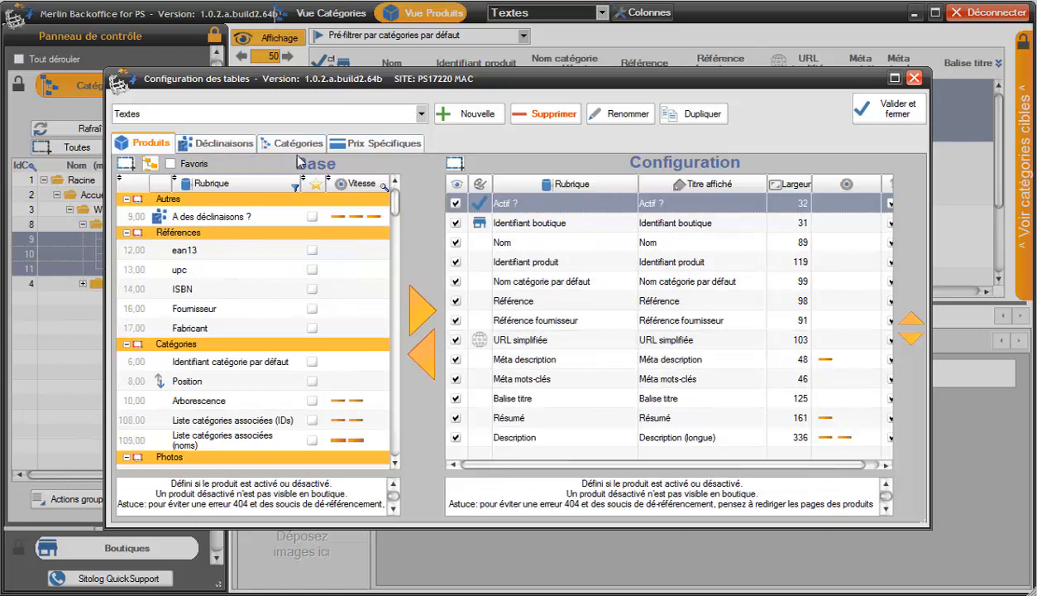
Review the columns configured for Déclinaisons, Catégories and Prix Spécifiques, and return to those of Produits
left_click(234, 145)
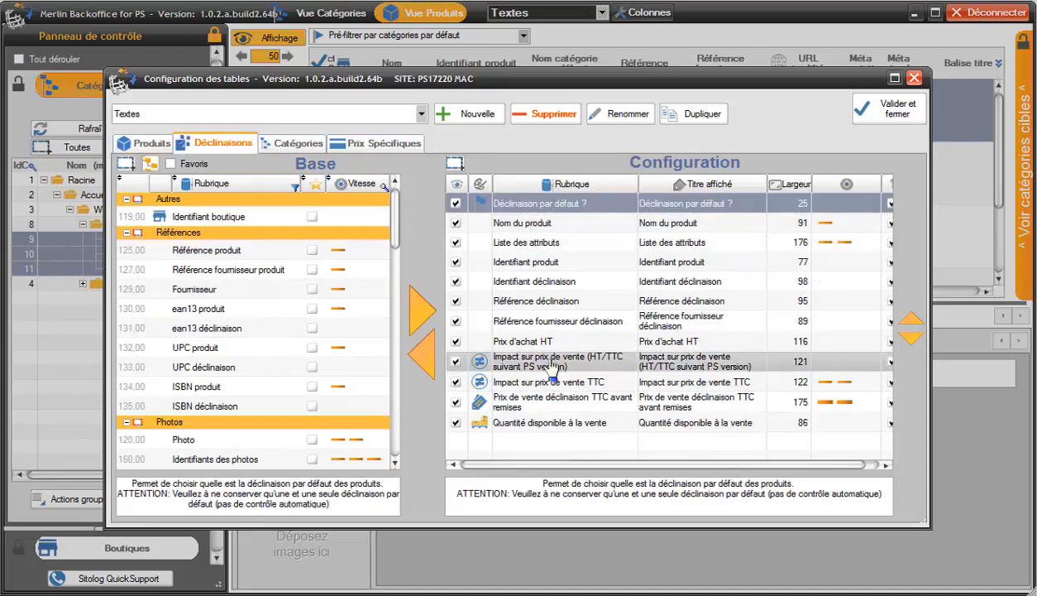
left_click(301, 149)
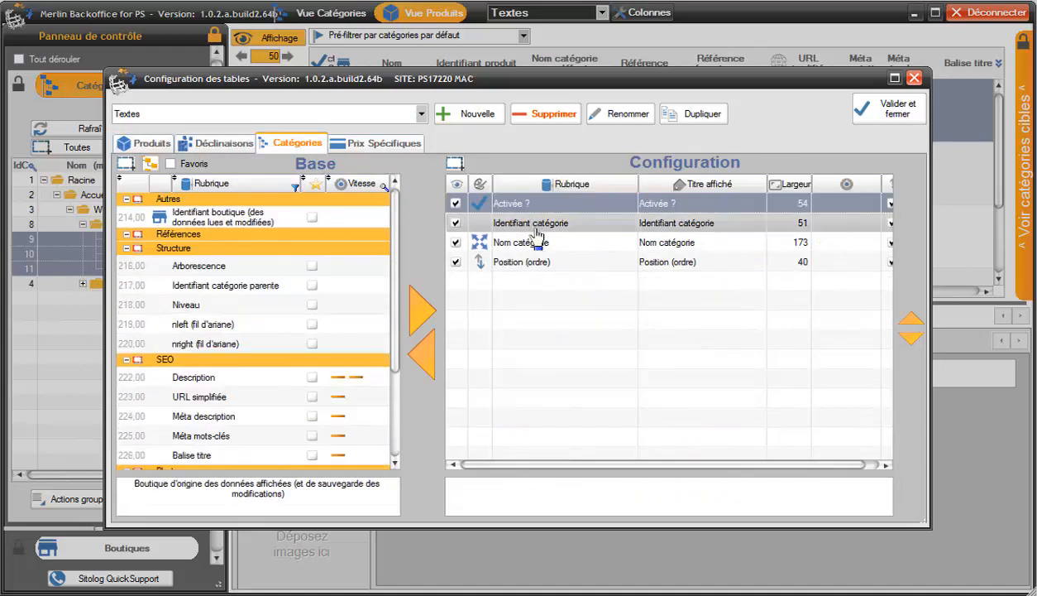
left_click(386, 144)
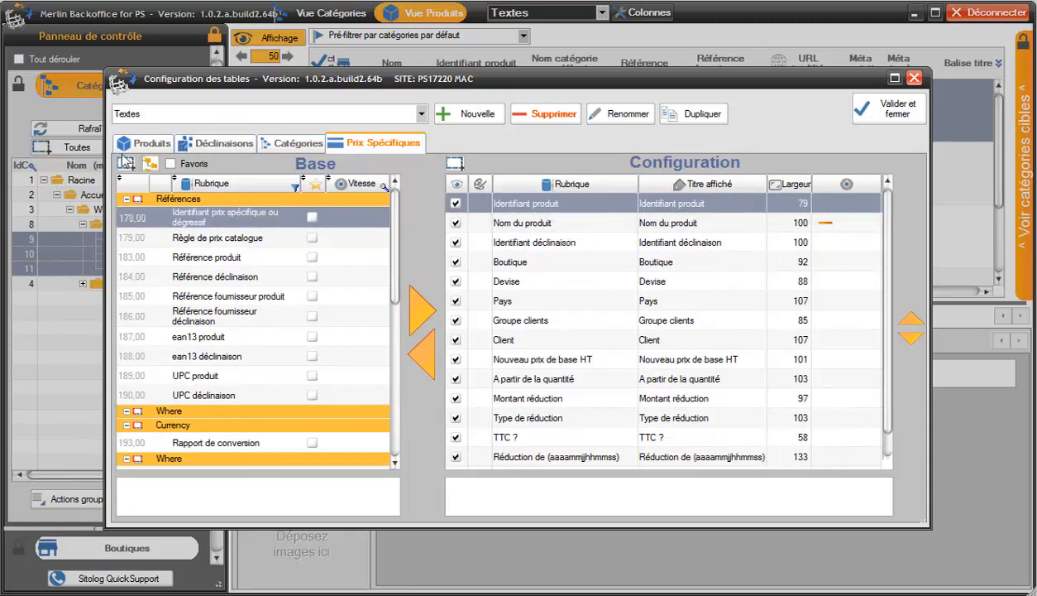
left_click(149, 144)
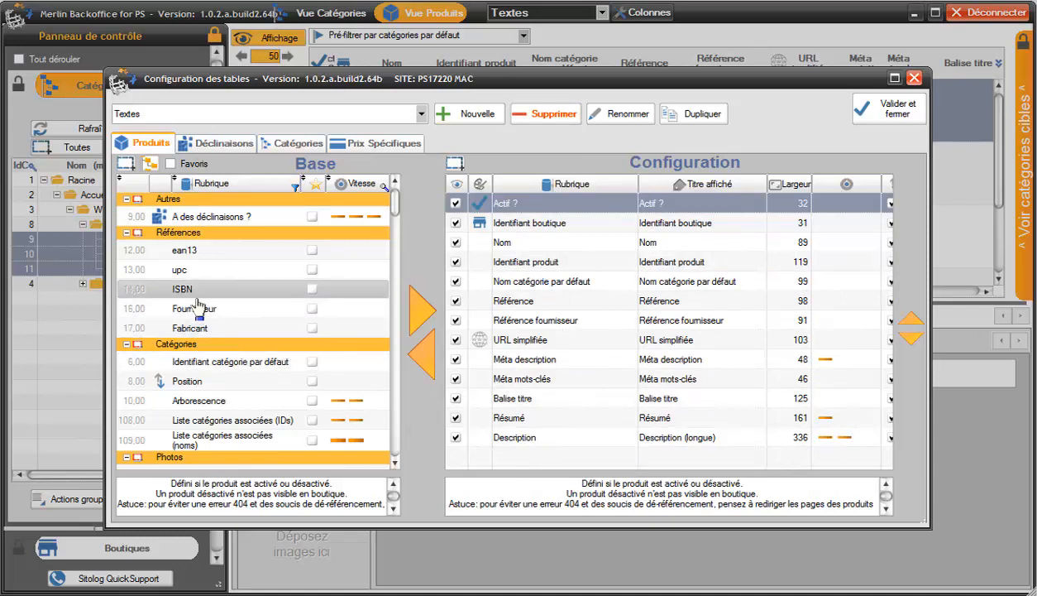
Add ean13, ISBN, Fournisseur and Fabricant to the Textes product configuration, directly after Nom
left_click_drag(189, 256, 538, 261)
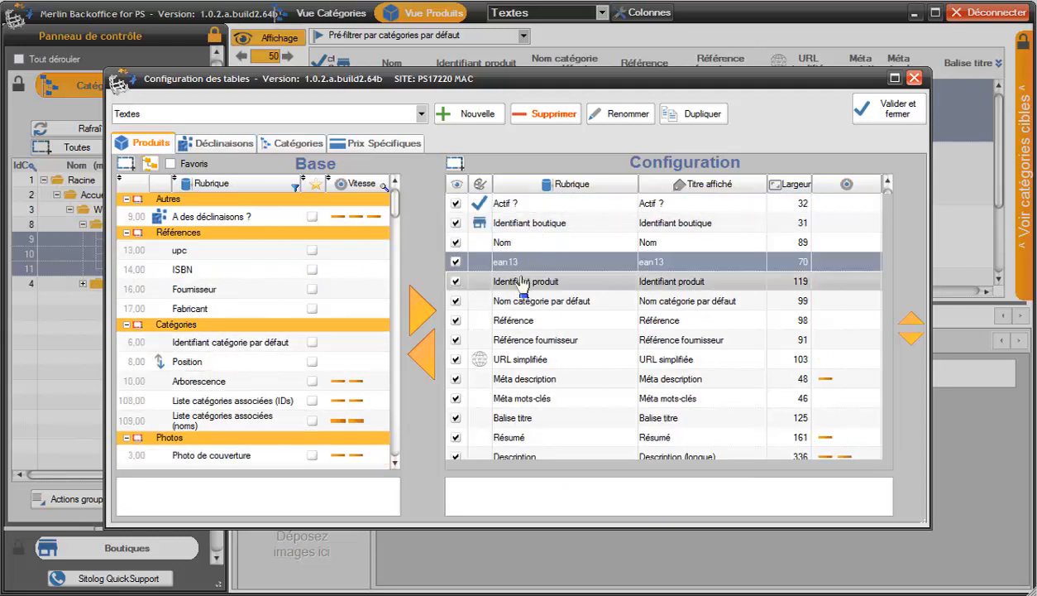
left_click(217, 271)
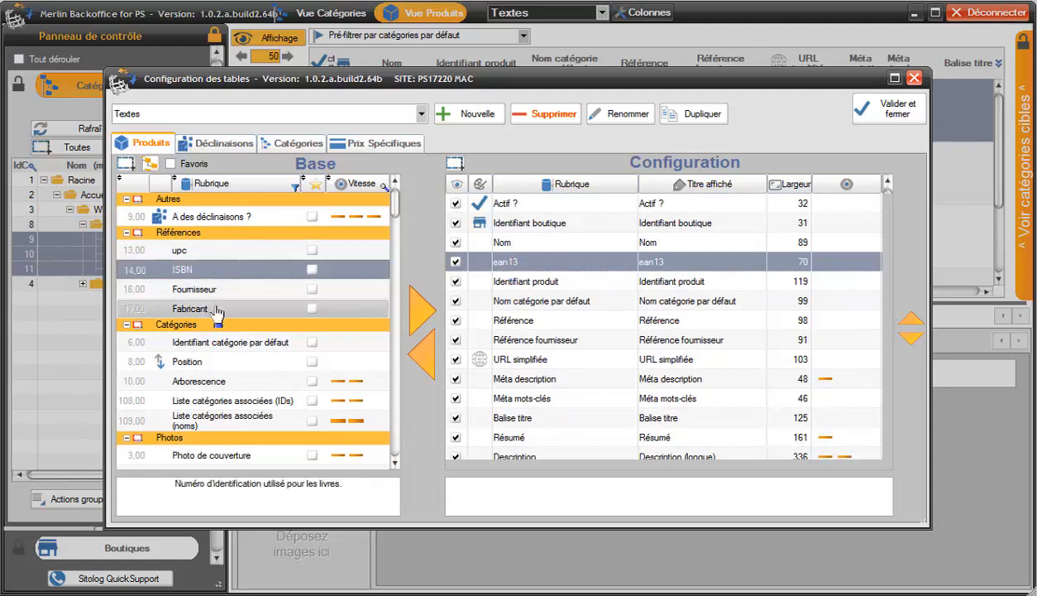
left_click(217, 310, "shift")
left_click_drag(205, 270, 513, 299)
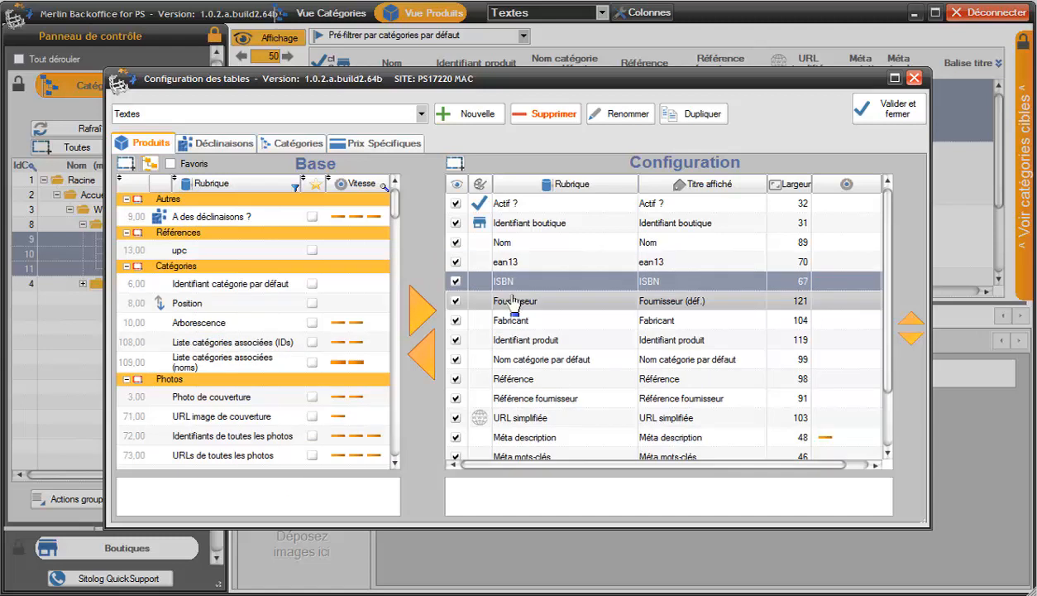
Remove Référence and Référence fournisseur from the Textes product configuration, and validate the column settings
left_click(521, 378)
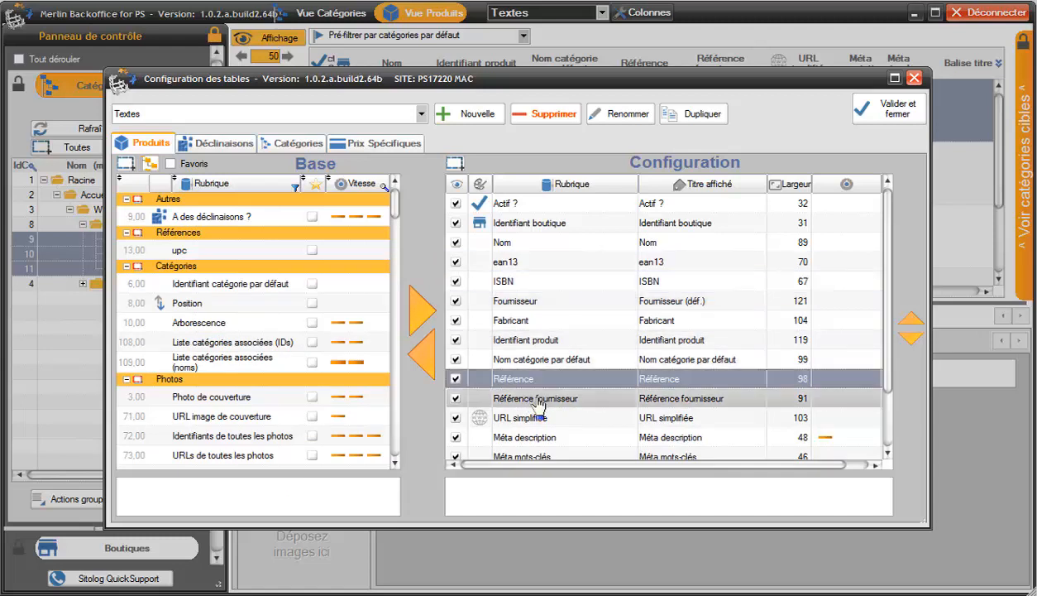
left_click(539, 403, "shift")
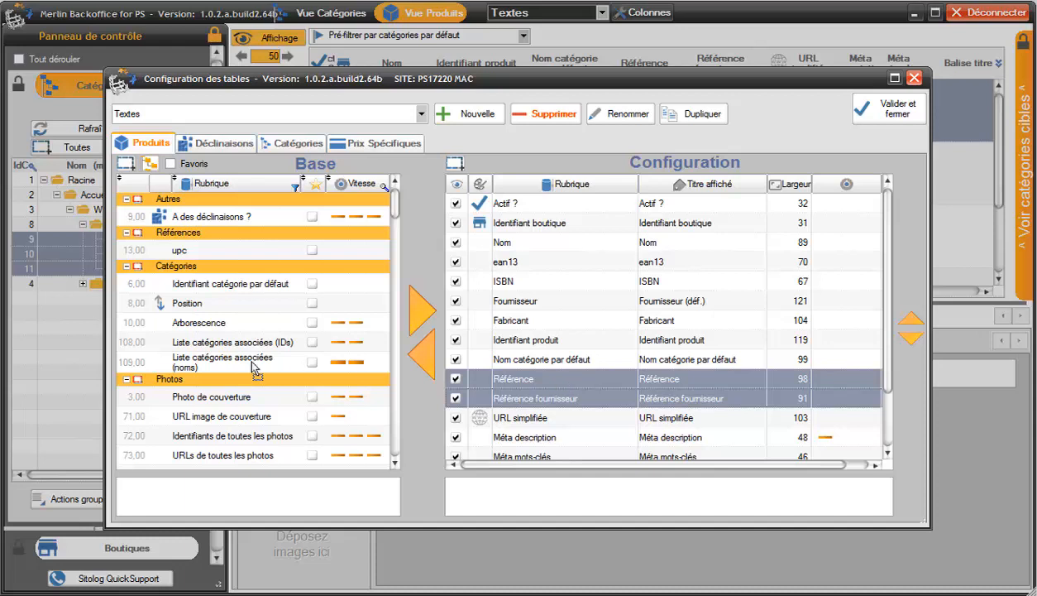
left_click_drag(255, 369, 253, 368)
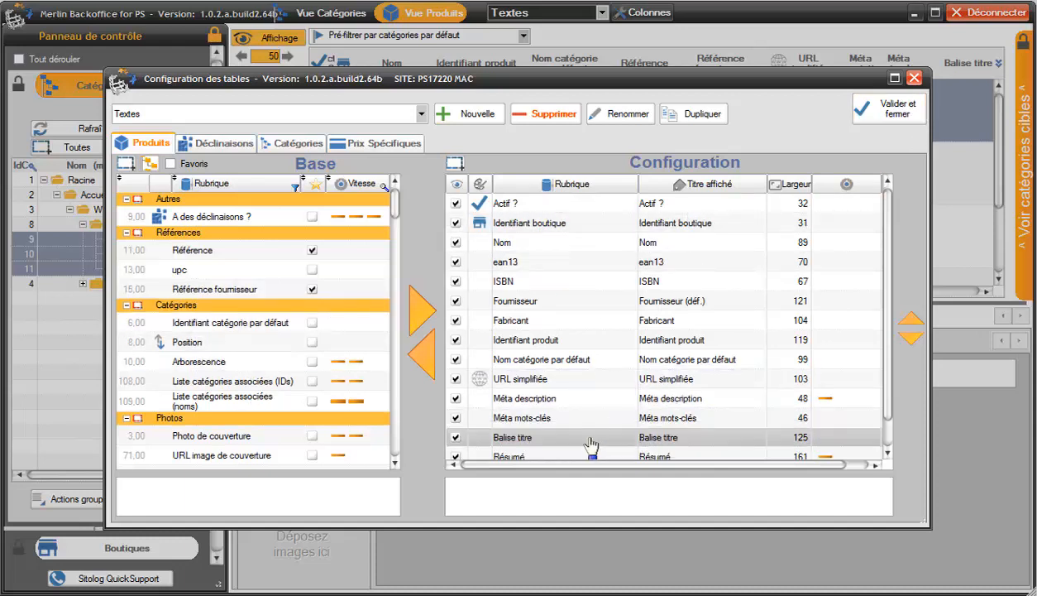
left_click(888, 107)
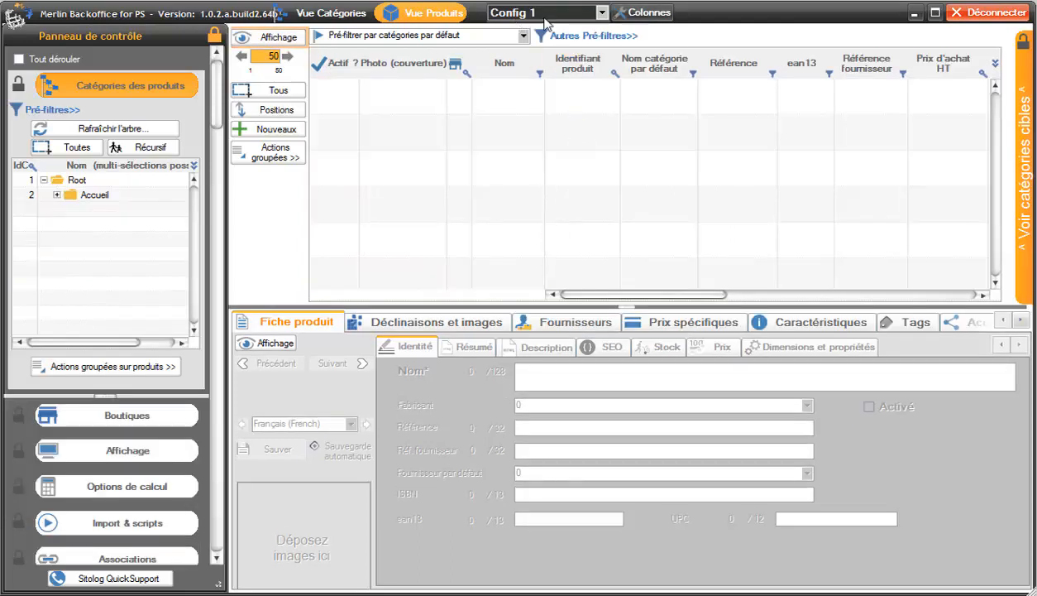
Check the Affichage options in the control panel, and display the products of all categories in the category tree
left_click(172, 447)
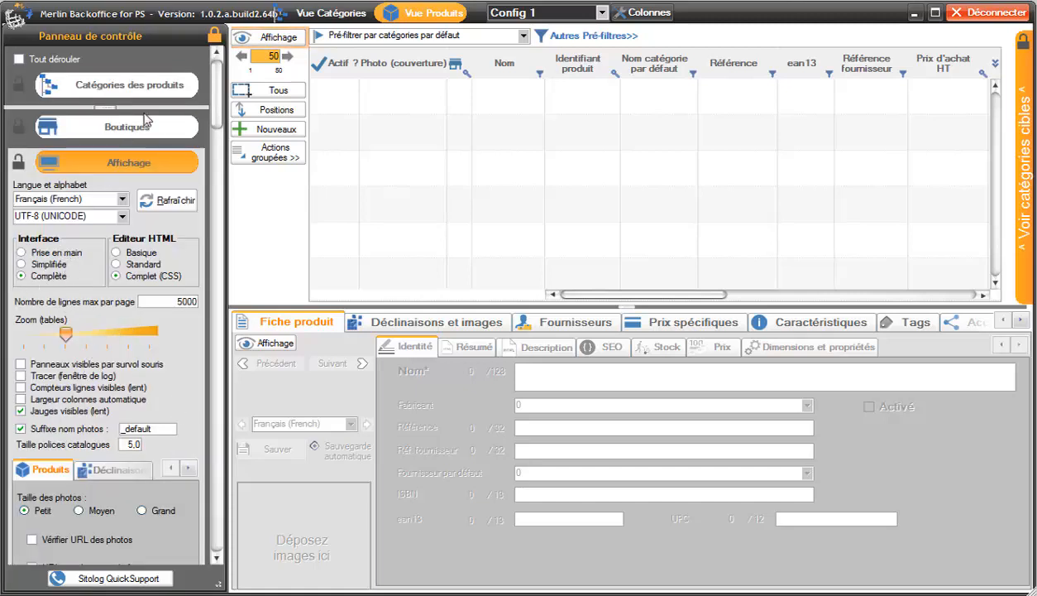
left_click(144, 82)
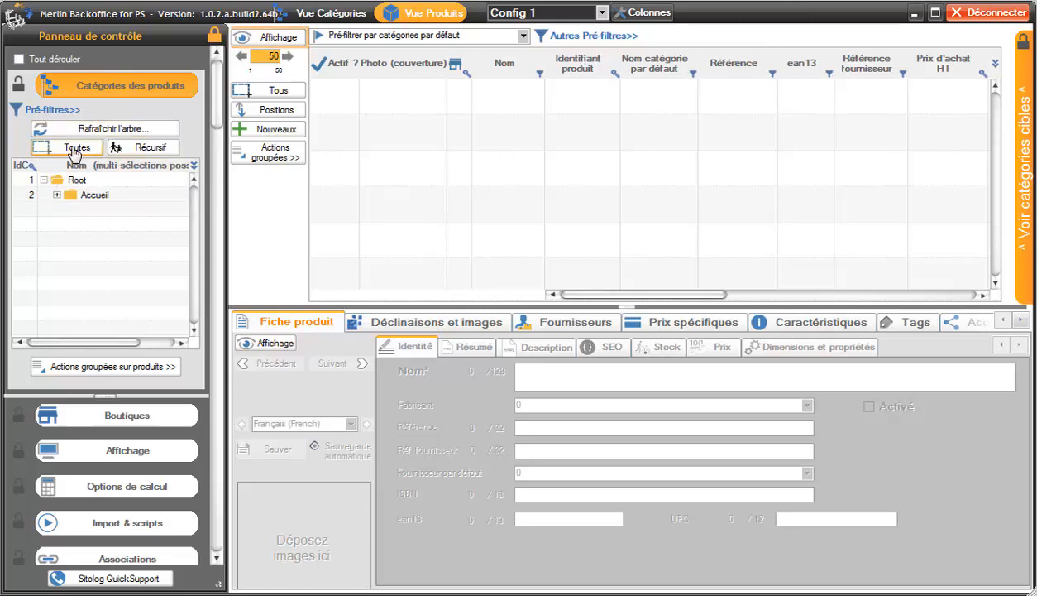
left_click(75, 149)
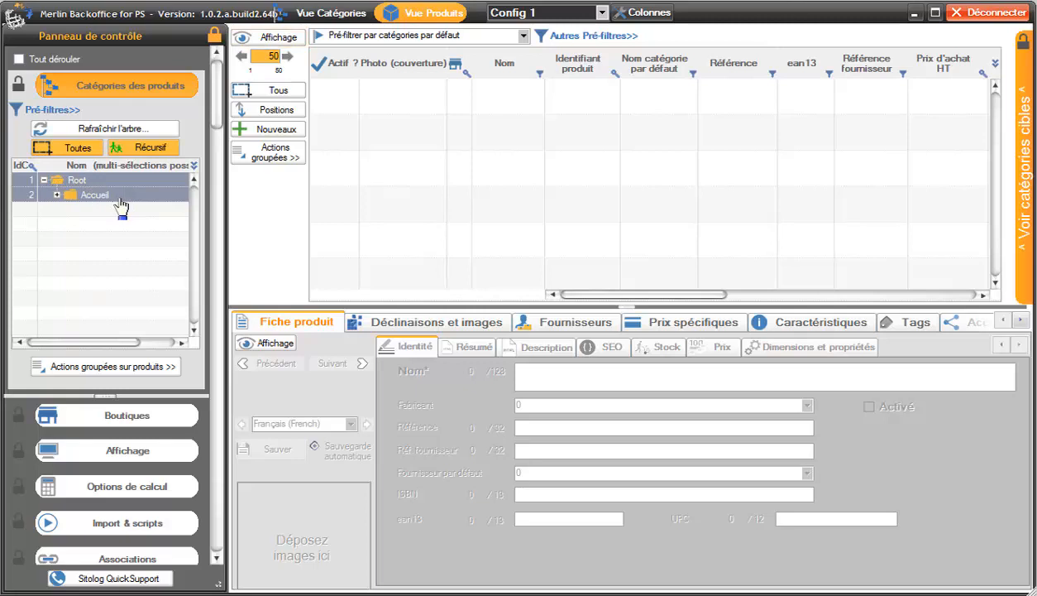
left_click(273, 37)
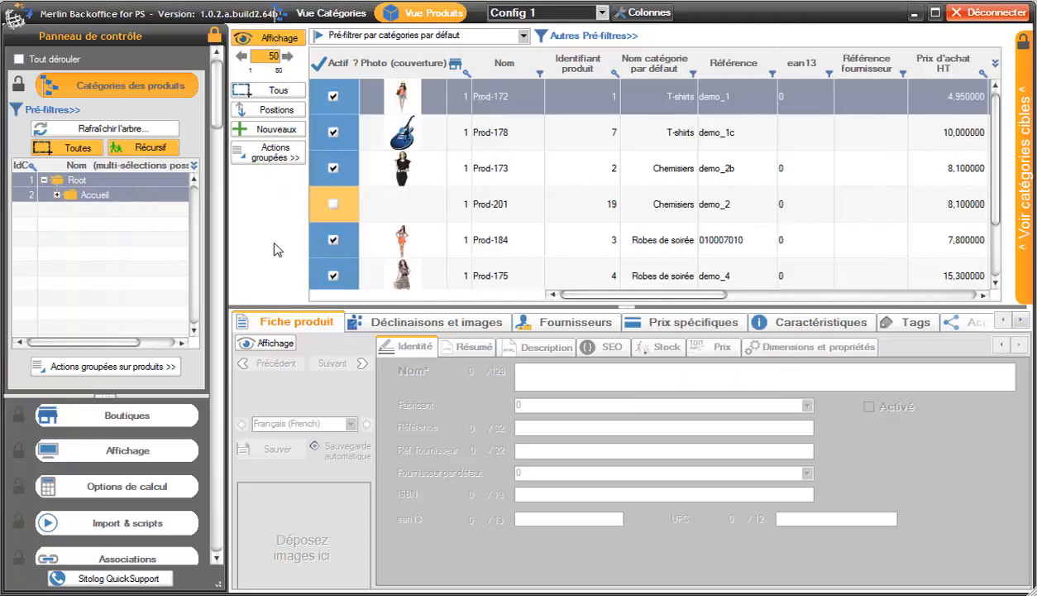
mouse_move(993, 134)
left_mouse_down()
mouse_move(992, 194)
mouse_move(1002, 118)
left_mouse_up()
Try the product pre-filter by associated categories (catégories associées), and return to the pre-filter by default categories
left_click(524, 36)
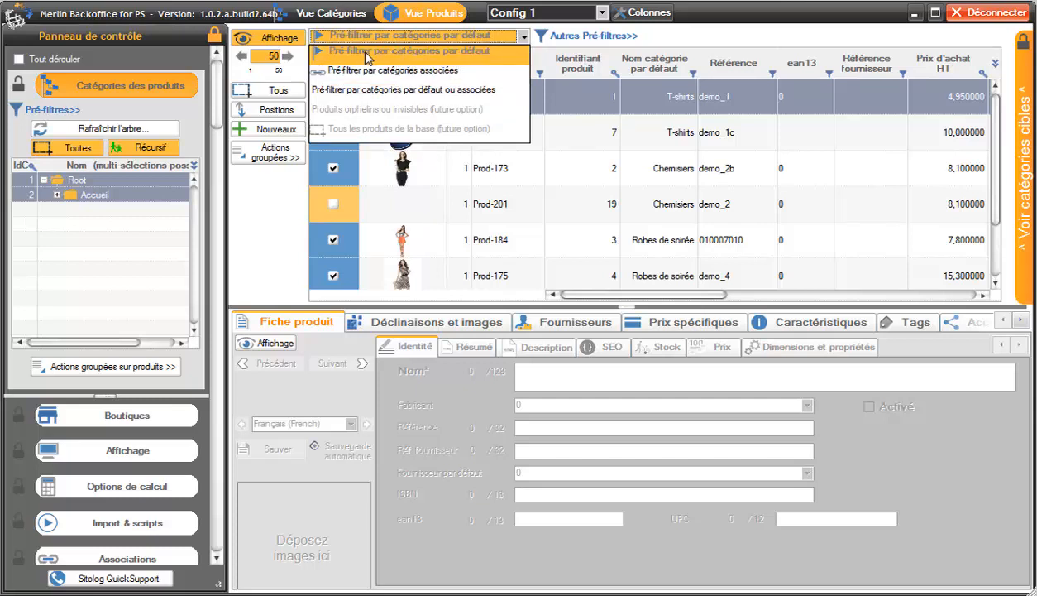
left_click(453, 57)
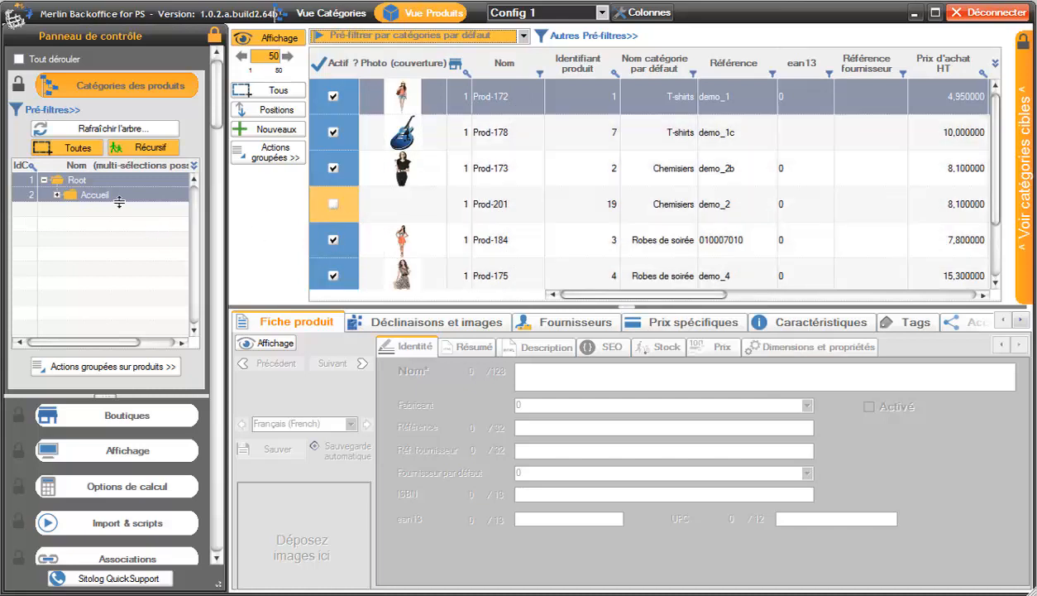
left_click(521, 38)
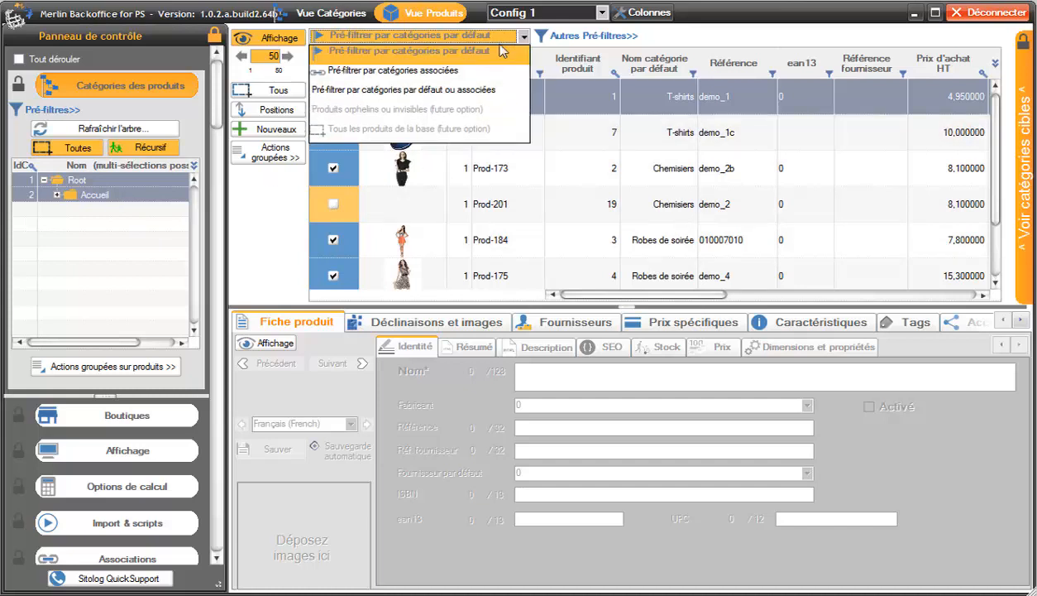
left_click(423, 74)
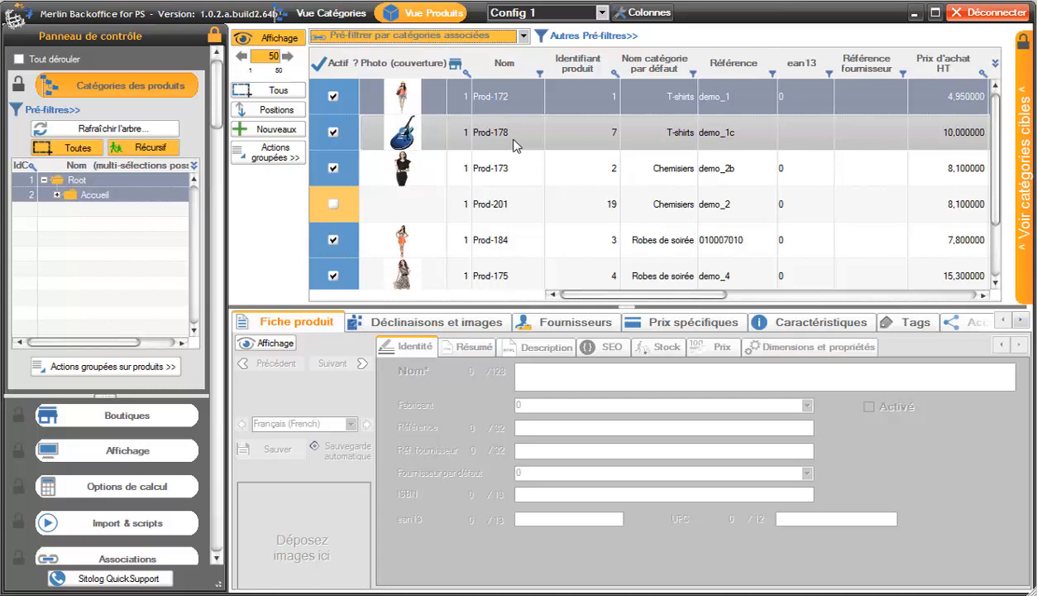
left_click(523, 38)
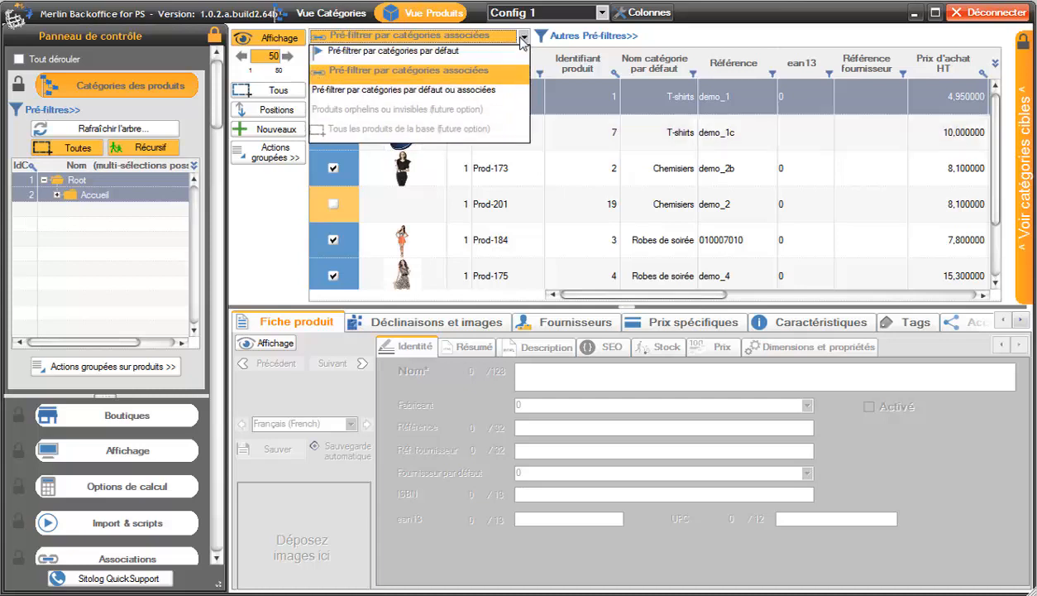
left_click(442, 49)
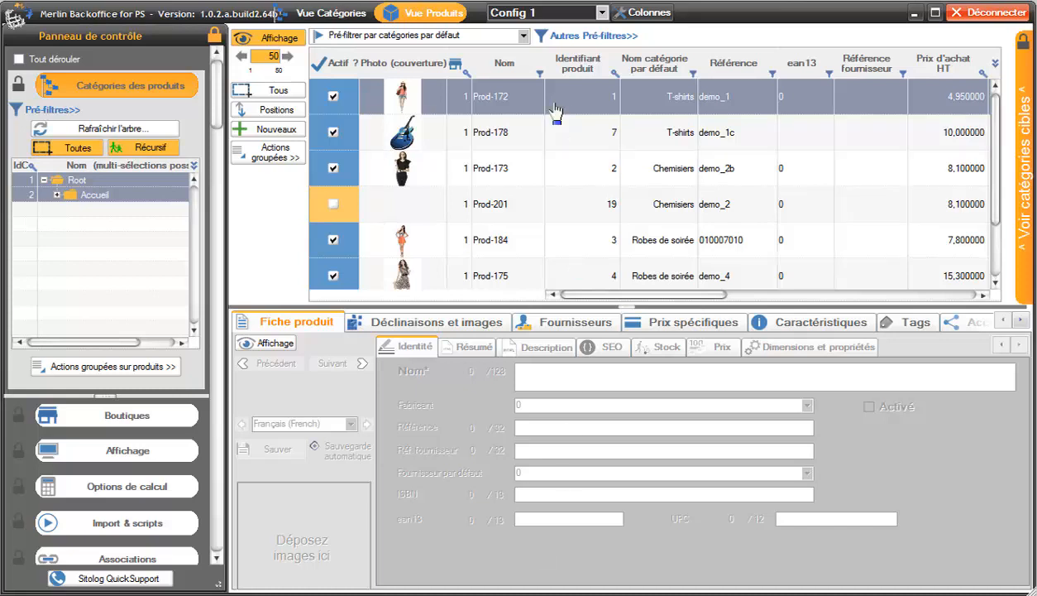
Pre-filter the displayed products by the default supplier Vaporesso
left_click(585, 38)
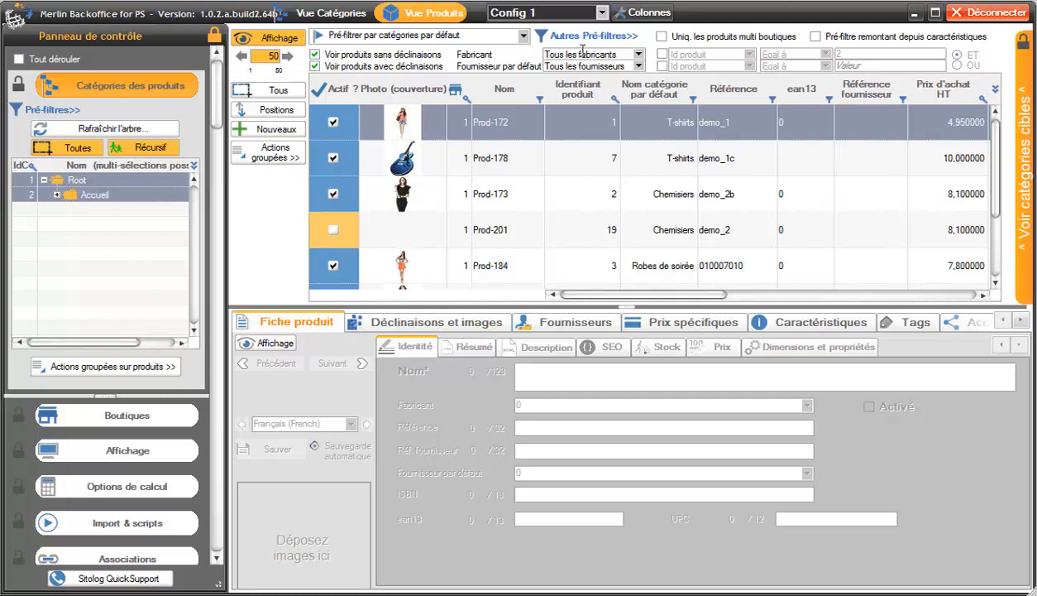
left_click(639, 67)
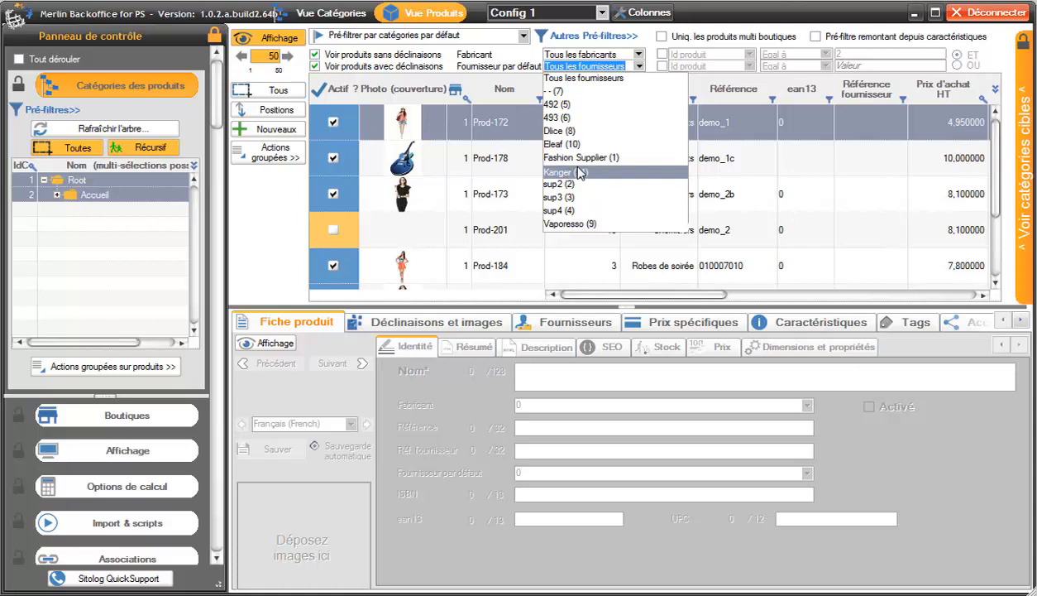
left_click(569, 223)
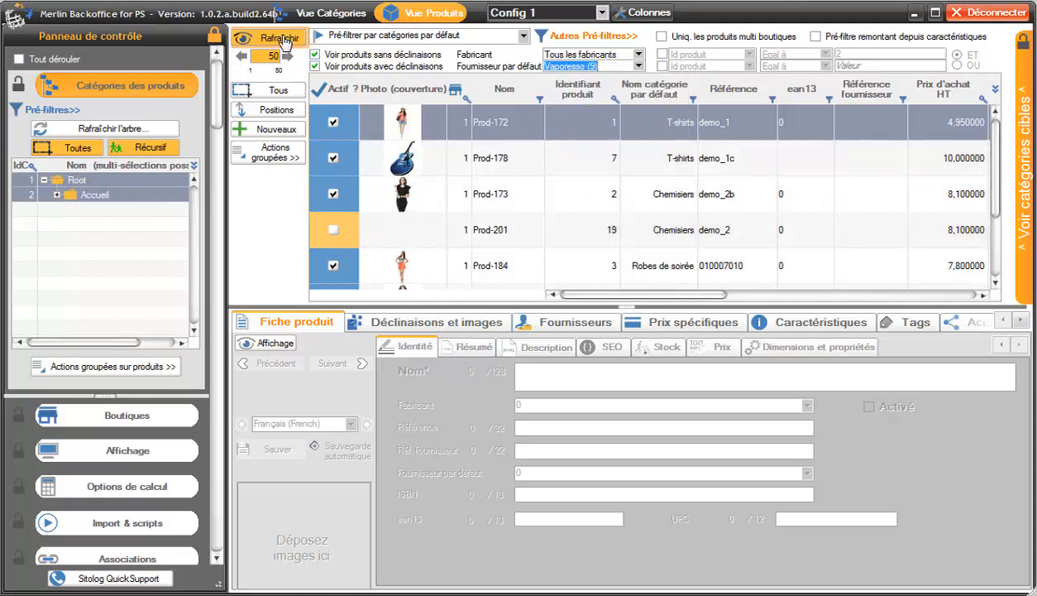
Change the default supplier pre-filter to Fashion Supplier and refresh the product list
left_click(583, 36)
left_click(632, 66)
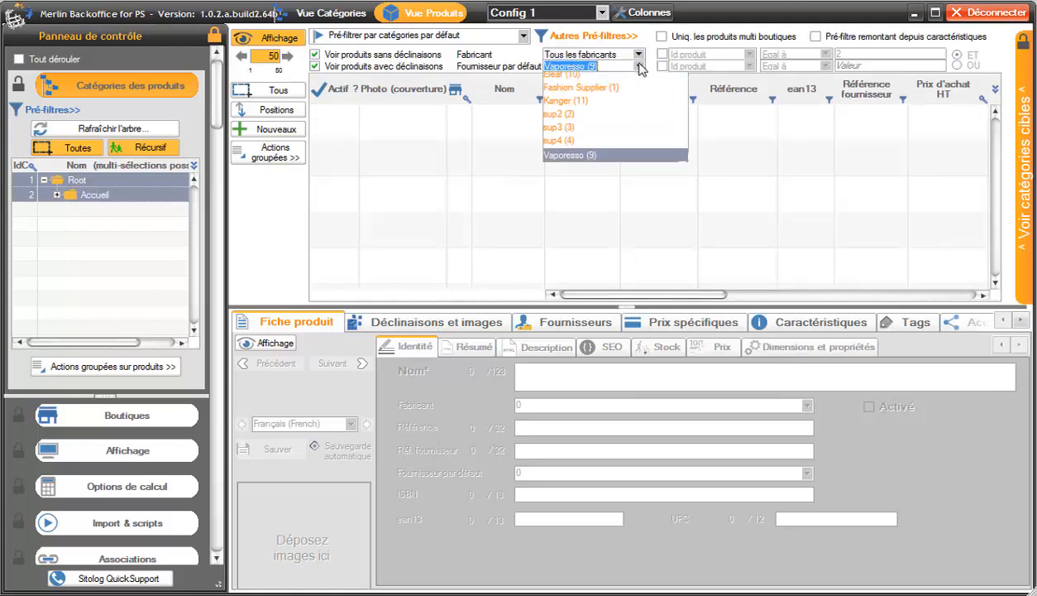
left_click(579, 157)
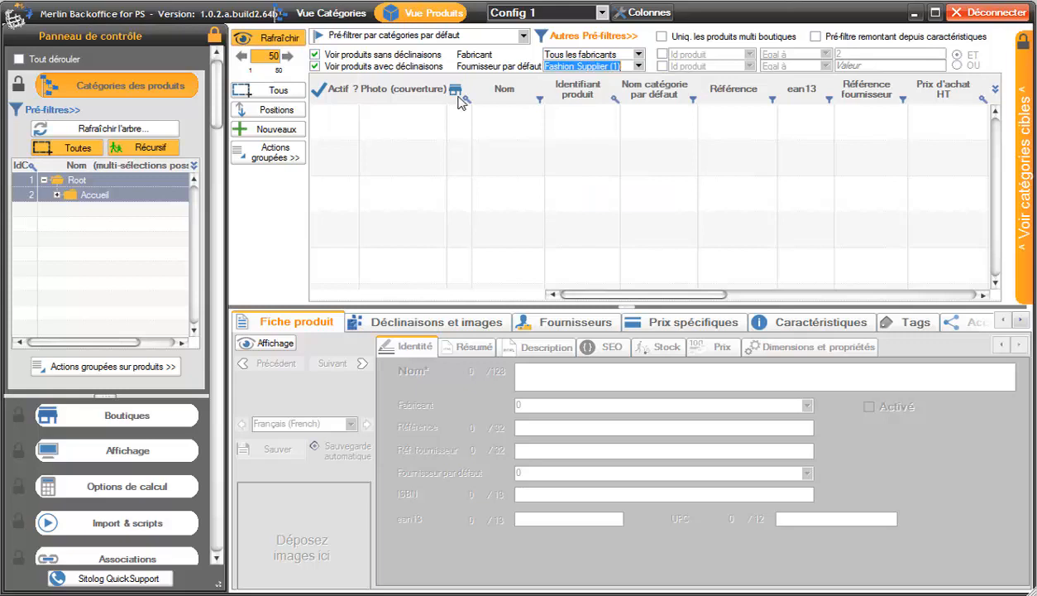
left_click(262, 38)
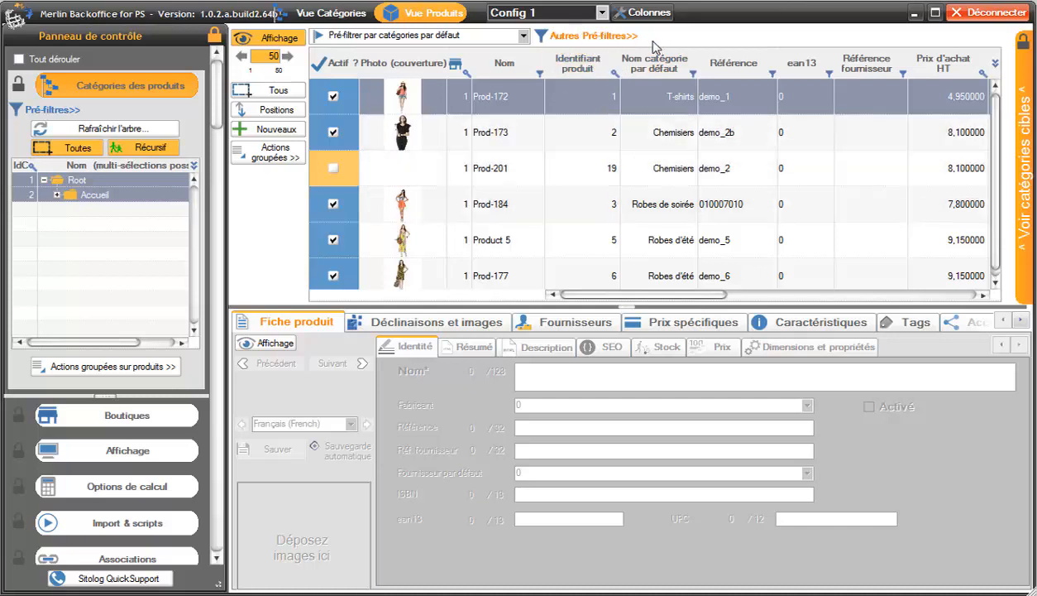
Reset the supplier pre-filter to Tous les fournisseurs, and display the products whose Prix de vente HT is greater than or equal to 10
left_click(606, 39)
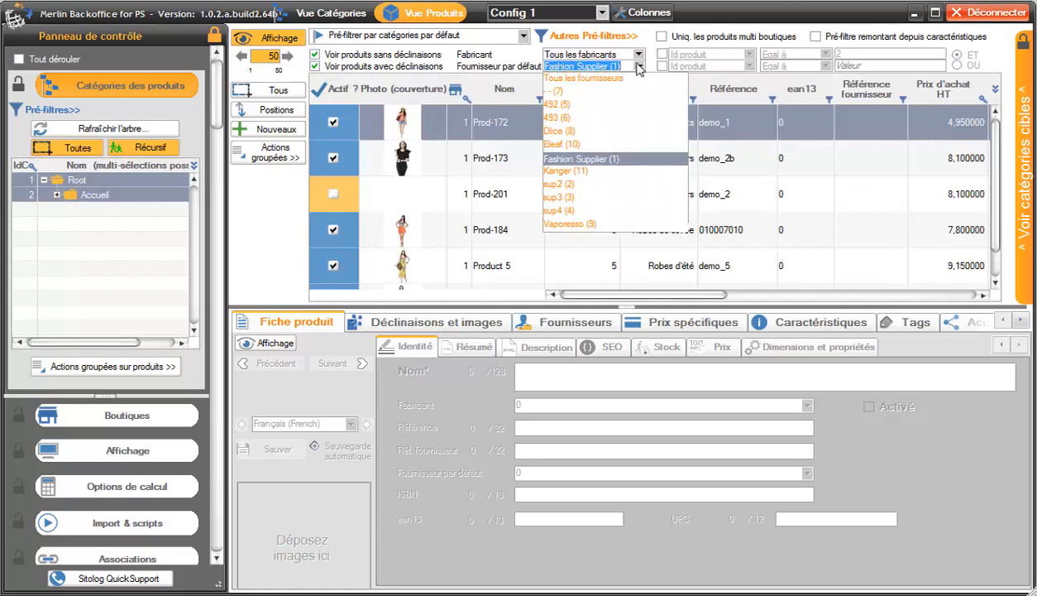
left_click(602, 78)
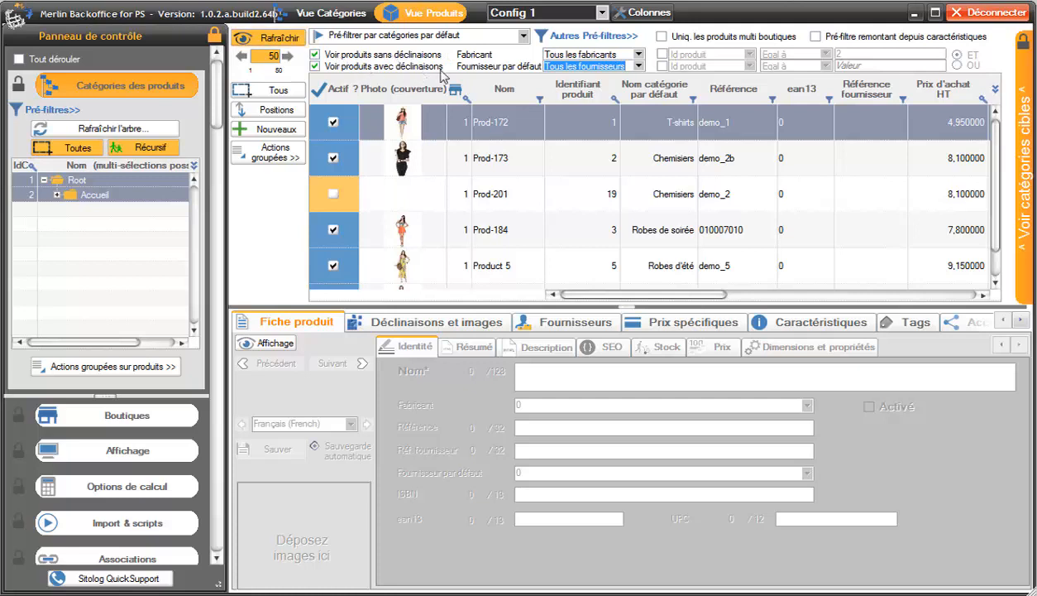
left_click(662, 55)
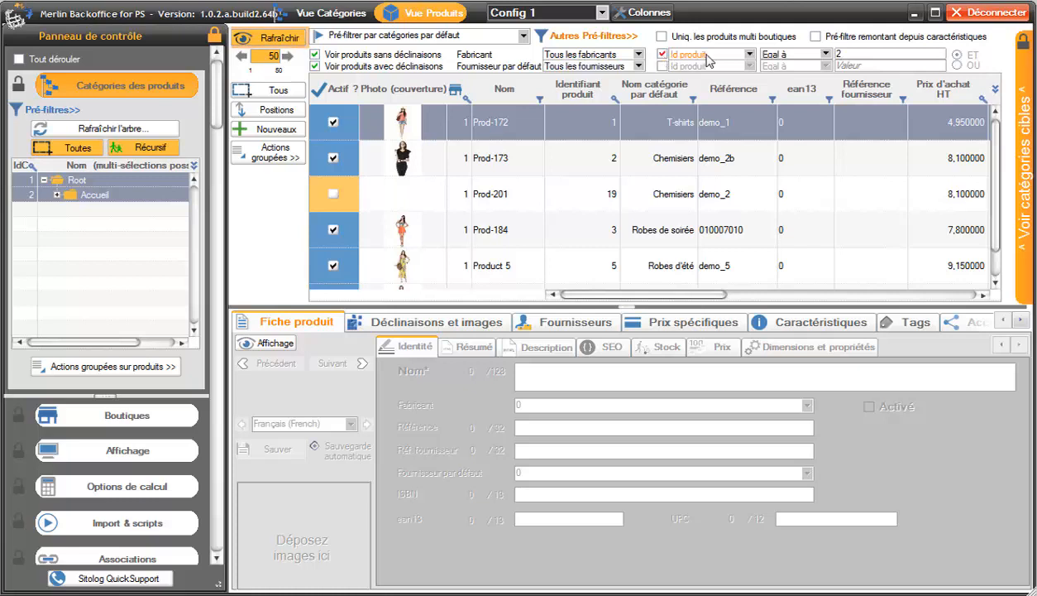
left_click(741, 55)
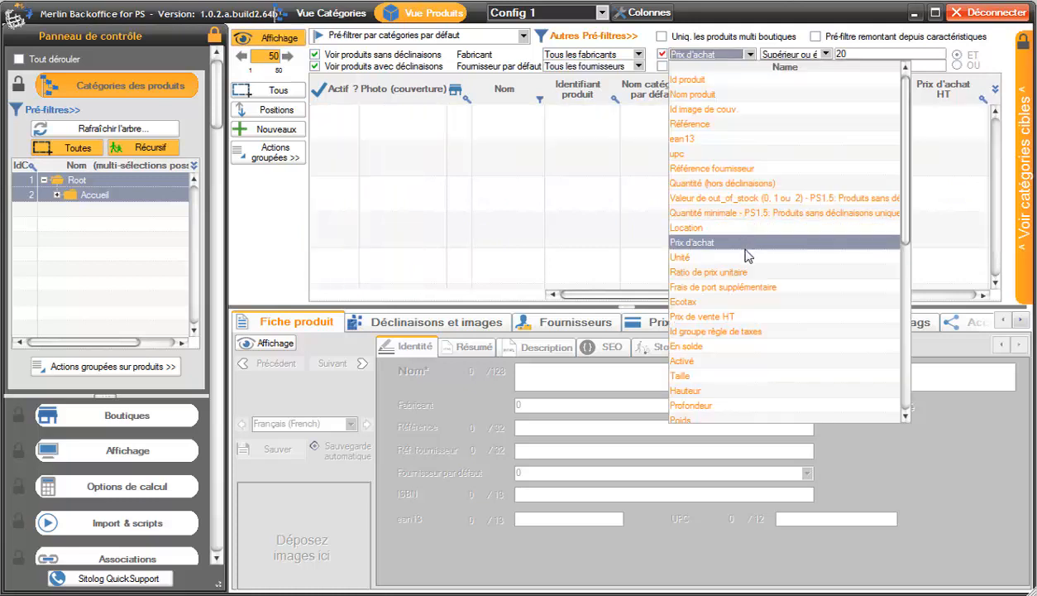
left_click(711, 316)
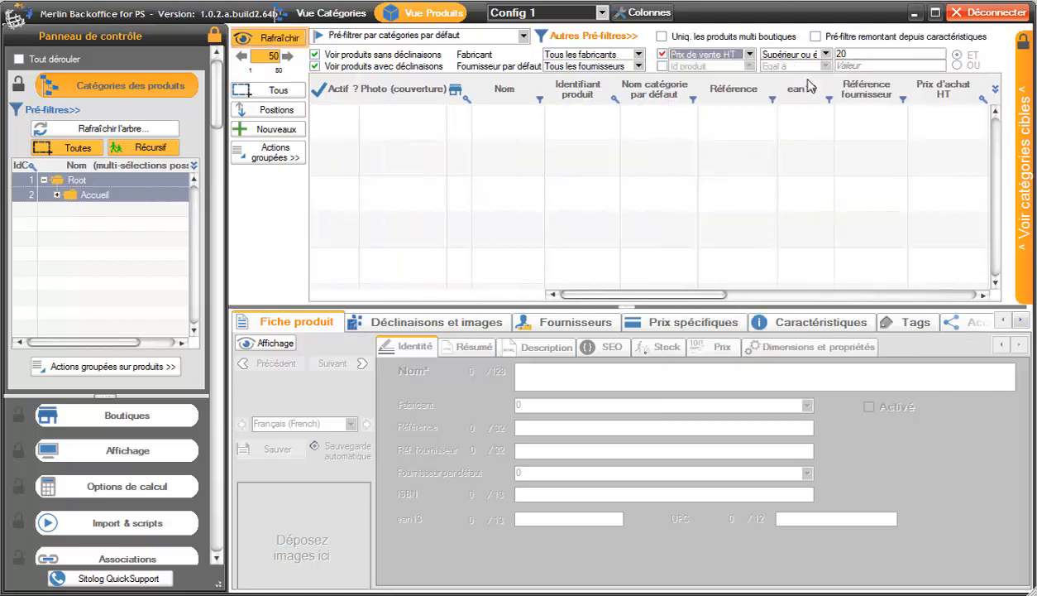
double_click(852, 53)
type("10")
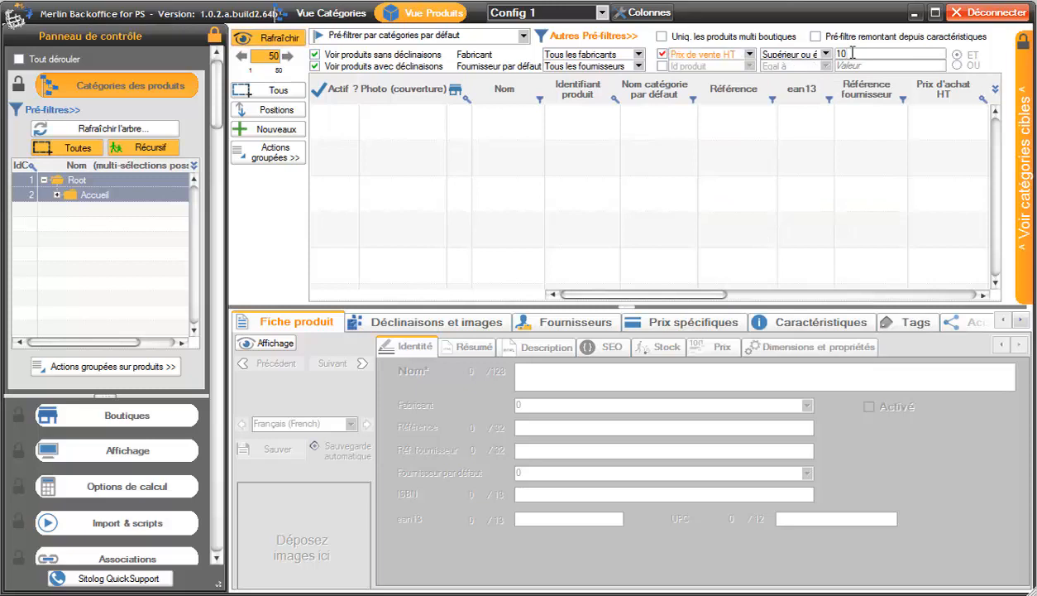
left_click(276, 42)
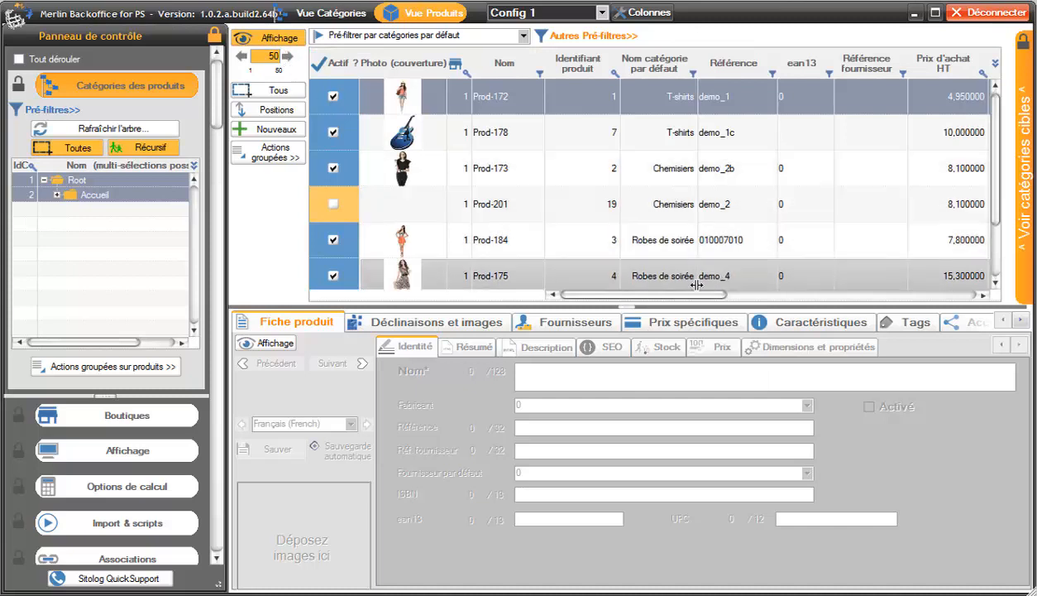
Check the Prix de vente HT column of the filtered products, and turn off the product display
left_click_drag(698, 294, 864, 304)
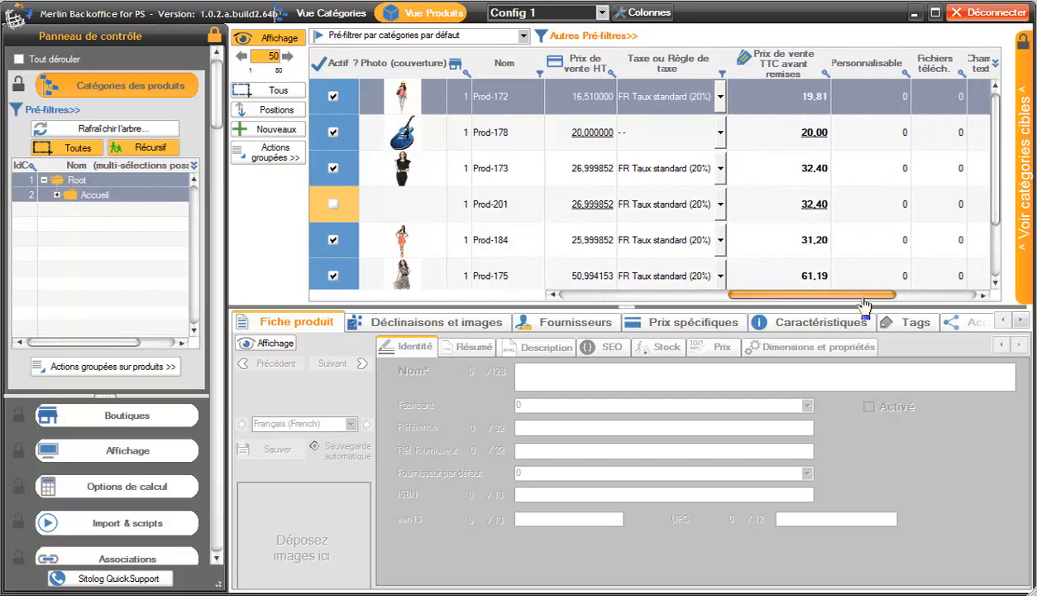
left_click(595, 36)
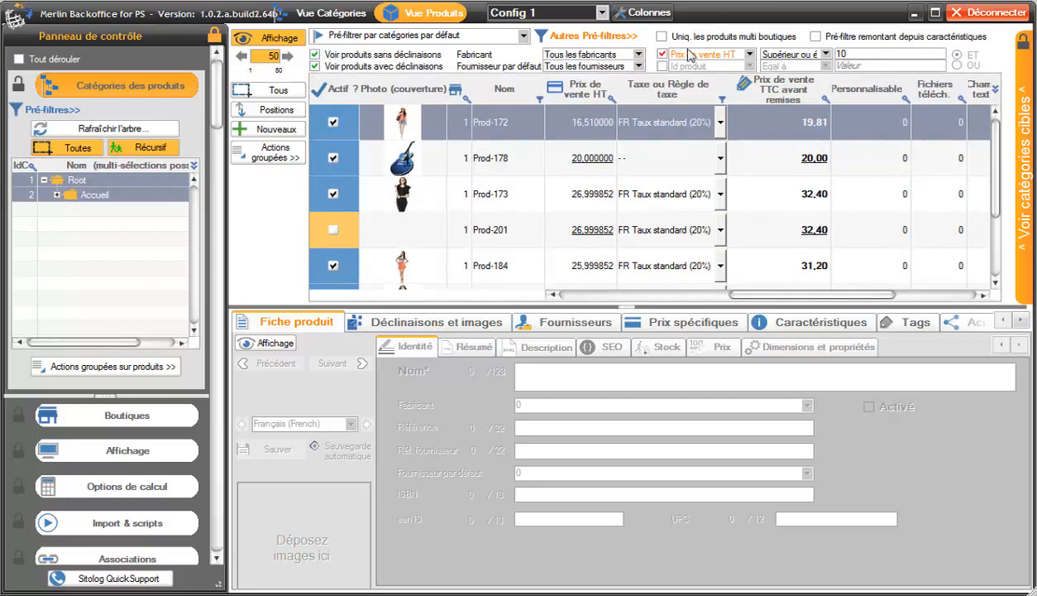
left_click(279, 39)
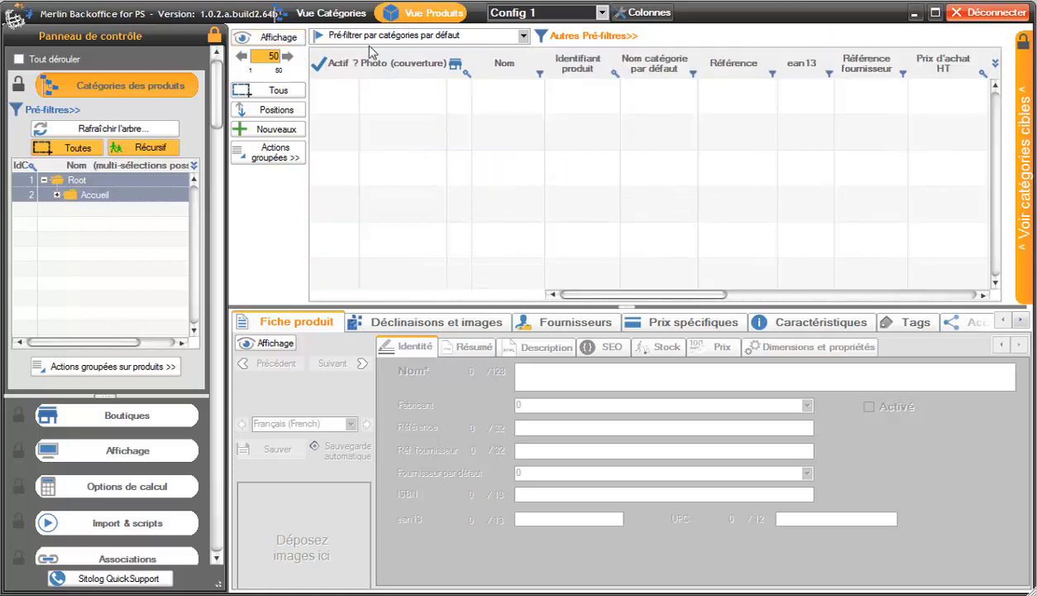
Set the additional pre-filter criterion to Référence, Egal à, with the value hgjfghjghj
left_click(596, 37)
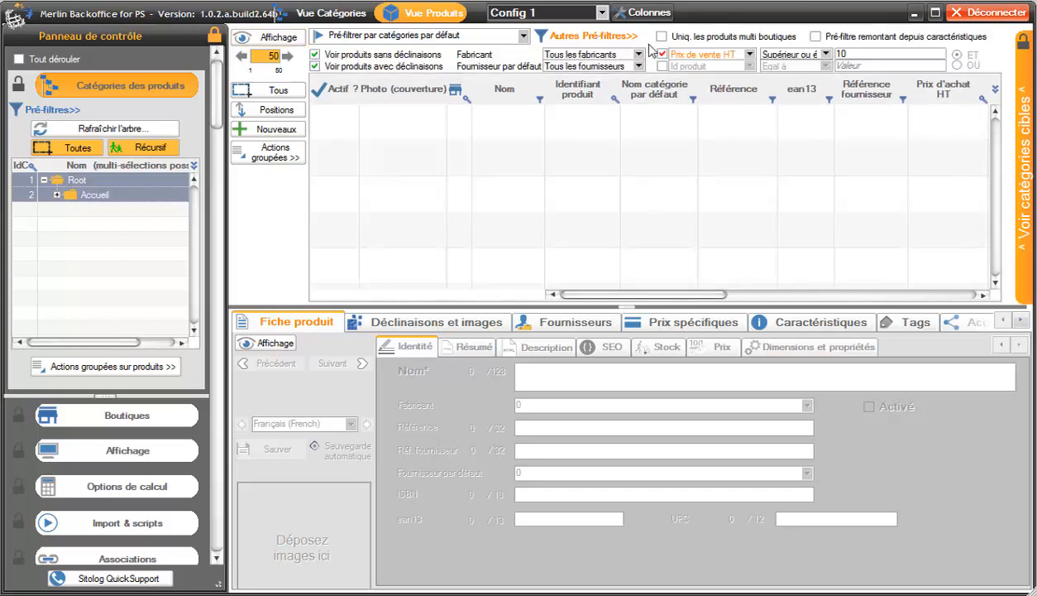
left_click(750, 55)
left_click(744, 127)
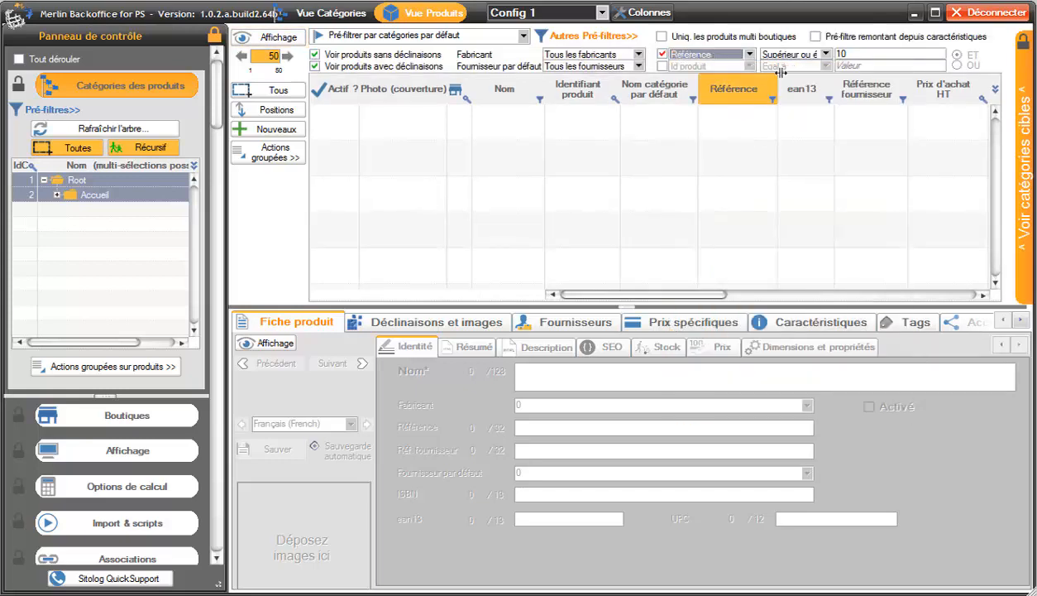
left_click(809, 54)
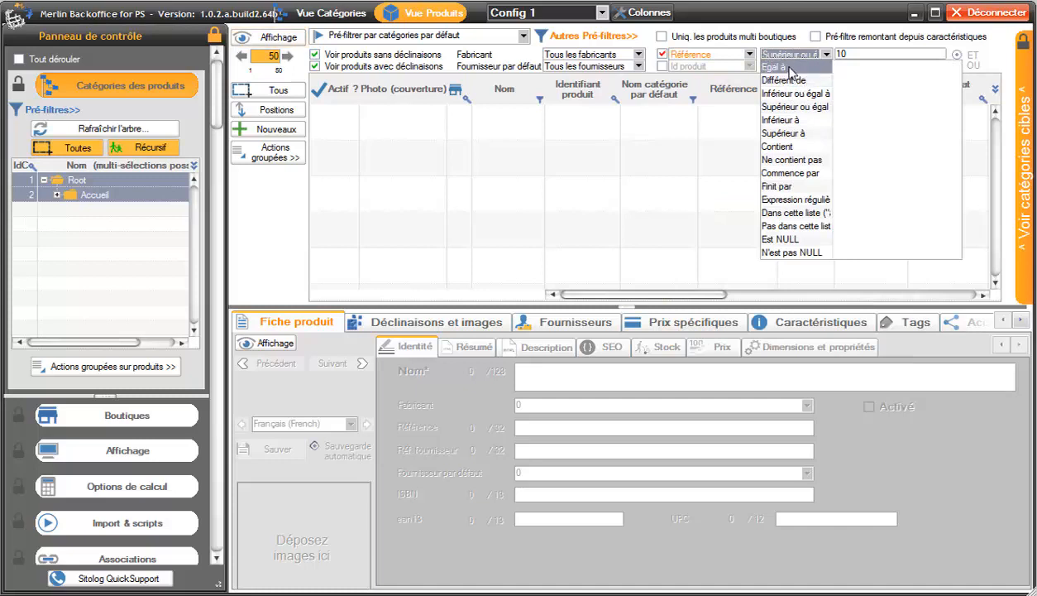
left_click(790, 70)
left_click(863, 52)
type("hgjfghjghj")
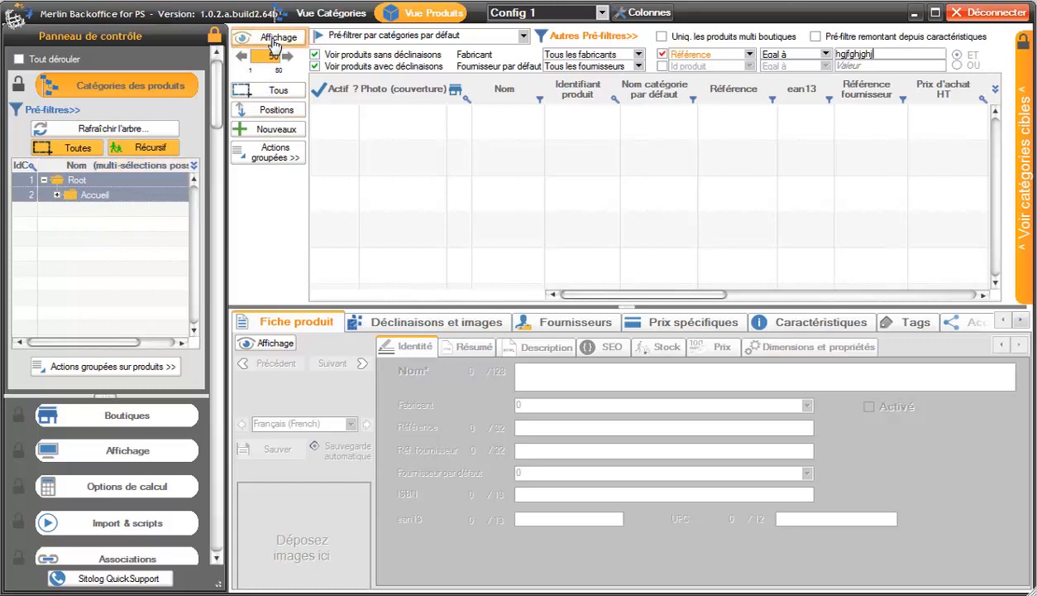
Disable the Référence pre-filter criterion and display the products again
left_click(662, 54)
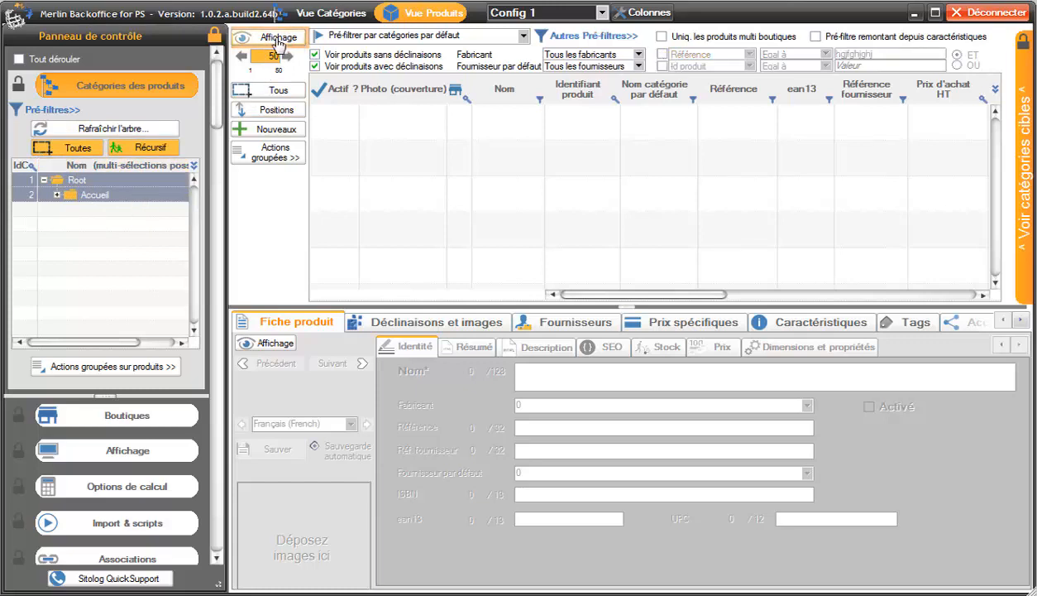
left_click(278, 39)
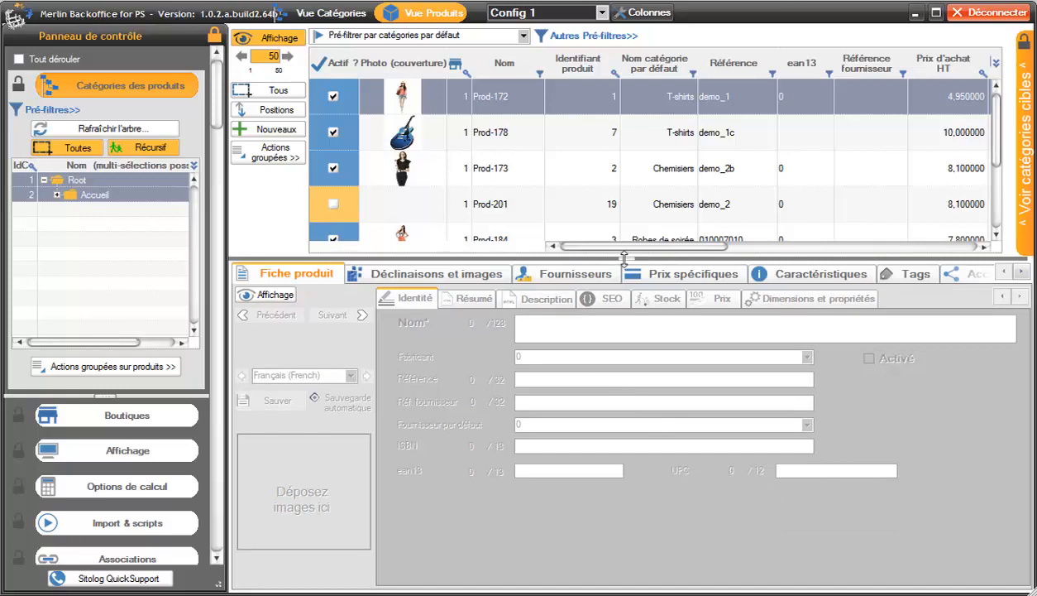
Rename product Prod-184 as Jupe orange and set its Prix d'achat HT to 90, in the enlarged product list
left_click_drag(624, 259, 627, 365)
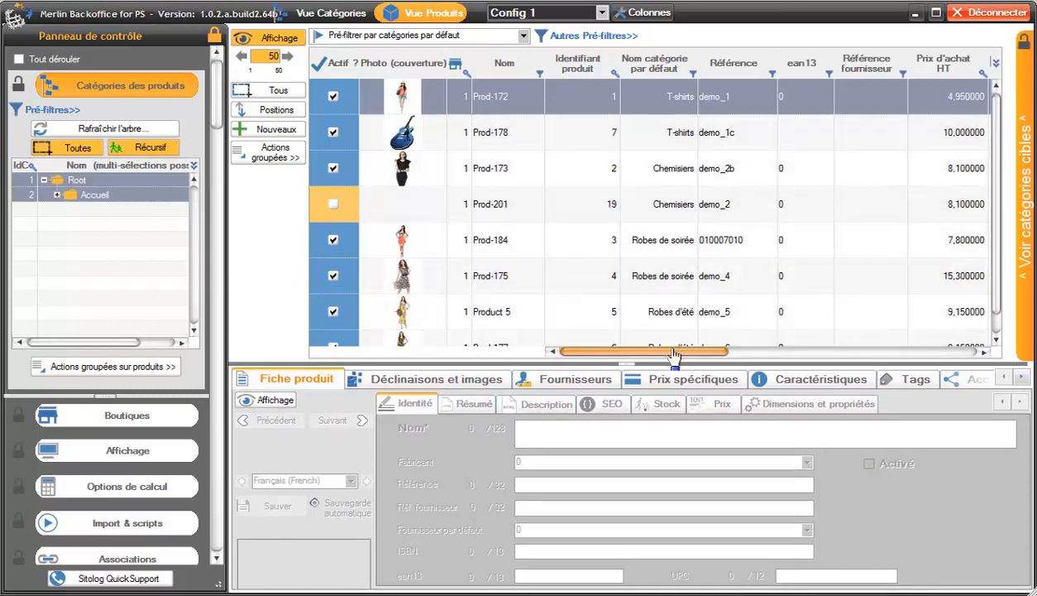
left_click(515, 240)
left_click(514, 240)
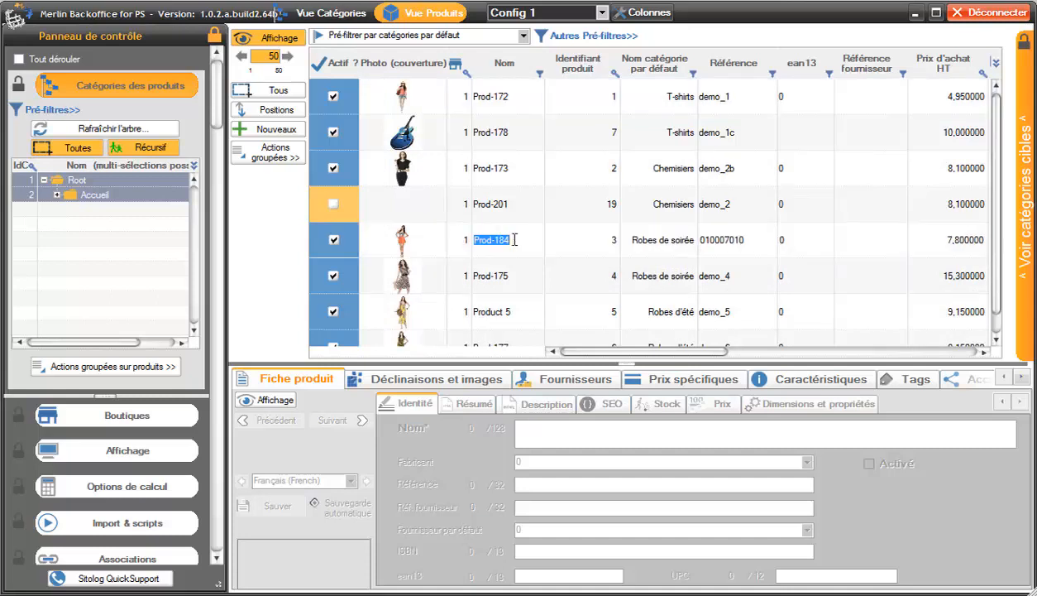
type("Jupe orange")
left_click(967, 238)
type("90")
key("Return")
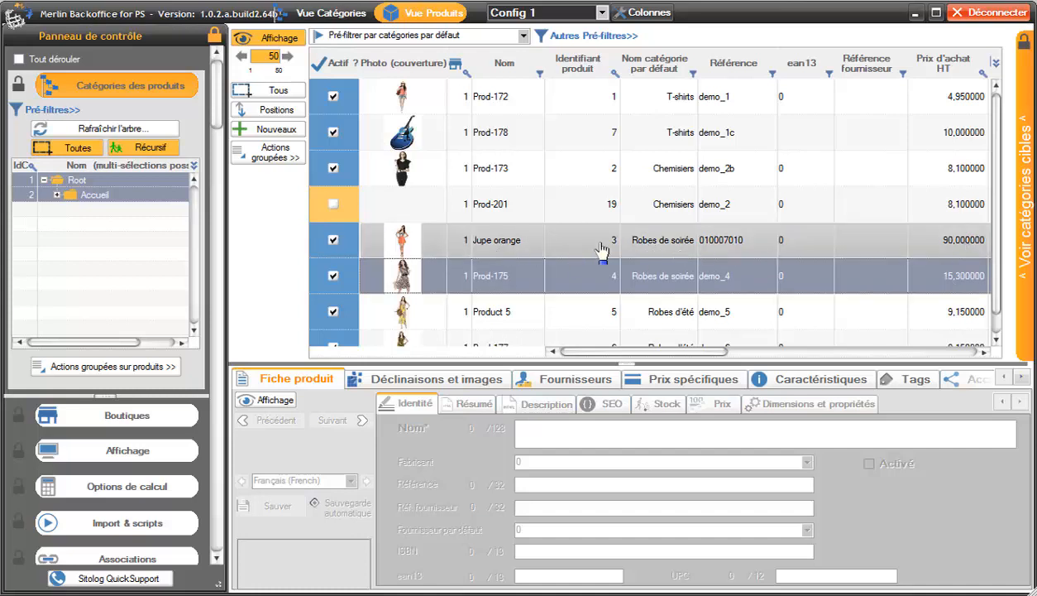
Examine the actions available for the name of the Jupe orange product, including Voir page web
right_click(502, 241)
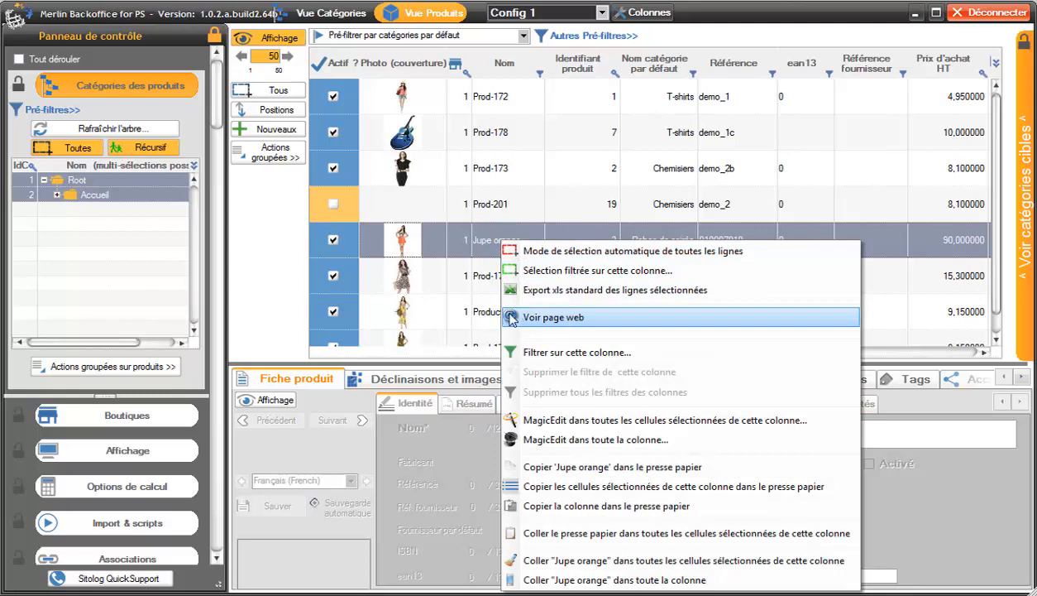
left_click(475, 240)
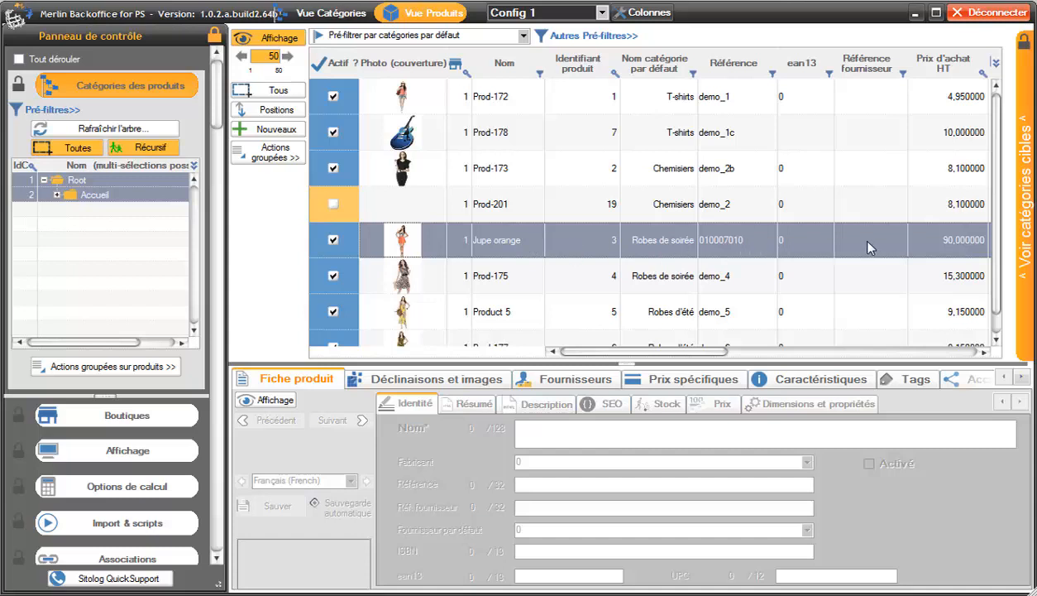
Select the products from Prod-178 to Prod-175 and apply the Référence demo_1c to all of them
left_click(940, 140)
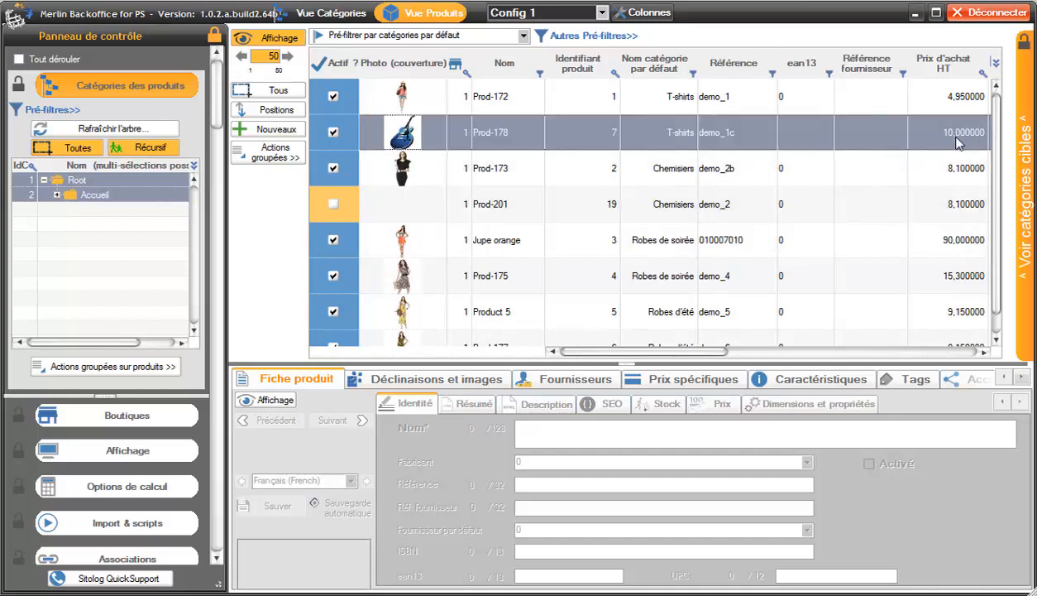
left_click(967, 286, "shift")
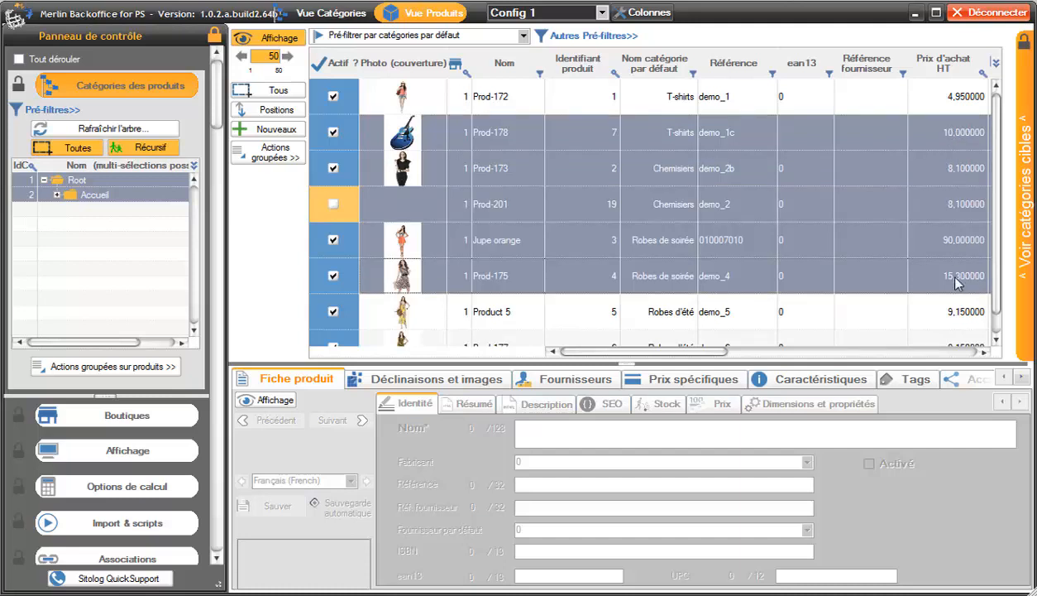
right_click(953, 138)
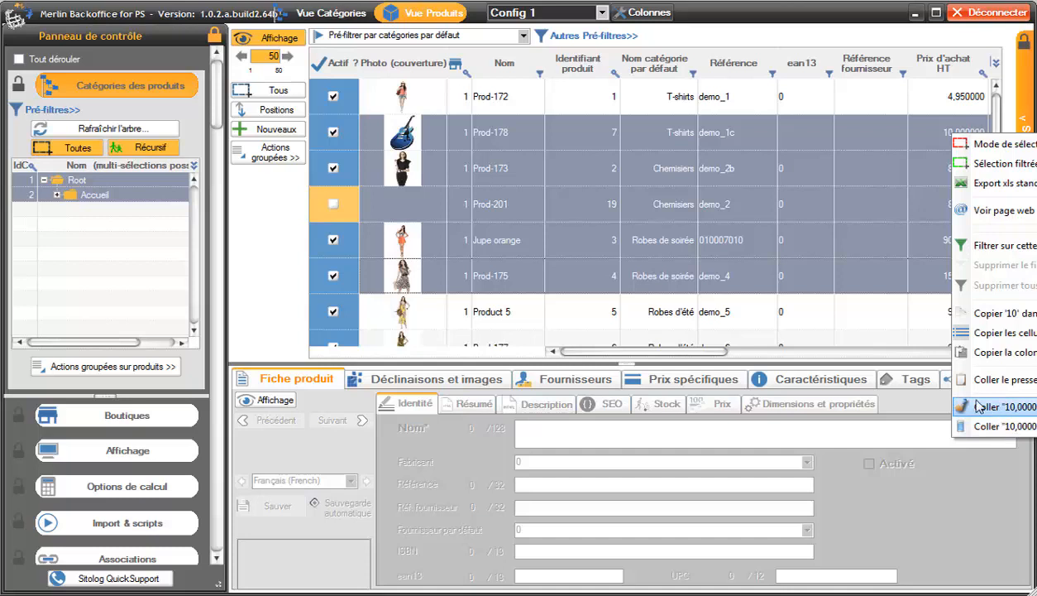
left_click(709, 137)
right_click(711, 135)
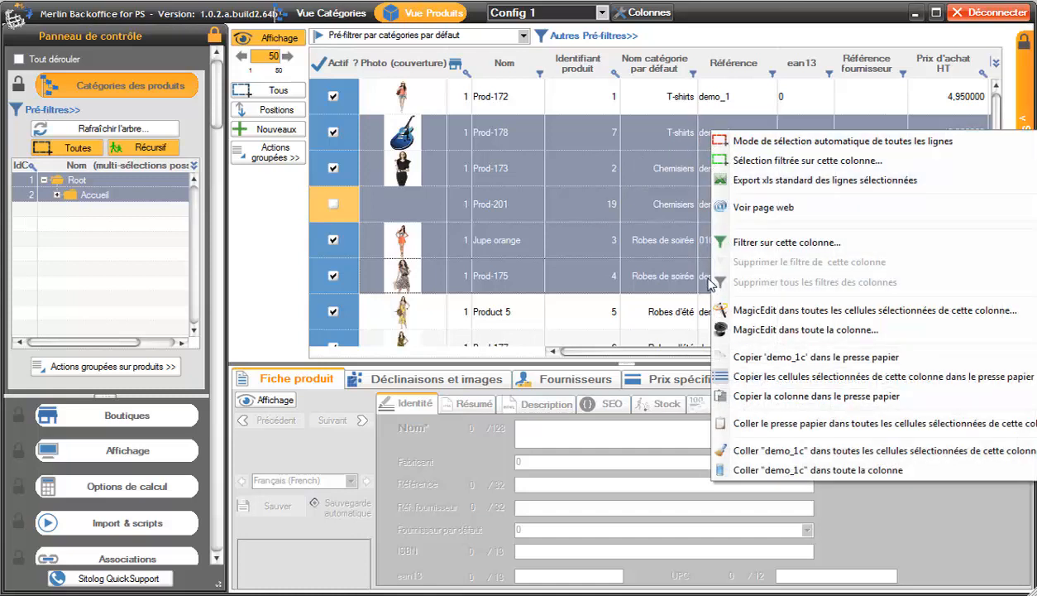
left_click(838, 455)
left_click_drag(750, 340, 734, 362)
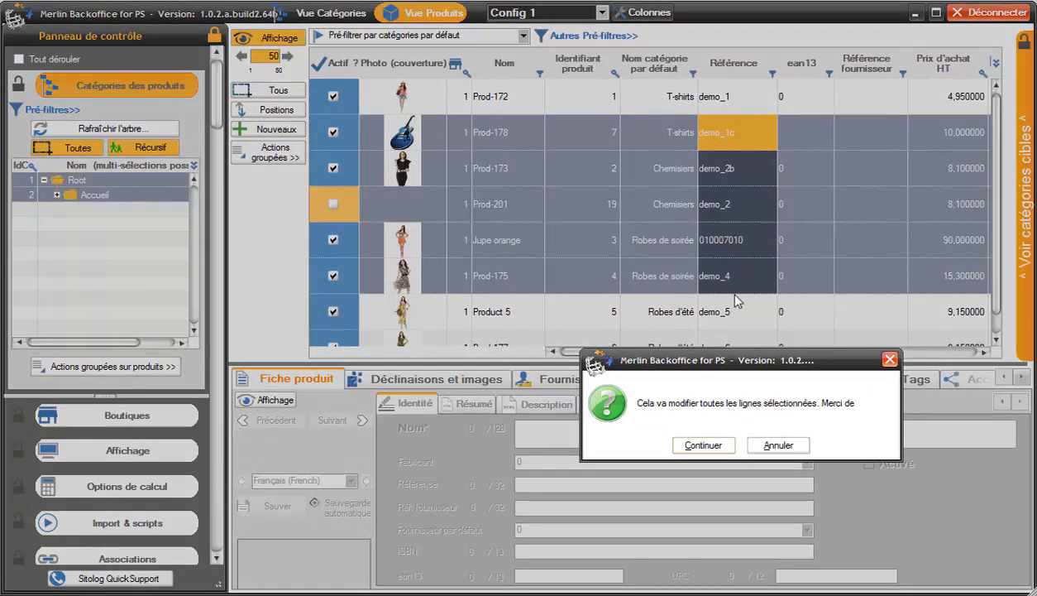
left_click(703, 445)
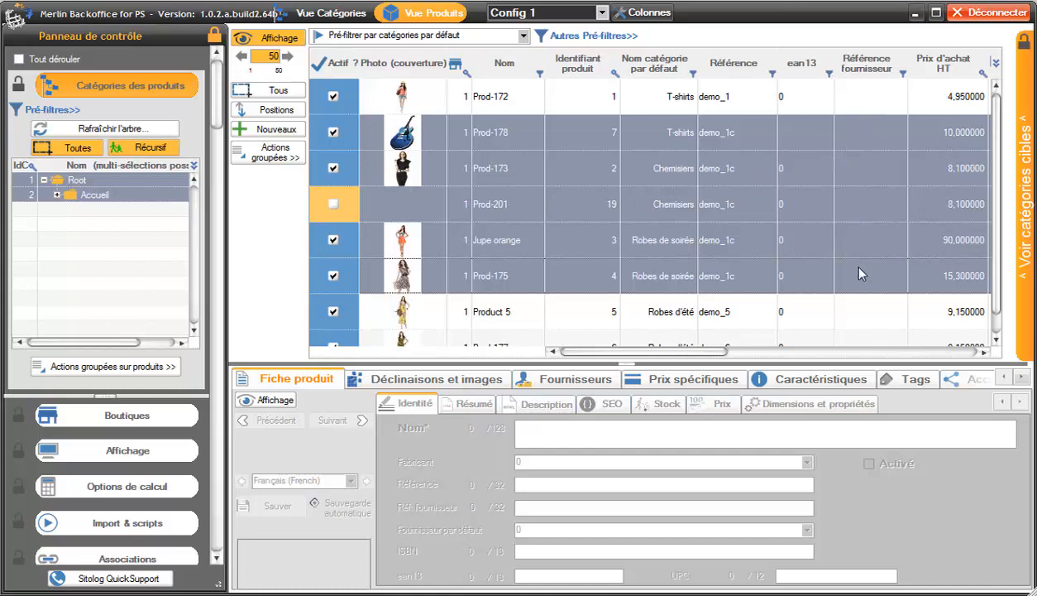
Multiply the Prix d'achat (HT) of the selected products by the value 2 with the grouped modification by calculation
left_click(298, 160)
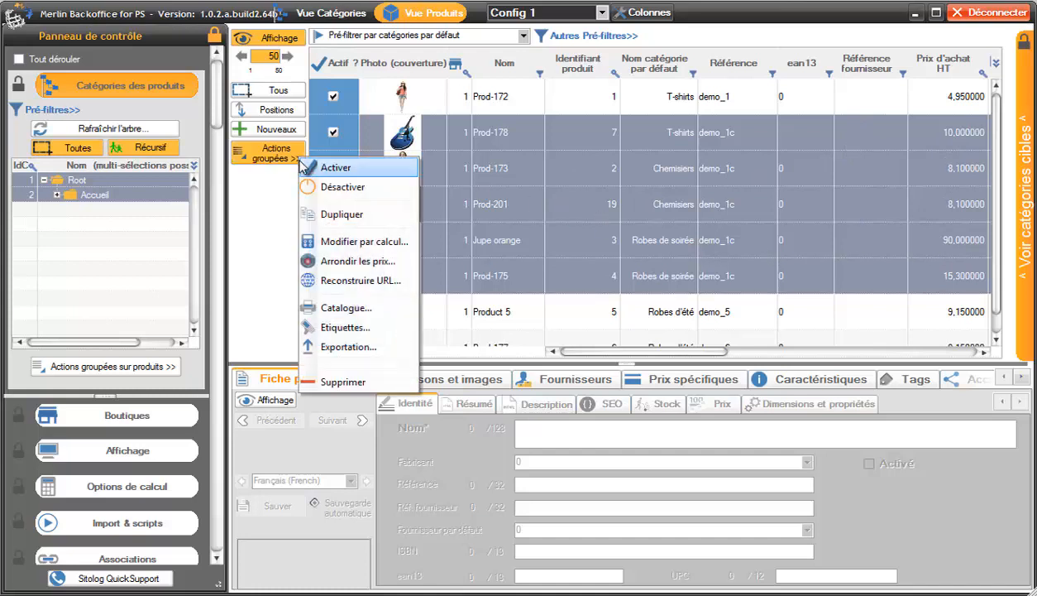
left_click(340, 243)
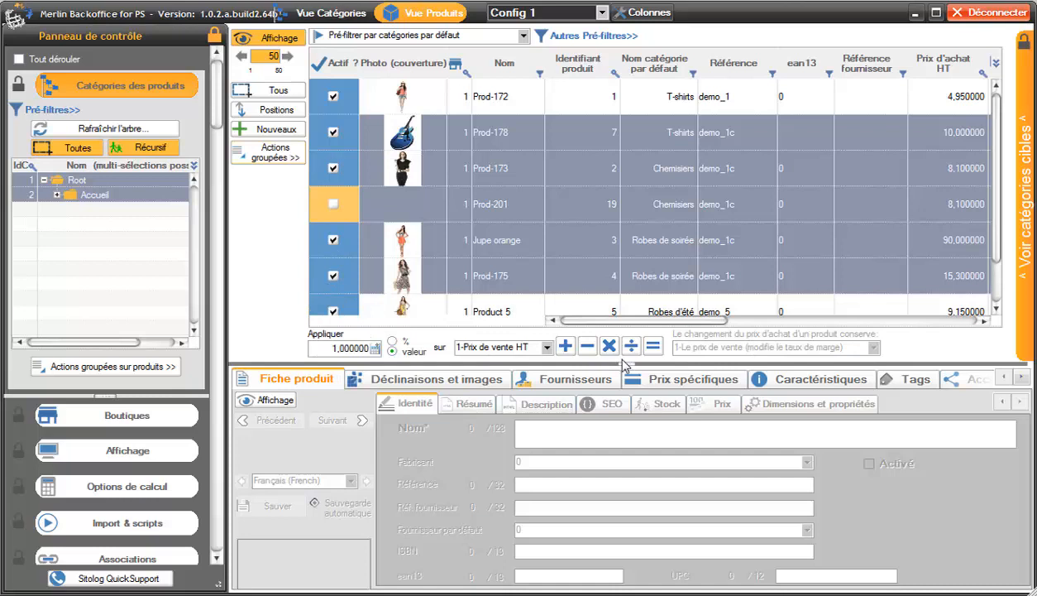
left_click(356, 346)
type("2")
left_click(521, 347)
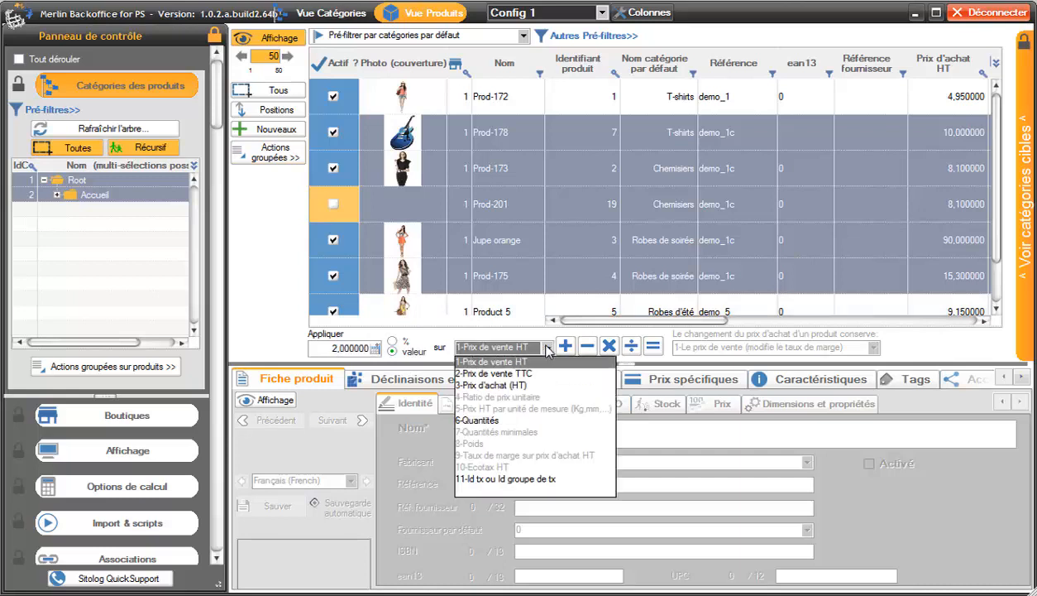
left_click(510, 389)
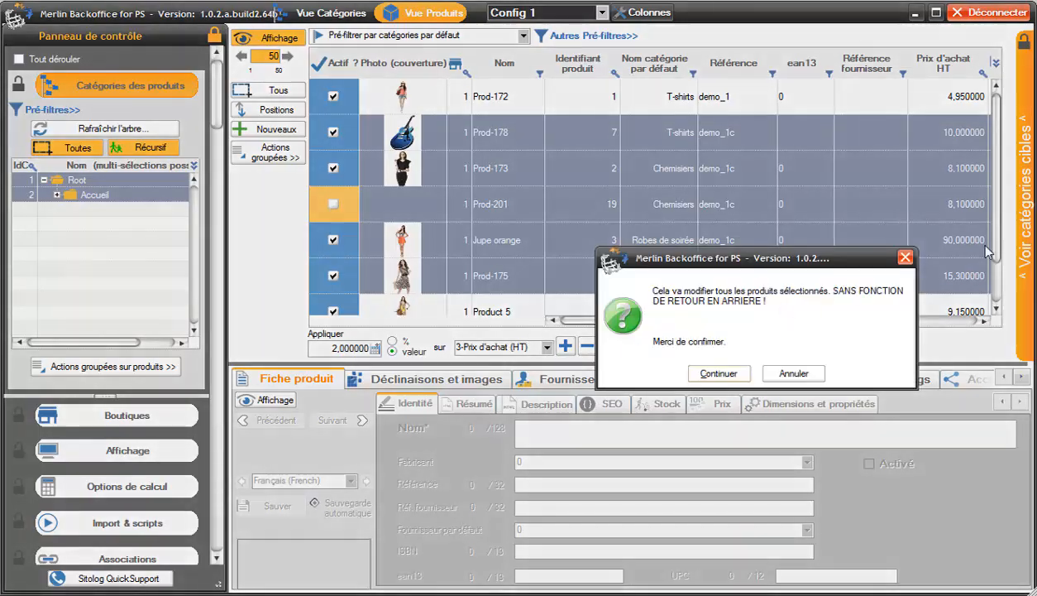
left_click(717, 373)
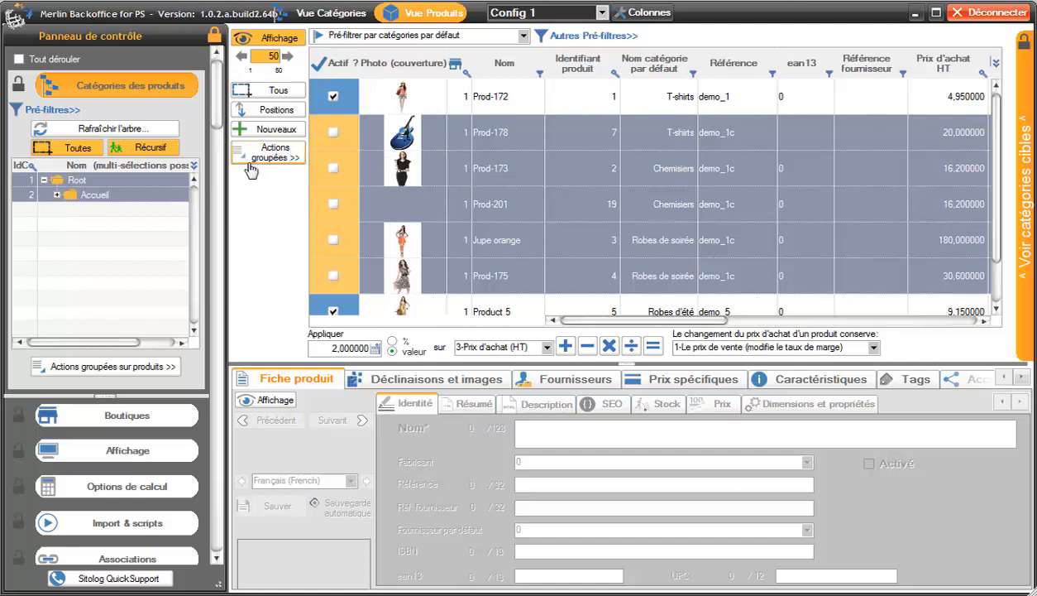
Activate the products from Prod-178 to Jupe orange as a grouped action
left_click(523, 138)
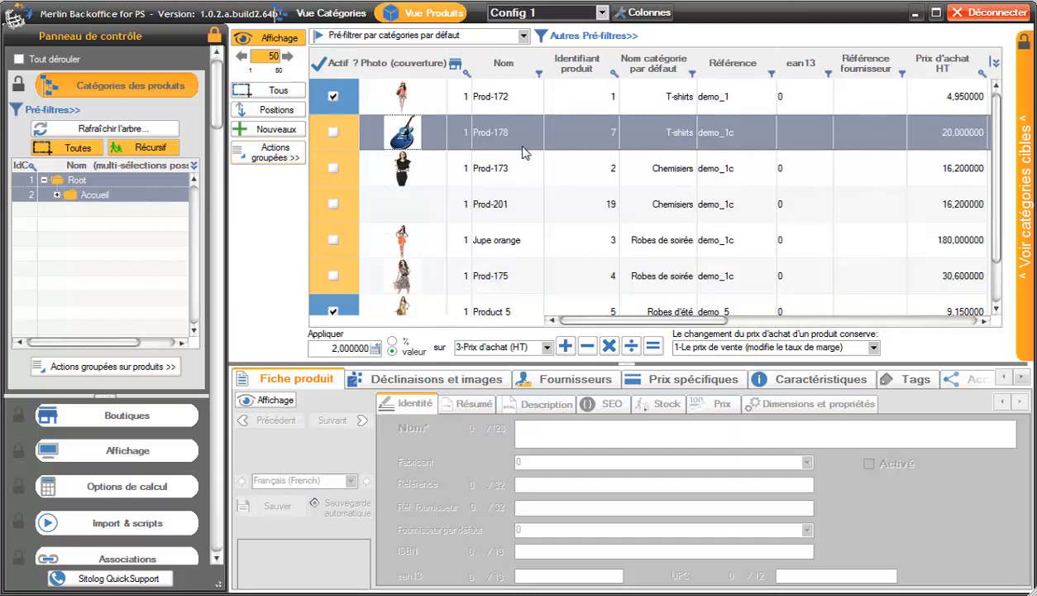
left_click(511, 239, "shift")
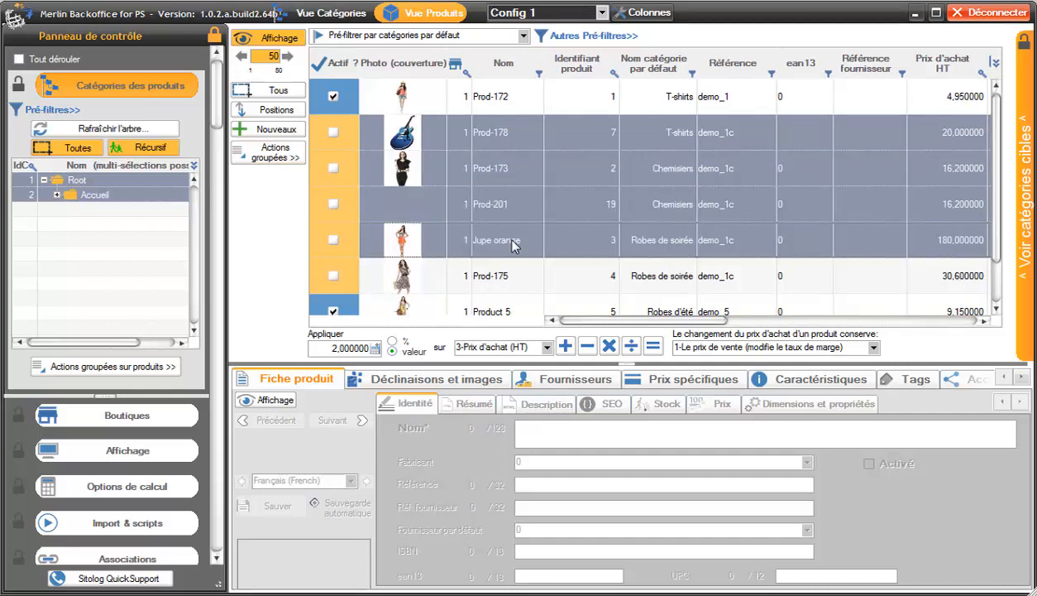
left_click(298, 164)
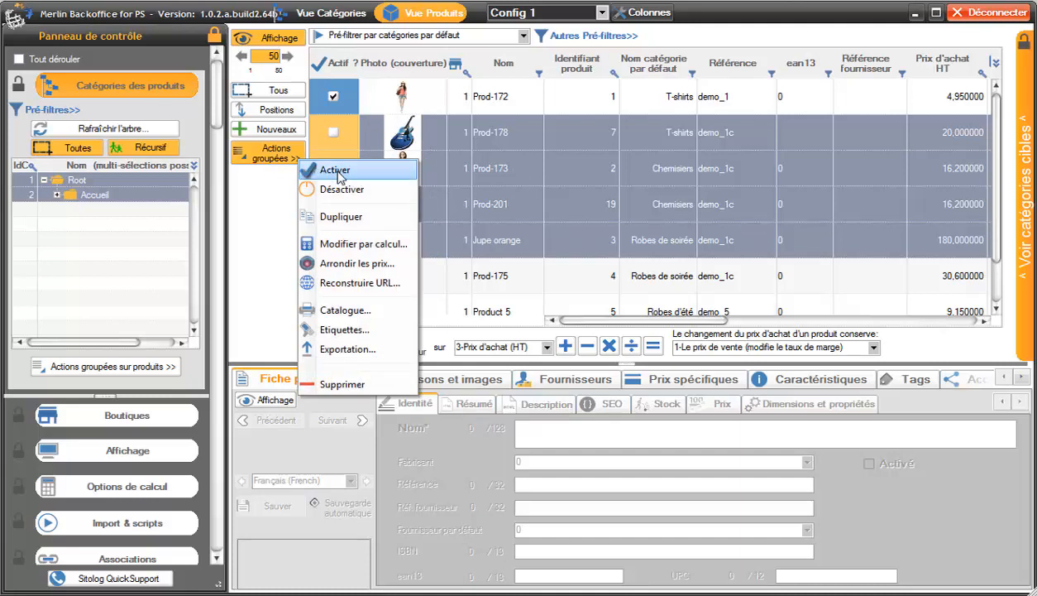
left_click(334, 171)
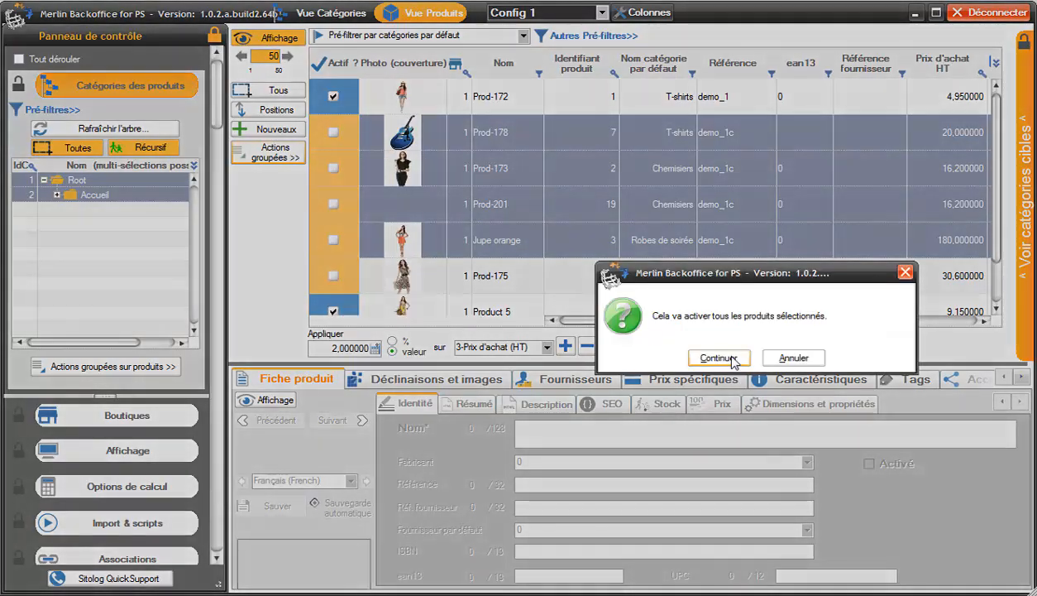
left_click(720, 423)
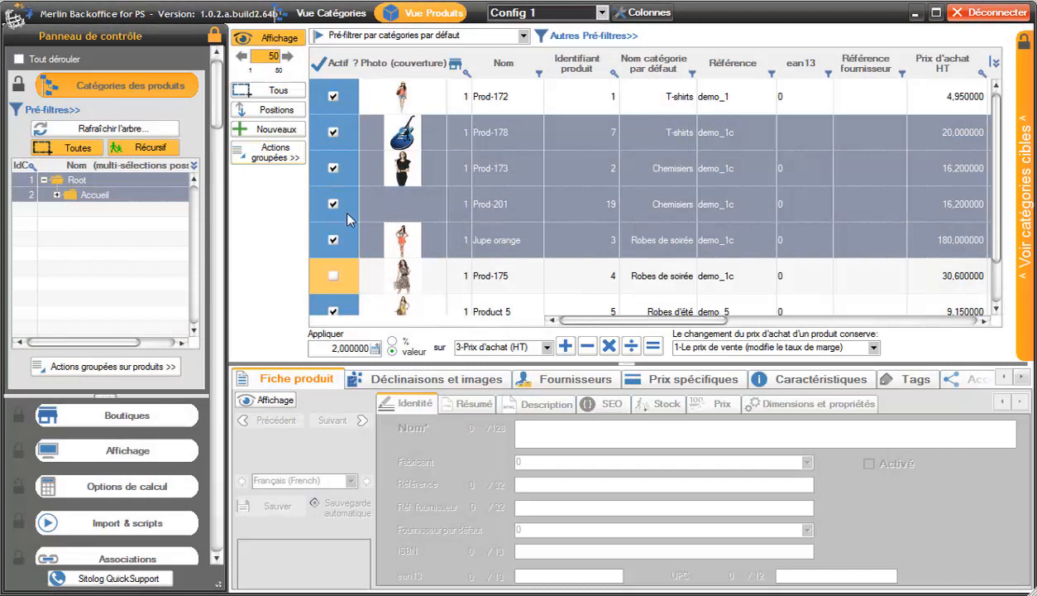
Review the available grouped product actions and hide the price calculation bar
left_click(292, 154)
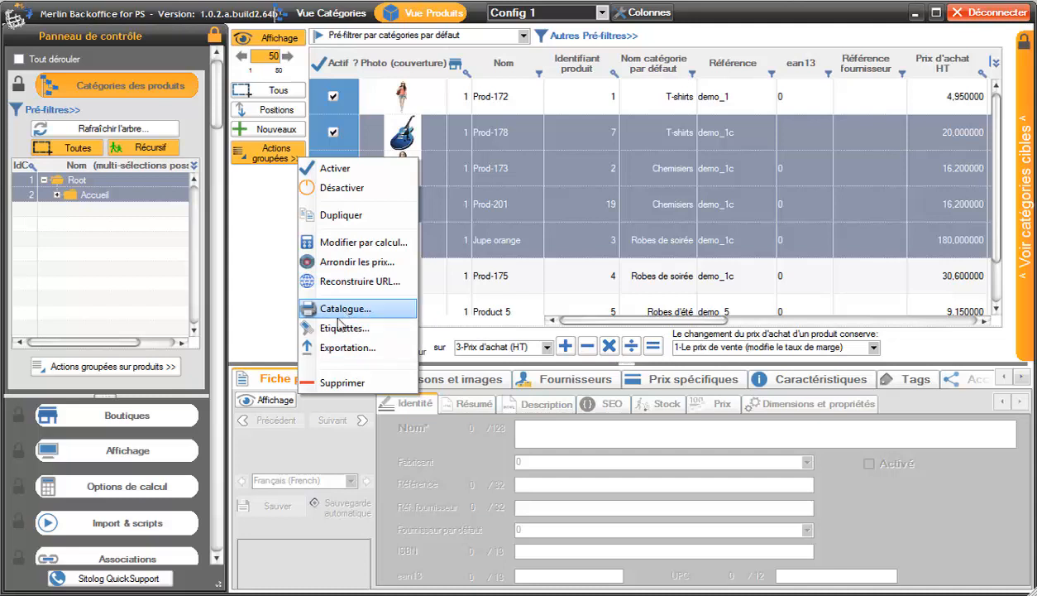
left_click(272, 265)
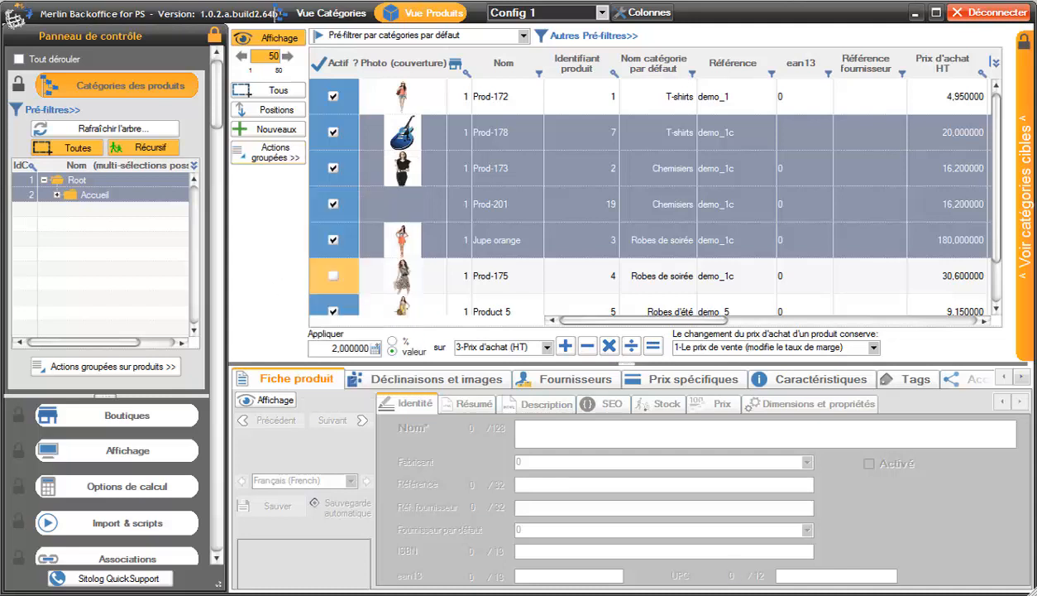
left_click(289, 161)
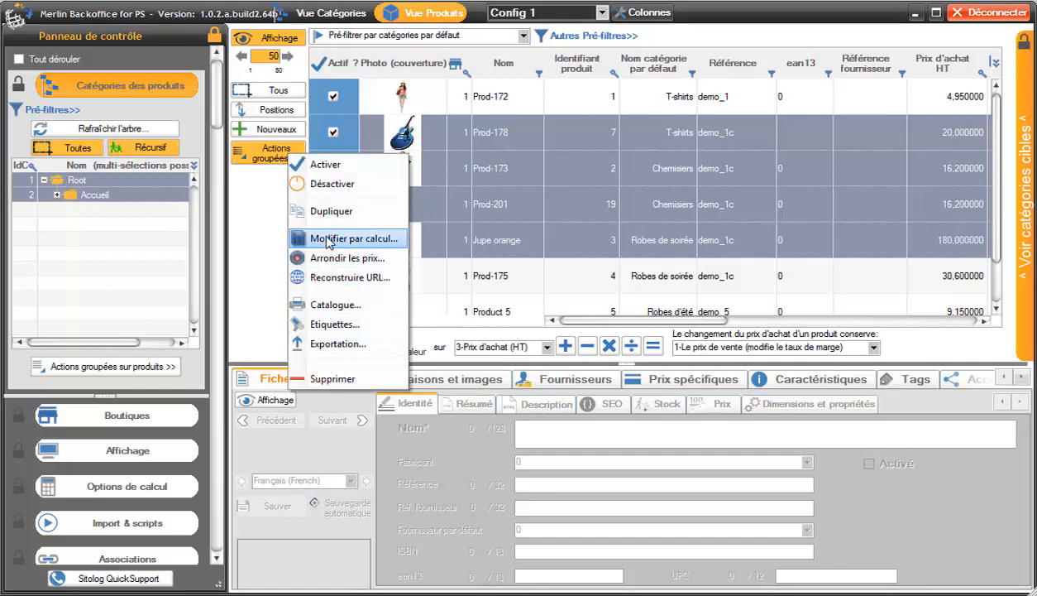
left_click(333, 275)
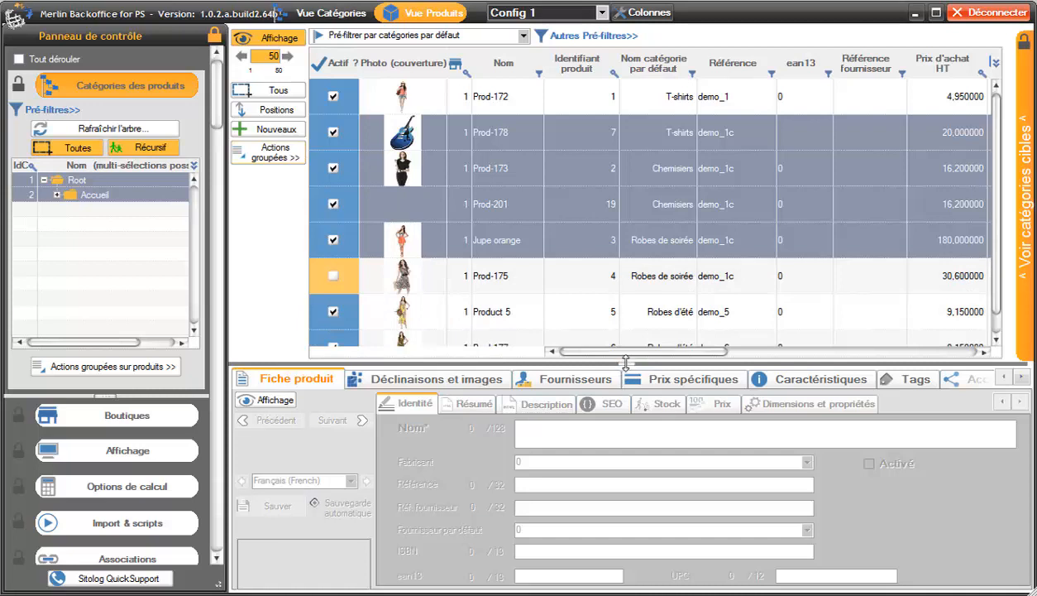
Enlarge the Fiche produit area and display the sheet of product Prod-178 alone
left_click_drag(627, 361, 481, 300)
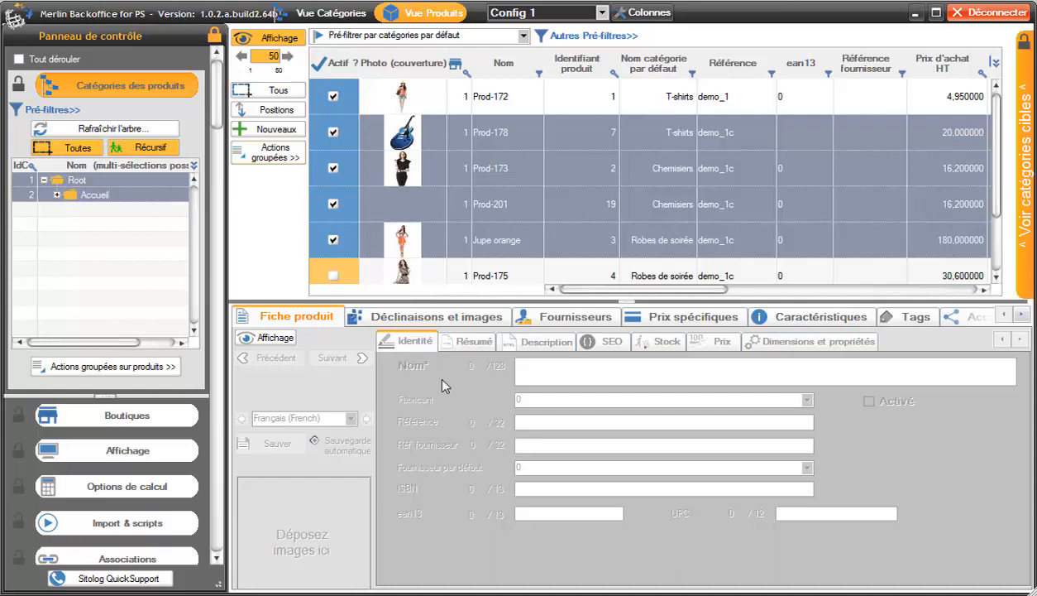
left_click(273, 338)
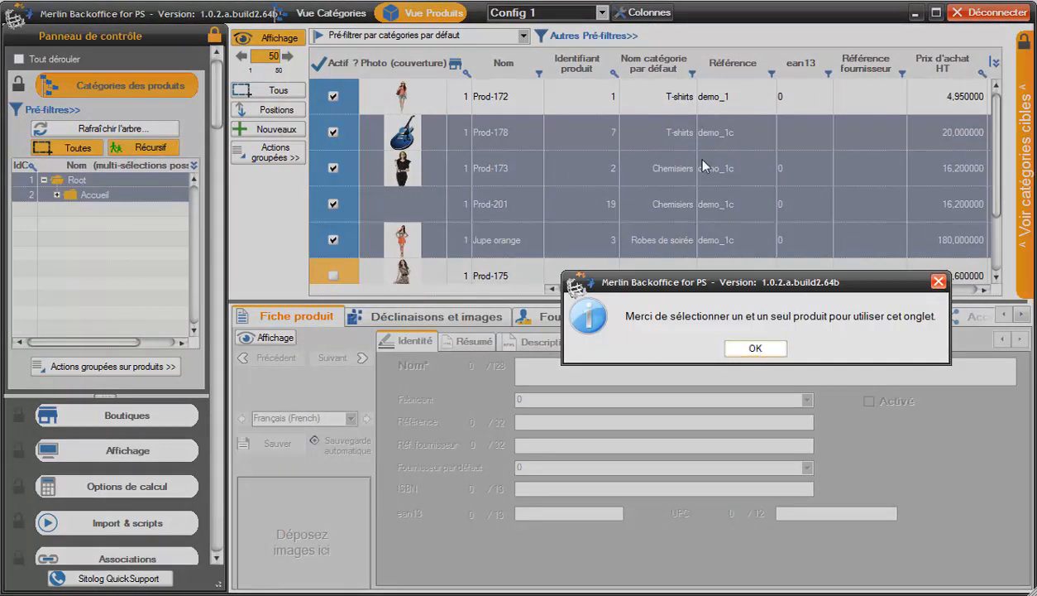
left_click(755, 347)
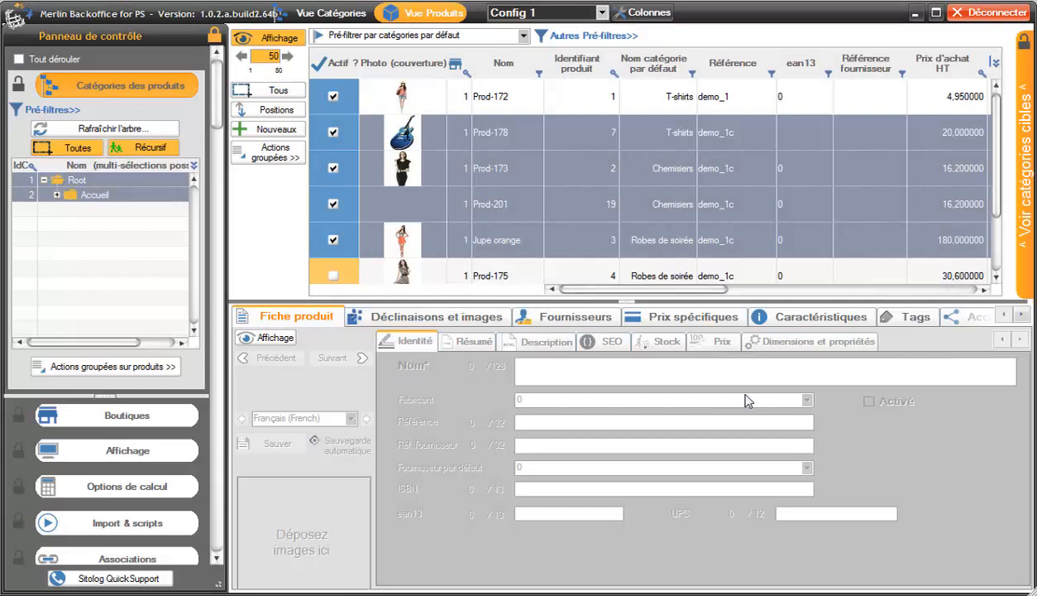
left_click(512, 130)
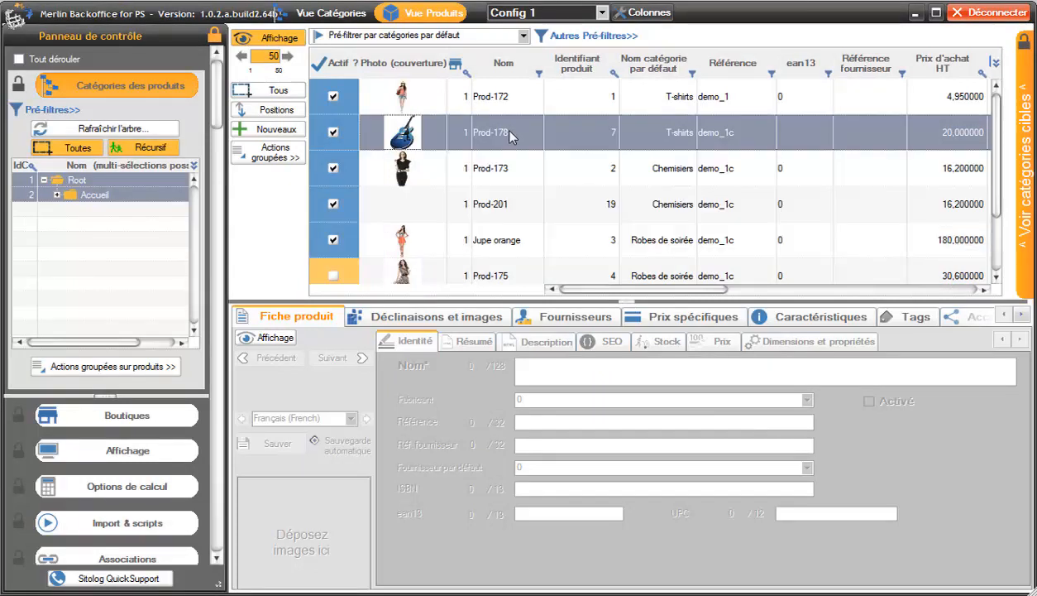
left_click(265, 338)
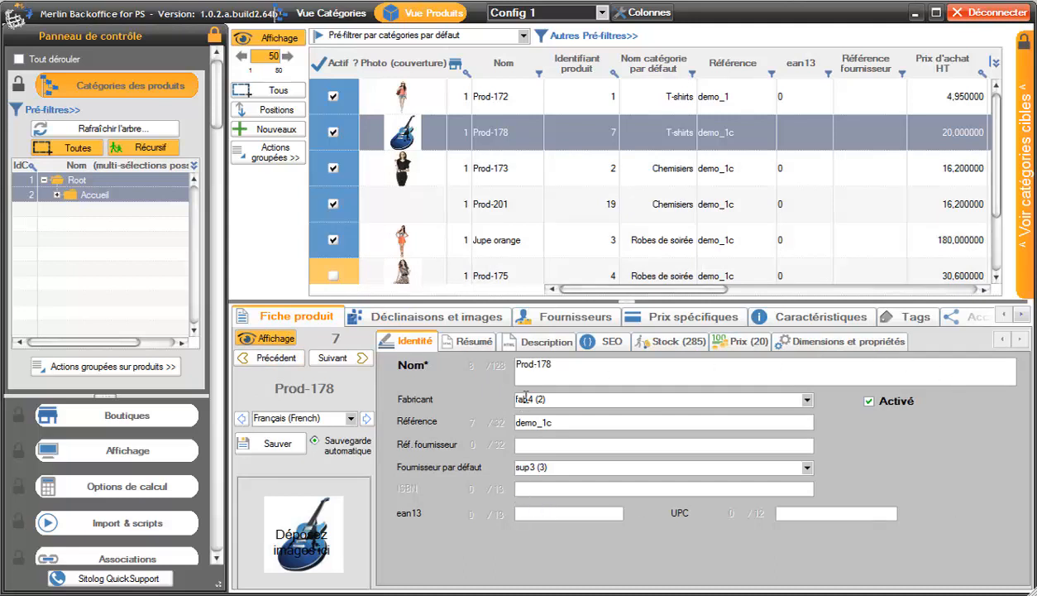
View the Résumé and Description of Prod-178 in a further enlarged product sheet
left_click(470, 341)
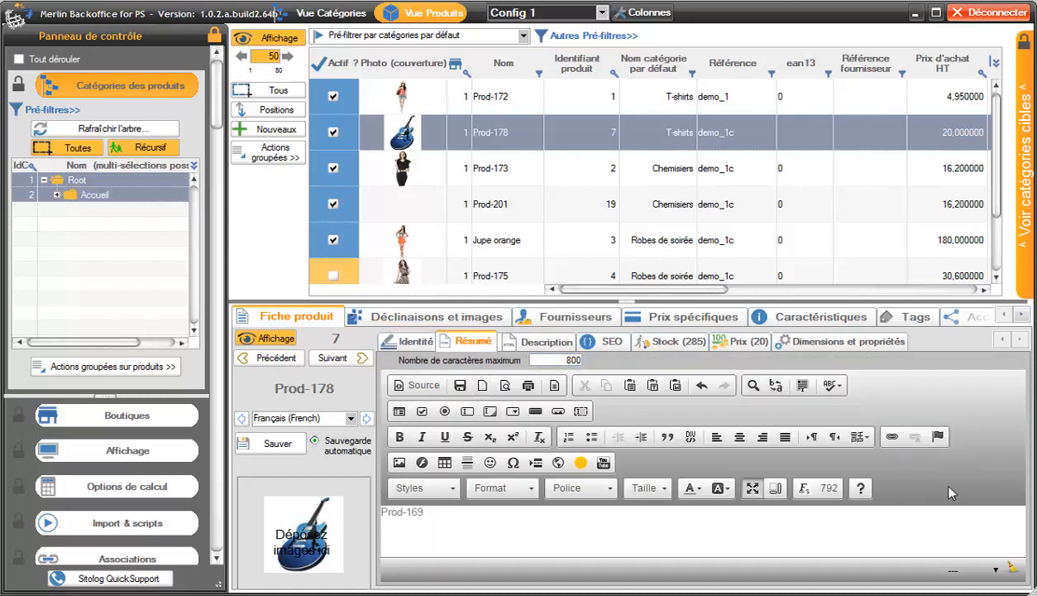
left_click_drag(630, 301, 633, 169)
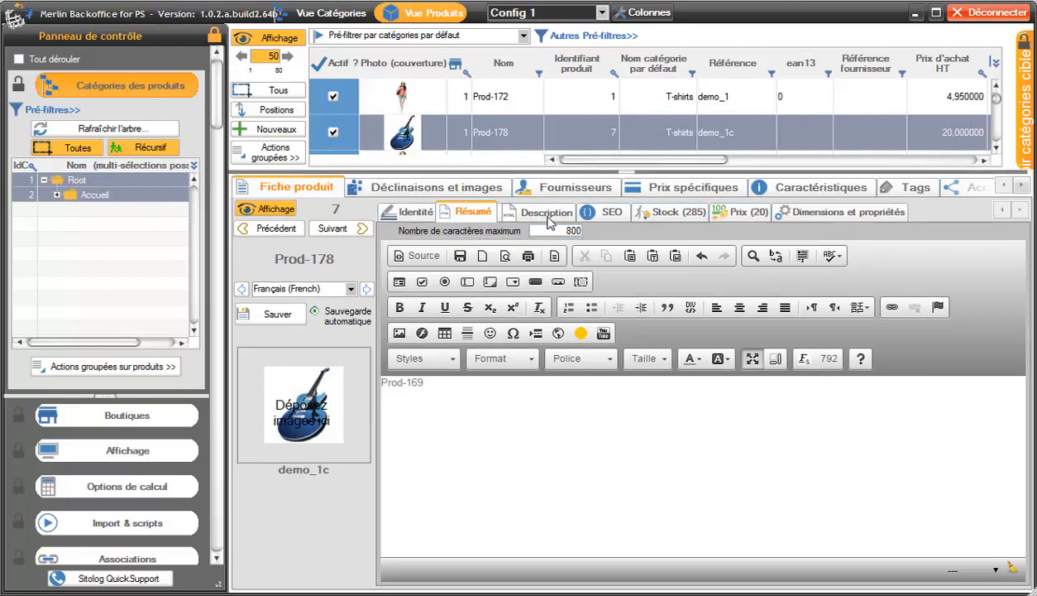
left_click(547, 215)
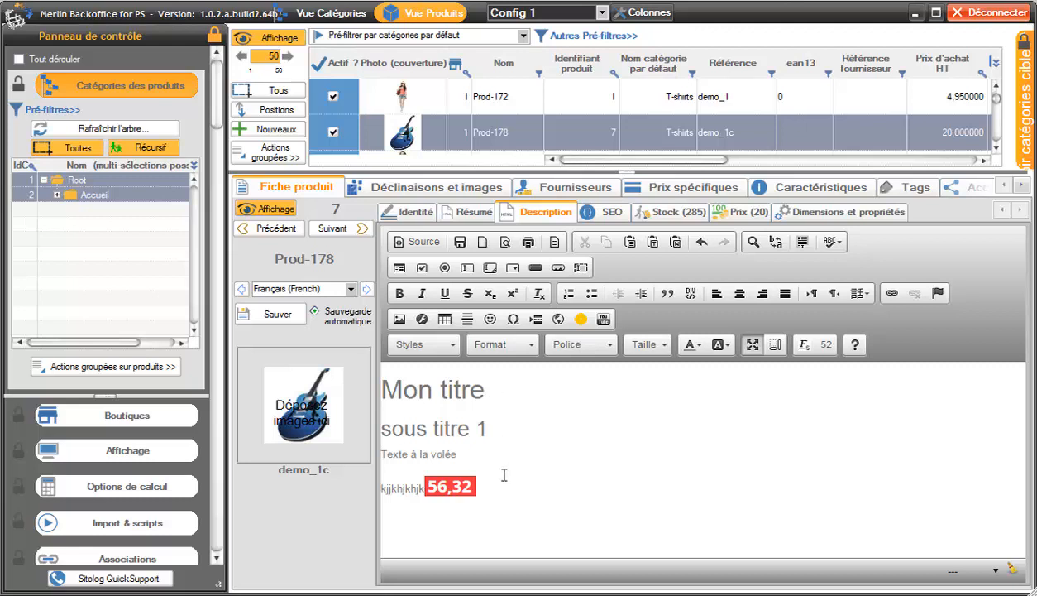
Look through the descriptions of Prod-172 and Prod-173, and advance to the description of Jupe orange
left_click(481, 96)
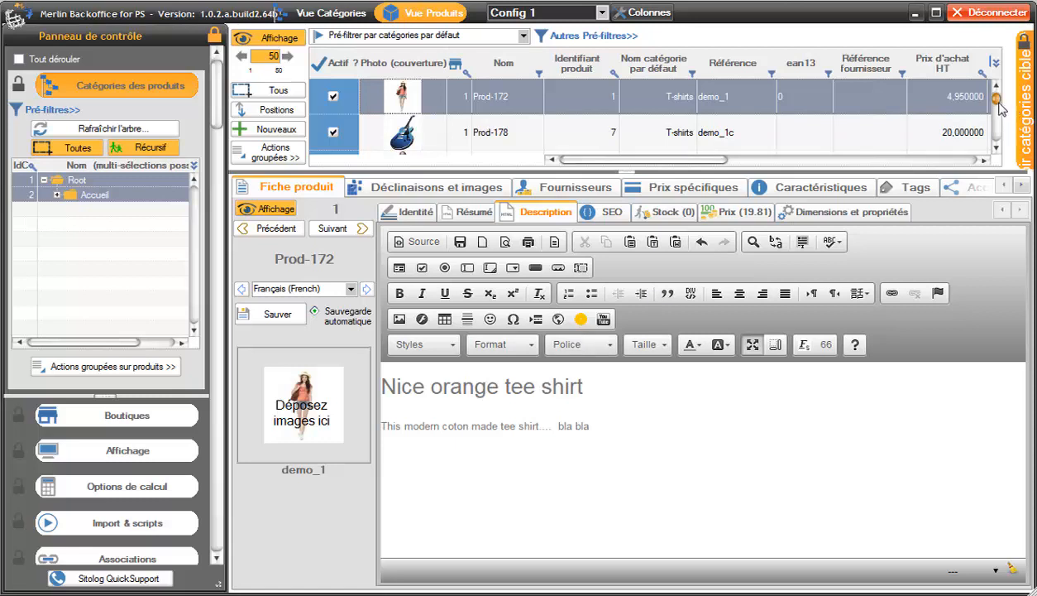
left_click_drag(997, 98, 996, 116)
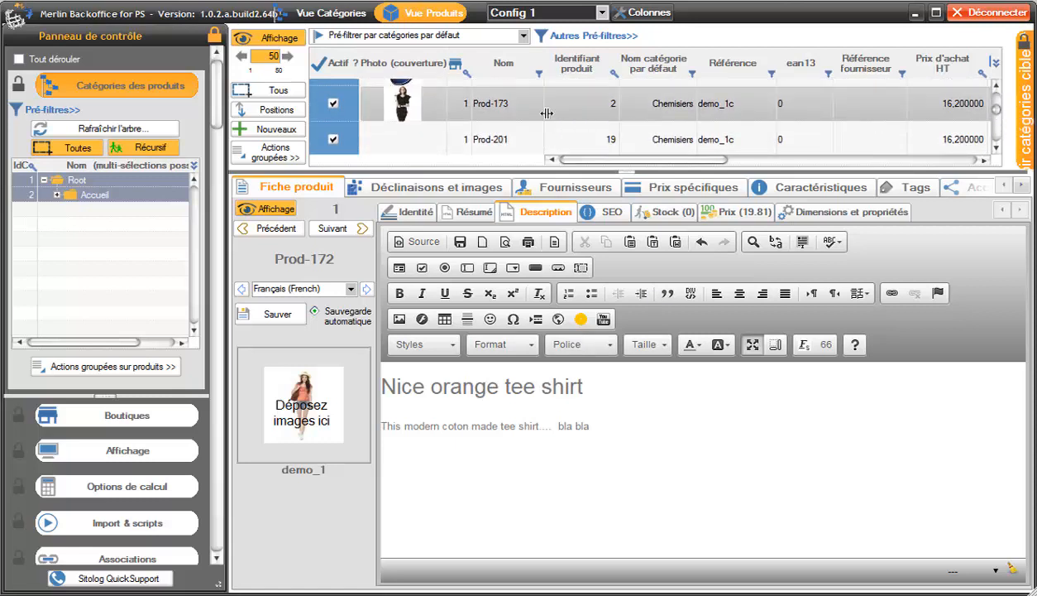
left_click(522, 107)
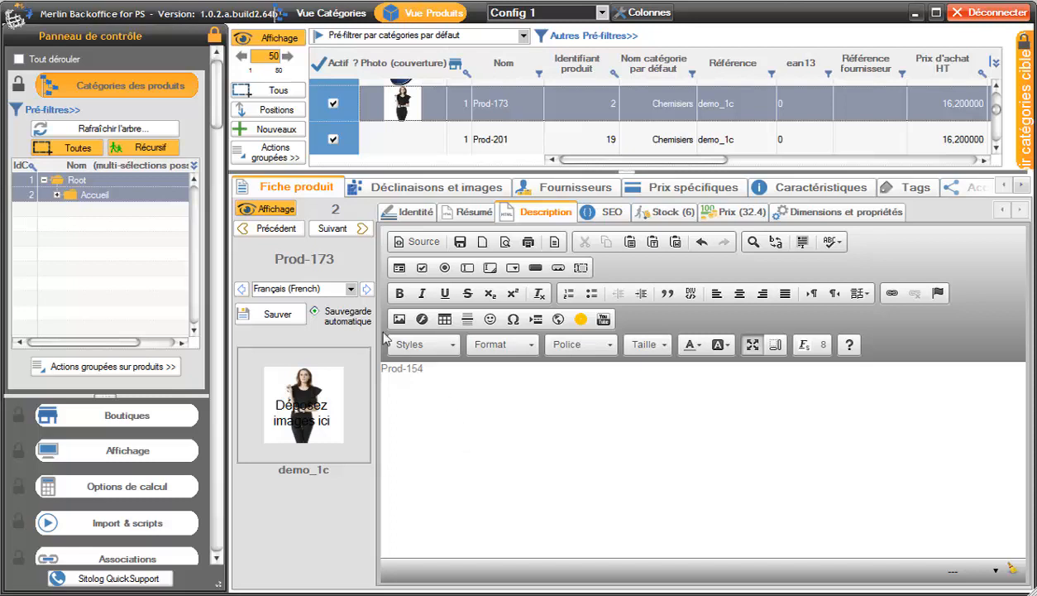
left_click(337, 231)
left_click(339, 229)
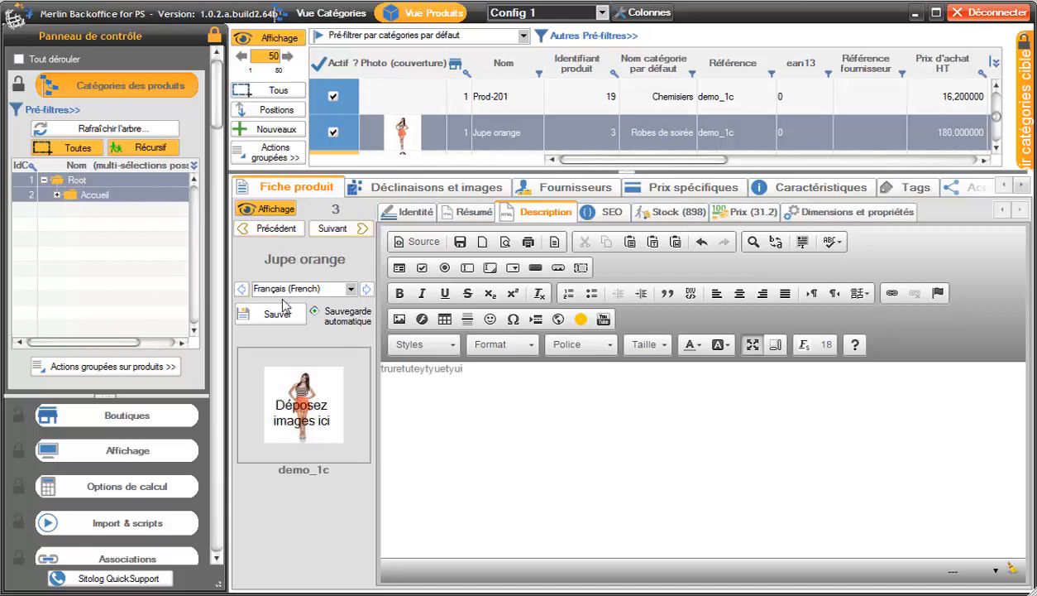
Replace the French description of Jupe orange with ",fgjgfh,gfh," and format it as Titre 1
left_click(467, 364)
left_click_drag(467, 364, 365, 358)
key("BackSpace")
type(",fgjgfh,gfh,")
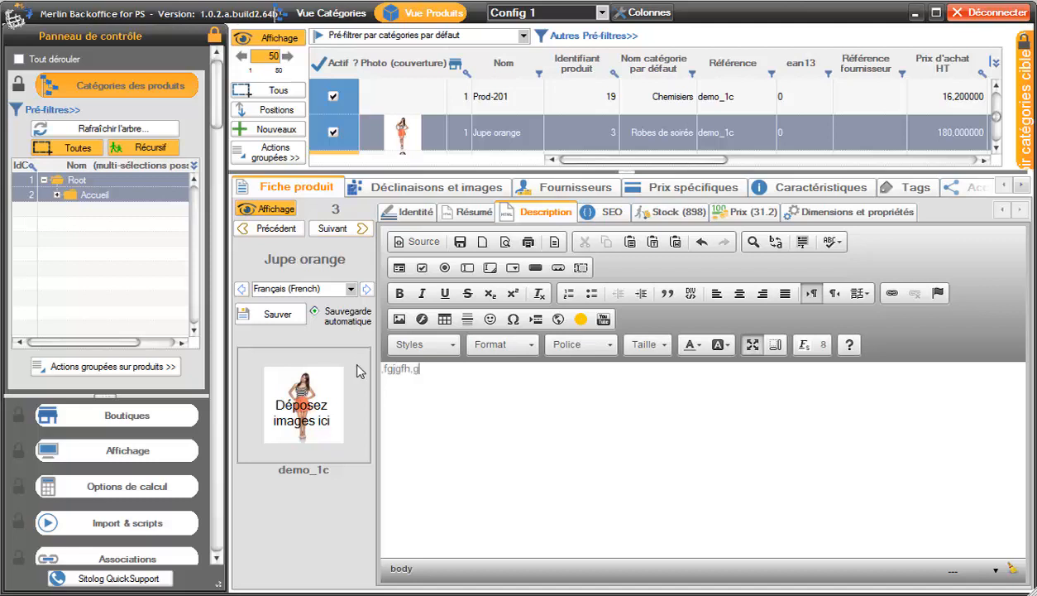
left_click(534, 346)
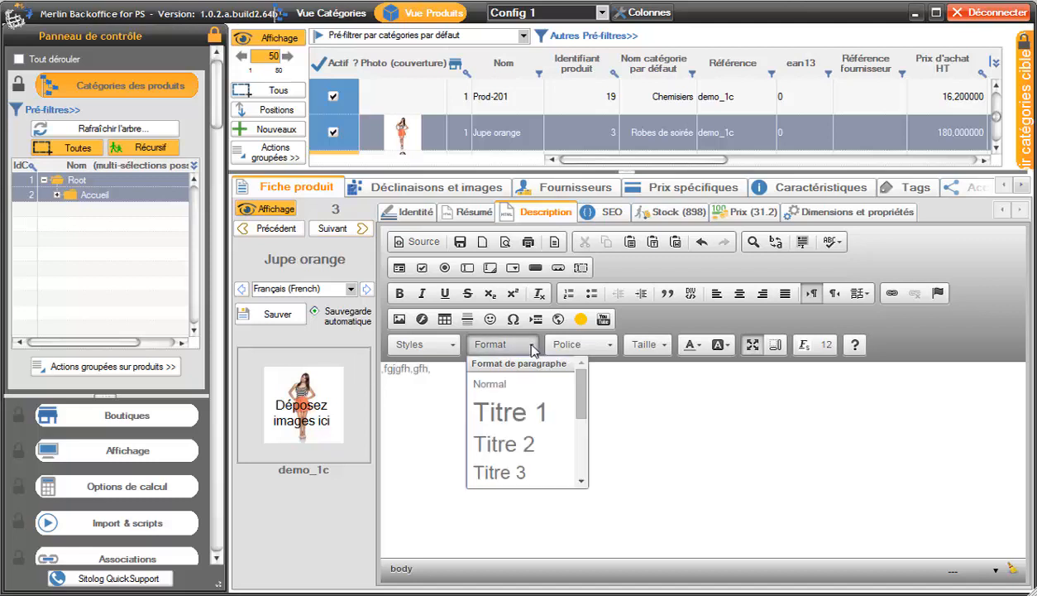
left_click(494, 411)
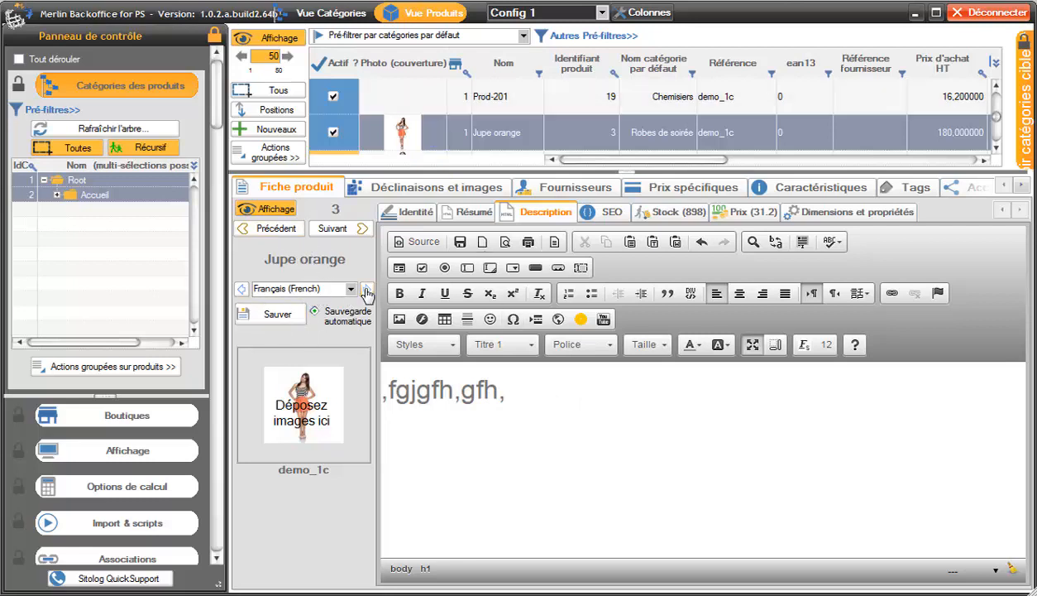
Go back to Prod-201, return to Jupe orange, and look through its SEO, Stock, Prix and Dimensions et propriétés details
left_click(272, 229)
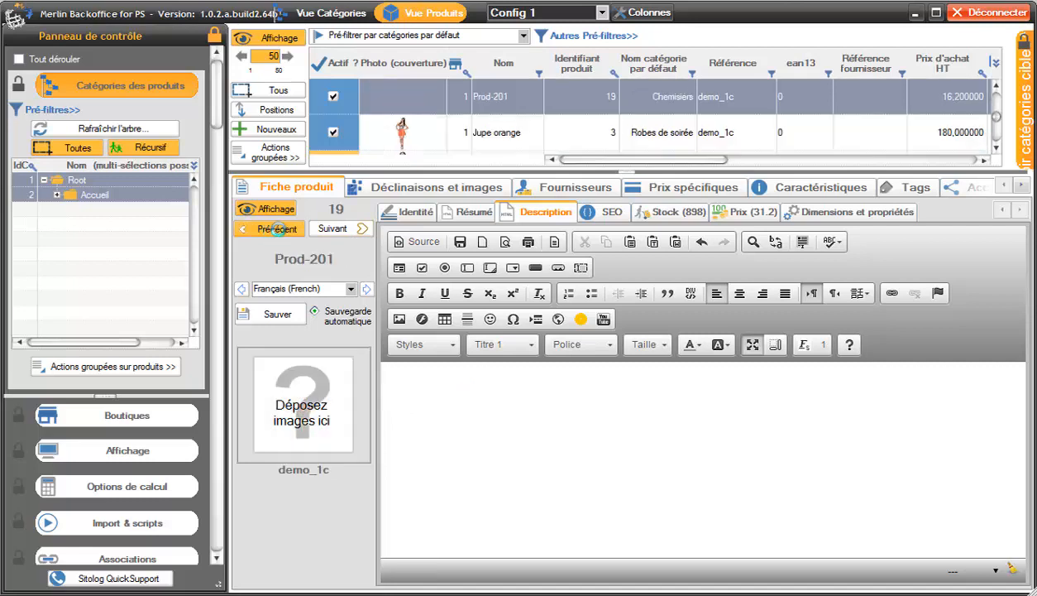
left_click(335, 230)
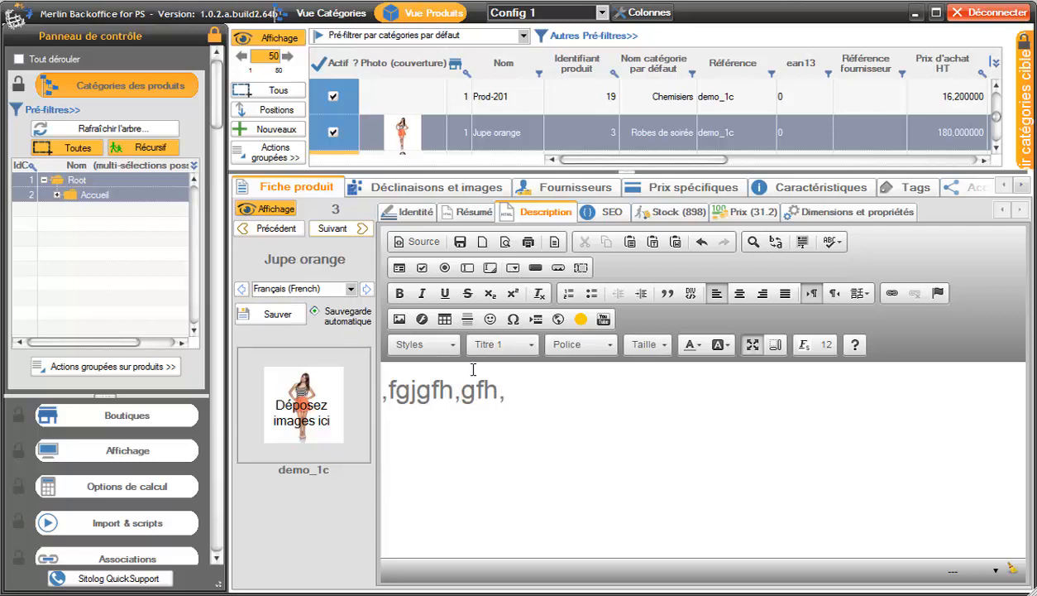
left_click(608, 213)
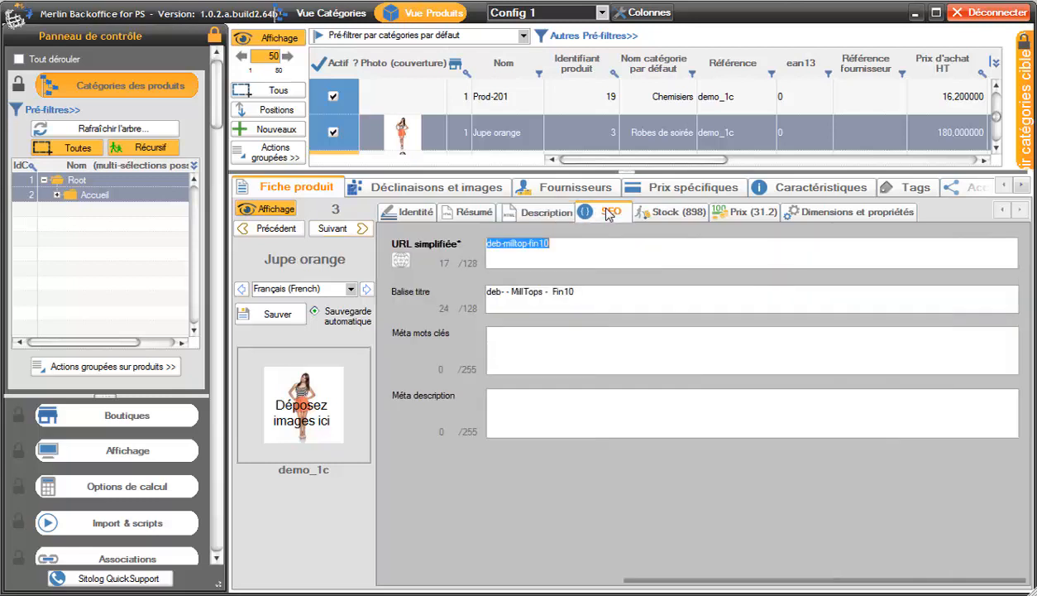
left_click(672, 211)
left_click(736, 211)
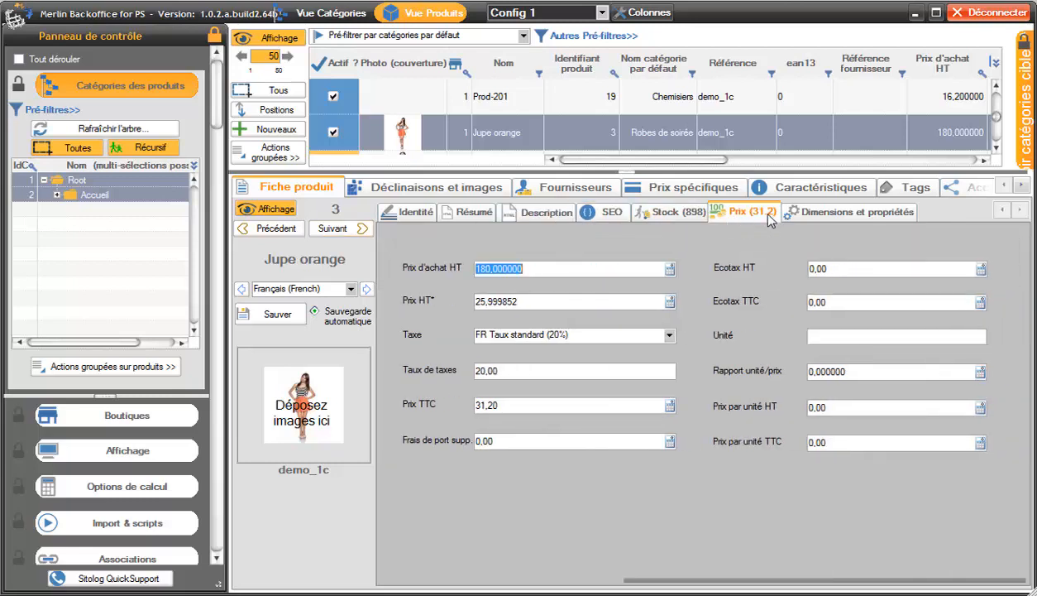
left_click(819, 213)
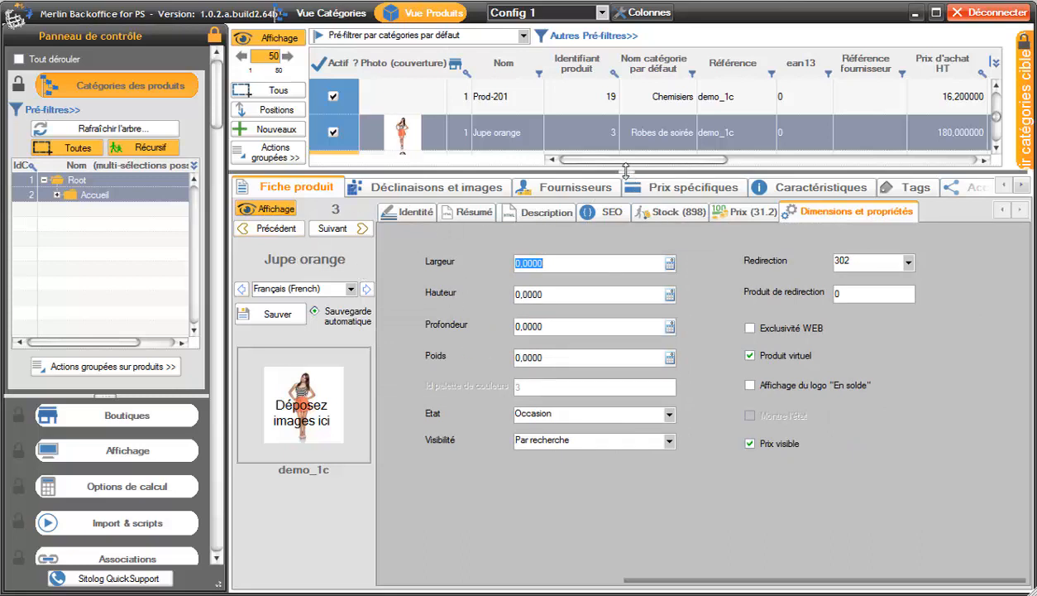
Enlarge the product list, view the Résumé of Jupe orange, and turn off the product sheet display
left_click_drag(625, 172, 629, 273)
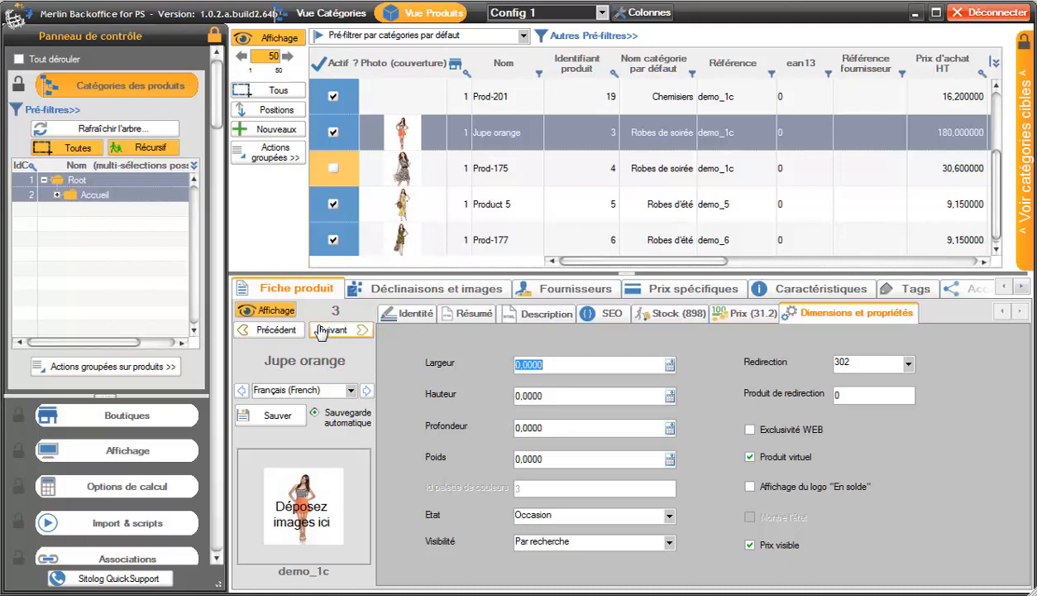
left_click(475, 316)
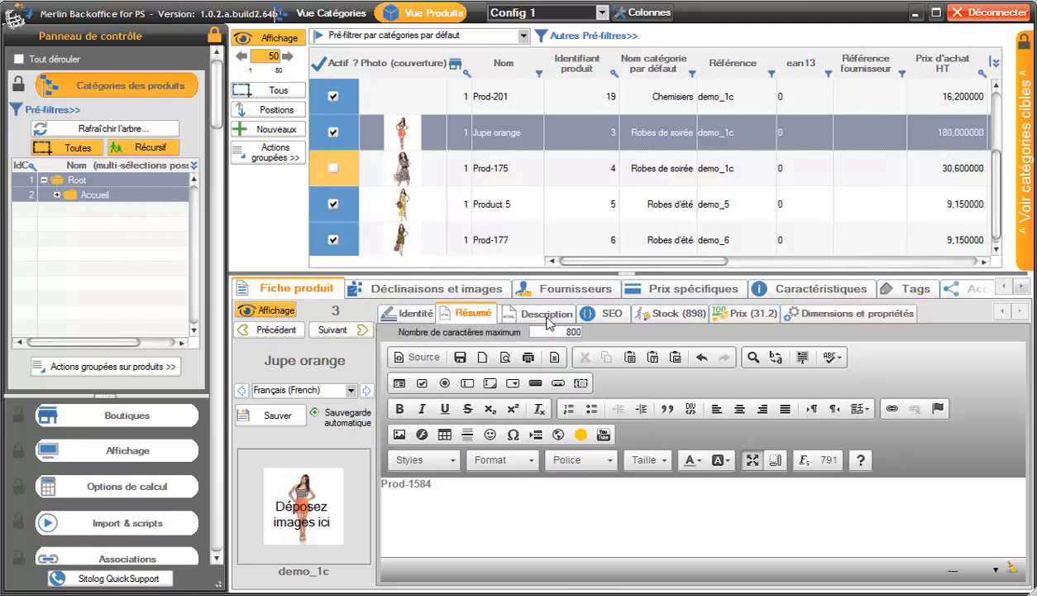
left_click(273, 312)
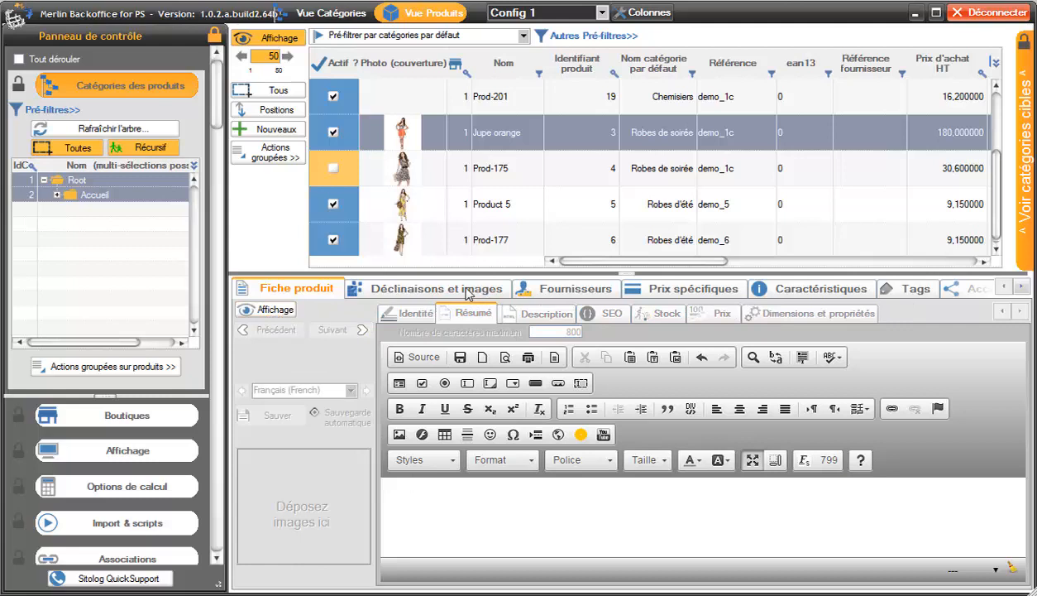
Display the Fournisseurs of Jupe orange and look through the supplier list
left_click(579, 288)
left_click(269, 330)
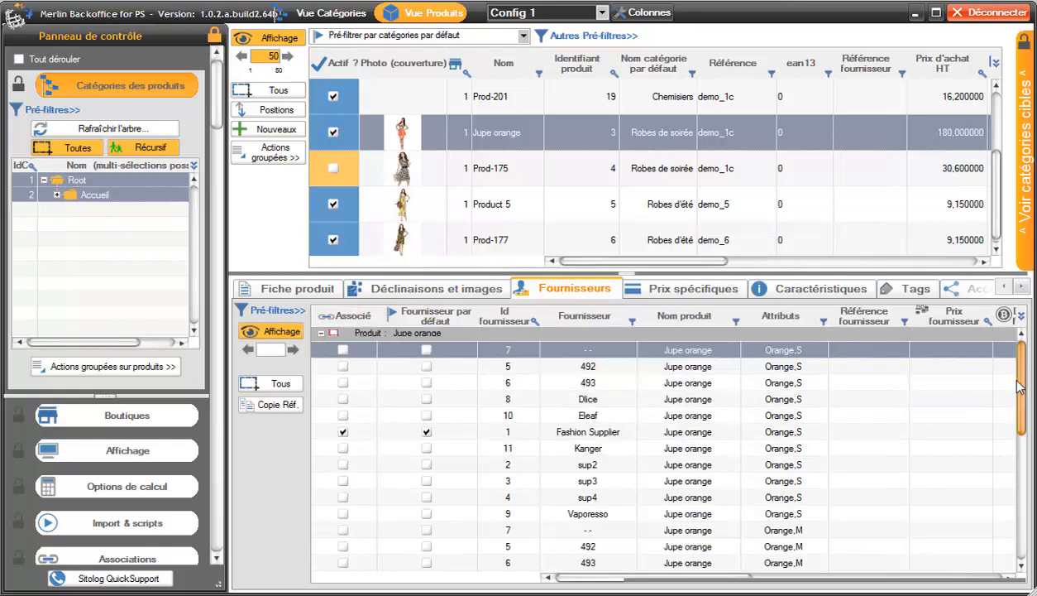
left_click_drag(1024, 379, 1025, 354)
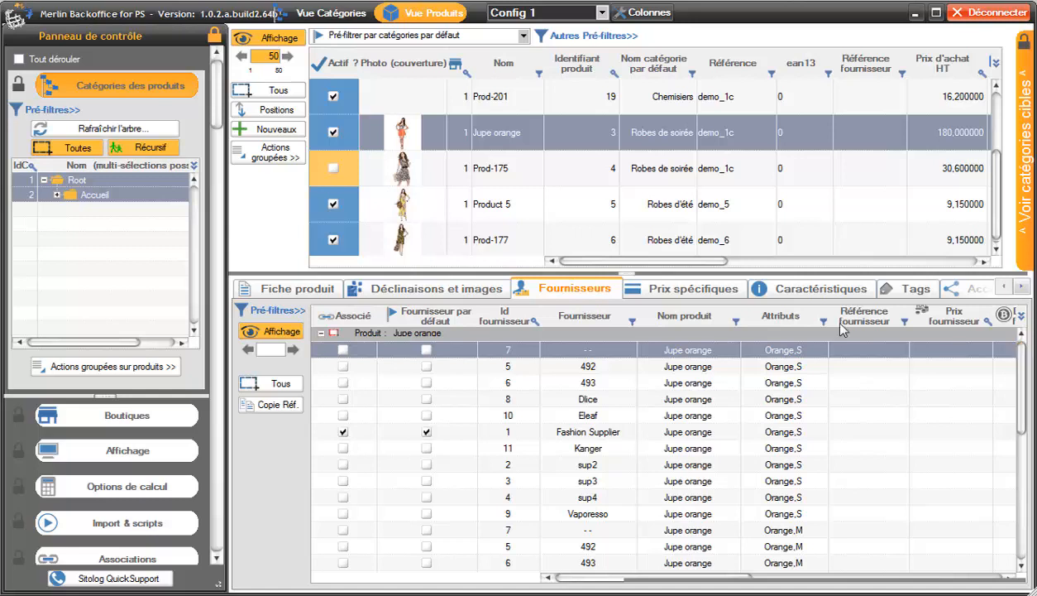
Extend the product selection through Product 5, associate suppliers 493 and Dlice with Jupe orange, and turn off the supplier display
left_click(514, 210, "shift")
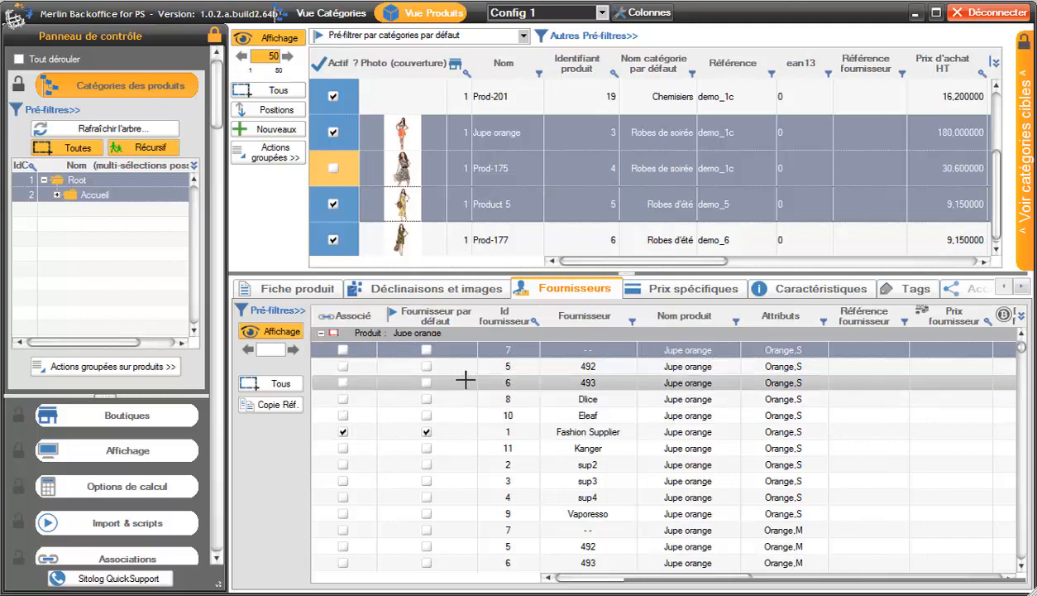
left_click(499, 383)
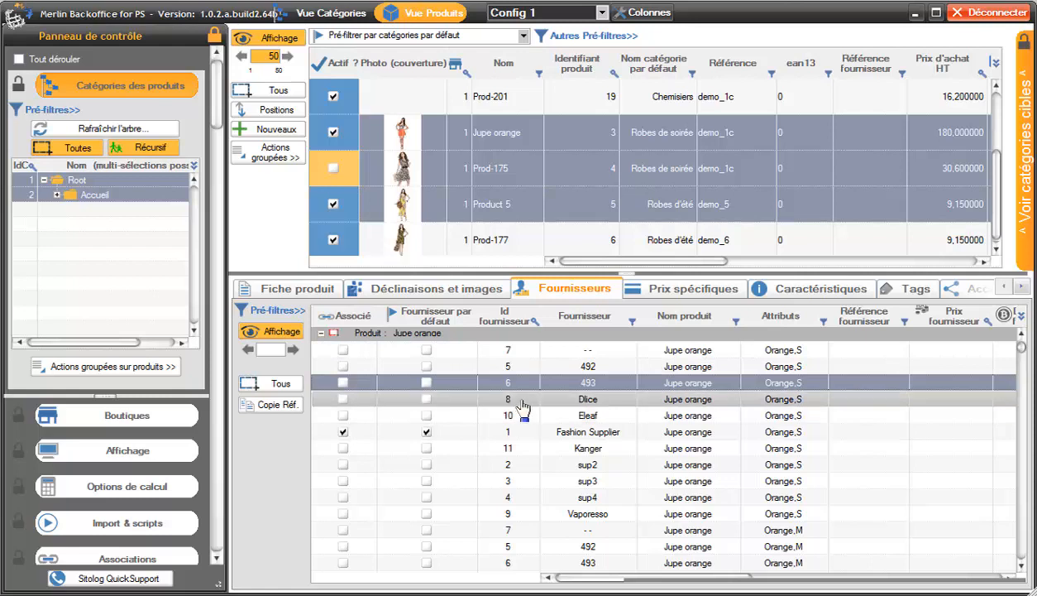
left_click(522, 399, "shift")
left_click(344, 381)
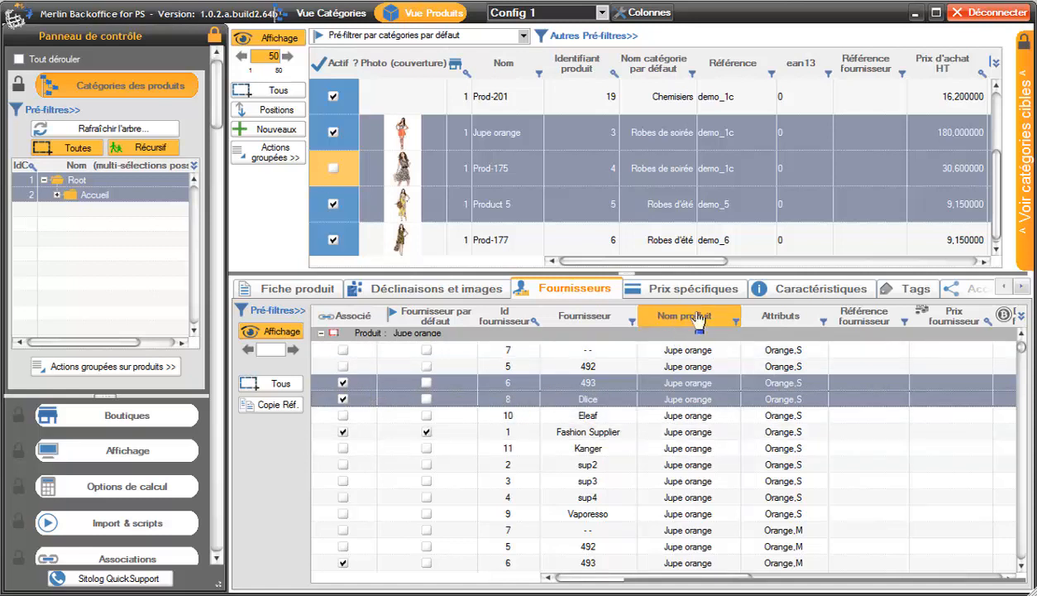
left_click(272, 331)
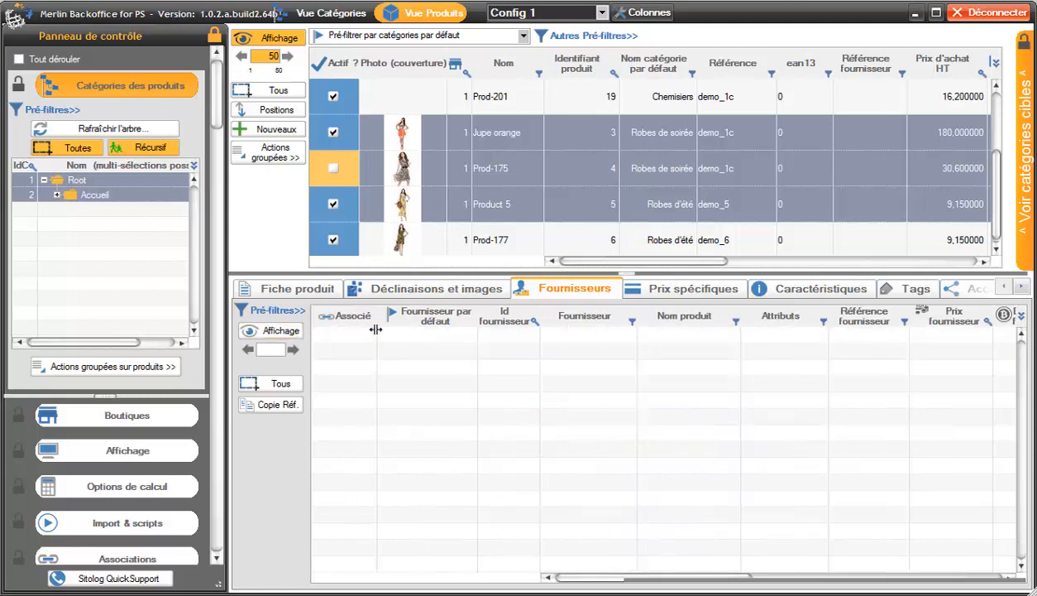
Display the Prix spécifiques of the selected products and expand the Change/Ajoute options
left_click(687, 289)
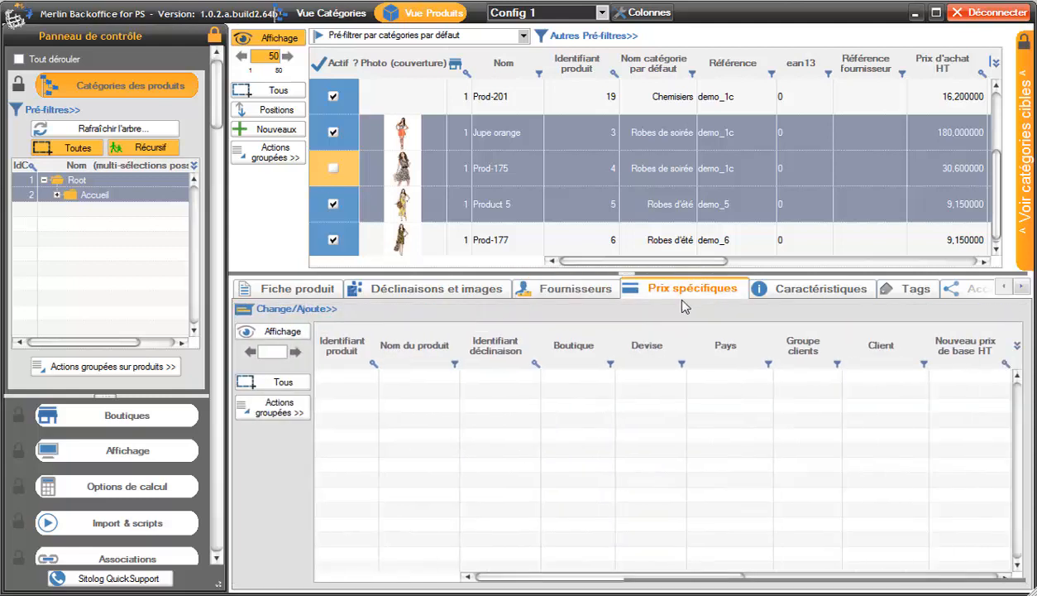
left_click(287, 331)
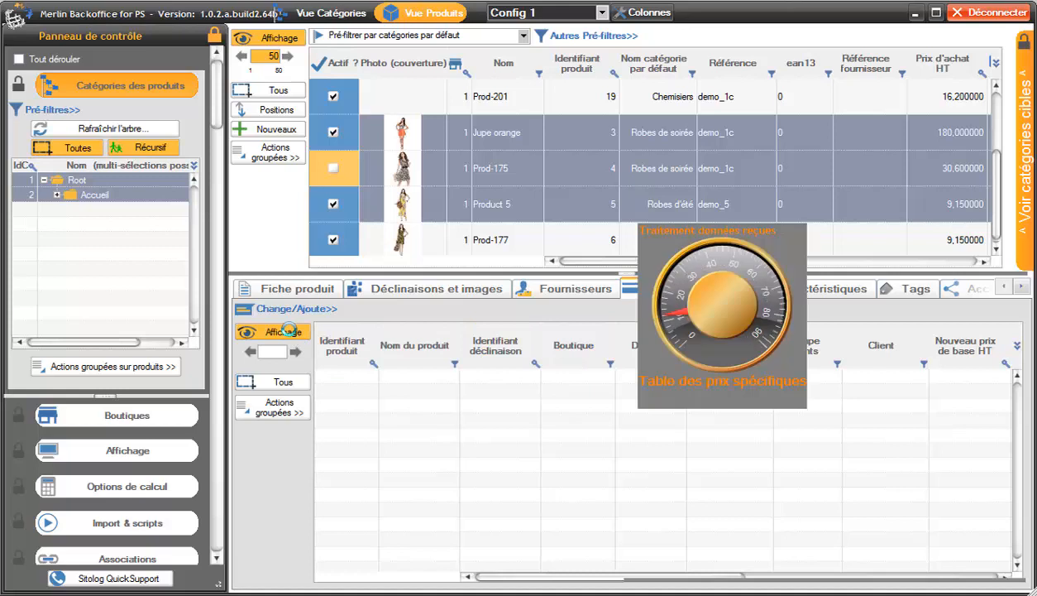
left_click(308, 311)
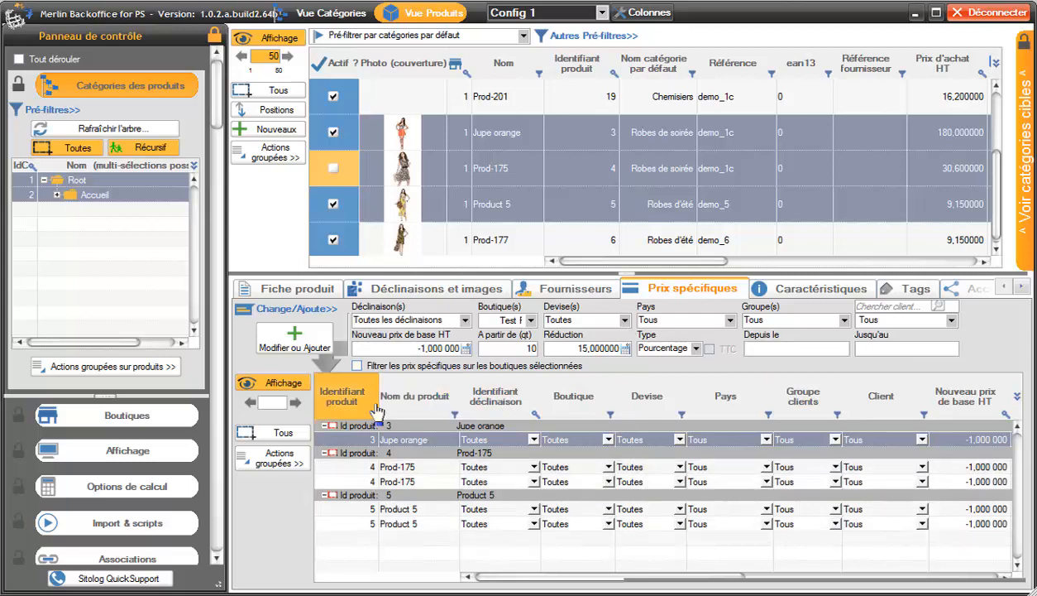
View the Caractéristiques of the selected products in an enlarged list, and turn off their display
left_click(799, 288)
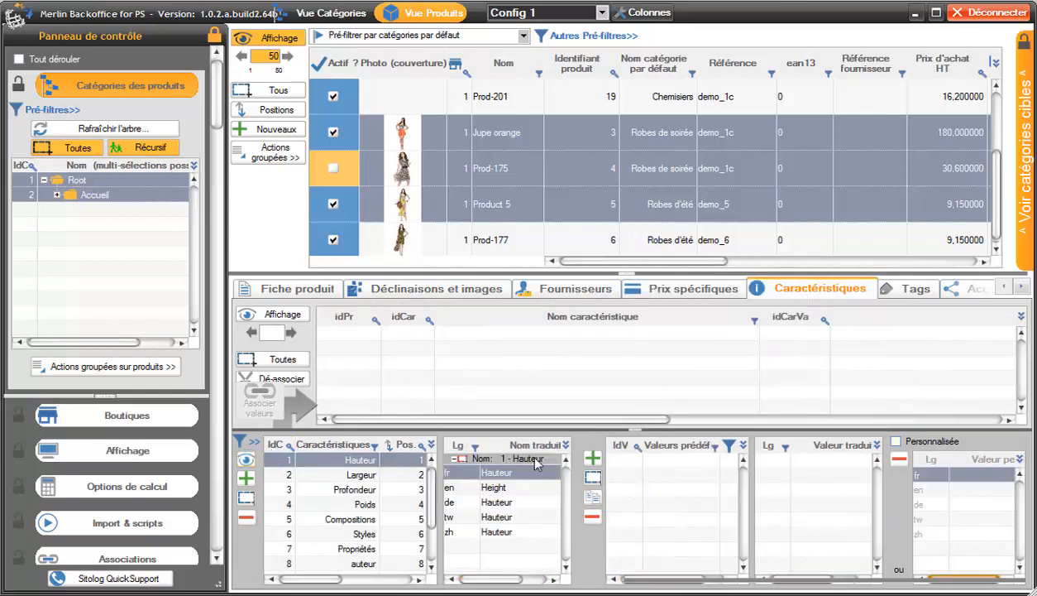
left_click(285, 315)
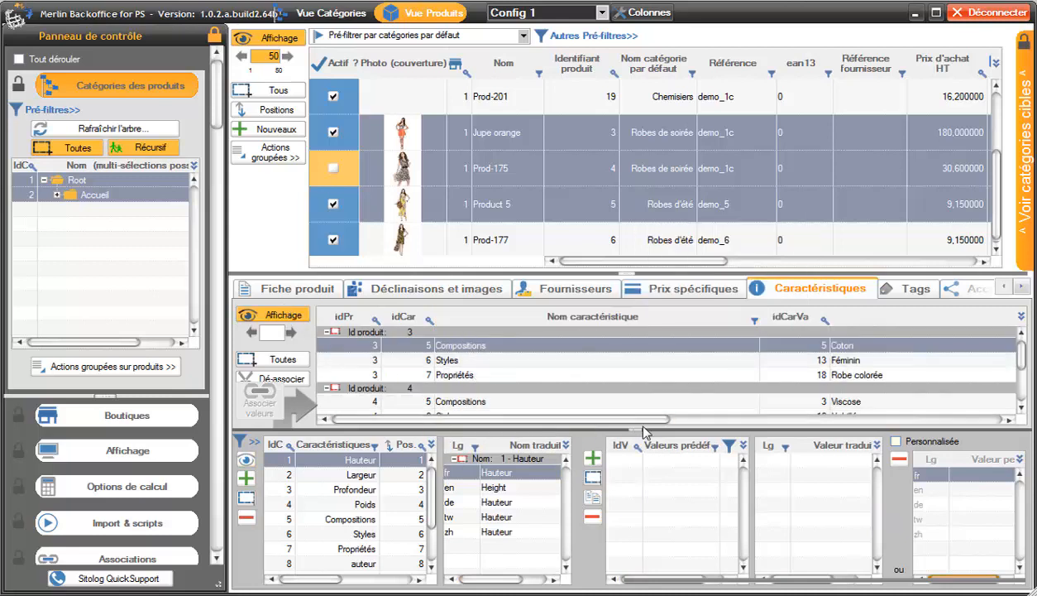
left_click_drag(635, 427, 635, 490)
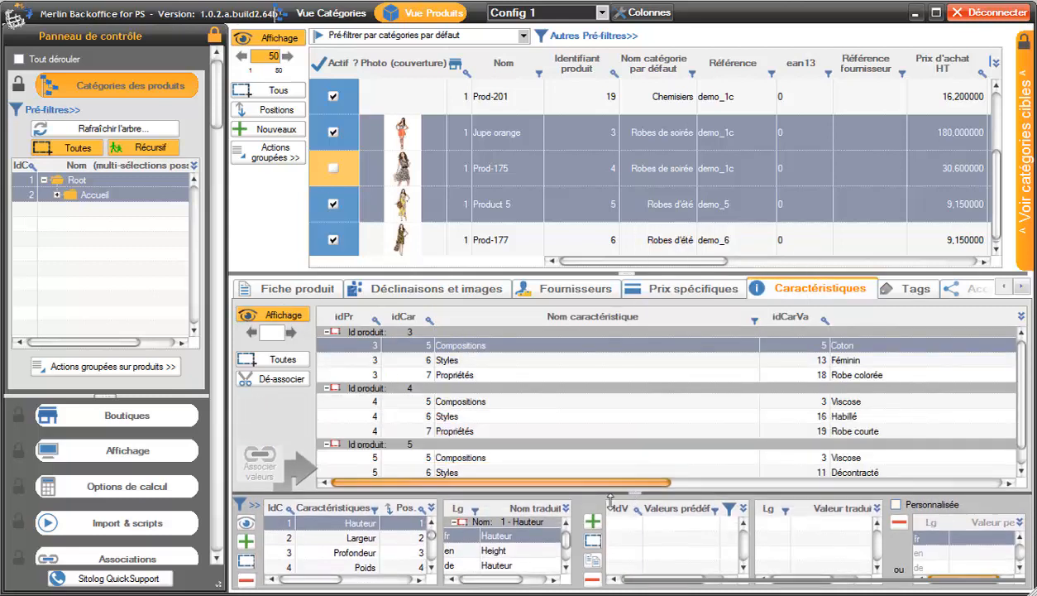
left_click(282, 315)
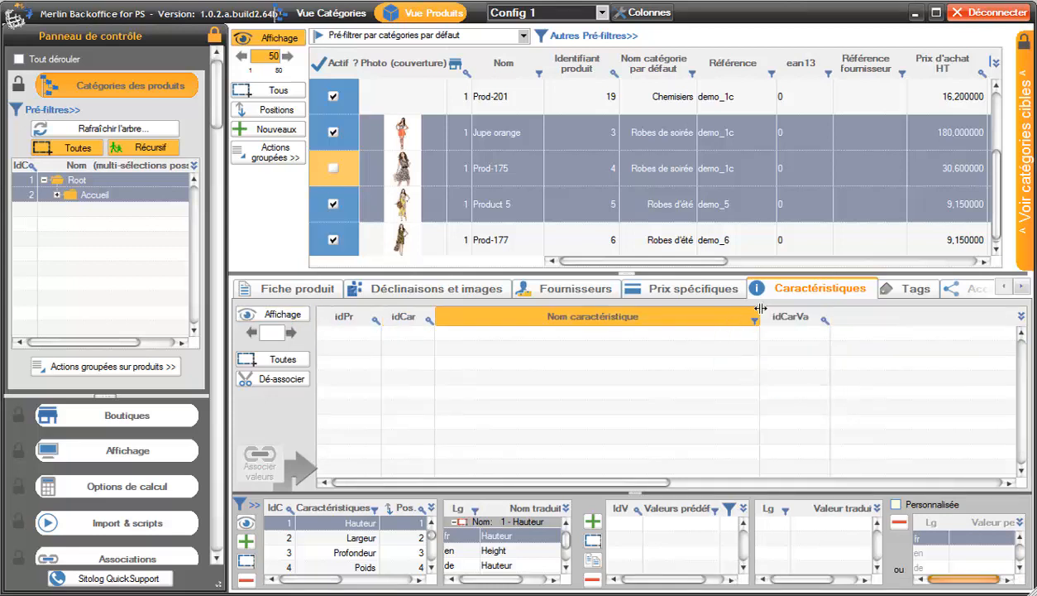
Look at the Tags and Accessoires (Produits B) sections and reveal the further sections up to Traductions and Documents
left_click(916, 289)
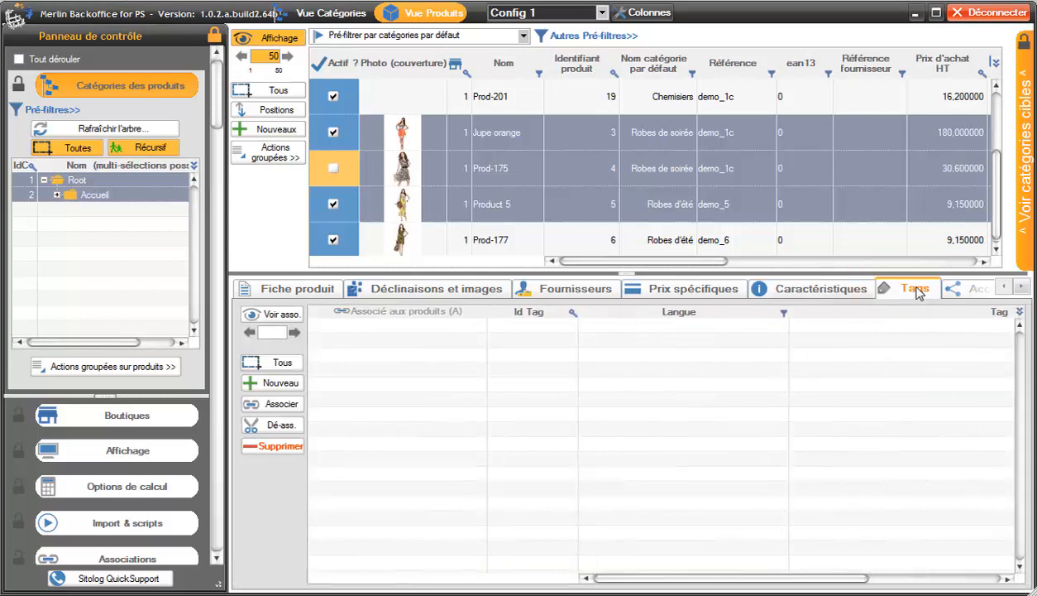
left_click(972, 294)
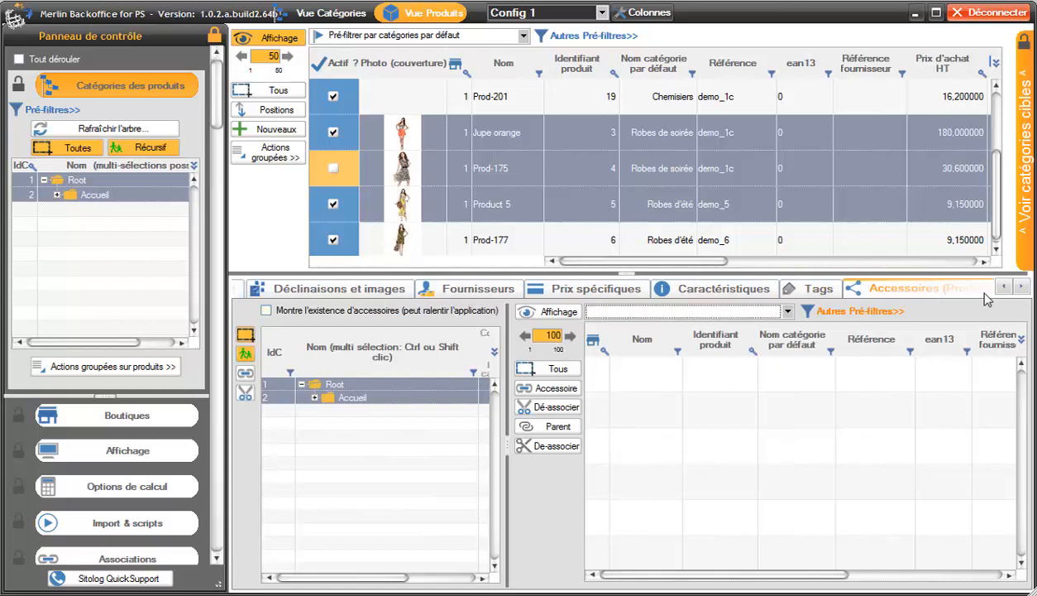
left_click(1022, 287)
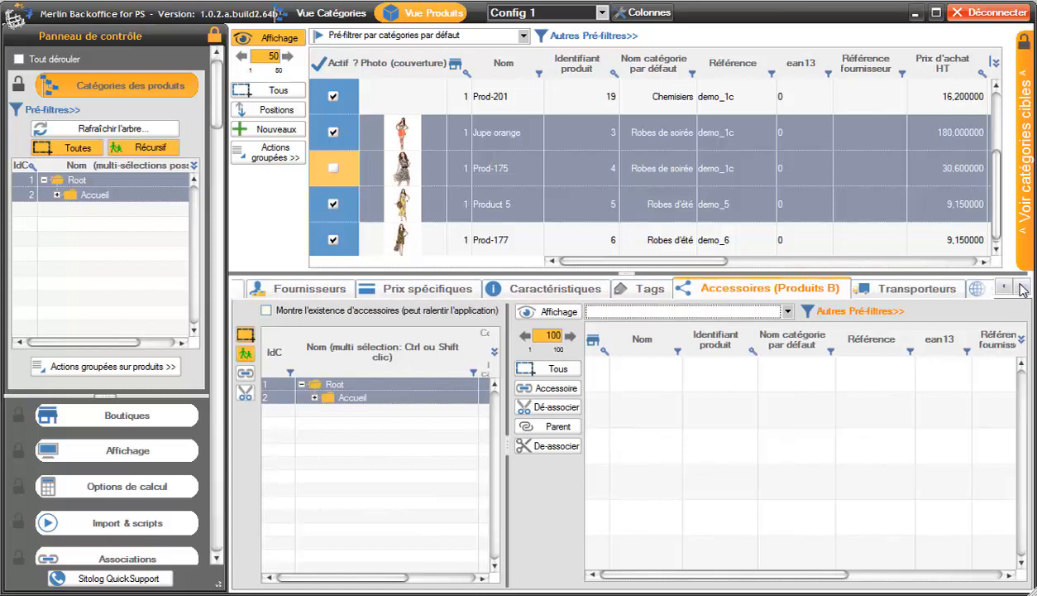
left_click(1023, 288)
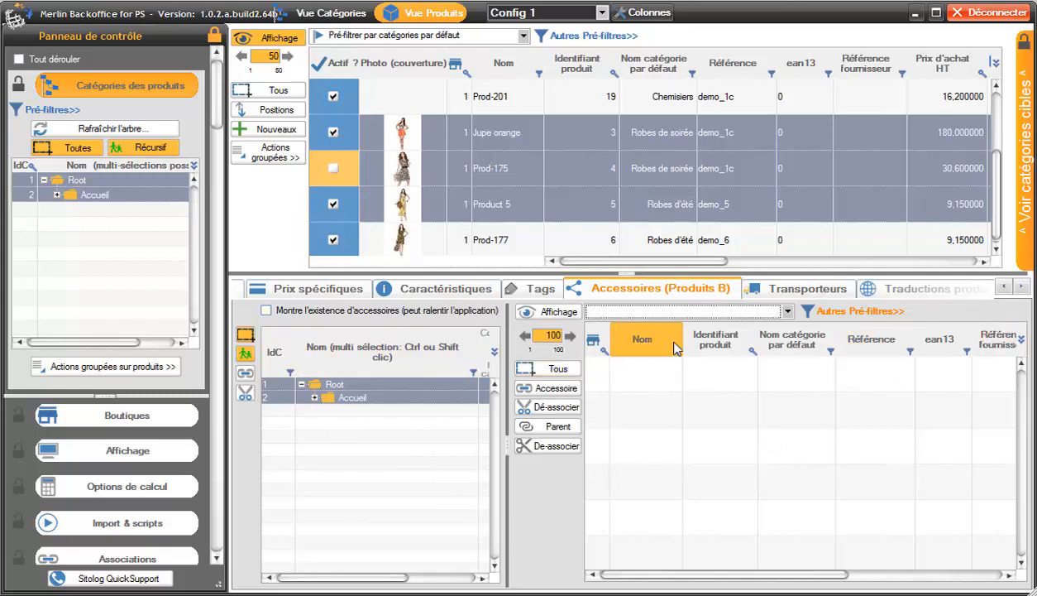
left_click(1024, 290)
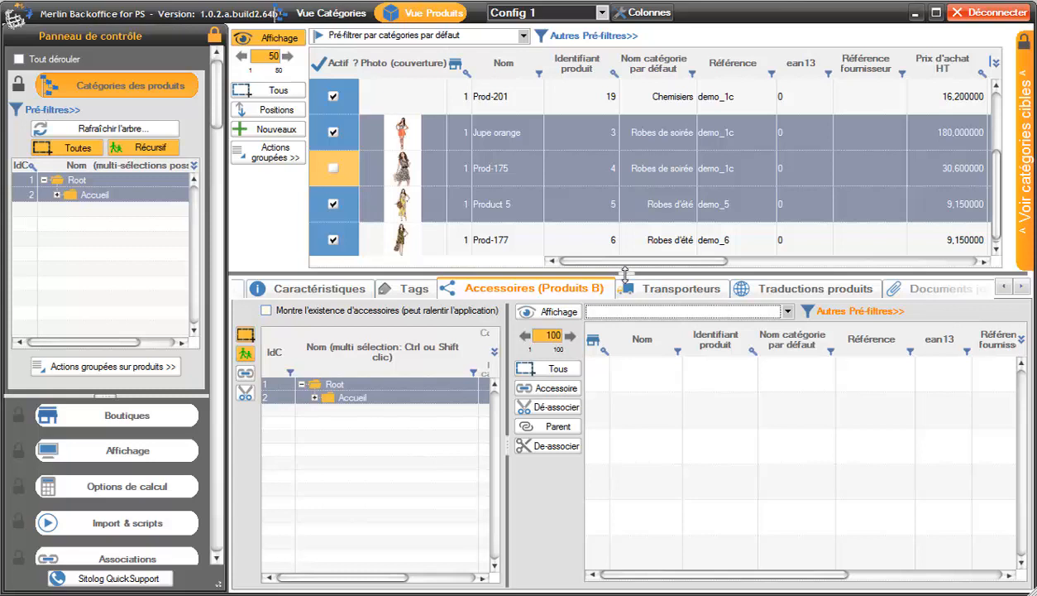
Enlarge the product list, and show and hide Catégories Cibles before locking it open
left_click_drag(625, 273, 625, 392)
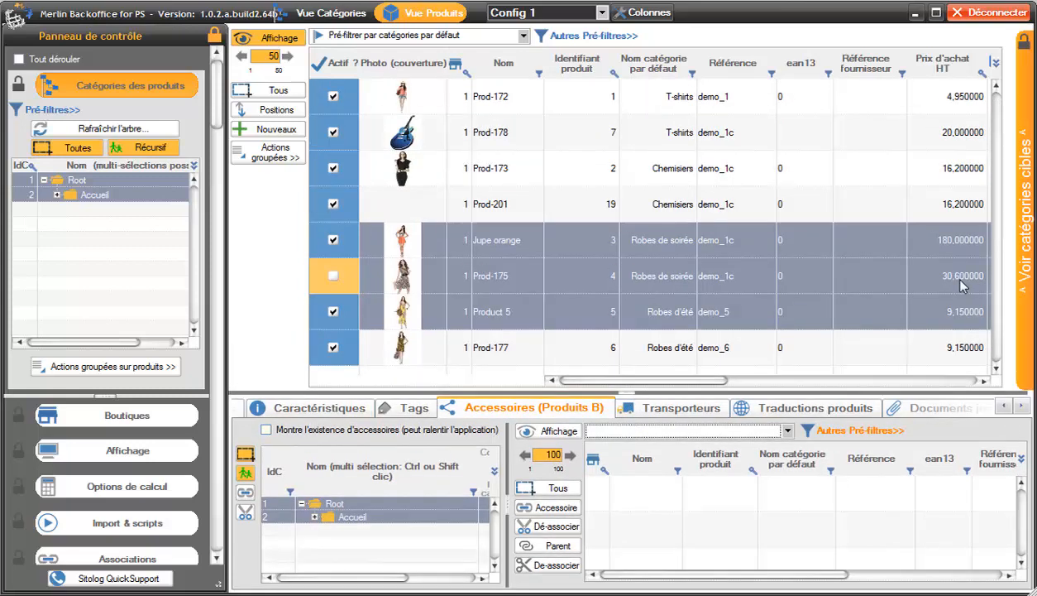
left_click(1026, 198)
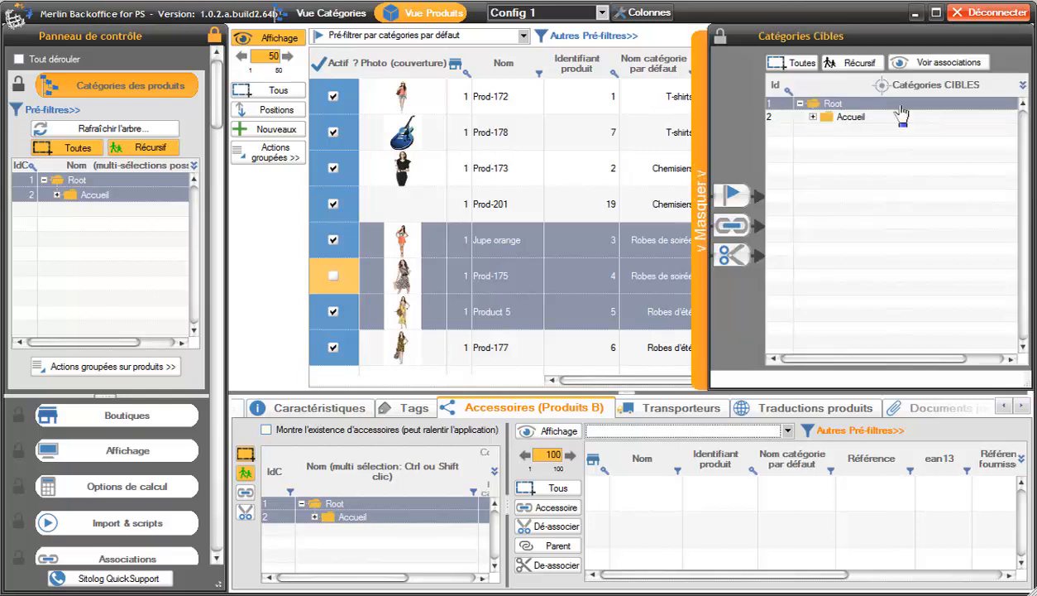
left_click(703, 187)
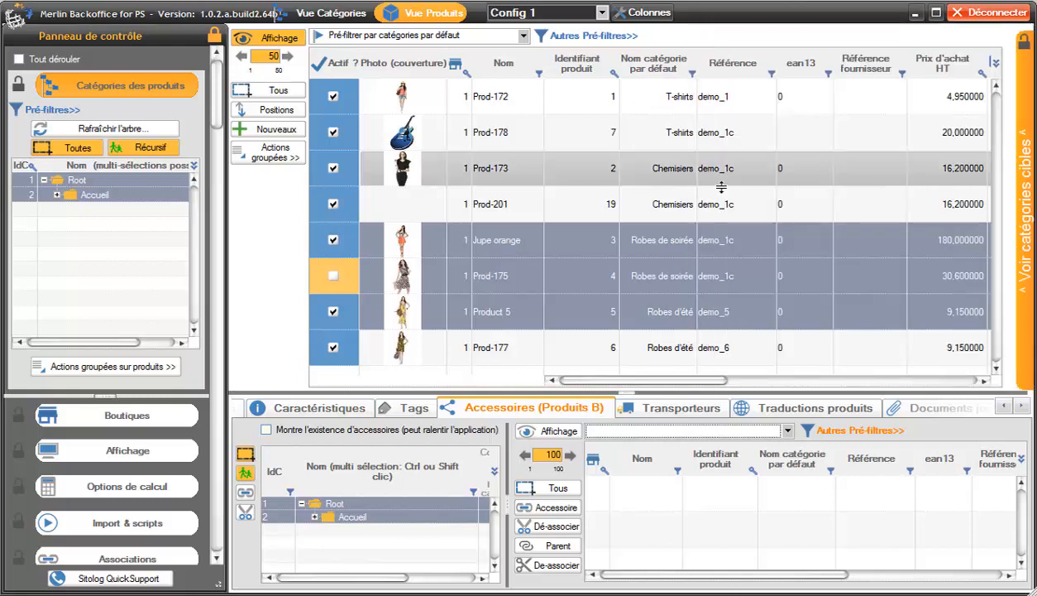
left_click(1029, 205)
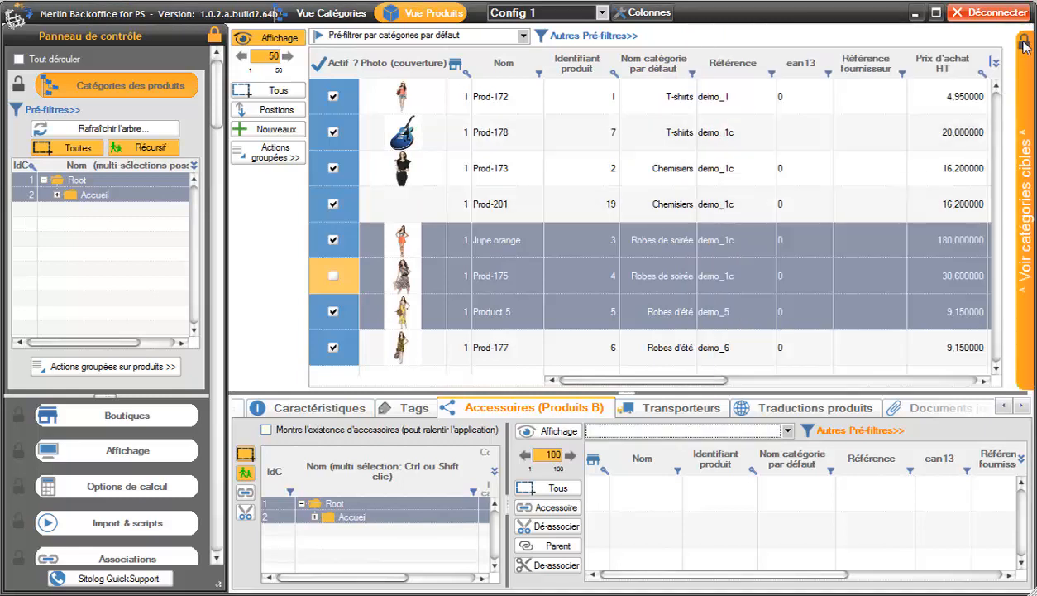
left_click(1026, 45)
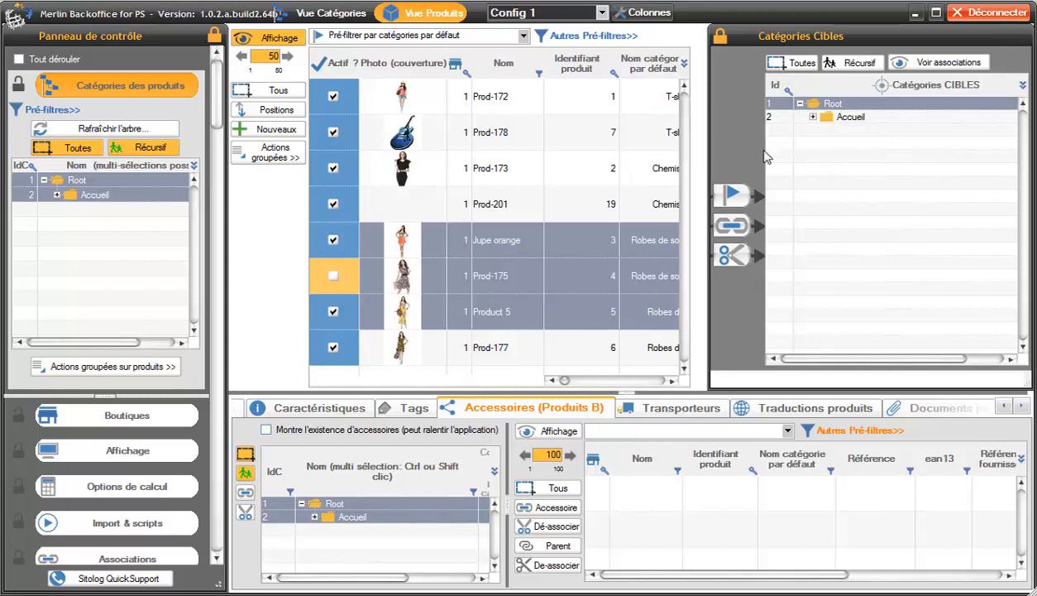
Expand Accueil, Femmes, Robes and Tops in the target category tree, and select Jupe orange alone in the product list
left_click(813, 117)
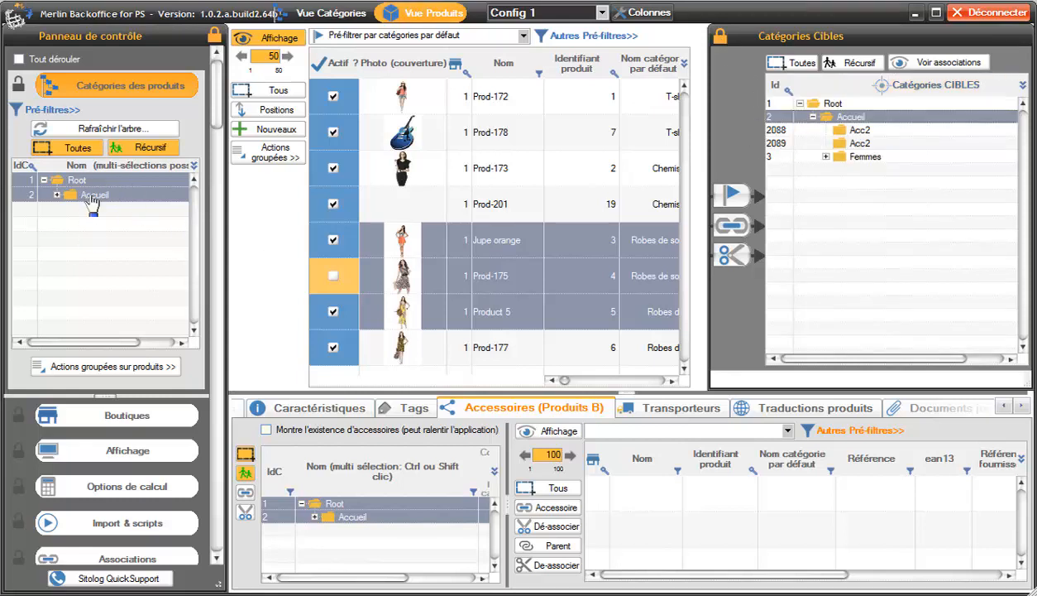
left_click(827, 158)
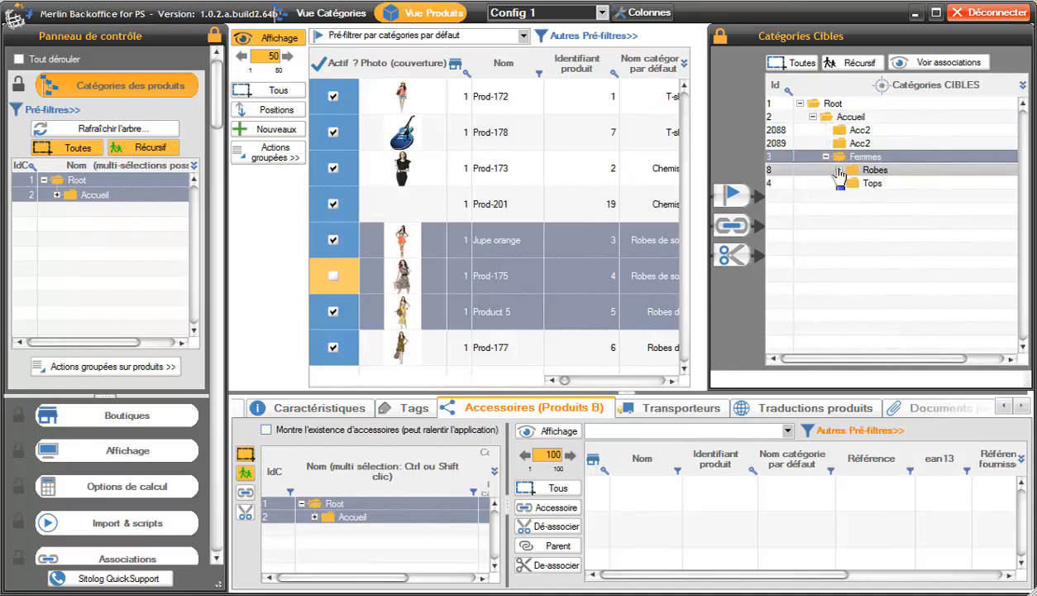
left_click(838, 170)
left_click(838, 210)
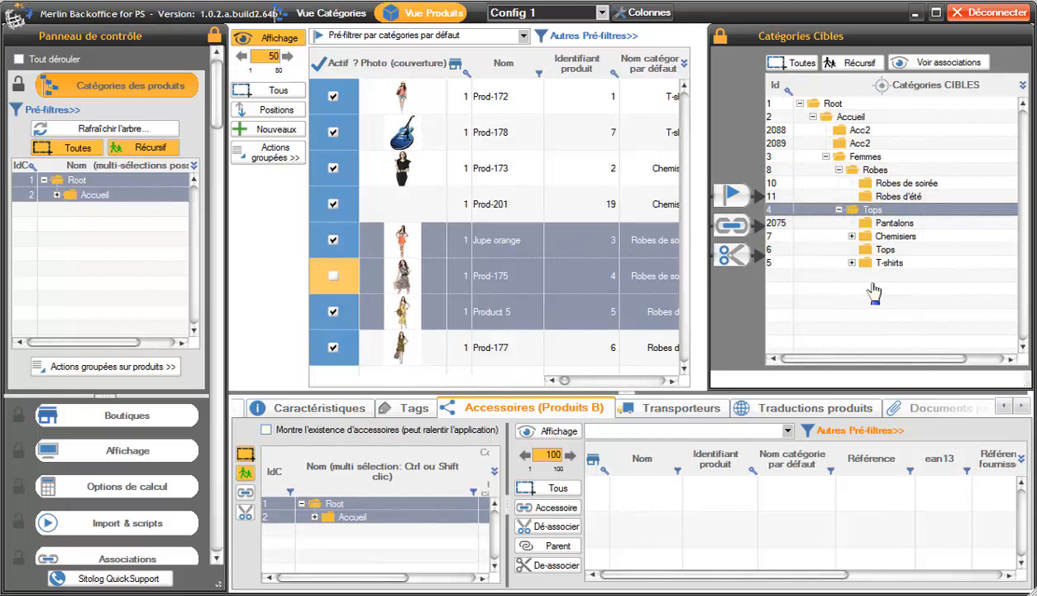
left_click(504, 240)
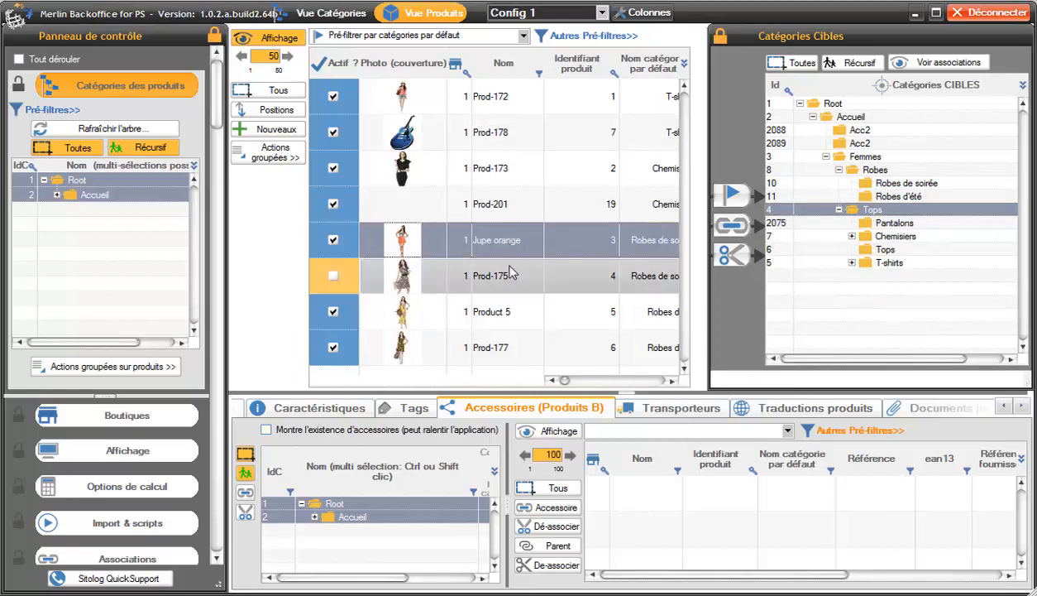
Add Prod-175 to the product selection alongside Jupe orange, and select the target categories Chemisiers and Tops
left_click(507, 280, "ctrl")
left_click_drag(513, 241, 906, 241)
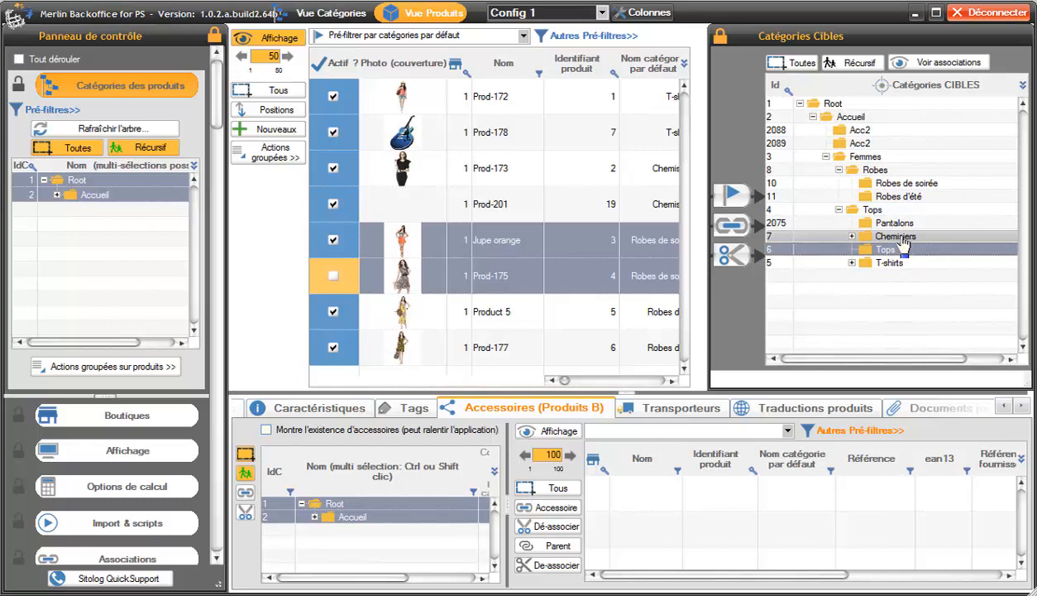
left_click_drag(904, 242, 898, 238)
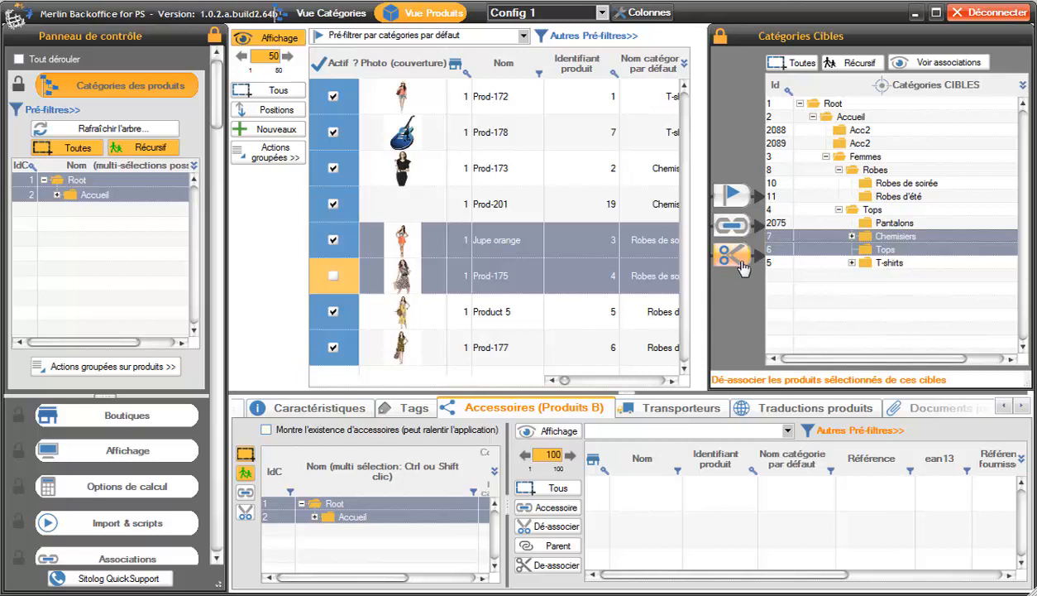
Show the category associations of the selected products, and widen the Produits associés column in the target category list
left_click(932, 65)
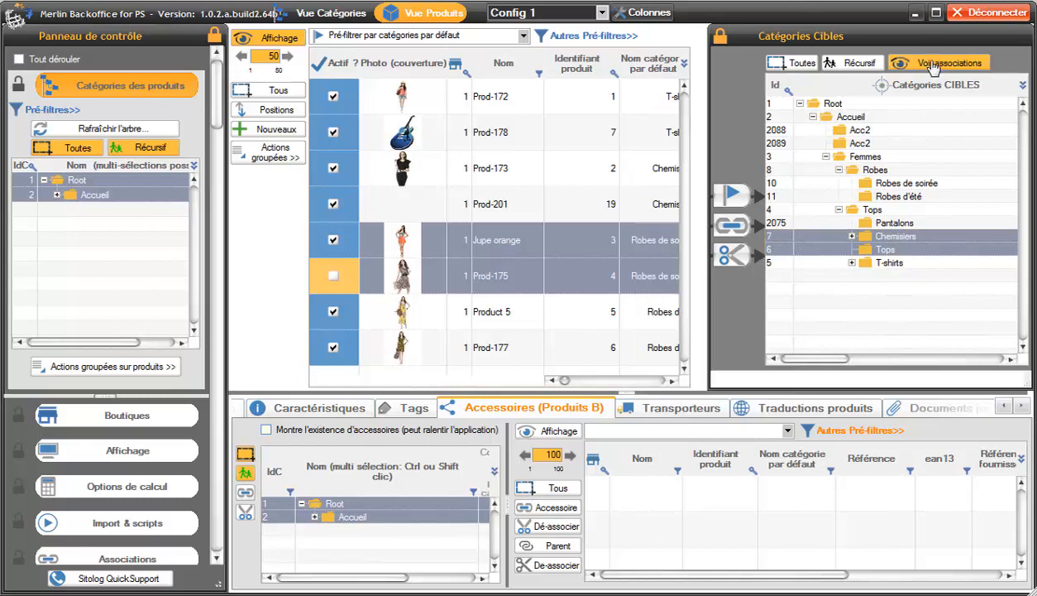
left_click_drag(831, 359, 908, 368)
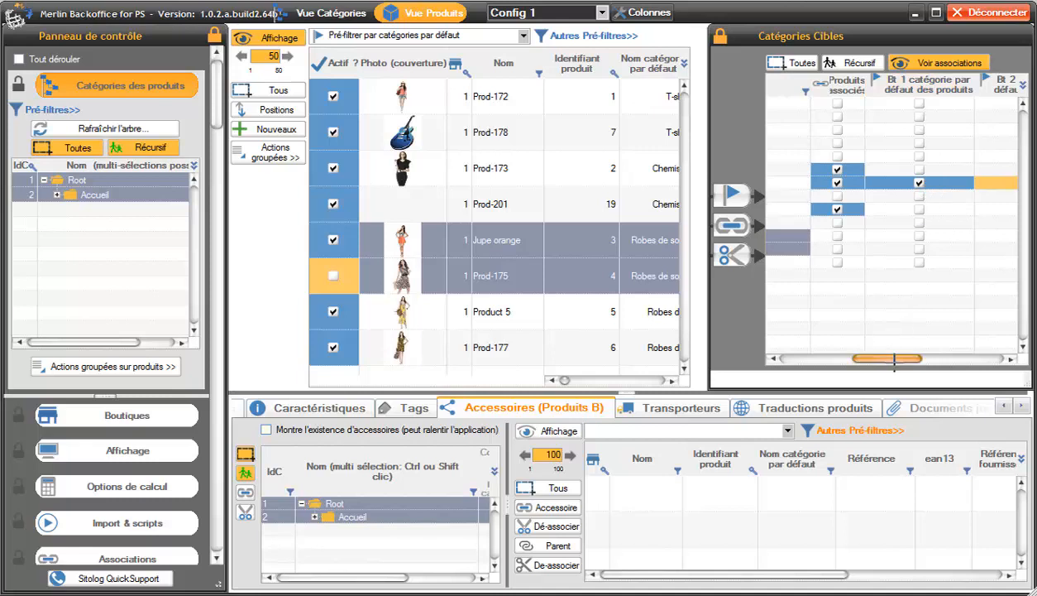
left_click_drag(894, 358, 874, 359)
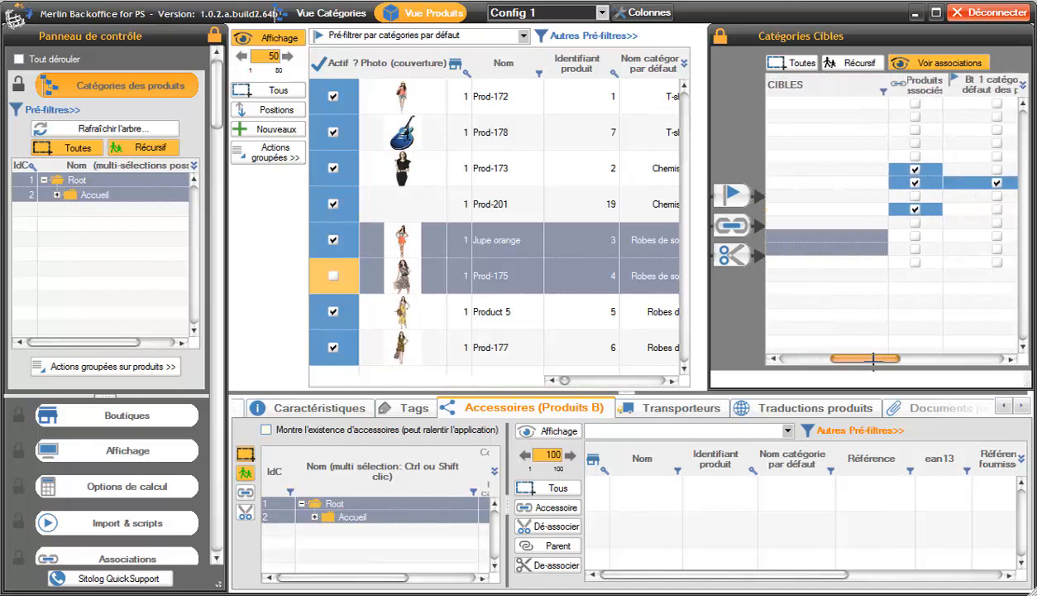
double_click(943, 158)
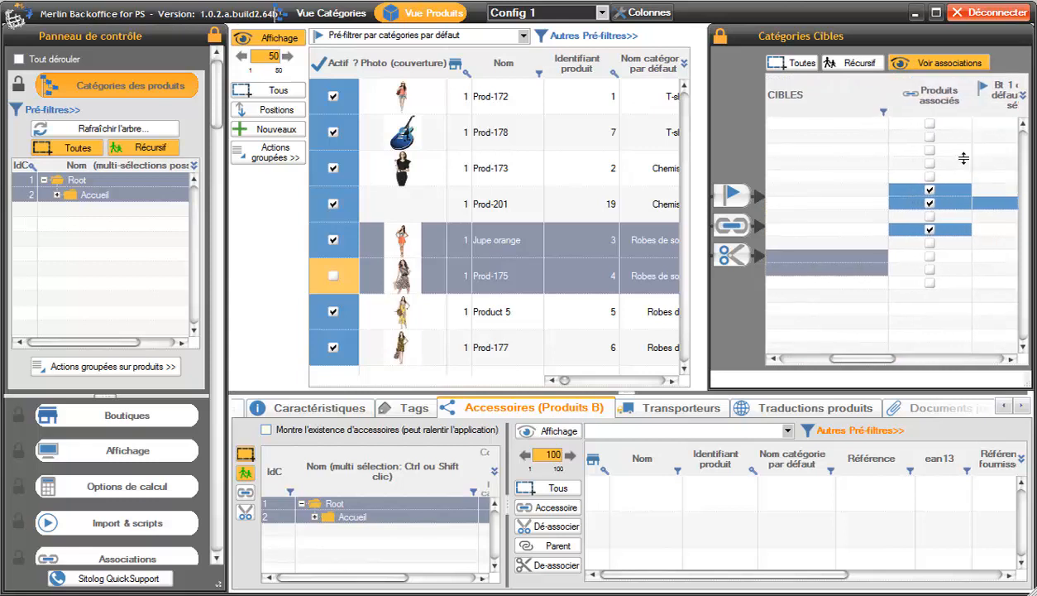
Associate the selected products with Accueil, both Acc2 categories and Femmes, keeping them visible in their existing categories, and collapse the target categories
left_click(861, 138)
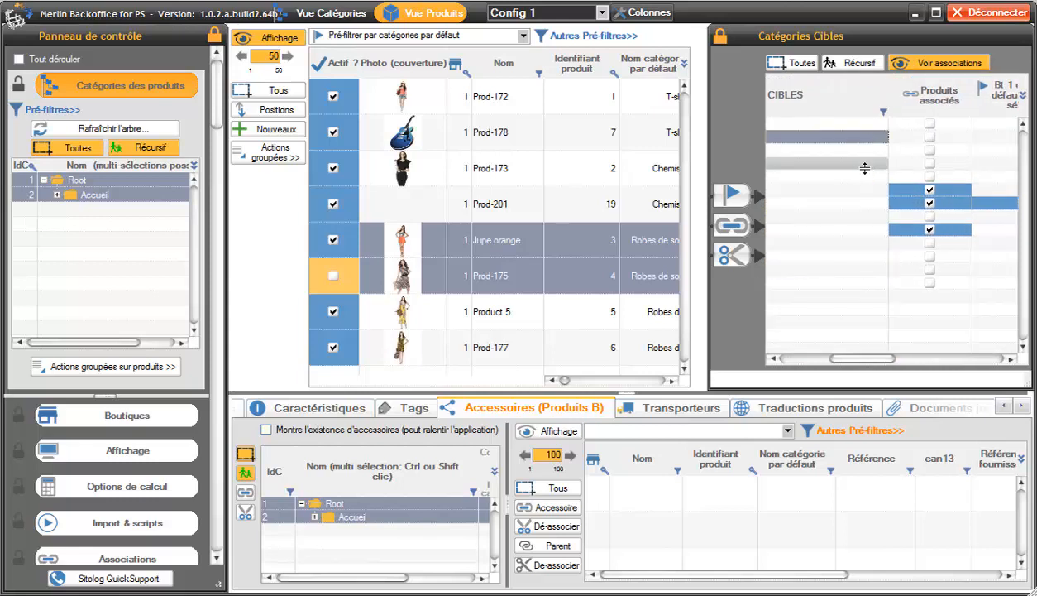
left_click(865, 178, "shift")
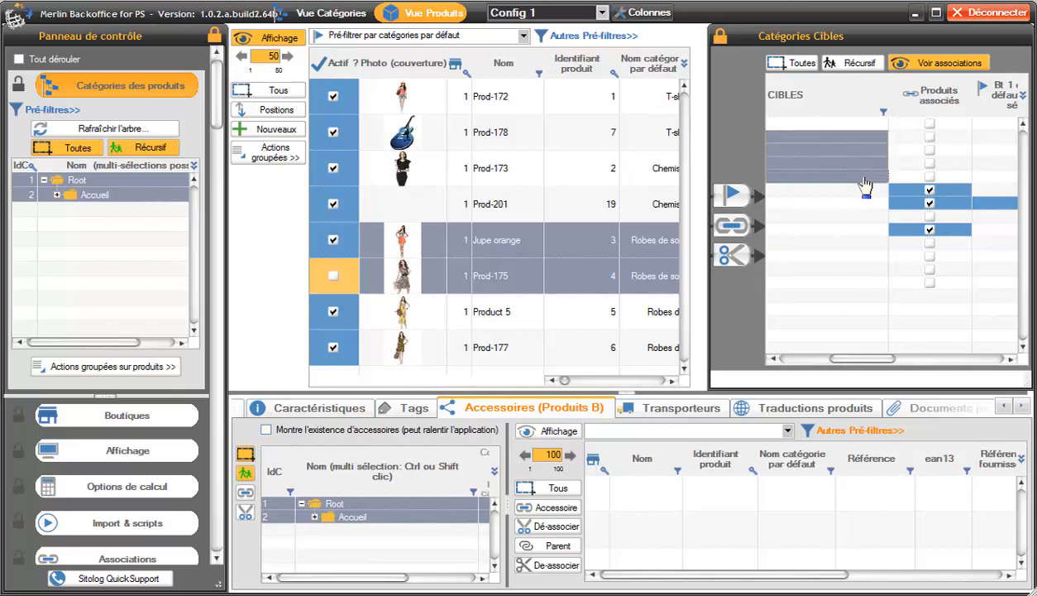
left_click_drag(874, 359, 834, 359)
left_click_drag(1008, 286, 888, 286)
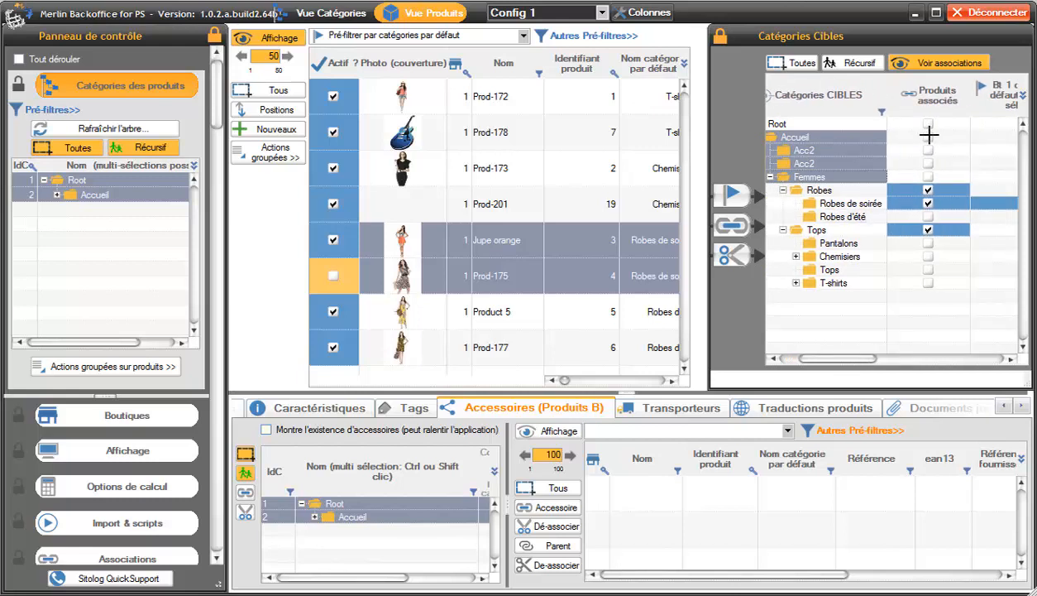
left_click(928, 136)
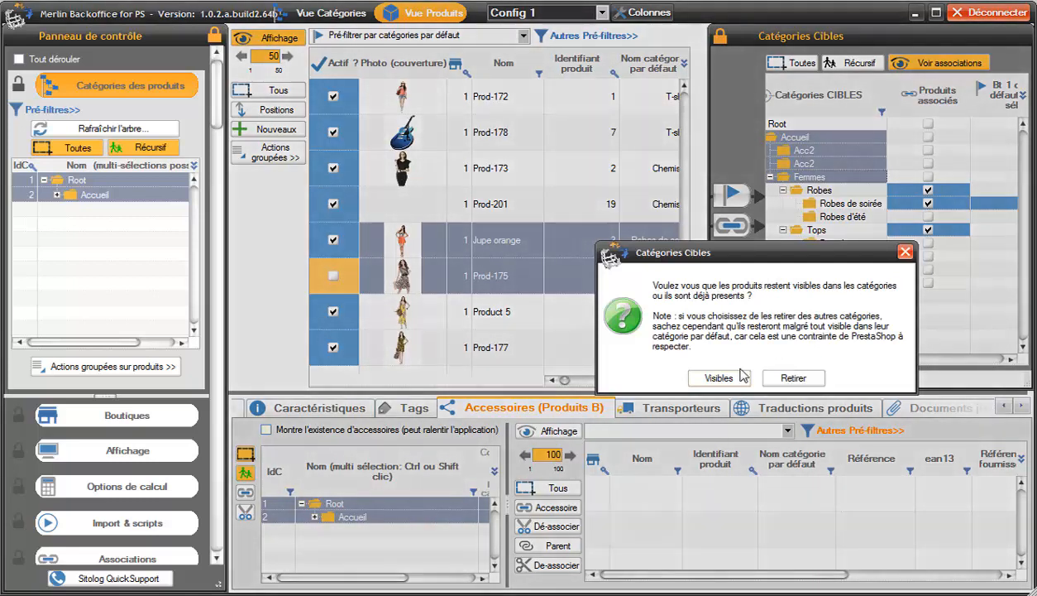
left_click(719, 378)
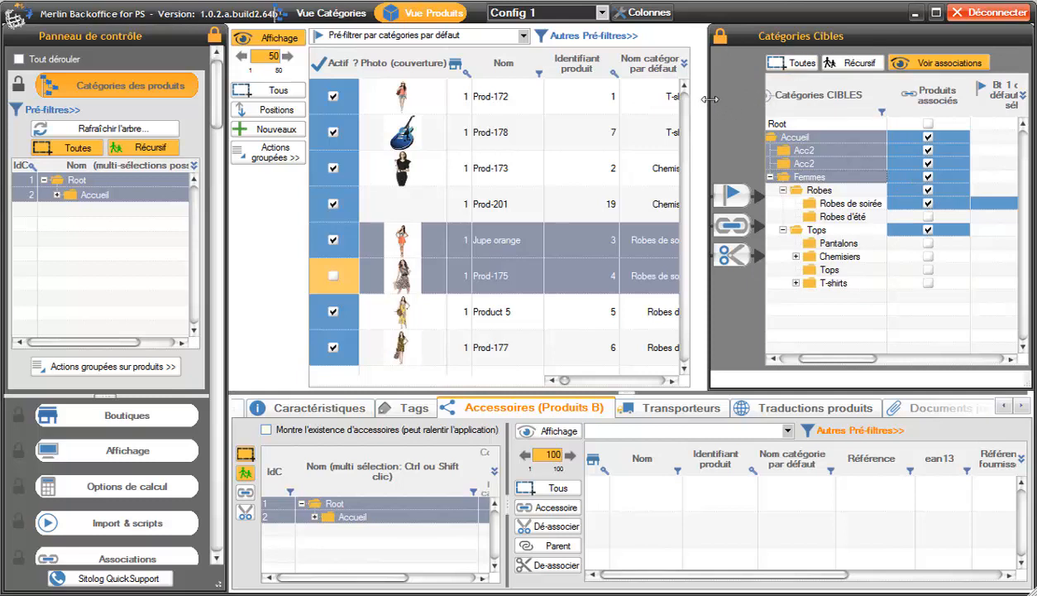
left_click(719, 38)
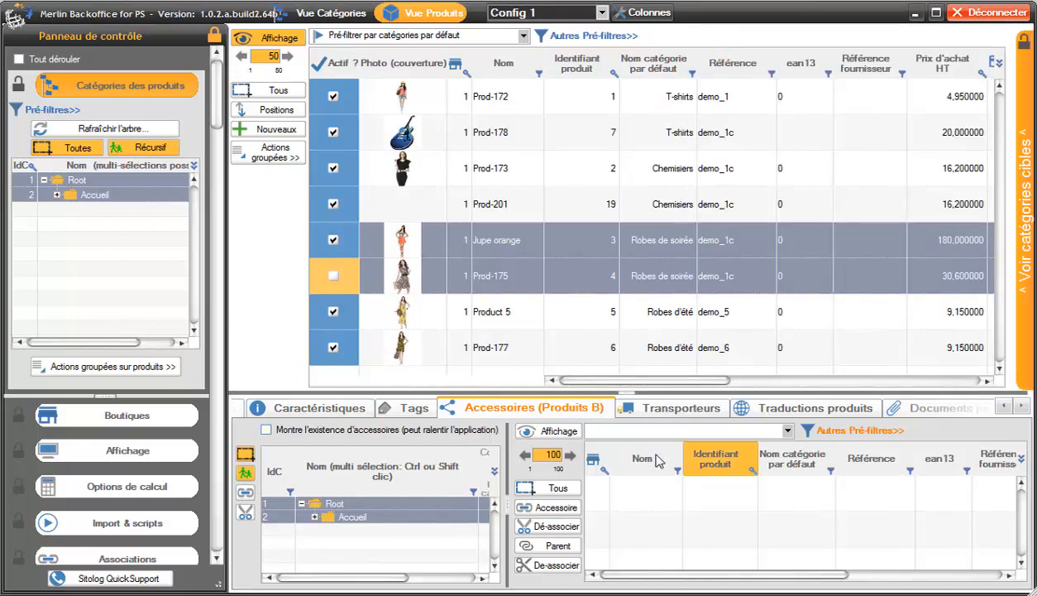
Switch to the category view and expand Accueil with all its subcategories selected
left_click(329, 15)
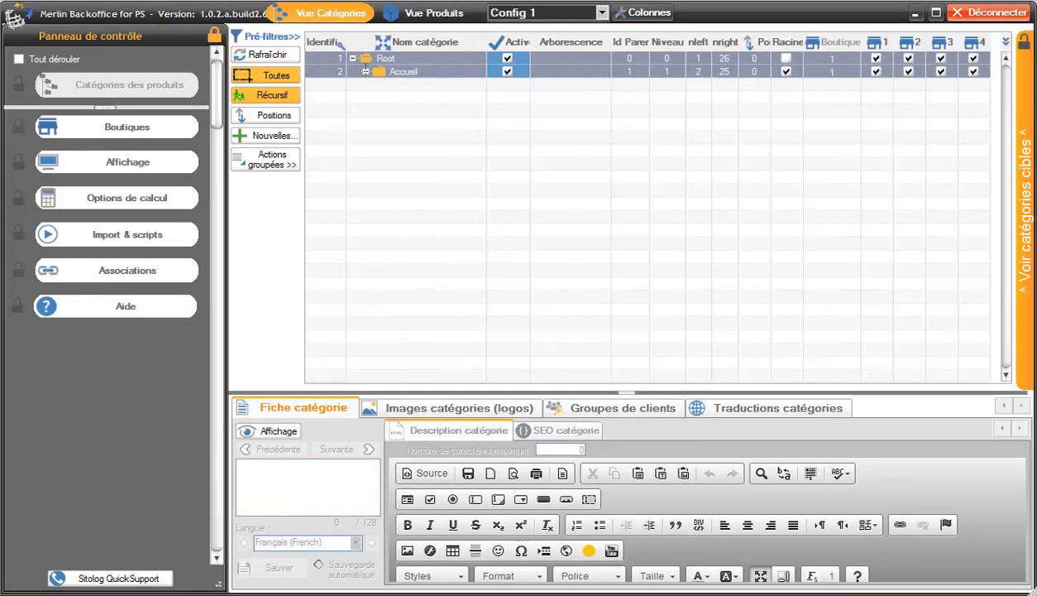
left_click(418, 71)
left_click(364, 71)
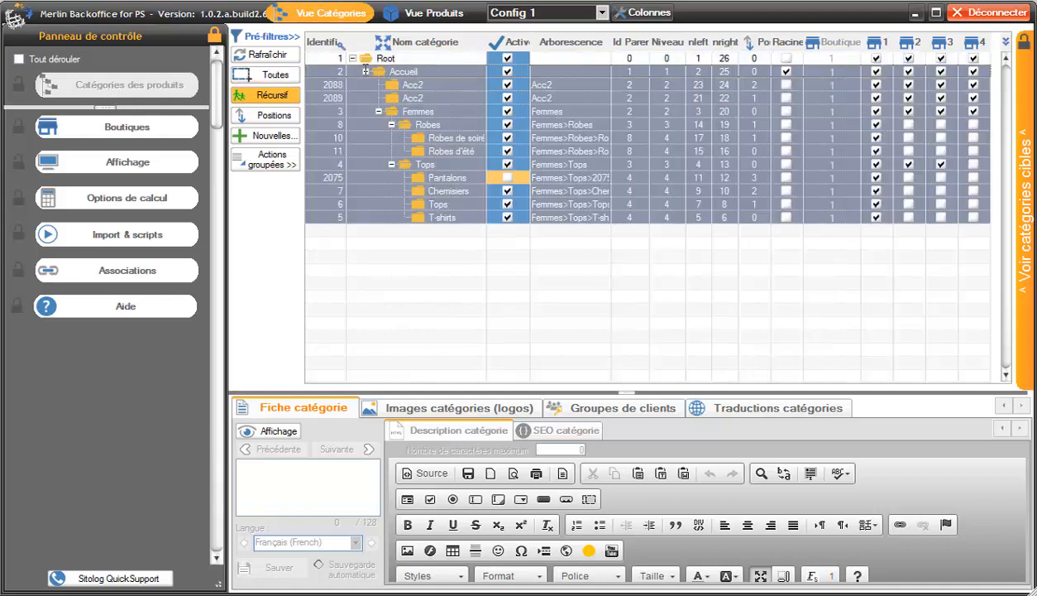
Rename the Femmes category to Femme, and look over the actions available for its name cell
left_click(439, 111)
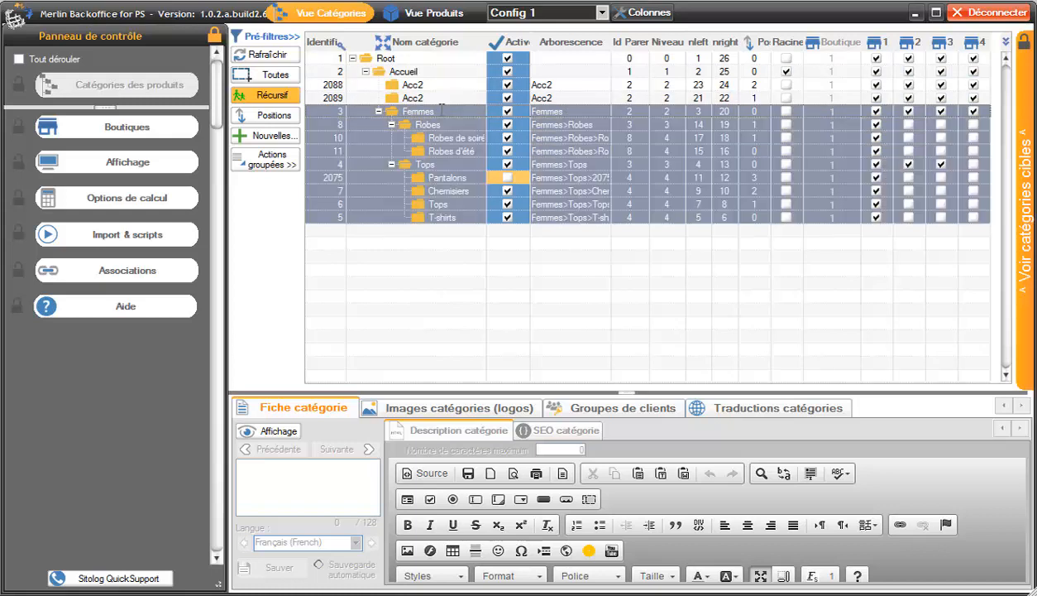
left_click(443, 110)
left_click(447, 109)
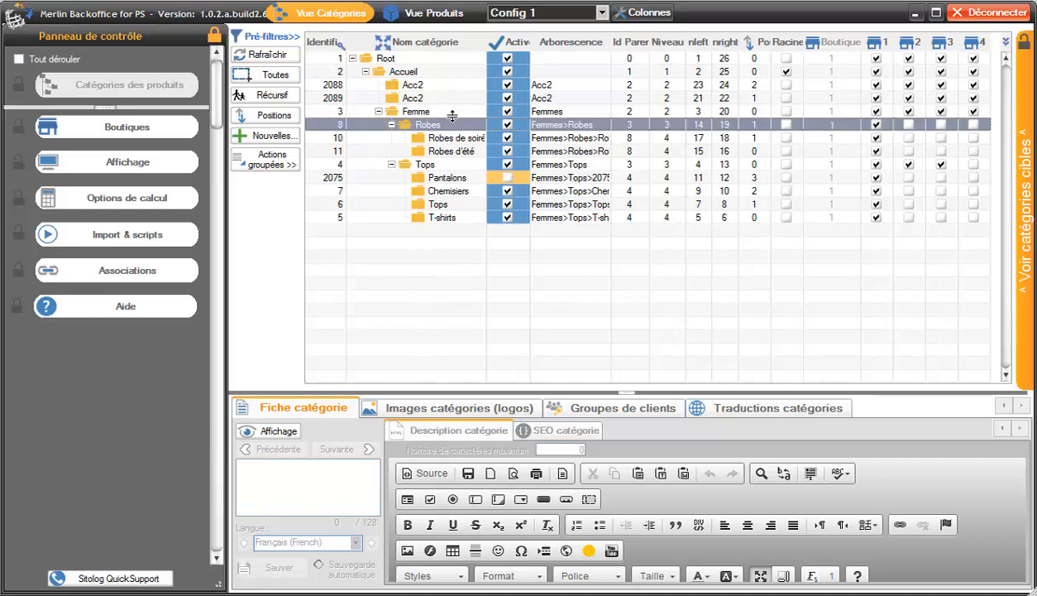
right_click(452, 116)
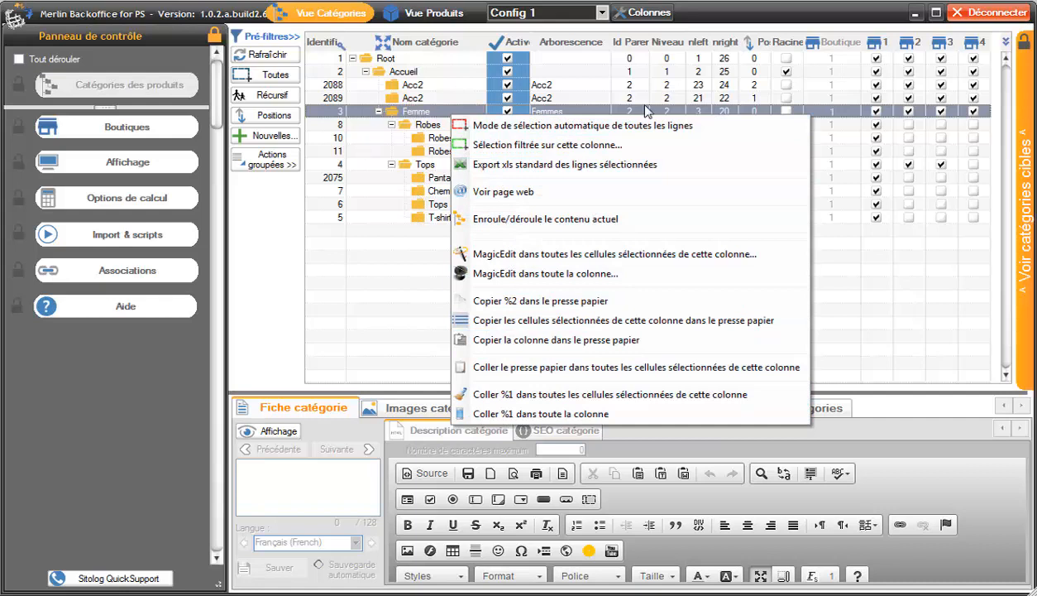
left_click(277, 294)
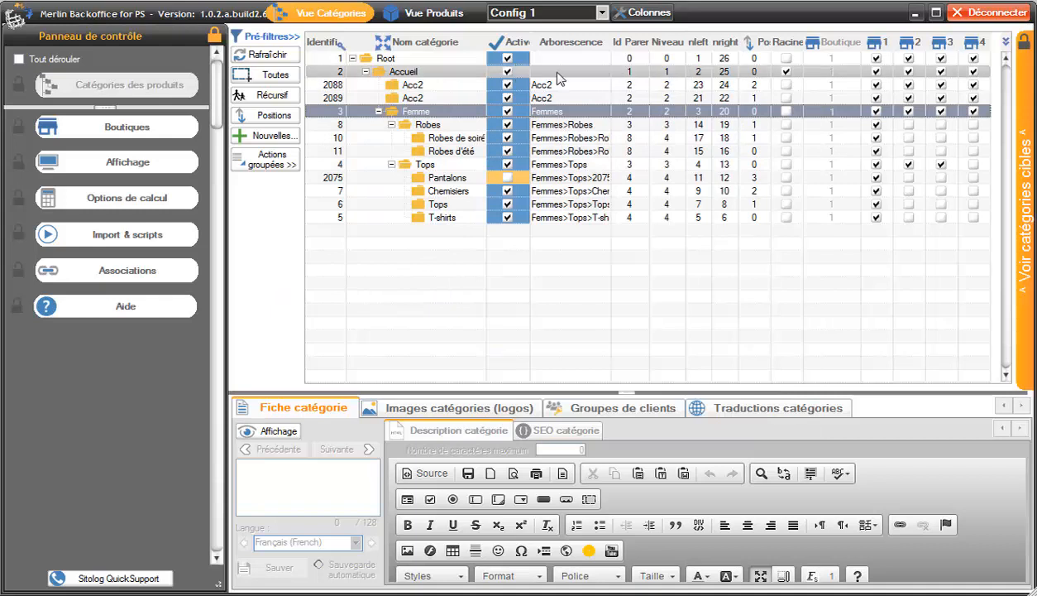
Add the Description and Méta description columns to the category configuration of Config 1, and widen Description in the category list
left_click(650, 14)
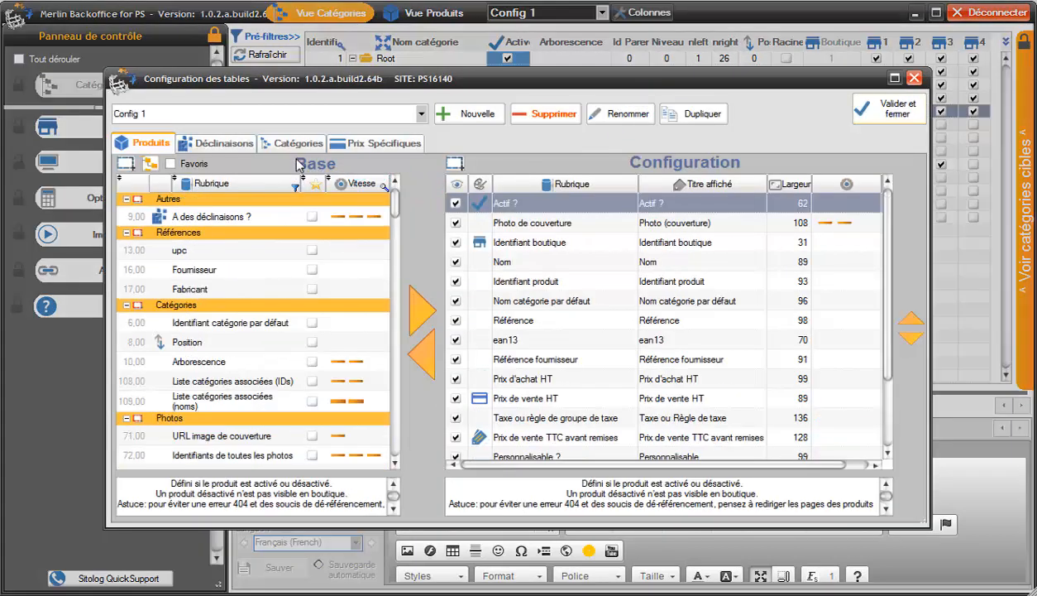
left_click(294, 144)
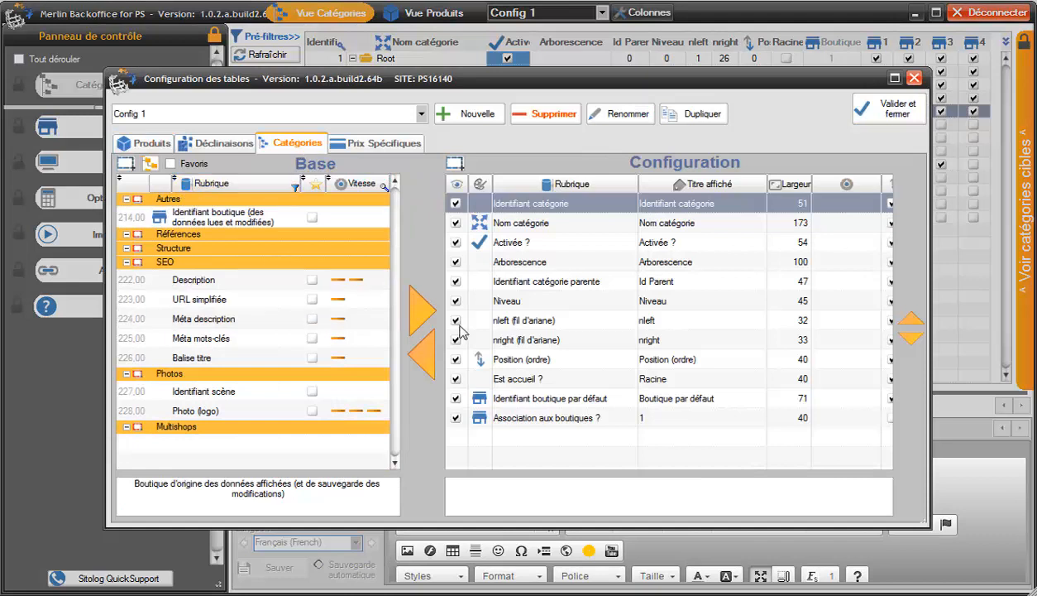
left_click_drag(199, 281, 644, 300)
left_click(210, 300)
left_click(895, 110)
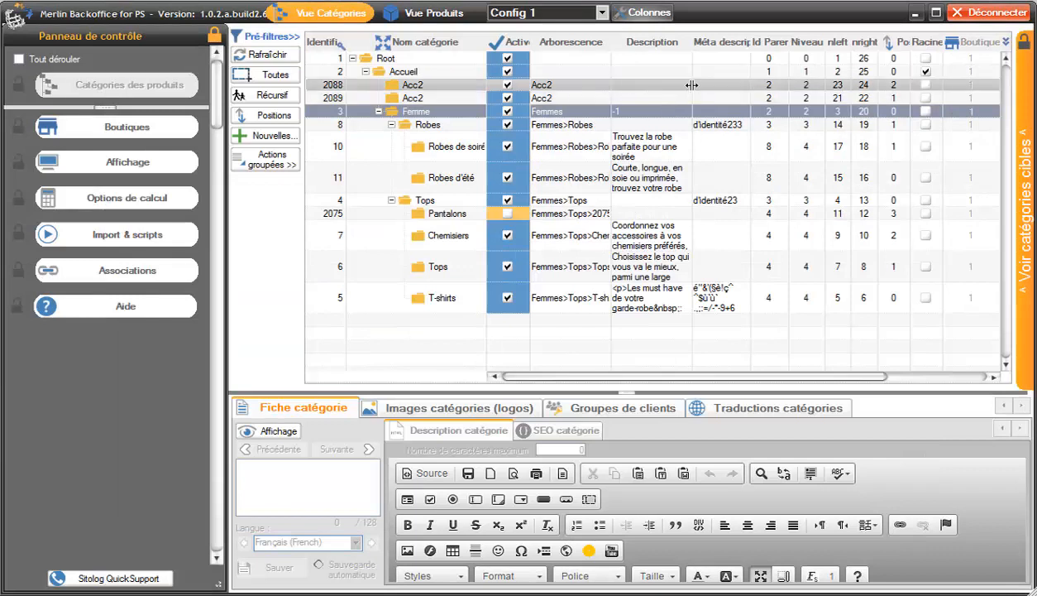
left_click_drag(691, 84, 792, 85)
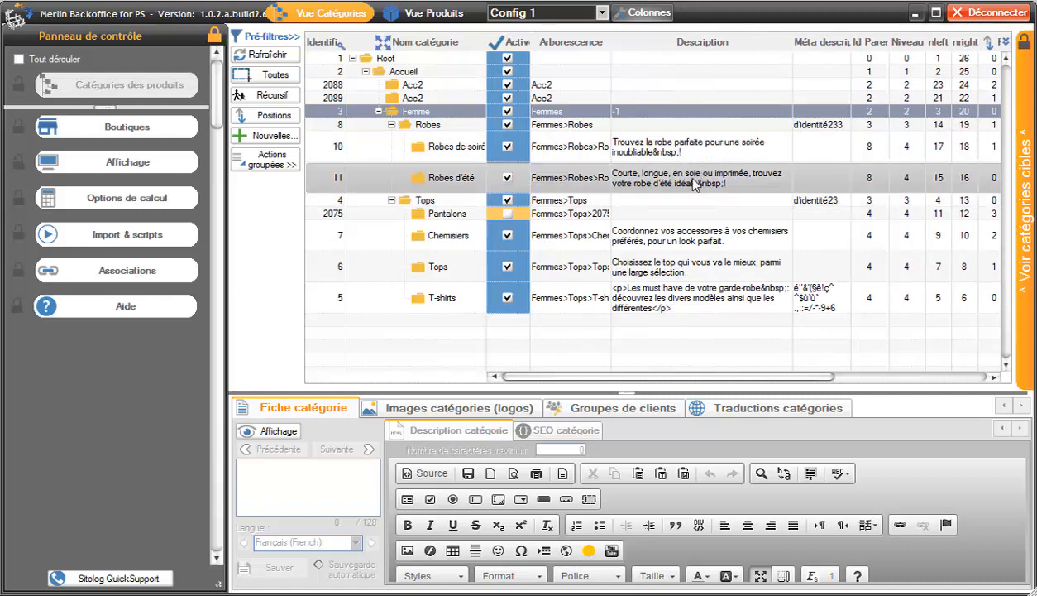
View Femme's category sheet in an enlarged detail area, turn off its display, and look at the category images section
left_click_drag(625, 390, 620, 269)
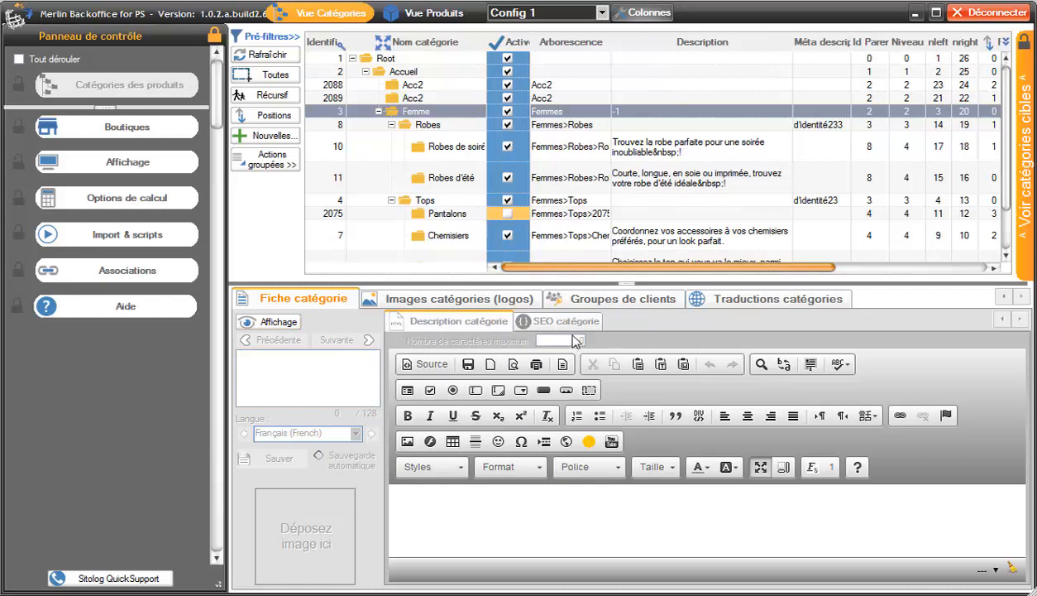
left_click(278, 322)
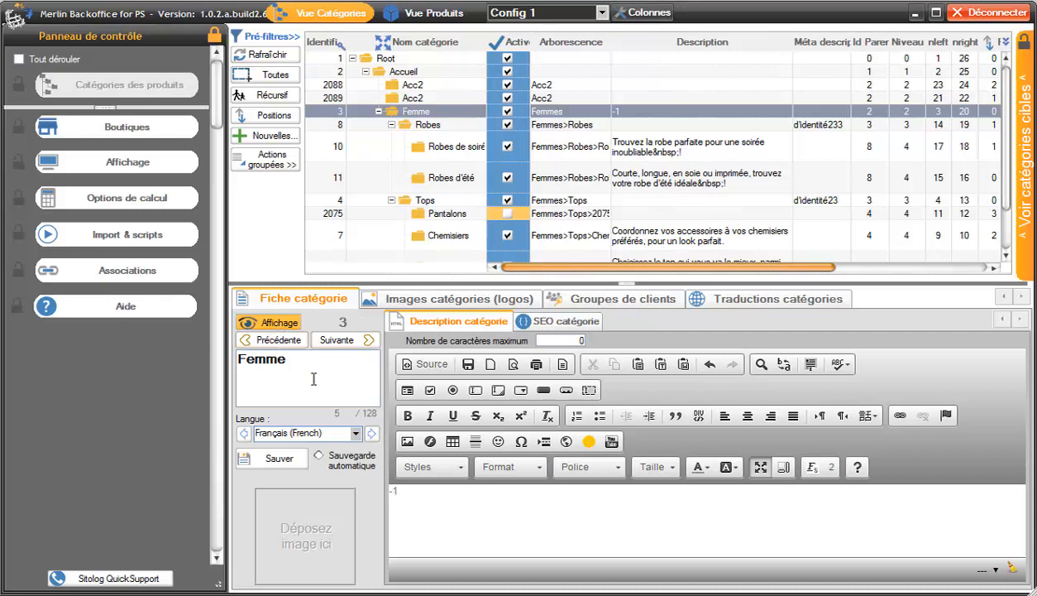
left_click(336, 340)
left_click(269, 340)
left_click(279, 322)
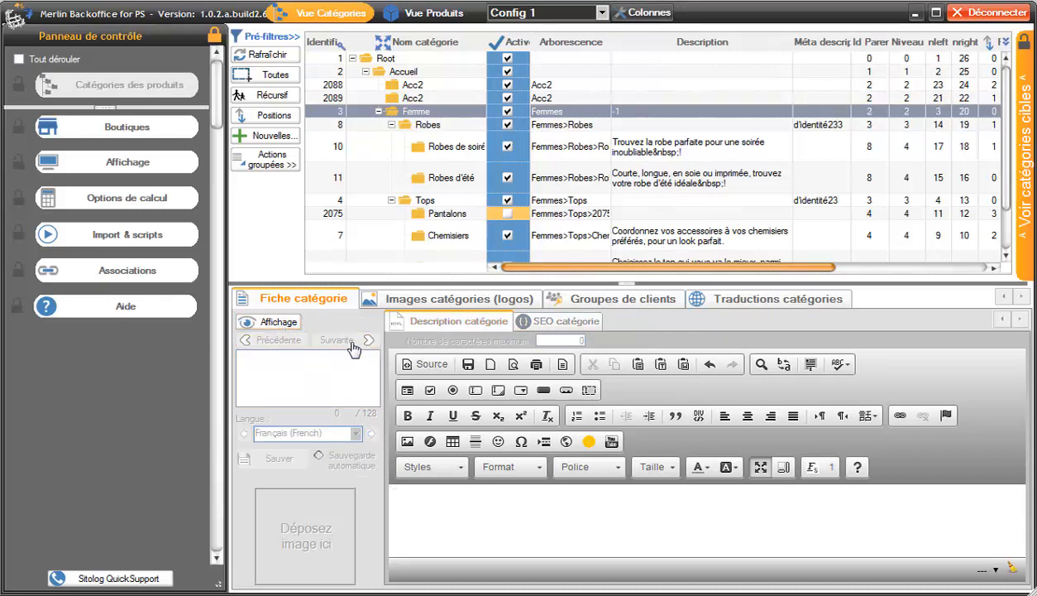
left_click(468, 300)
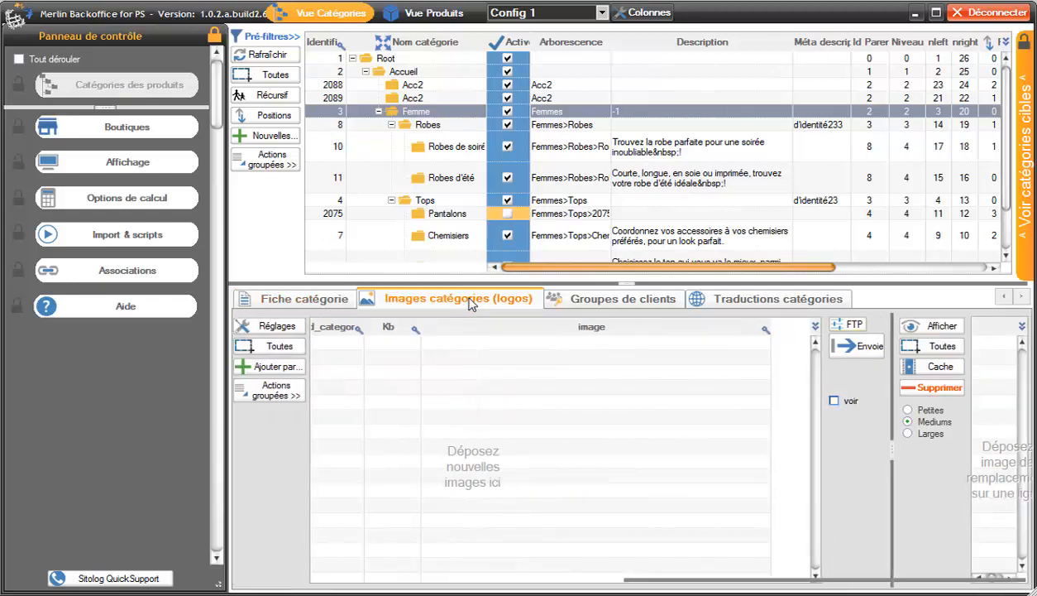
left_click_drag(892, 445, 642, 439)
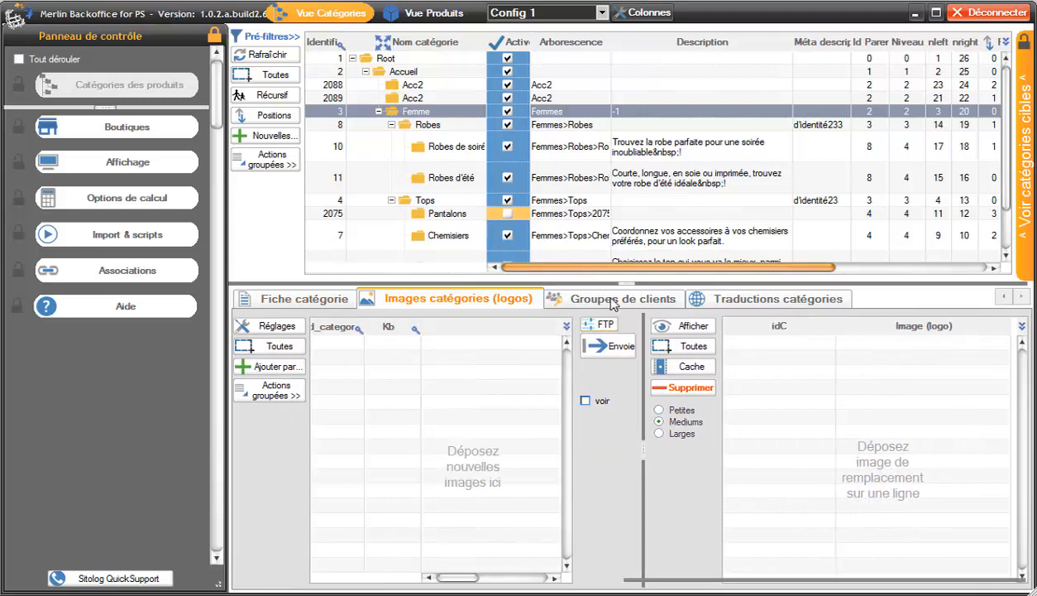
Display the translations of the Femme category and set its English name to Women
left_click(738, 300)
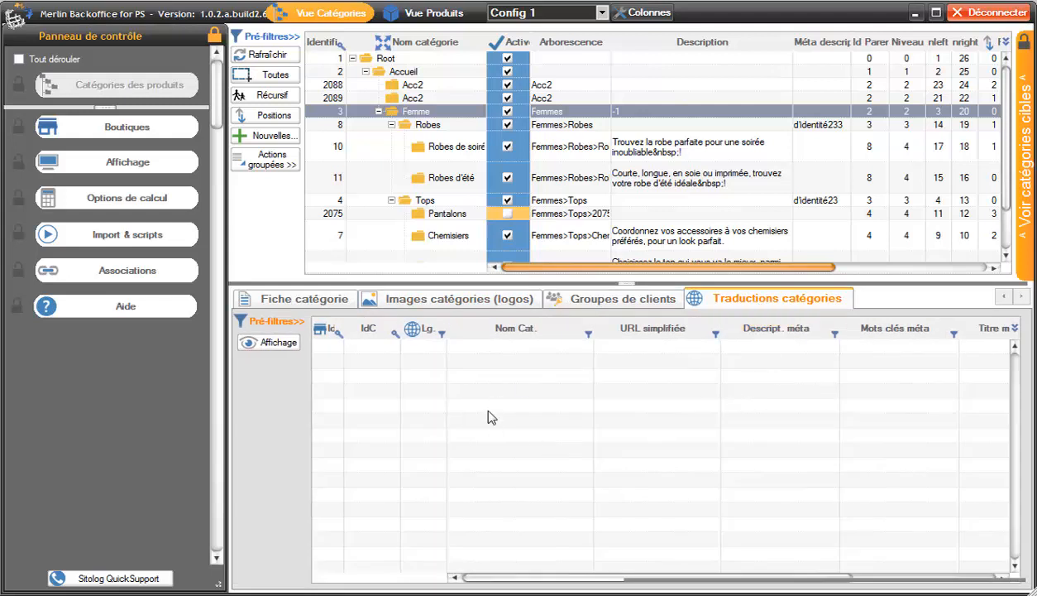
left_click(281, 349)
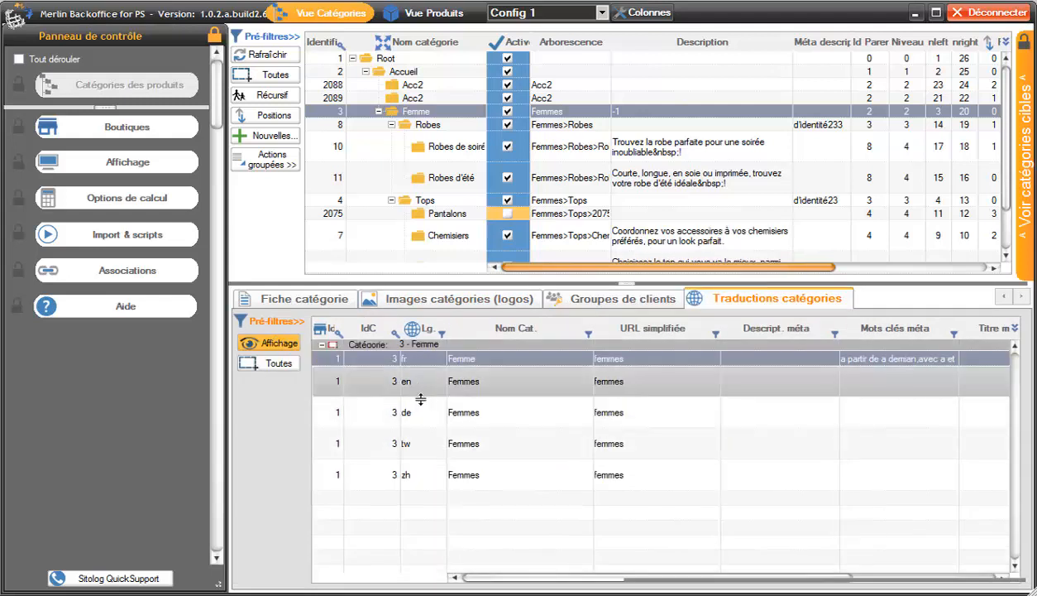
left_click(484, 384)
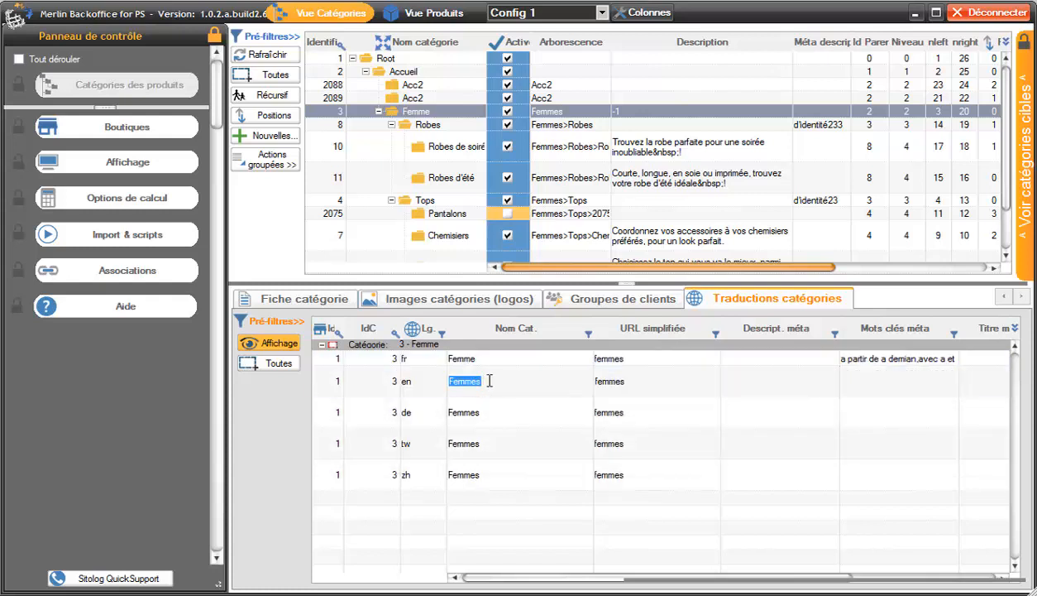
type("Women")
left_click(654, 384)
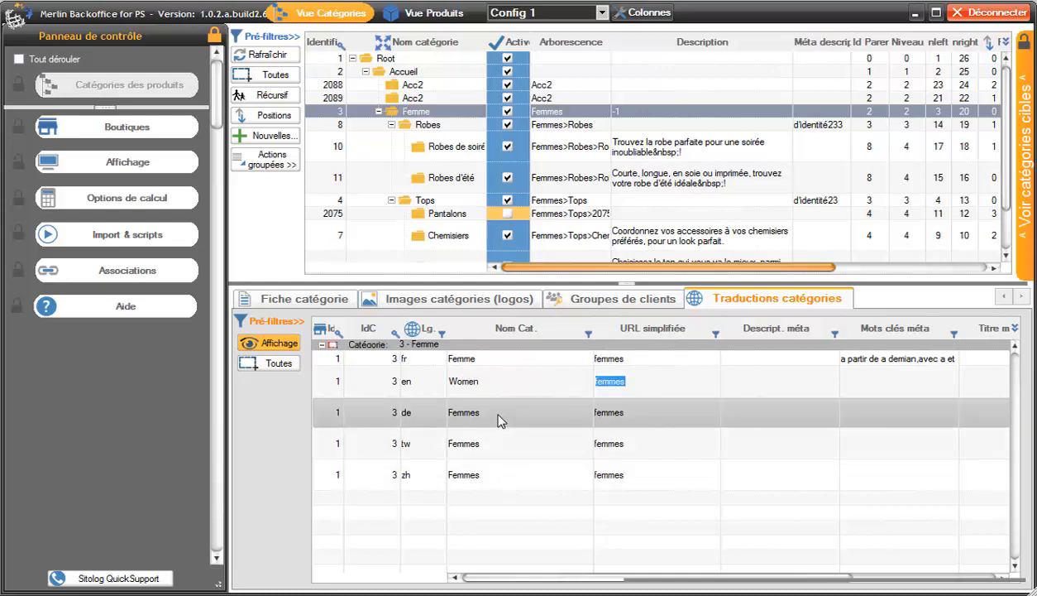
Apply the English category name Women to Femme's de, tw and zh translations with MagicEdit on the selected cells
left_click(498, 382)
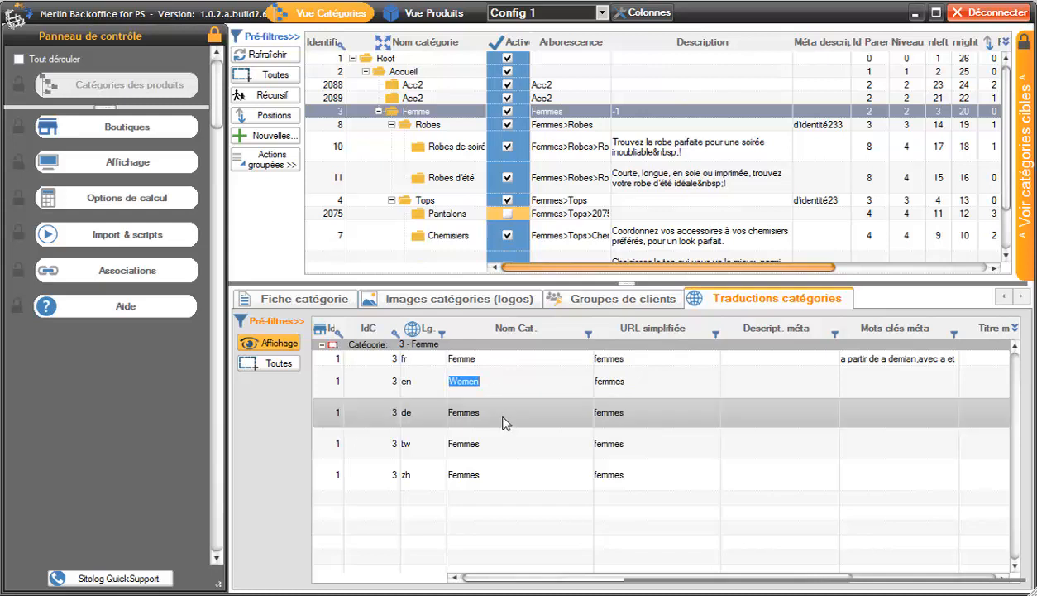
left_click(506, 421, "shift")
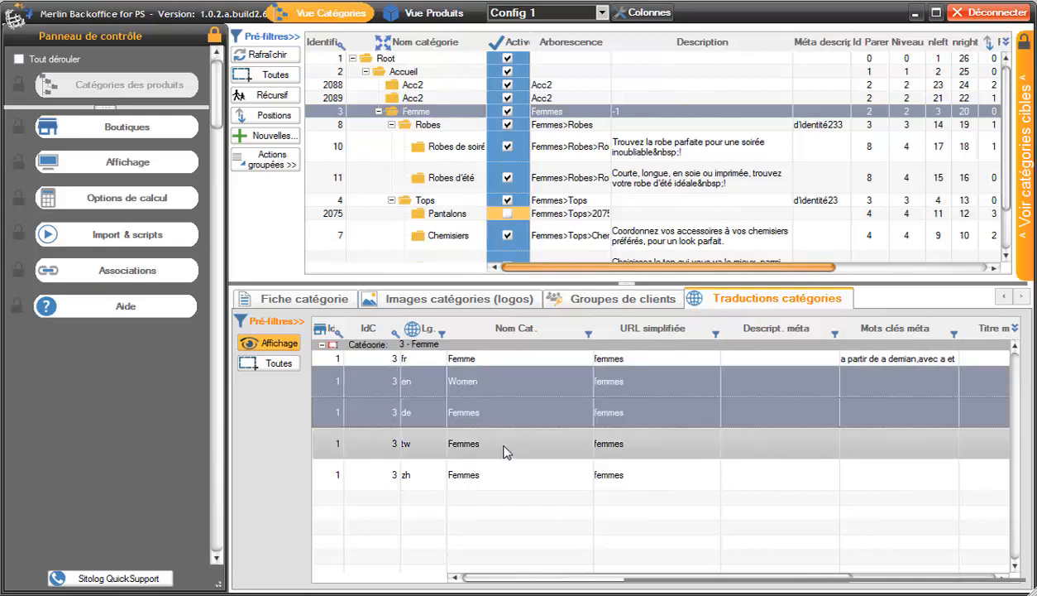
left_click(506, 451, "shift")
left_click(506, 480, "shift")
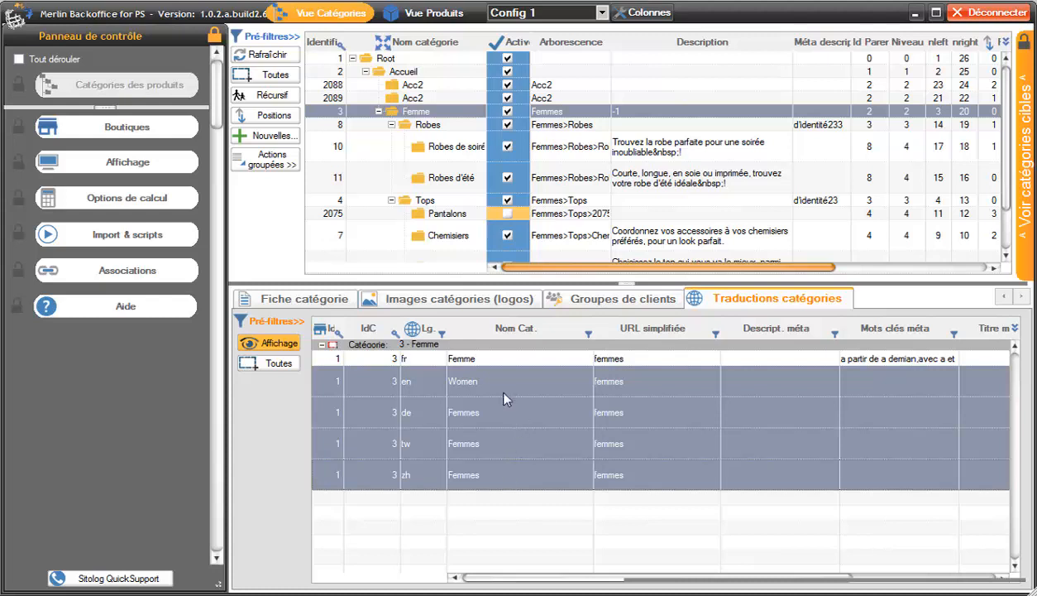
right_click(495, 385)
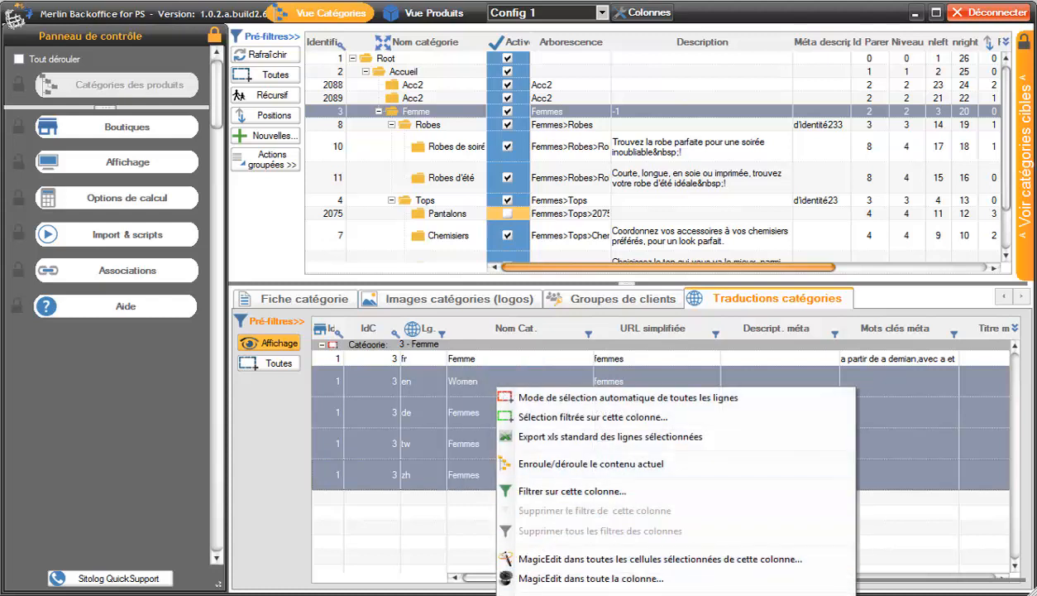
left_click(579, 558)
left_click(715, 425)
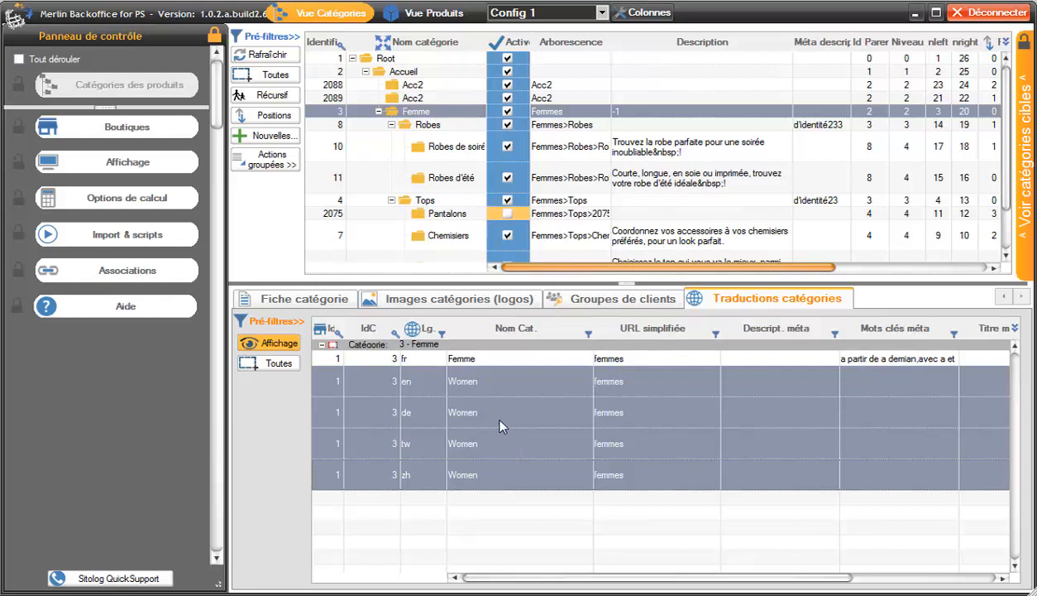
Display the customer groups, keep the target categories area open beside the category list, and widen its group reduction column
left_click(587, 302)
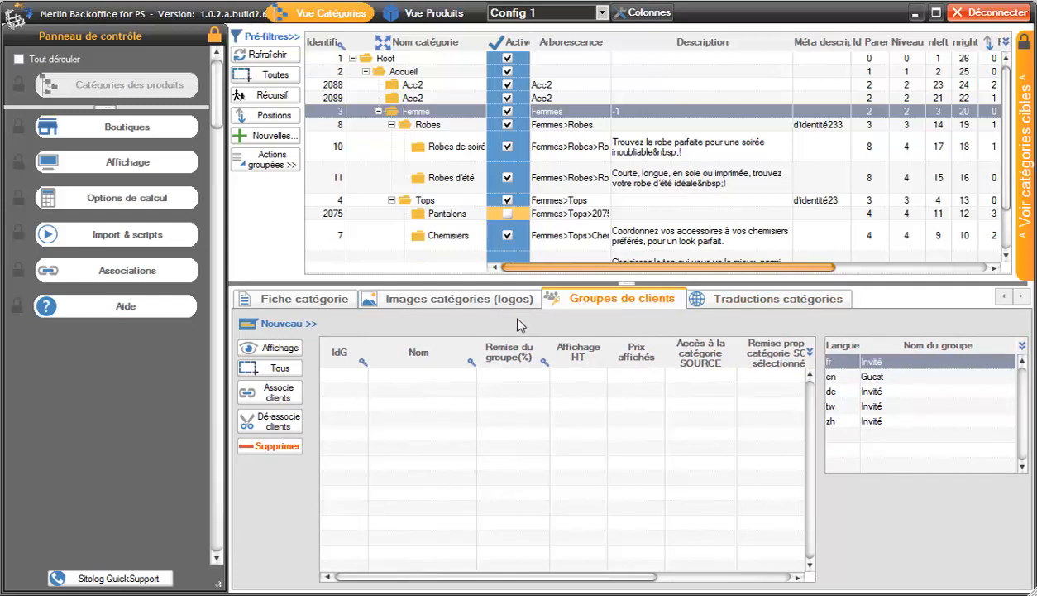
left_click(271, 348)
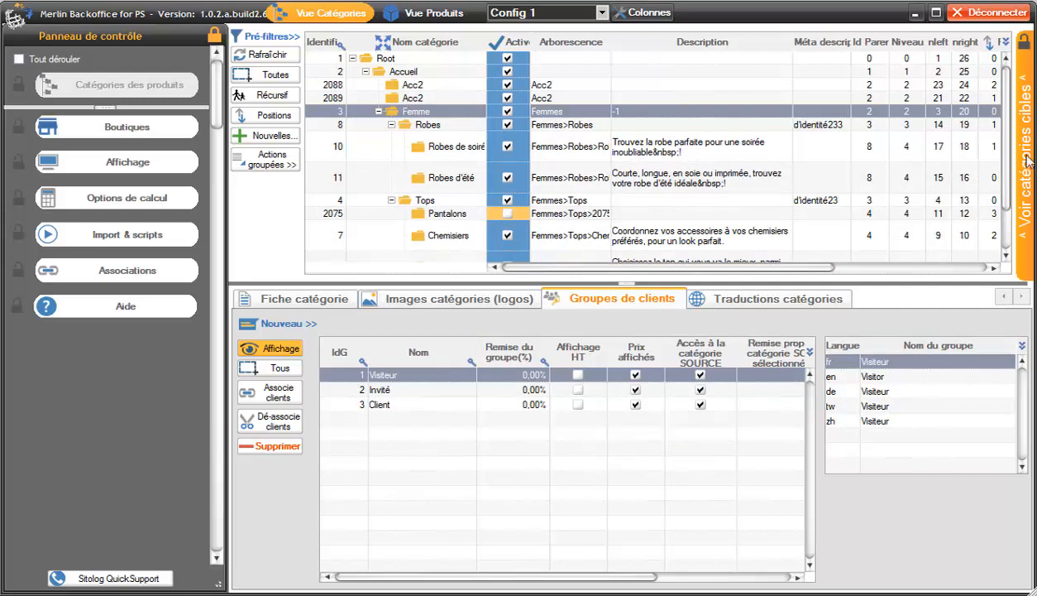
left_click(1024, 46)
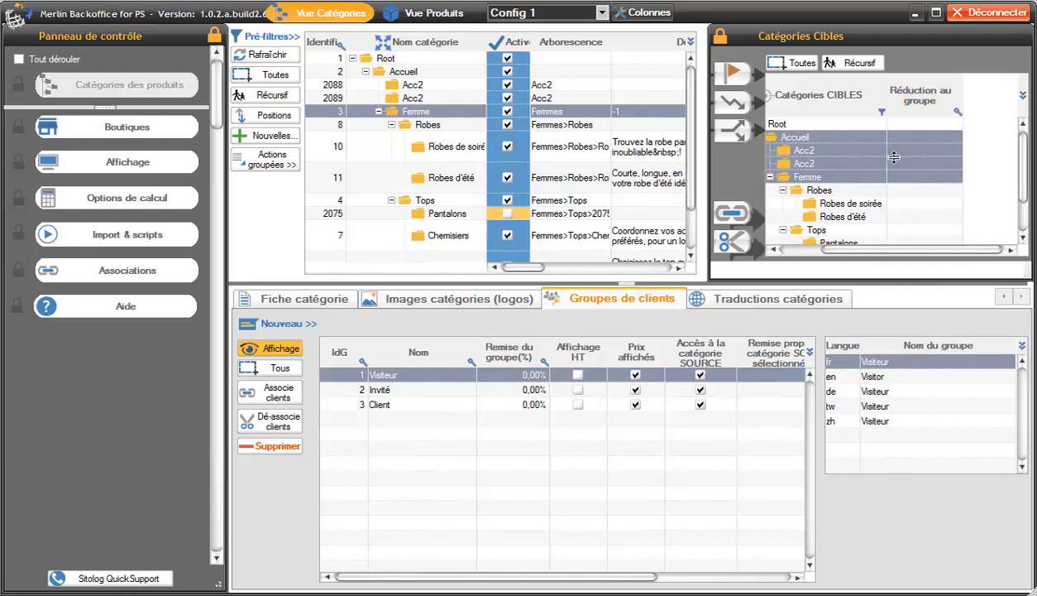
left_click_drag(963, 168, 1014, 169)
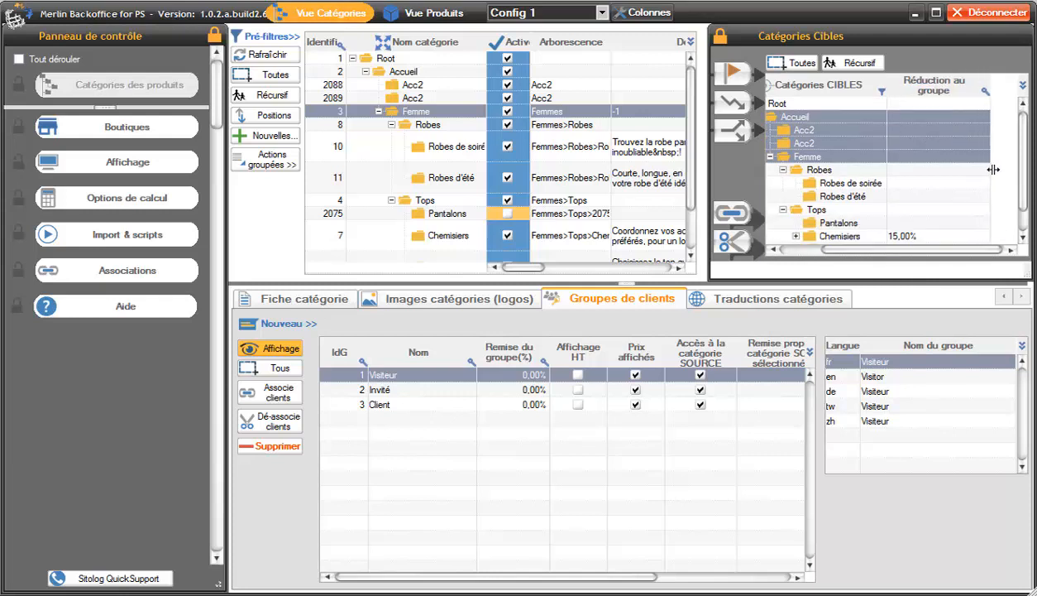
left_click_drag(927, 250, 885, 250)
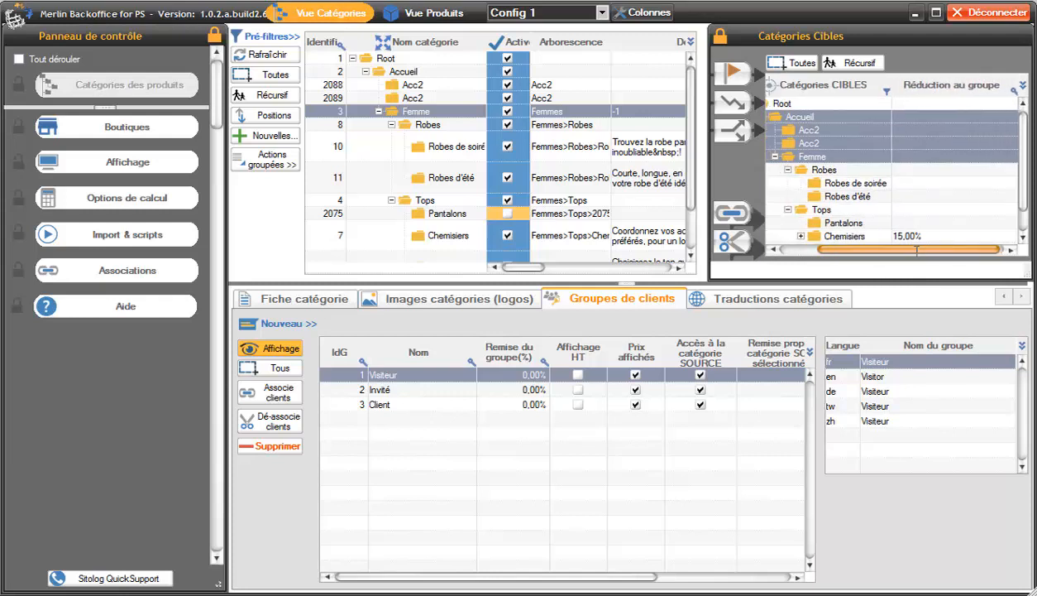
left_click_drag(943, 180, 954, 180)
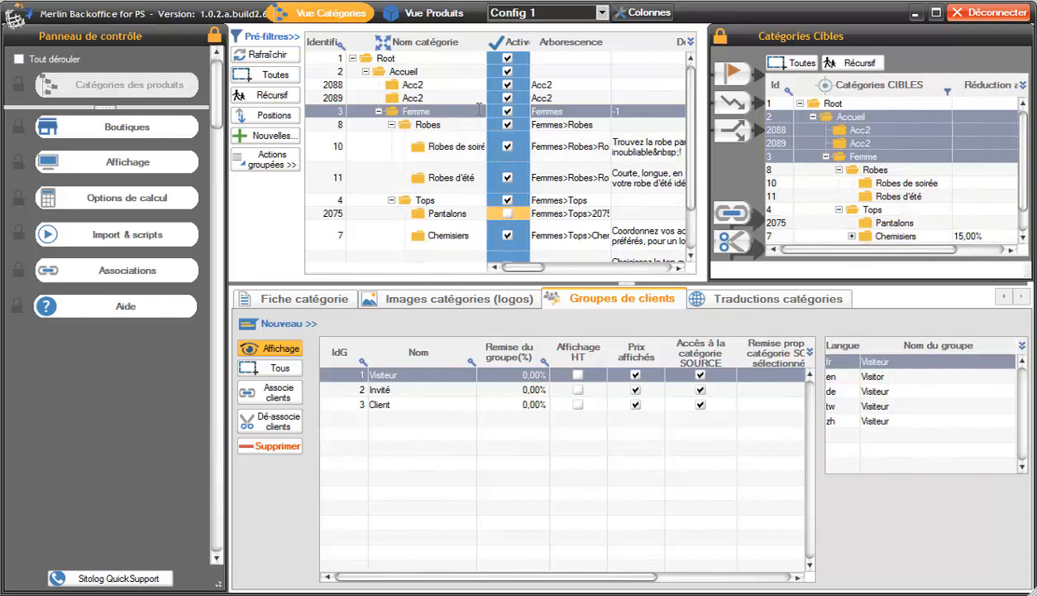
Move the Acc2 category with ID 2088 into the target category Robes, and expand Robes to check its subcategories
left_click(452, 85)
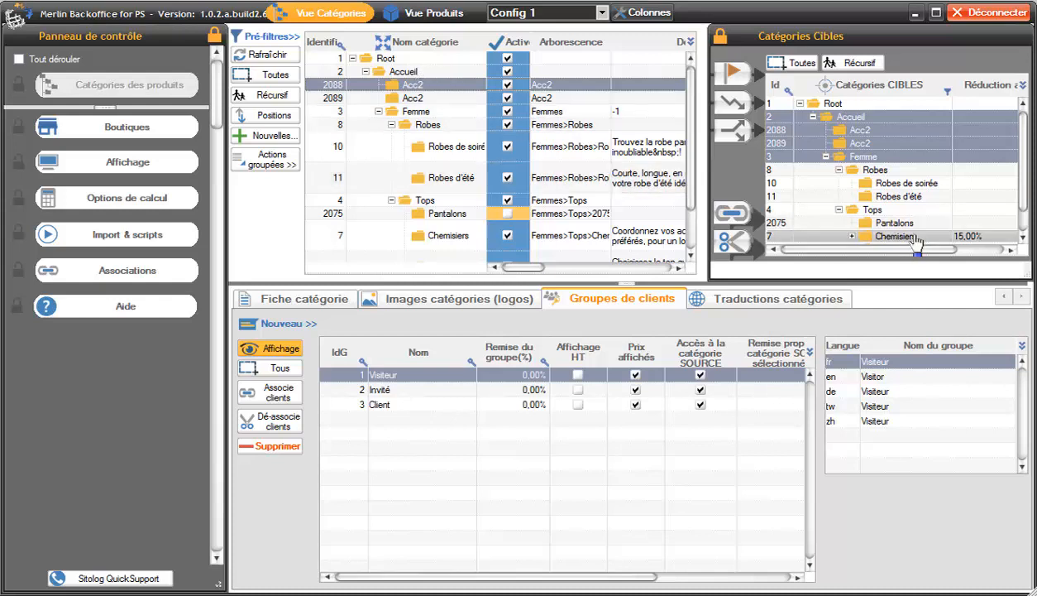
left_click(871, 164)
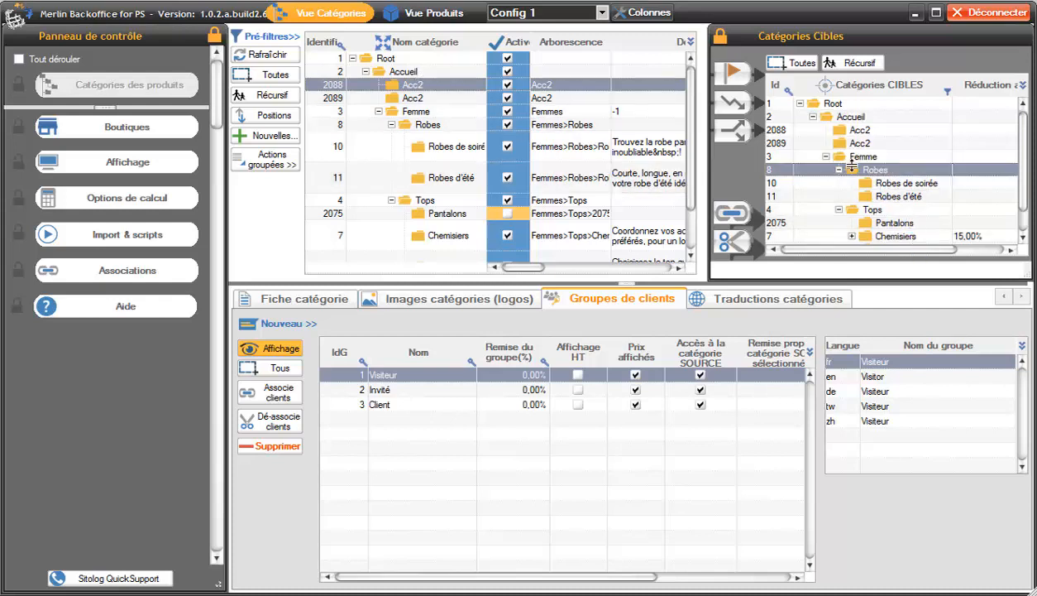
left_click_drag(438, 85, 877, 172)
left_click(734, 107)
left_click(705, 382)
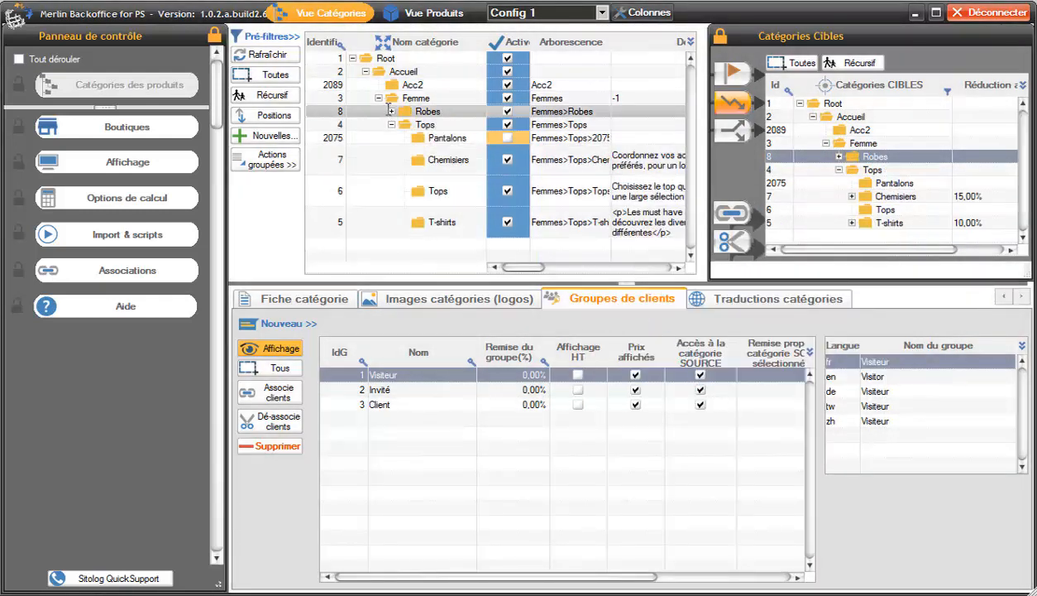
left_click(391, 110)
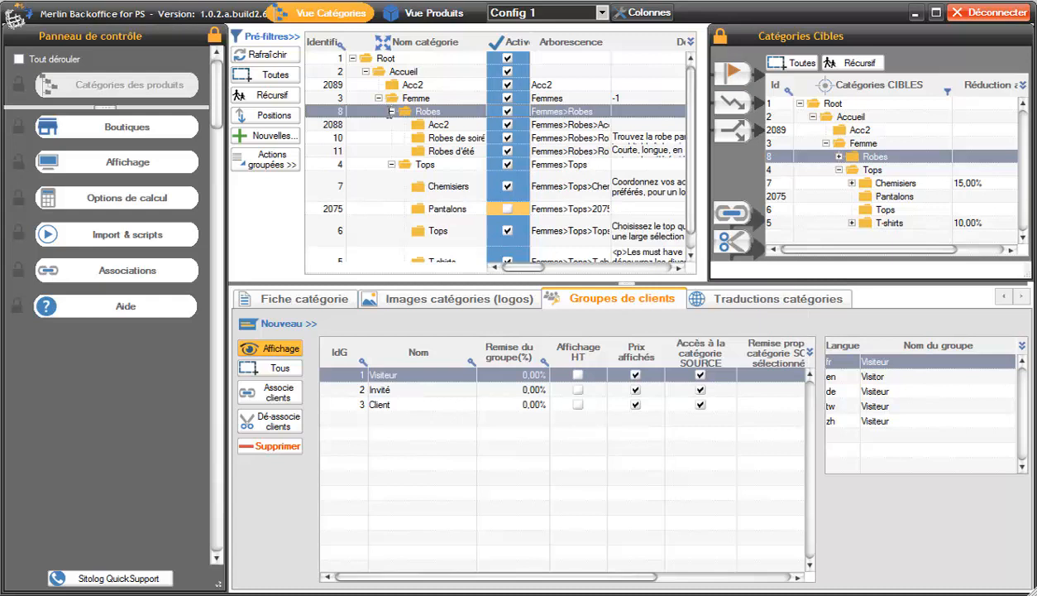
left_click(452, 124)
left_click_drag(436, 120, 908, 174)
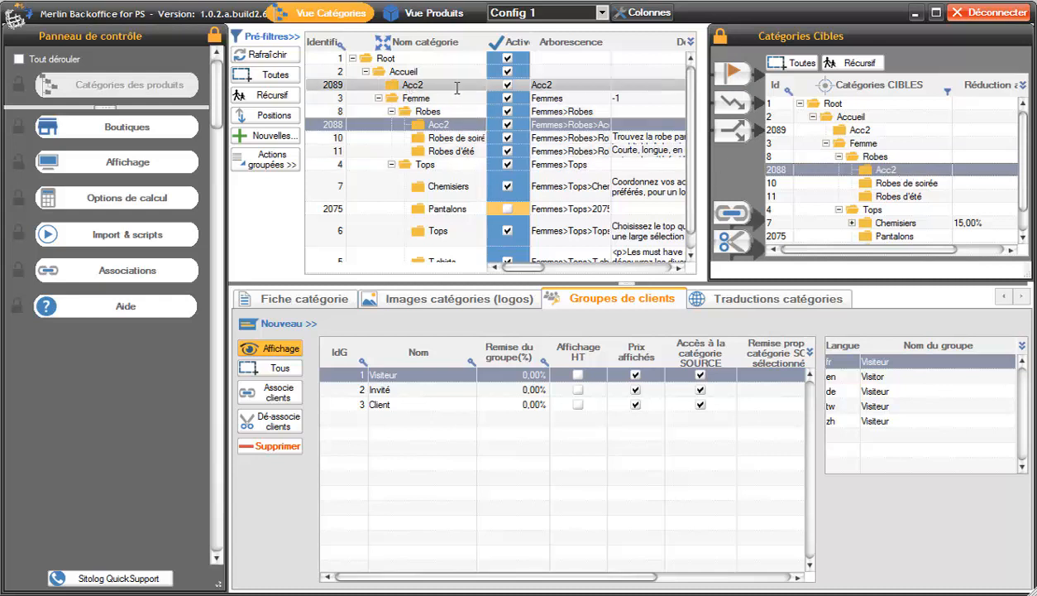
Move the Robes category with its subcategories into the target category Tops, and expand Robes in its new location
left_click(420, 111)
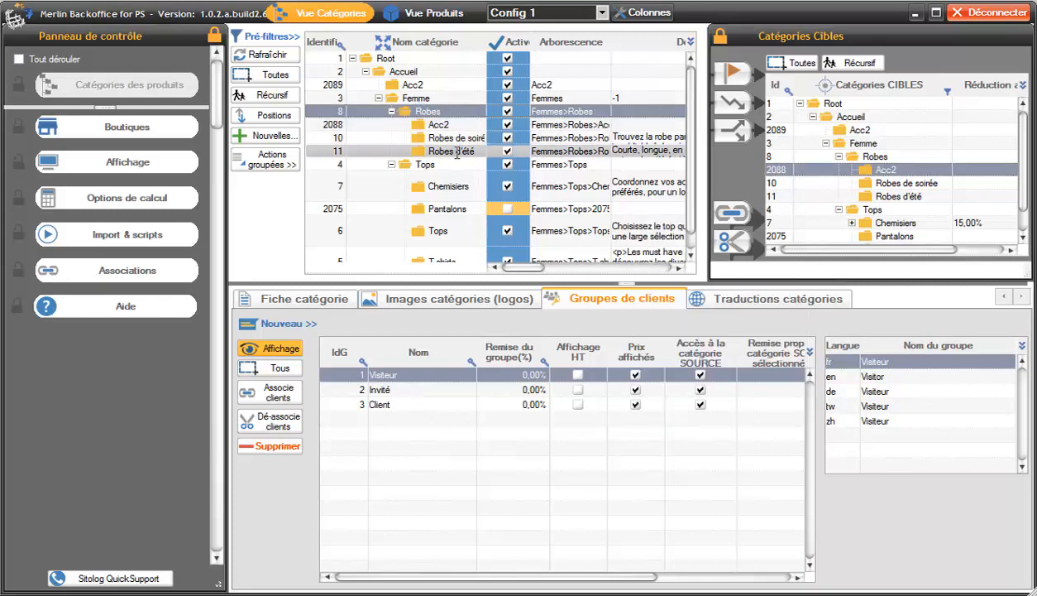
left_click(862, 211)
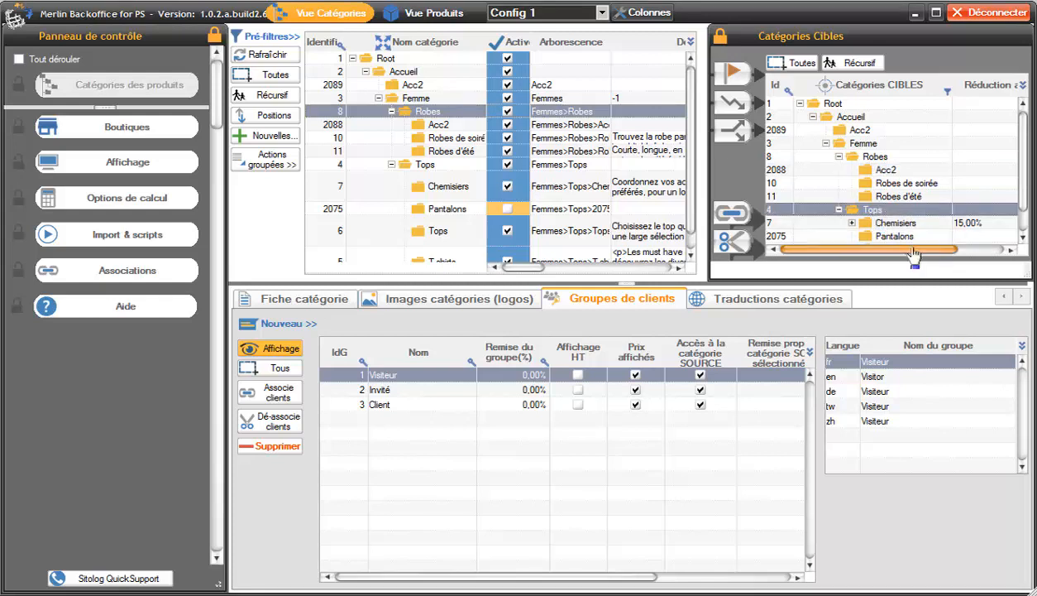
left_click(731, 102)
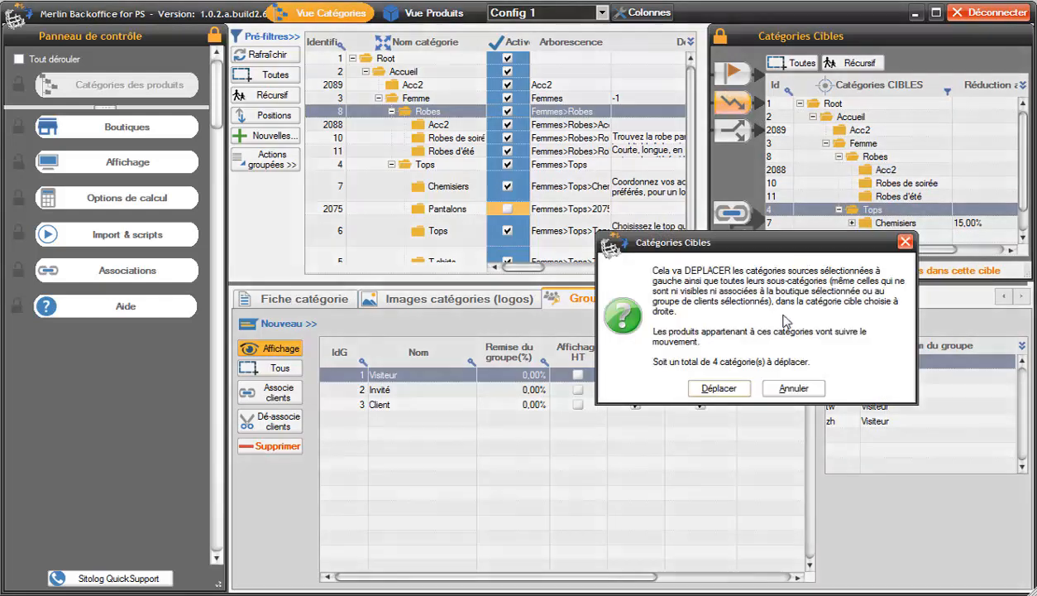
left_click(718, 388)
left_click(392, 111)
left_click(434, 150)
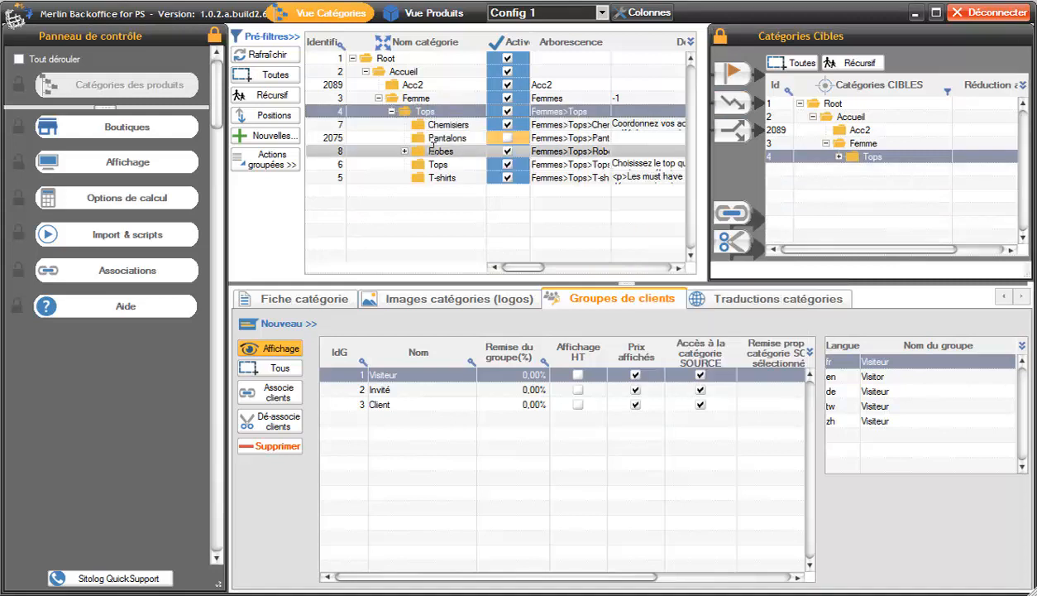
left_click(406, 151)
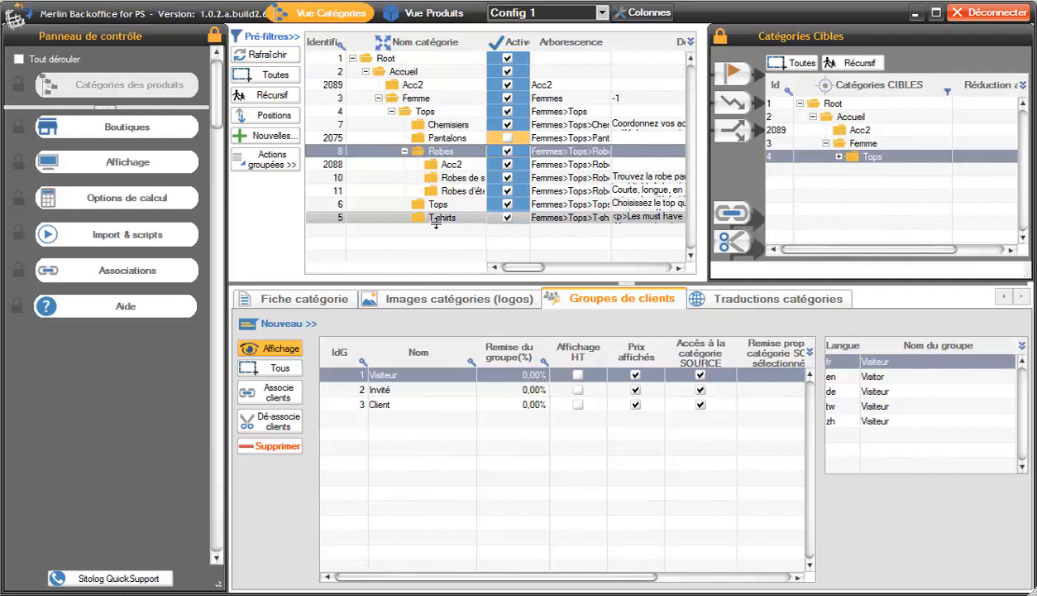
Narrow the target category name column and set the Invité group's reduction on Tops to 10%
left_click_drag(436, 222, 970, 112)
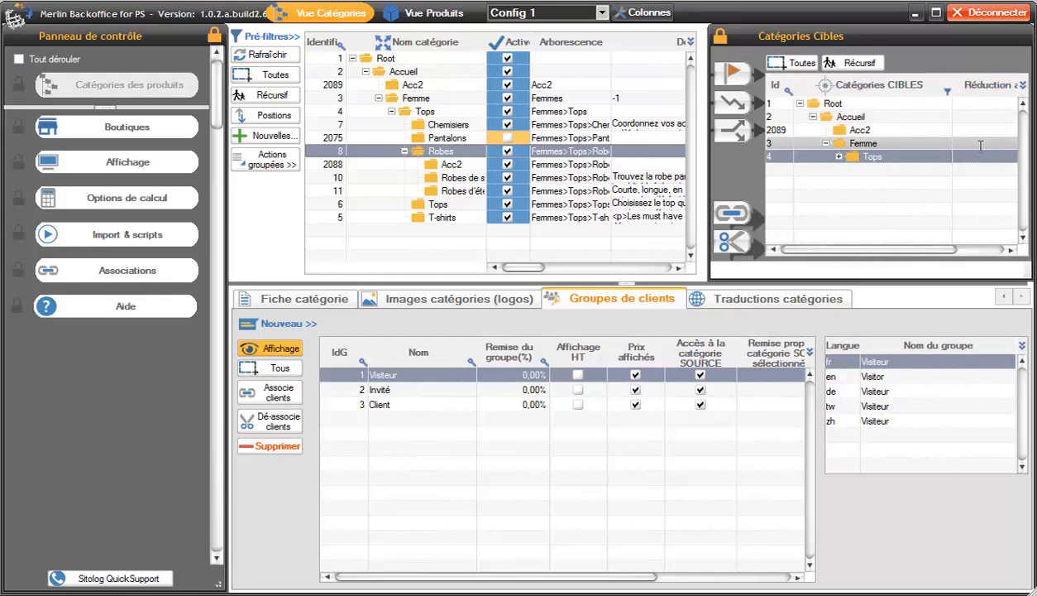
left_click_drag(952, 138, 901, 137)
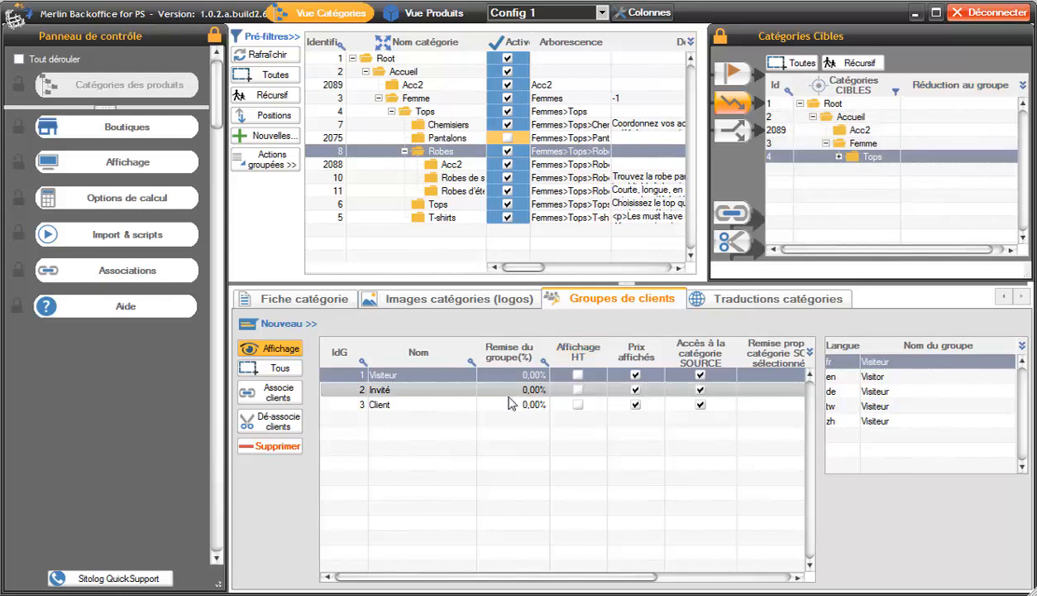
left_click(434, 390)
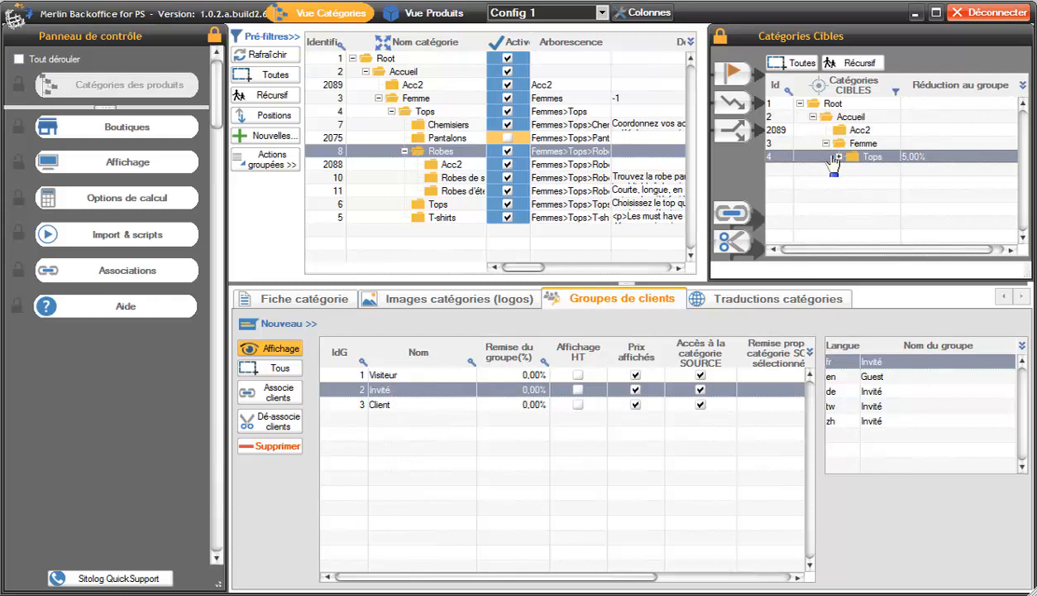
left_click(921, 155)
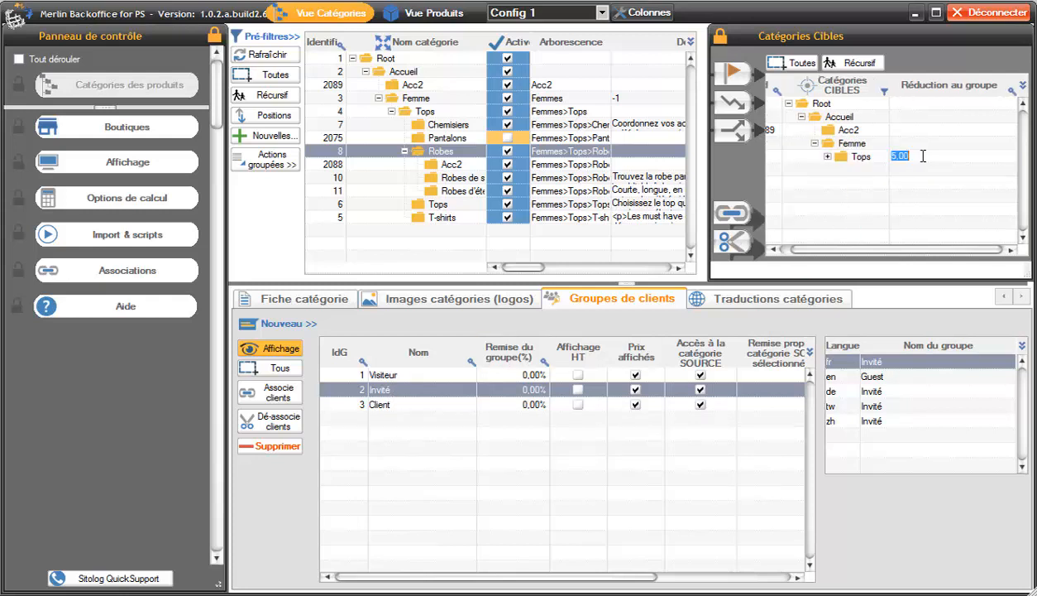
type("10")
left_click(901, 142)
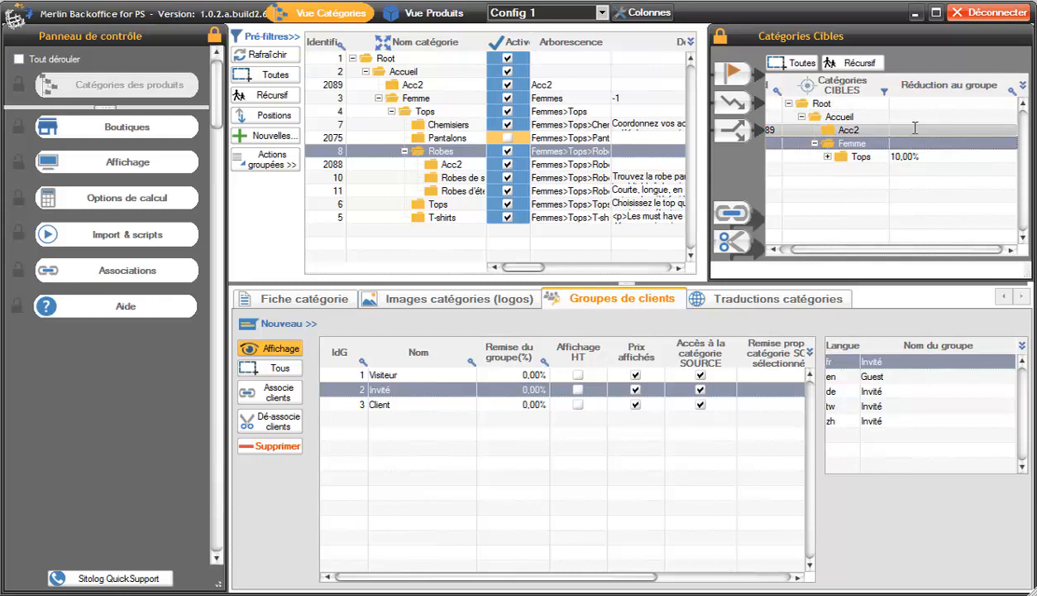
Select Acc2, Femme and Tops together in the target categories and look over the actions available for their group reduction cells
left_click(916, 129, "ctrl")
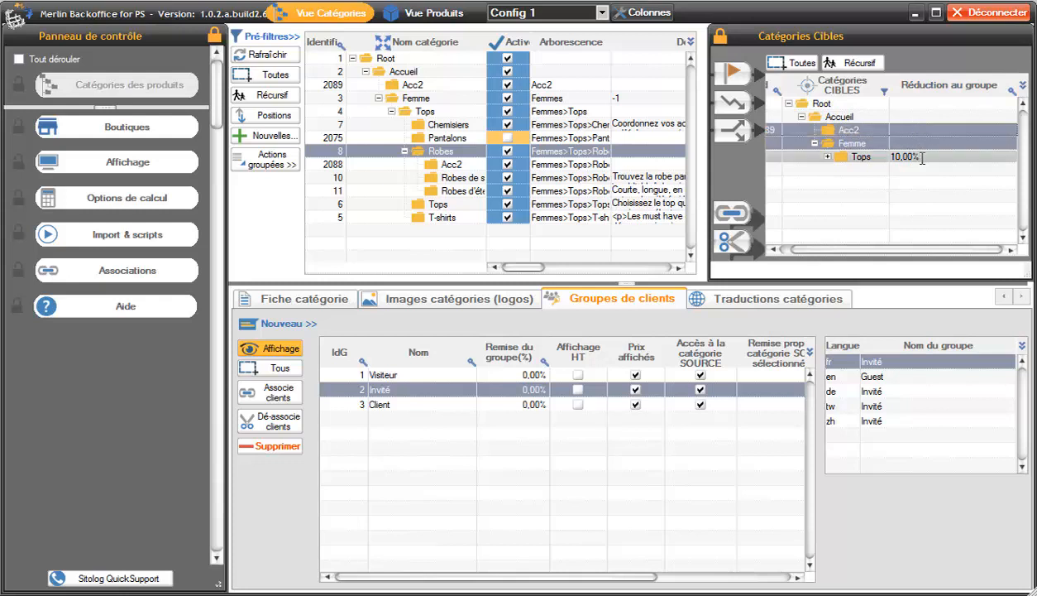
left_click(922, 157, "ctrl")
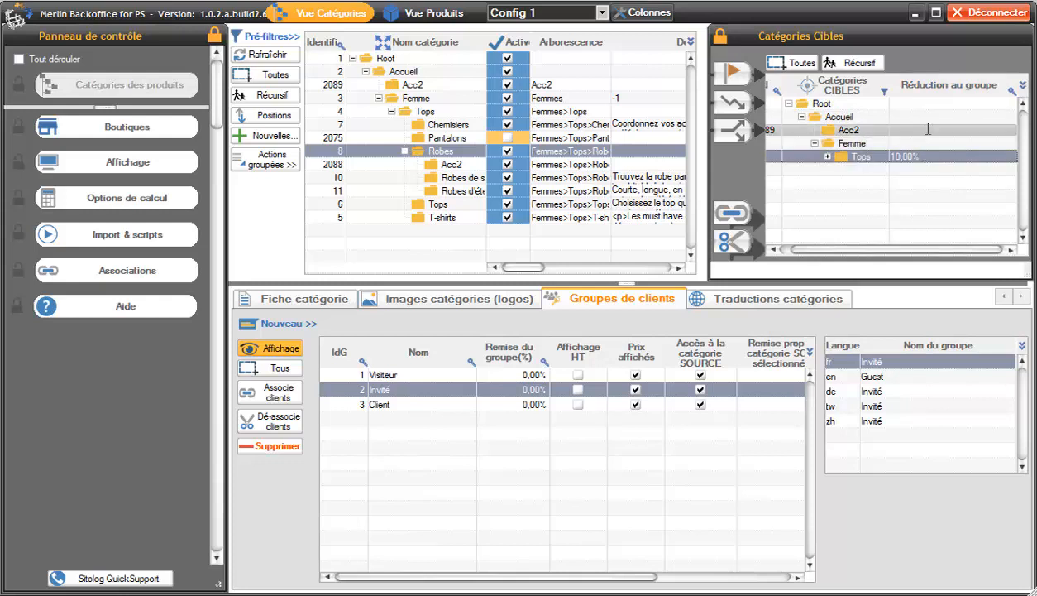
right_click(914, 157)
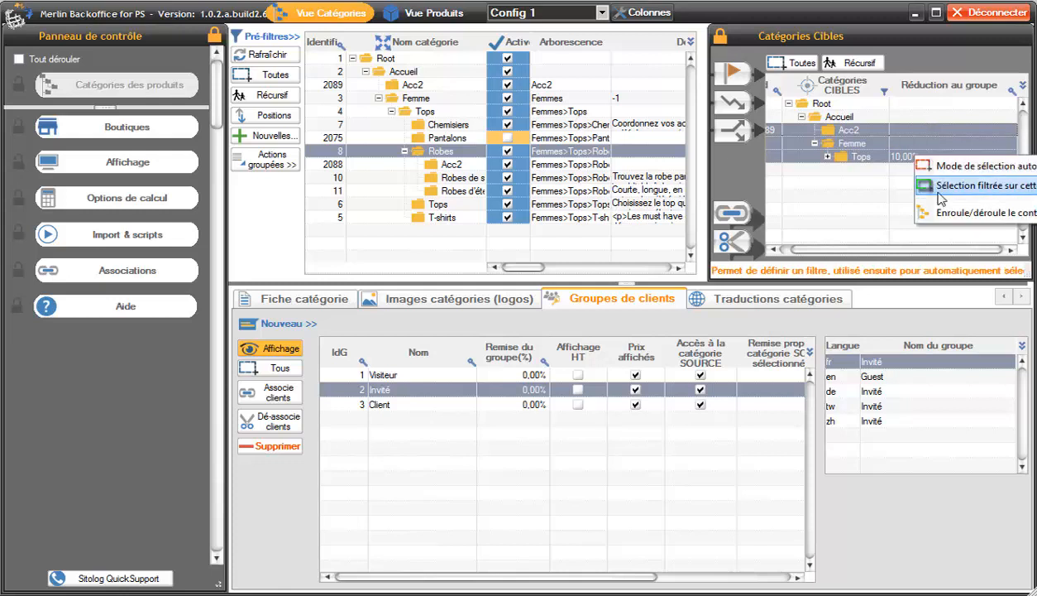
left_click(892, 169)
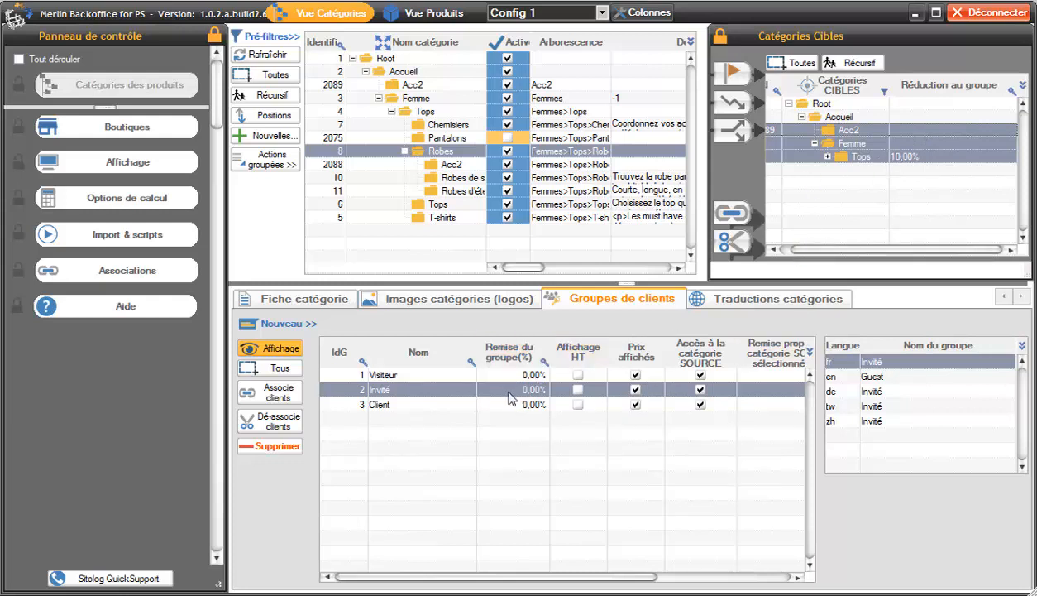
Check the Client group's reduction on the target category Tops, and collapse the target categories area
left_click(907, 155)
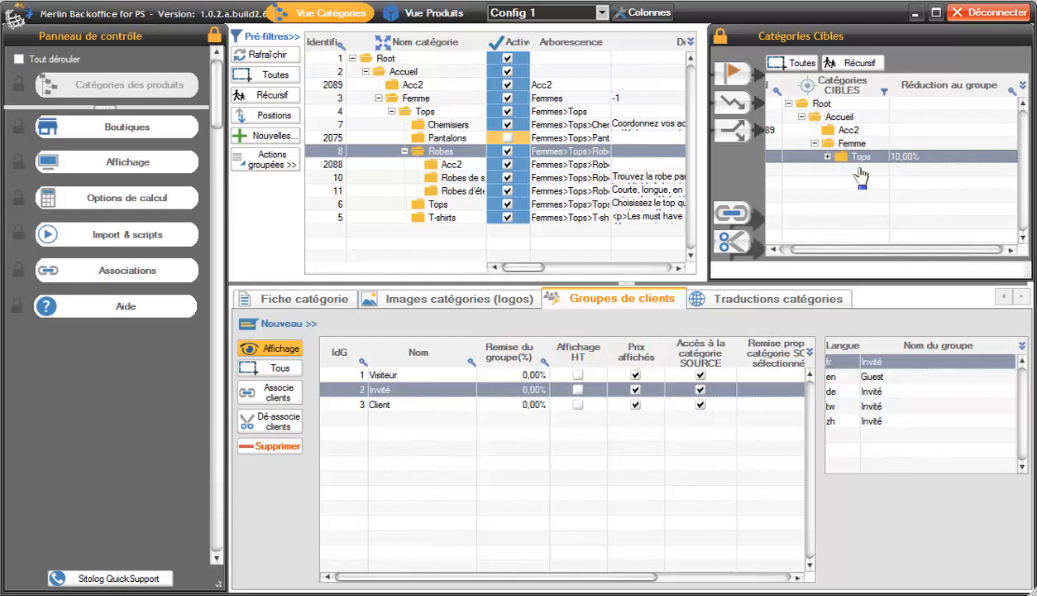
left_click(429, 408)
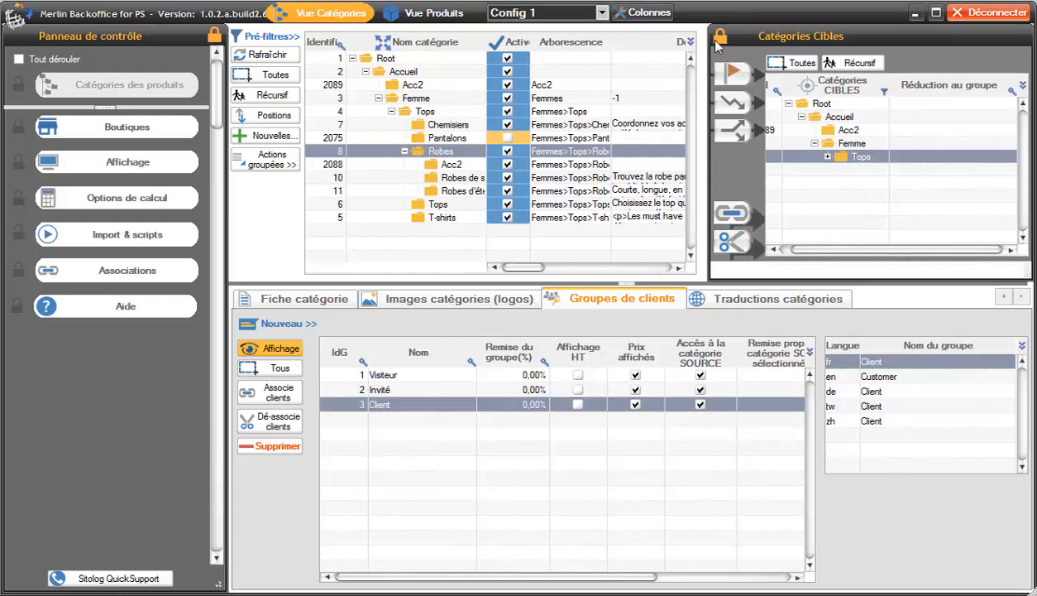
left_click(718, 35)
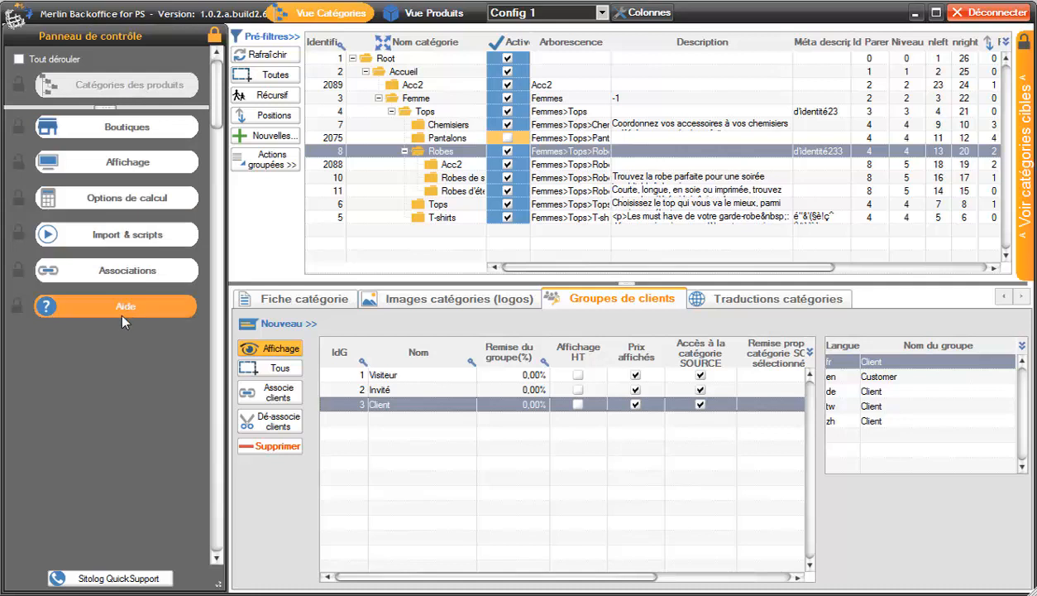
Open the display options and enlarge the table zoom to 132%
left_click(133, 162)
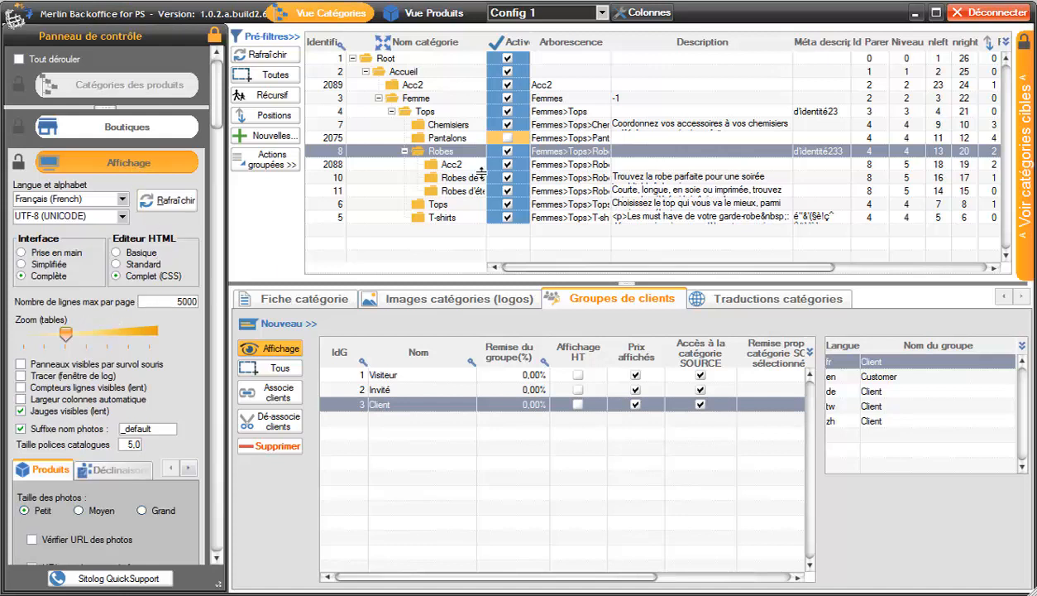
mouse_move(69, 335)
left_click_drag(69, 335, 94, 336)
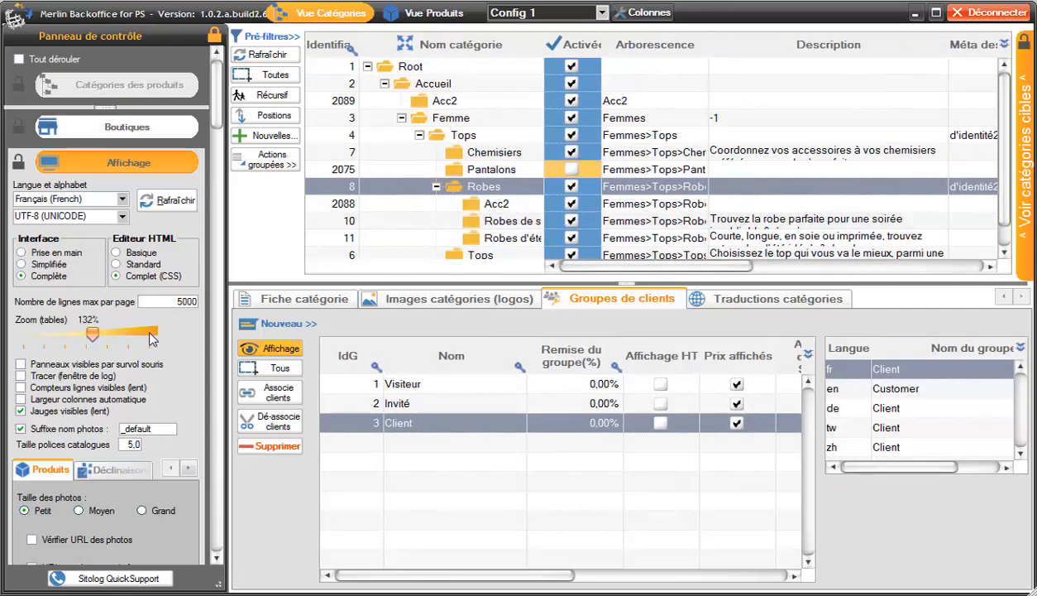
Look through the remaining display options, including the product settings, and collapse the display section
left_click_drag(216, 118, 216, 143)
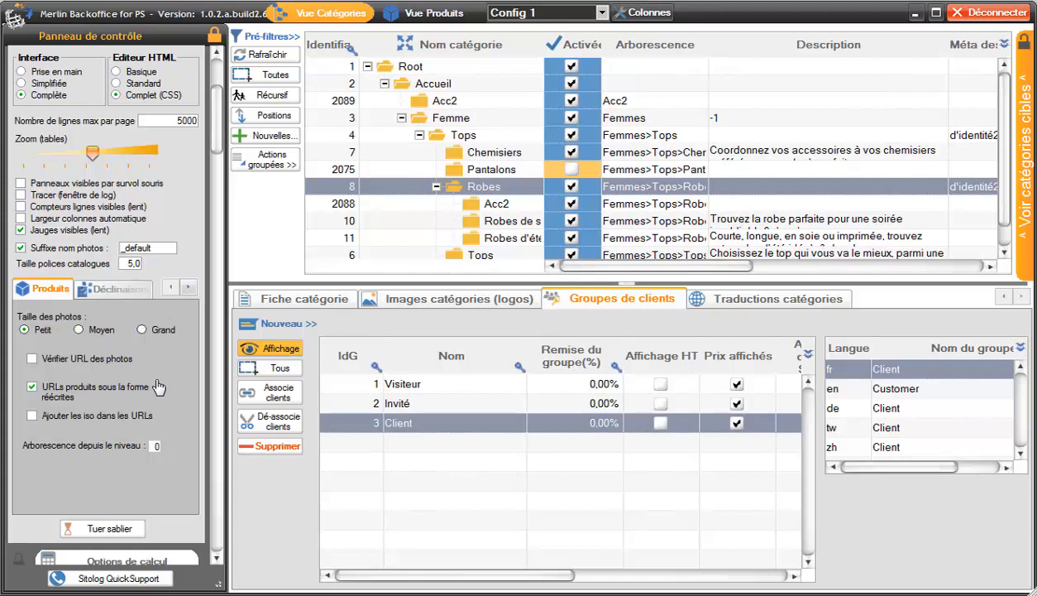
left_click_drag(216, 137, 219, 113)
left_click(135, 136)
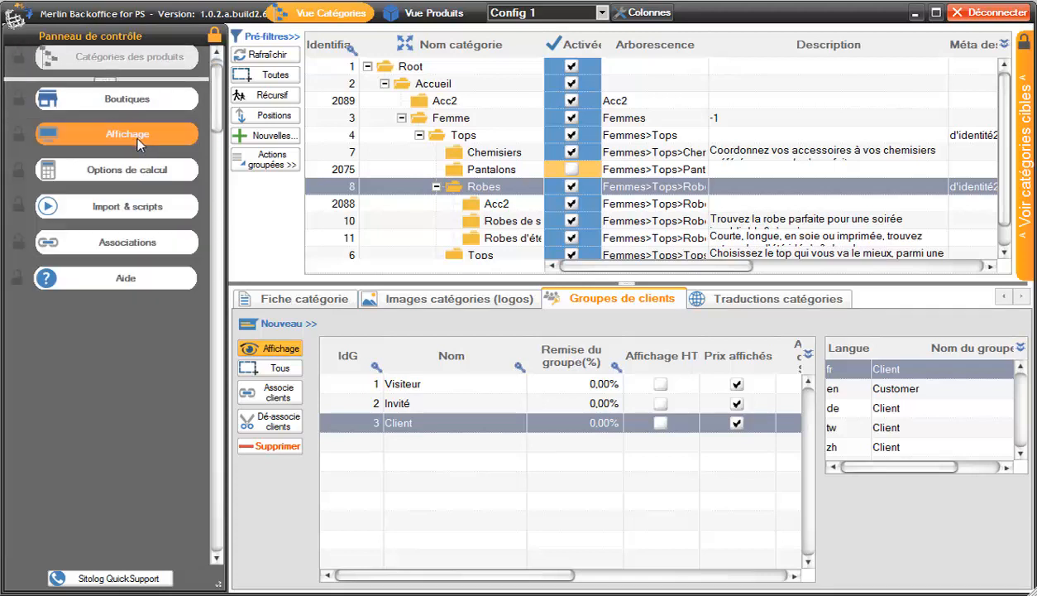
In the calculation options, keep France as the country for taxes and final prices and enable the other date option
left_click(120, 167)
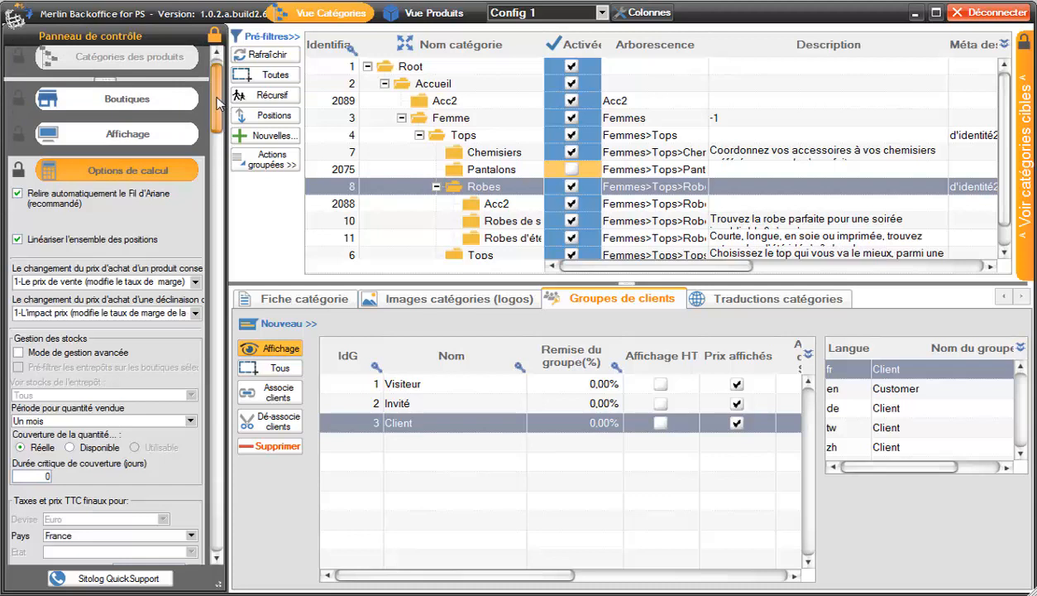
left_click_drag(211, 96, 211, 130)
scroll(208, 106, "down", 3)
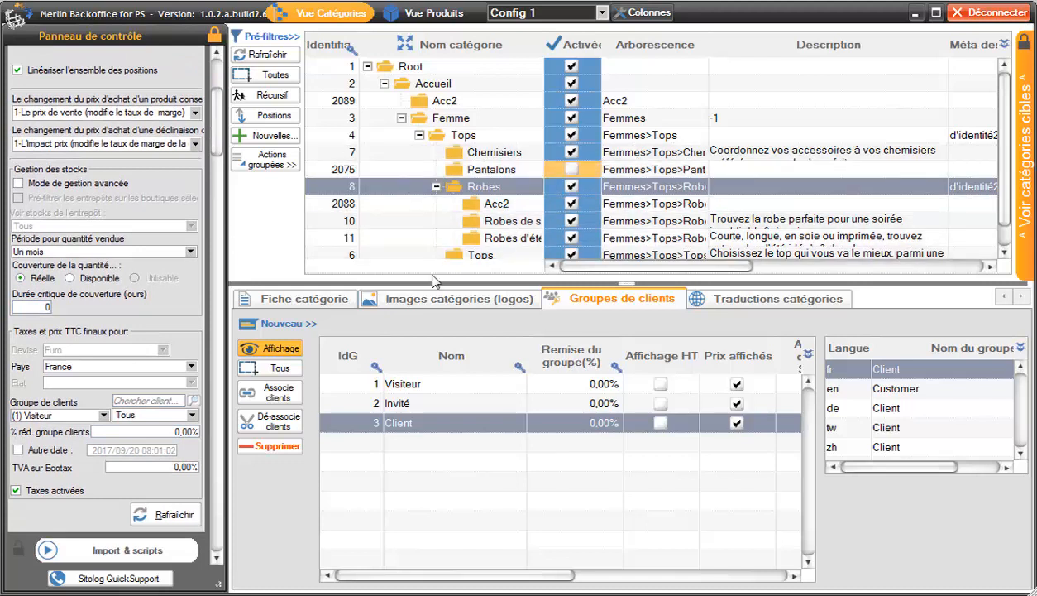
left_click(80, 374)
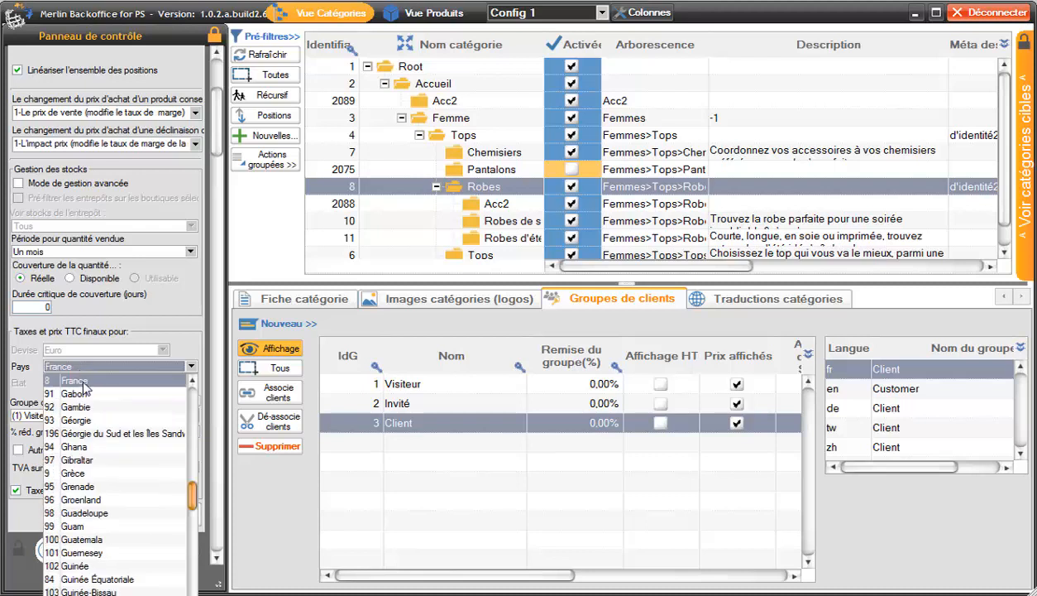
left_click(83, 381)
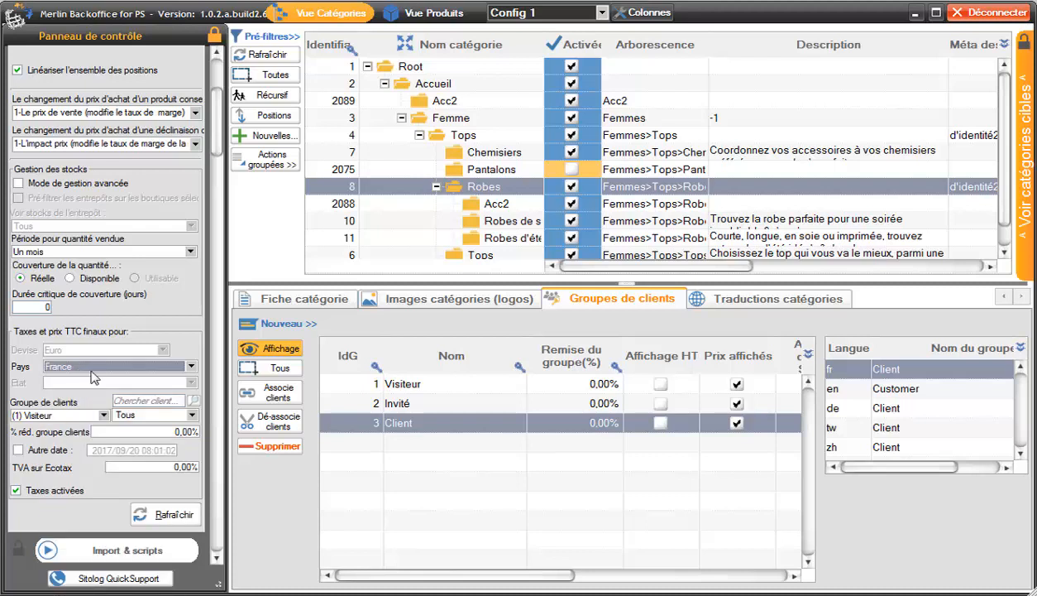
left_click(89, 365)
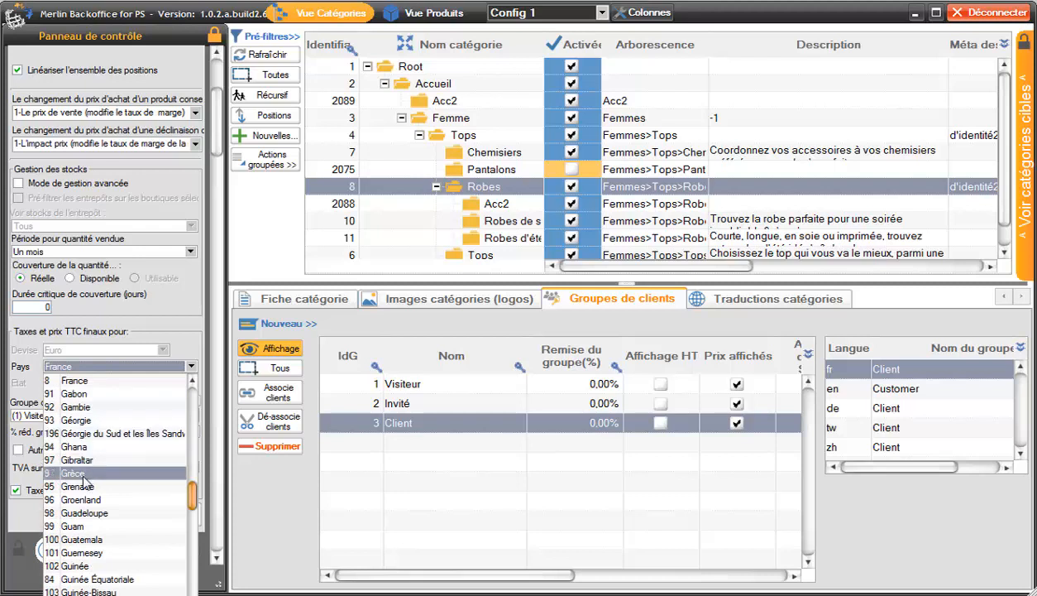
left_click(172, 346)
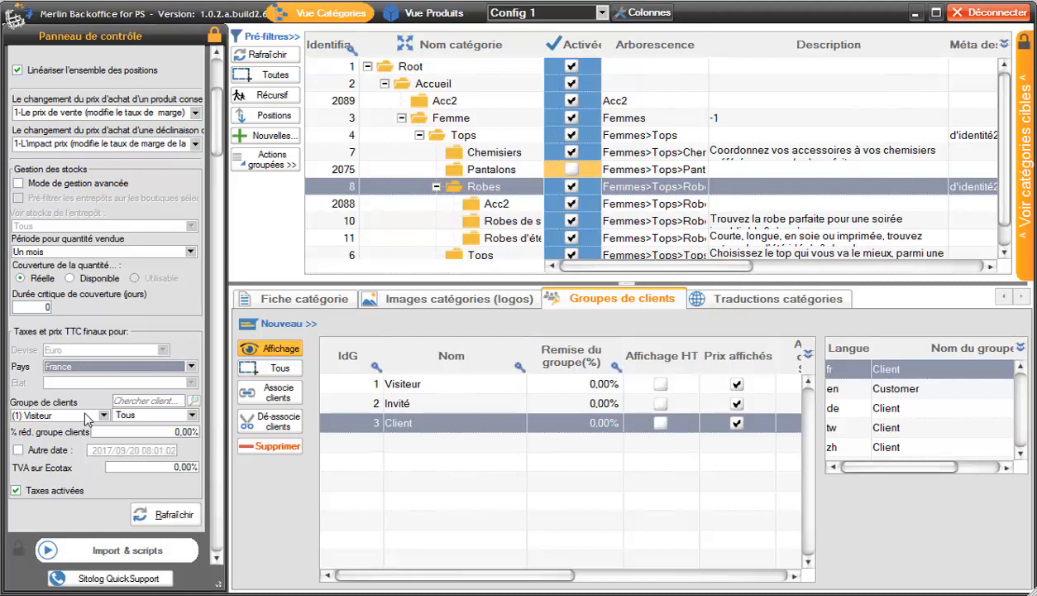
left_click(18, 449)
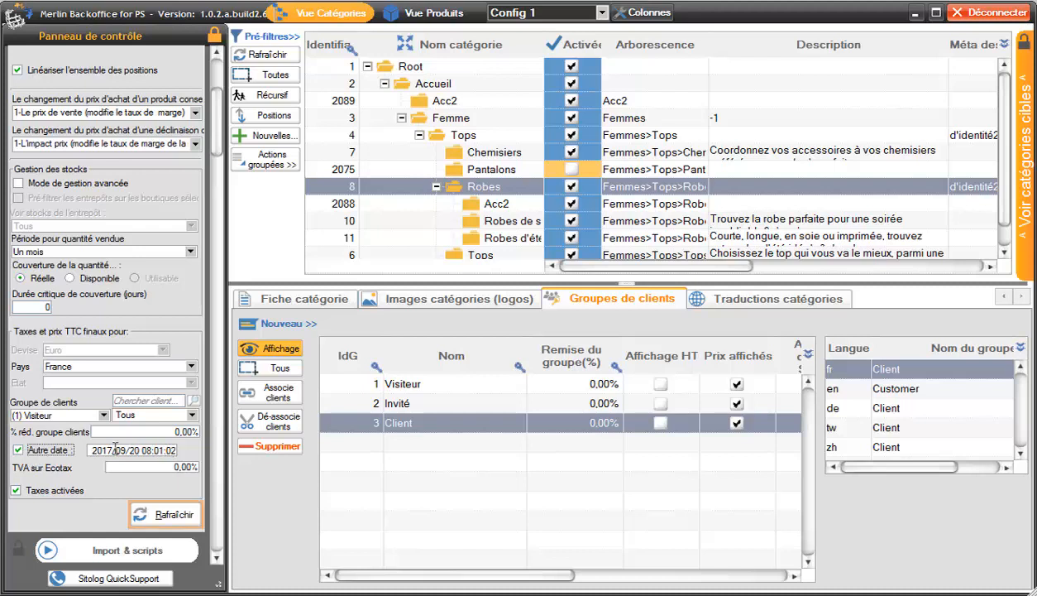
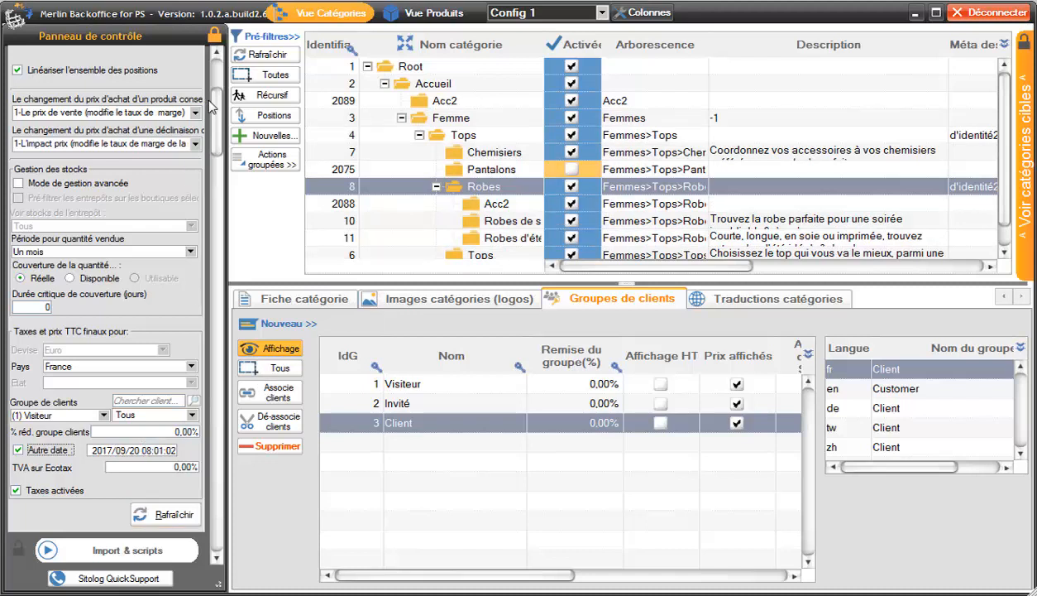
Check the choices for what a product's purchase price change preserves, and collapse the calculation options
scroll(217, 110, "up", 2)
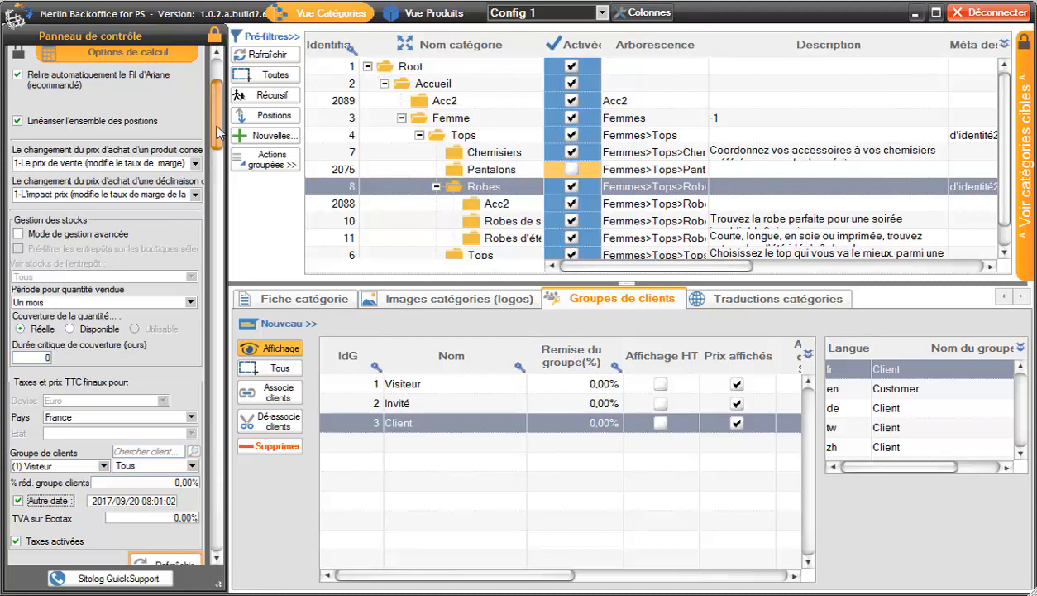
scroll(218, 132, "up", 3)
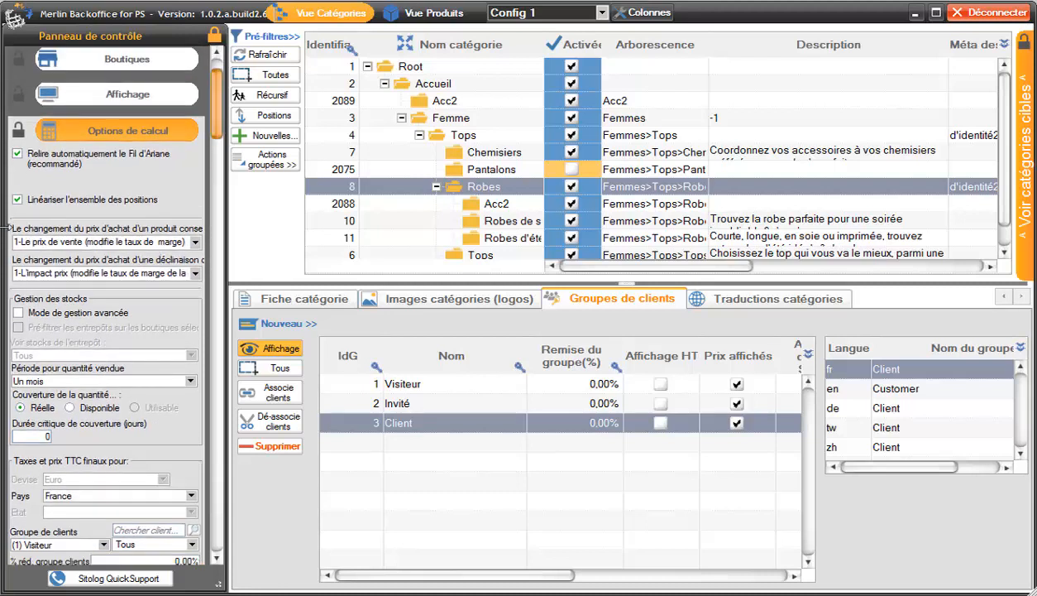
left_click(196, 242)
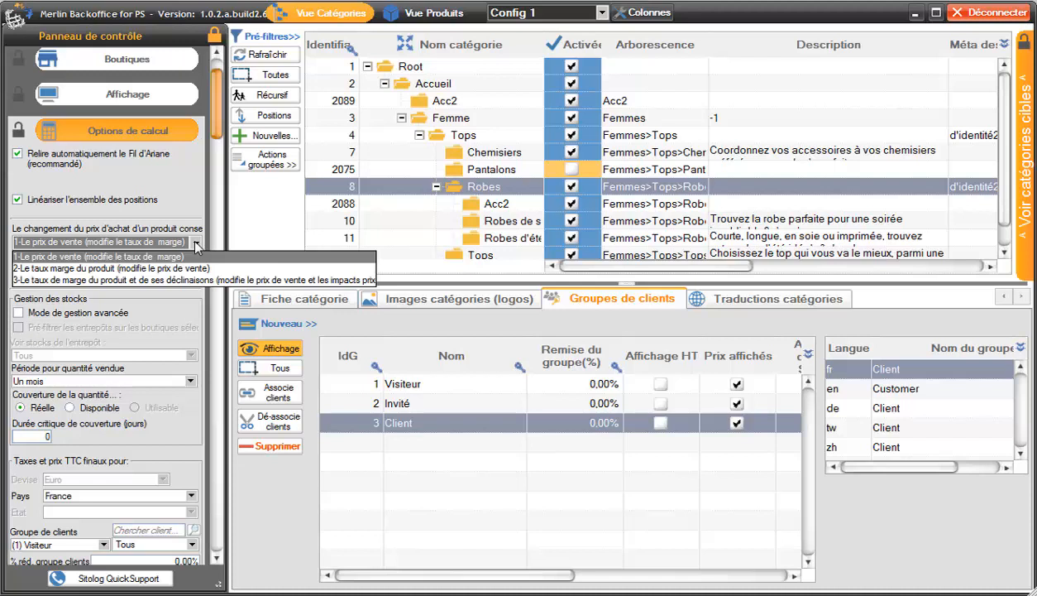
left_click(196, 242)
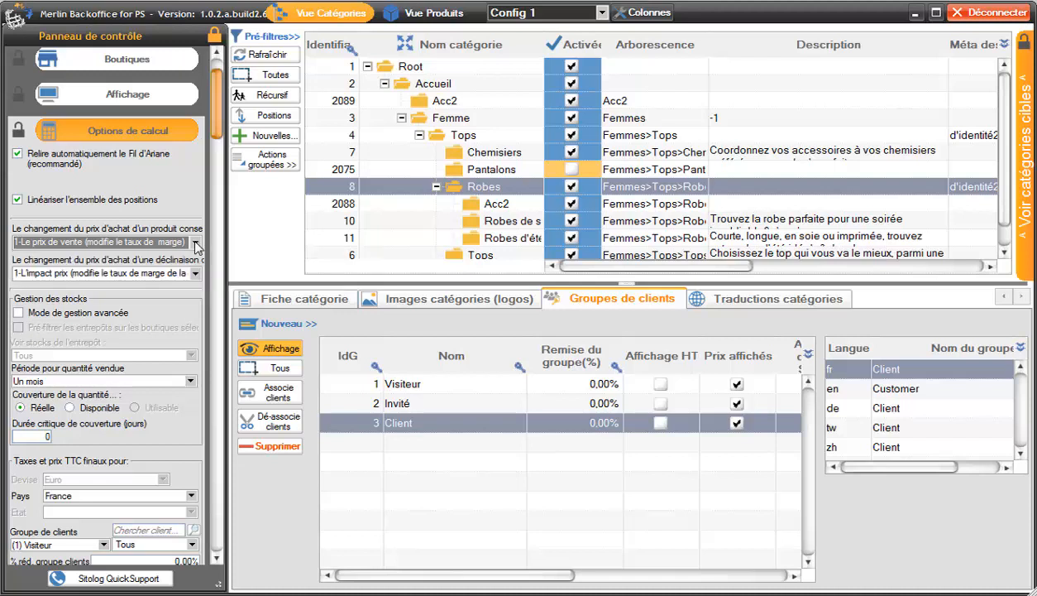
left_click(135, 135)
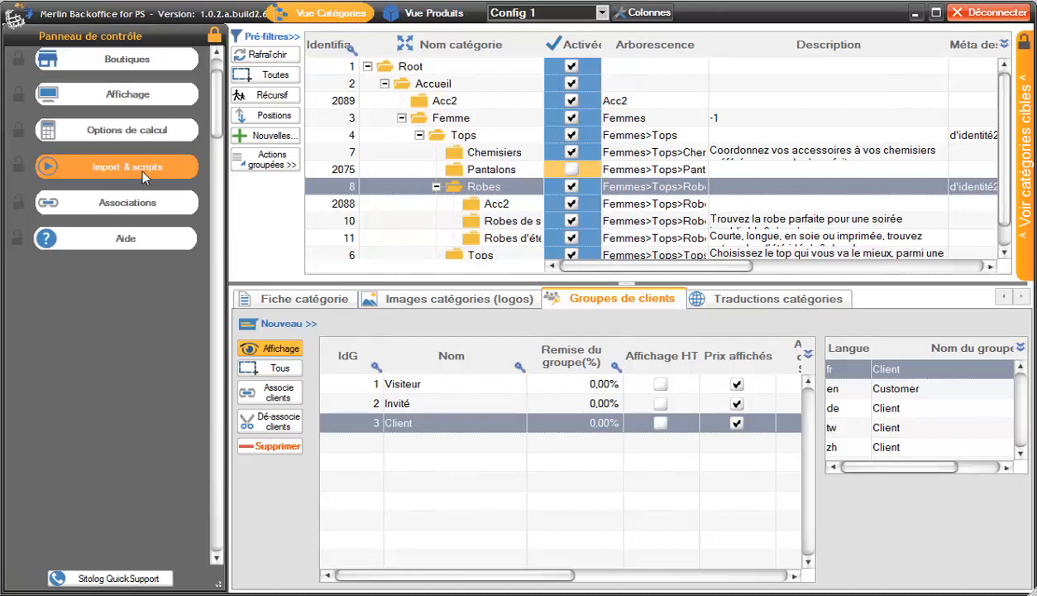
Open the database repair tool from the import and scripts section, look over its options, and close it without running a repair
left_click(140, 168)
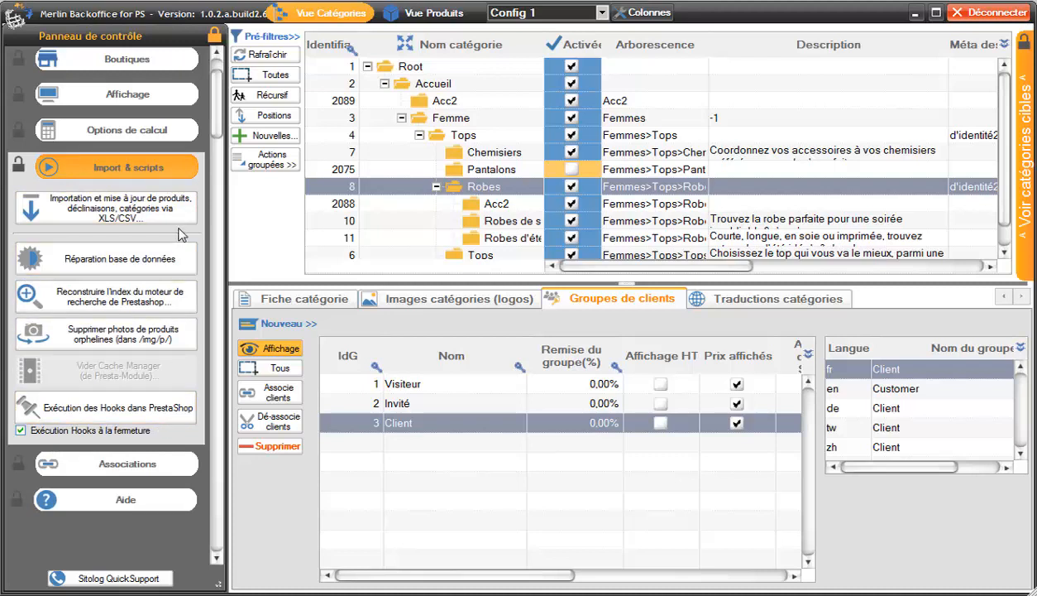
left_click(117, 265)
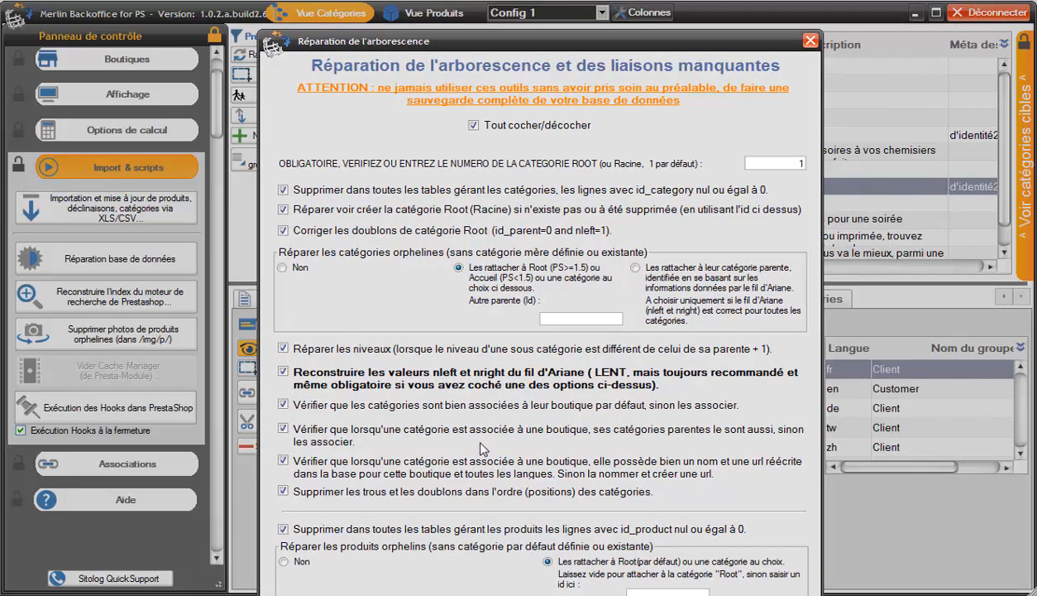
left_click(807, 40)
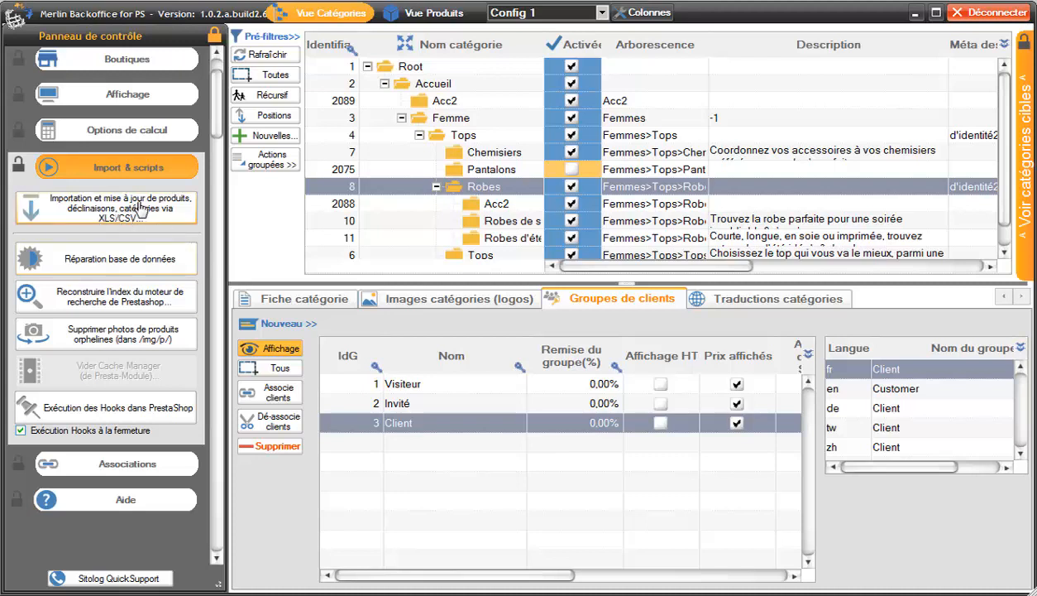
Open the XLS/CSV import tool and review the data file settings of the source test2
left_click(114, 210)
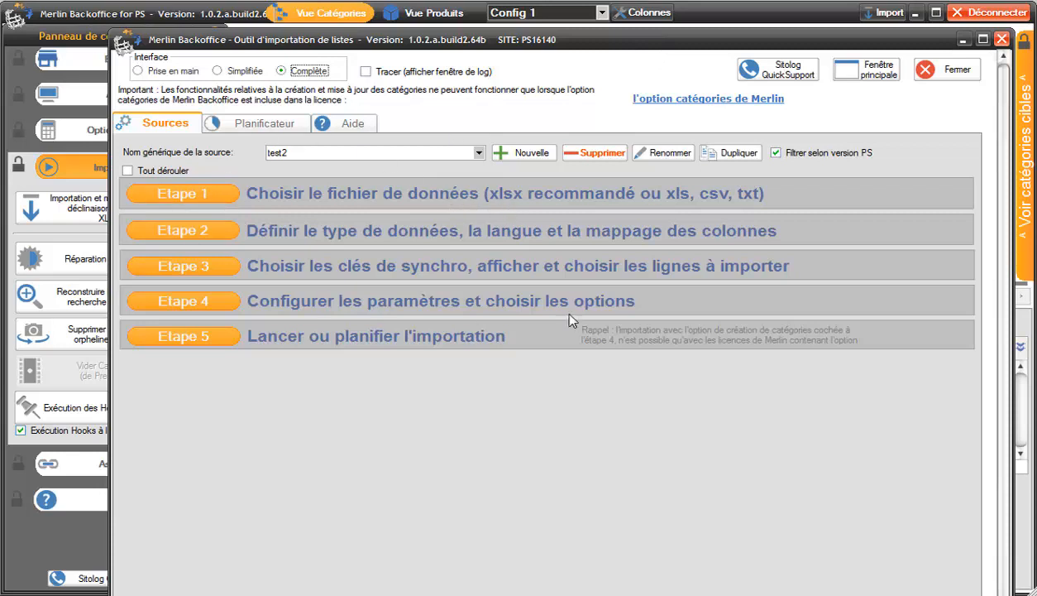
left_click(193, 194)
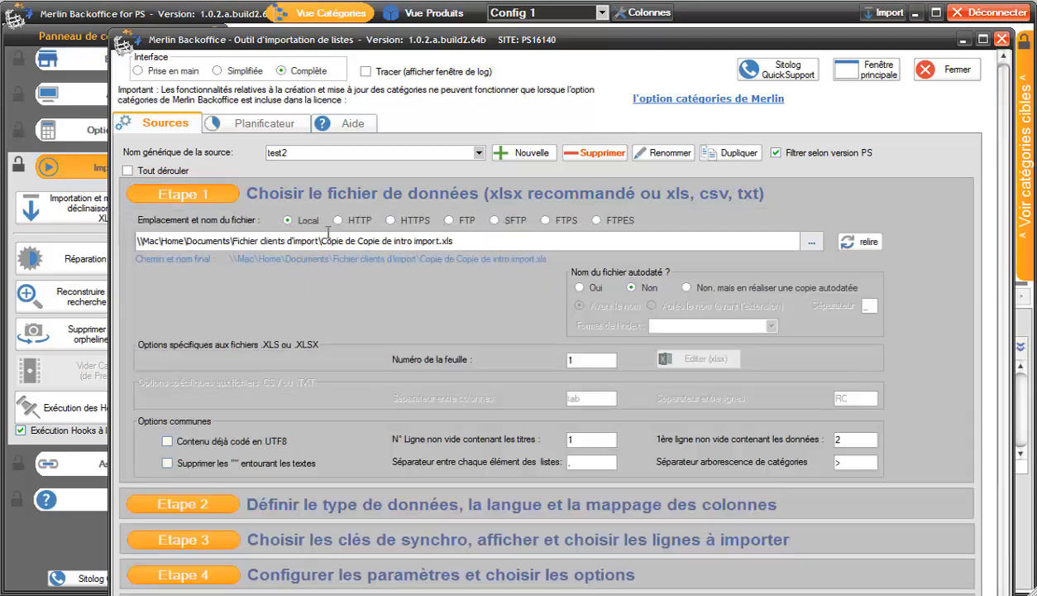
left_click(191, 190)
Review the products and categories column mapping and toggle whether the id_product column is included in the import
left_click(195, 234)
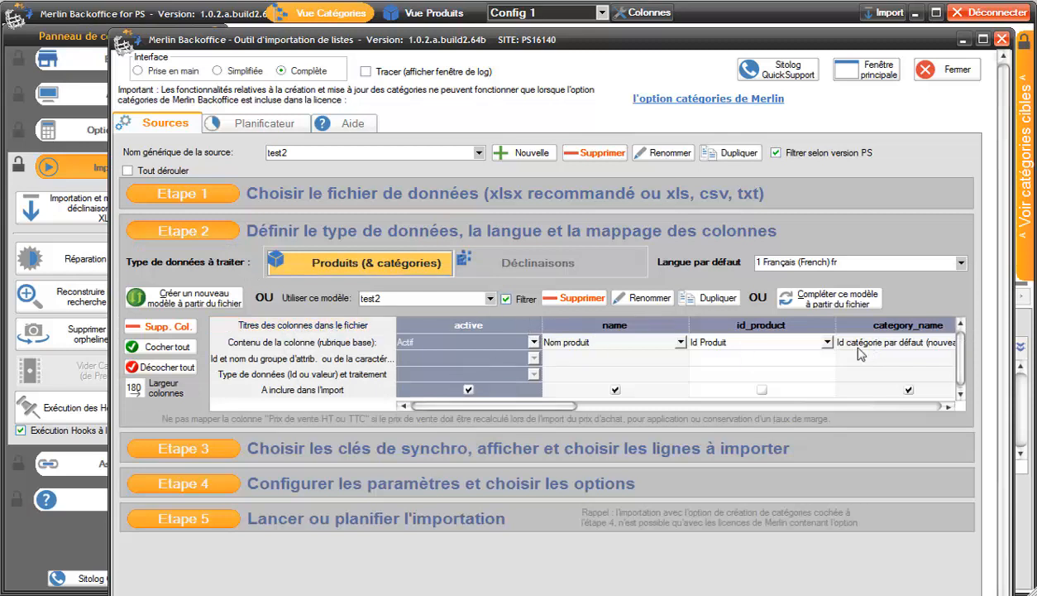
left_click(761, 389)
left_click(209, 229)
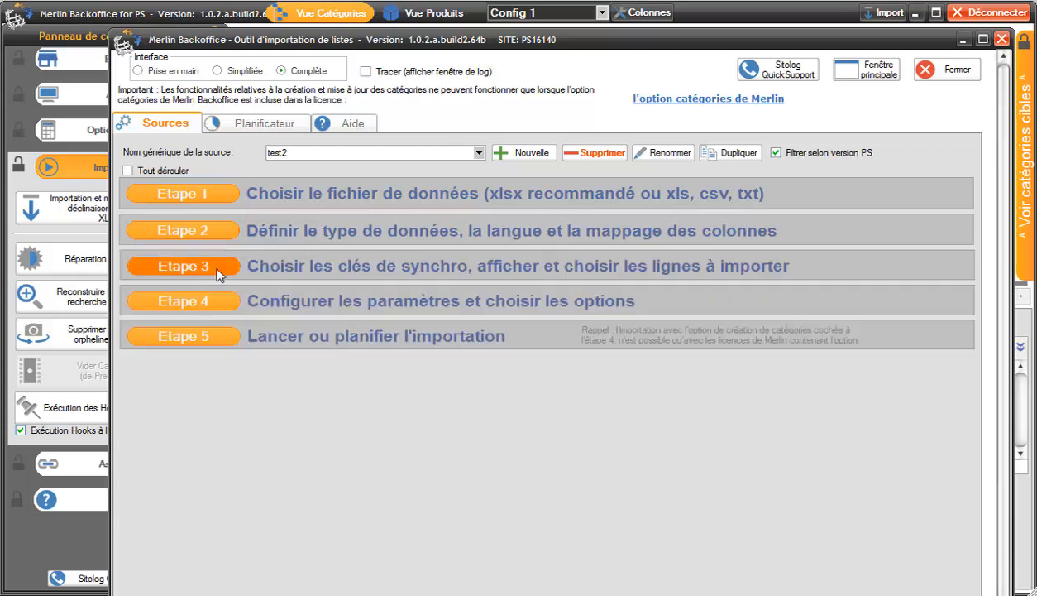
Display the import file's contents in step 3 and select the lines from Test article to Produit 3
left_click(213, 266)
left_click(157, 406)
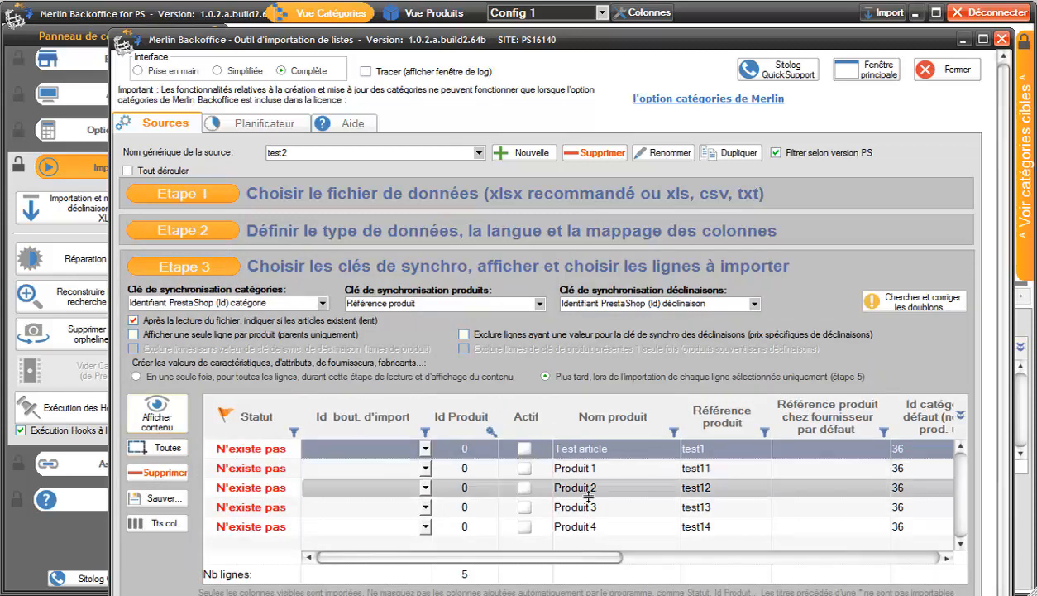
left_click(589, 501, "shift")
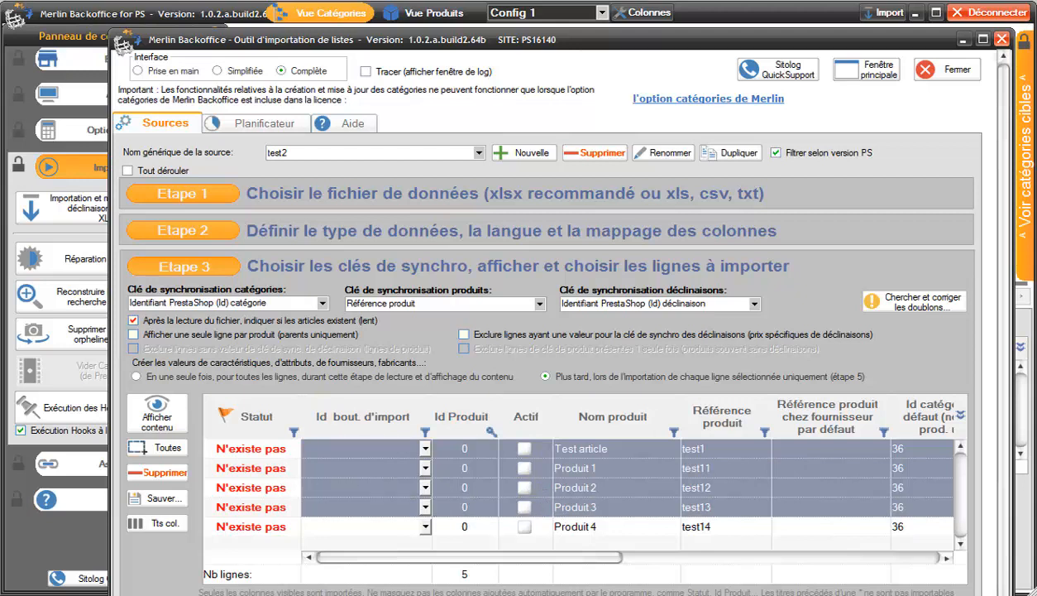
left_click(190, 264)
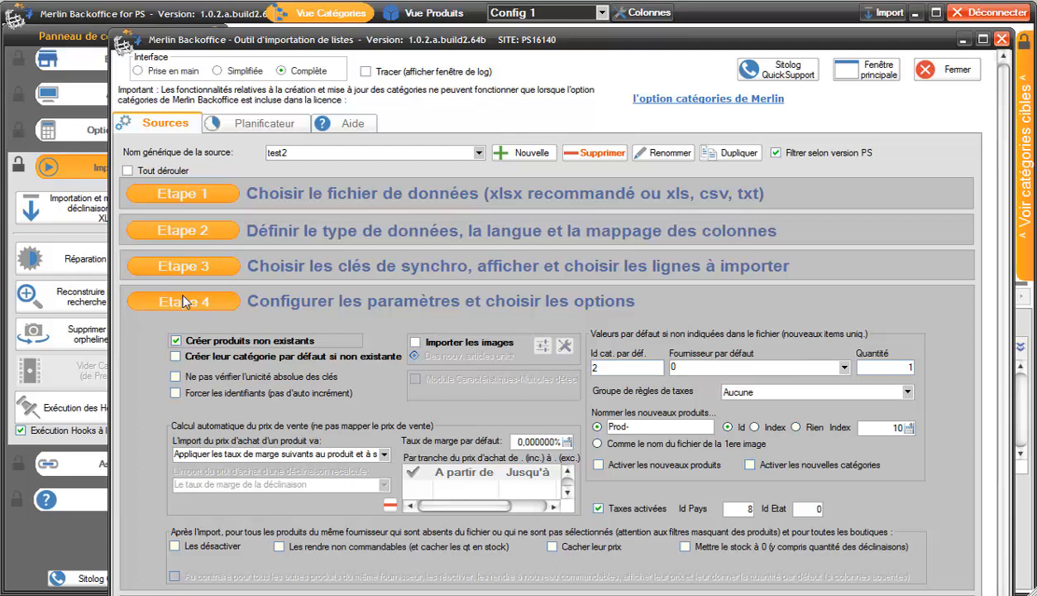
Look over the import parameters, including creation of missing products, and the launch and scheduling options, and close the import tool
left_click(175, 340)
left_click(175, 305)
left_click(175, 335)
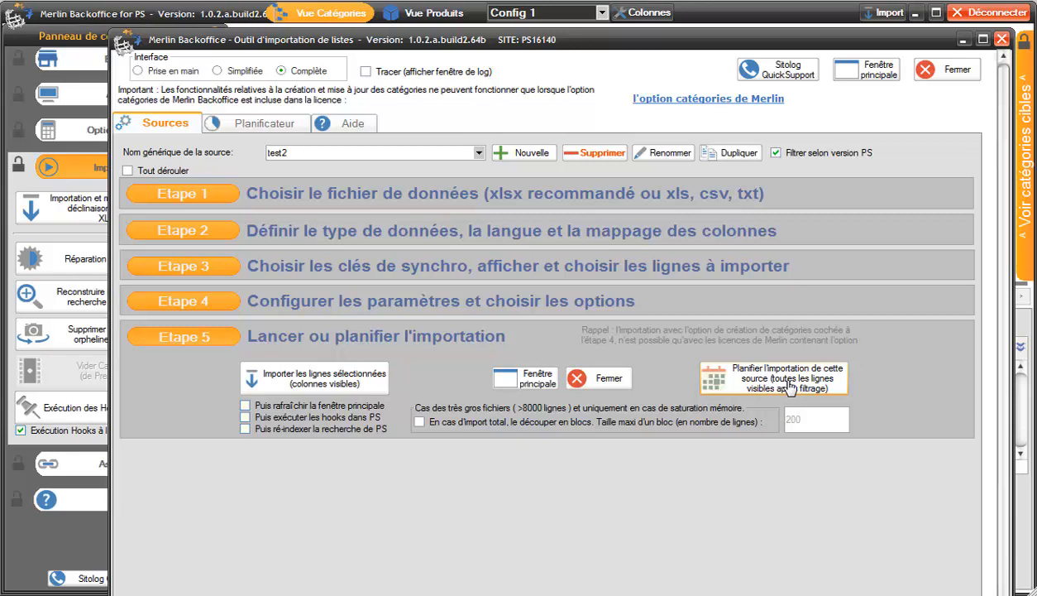
left_click(947, 73)
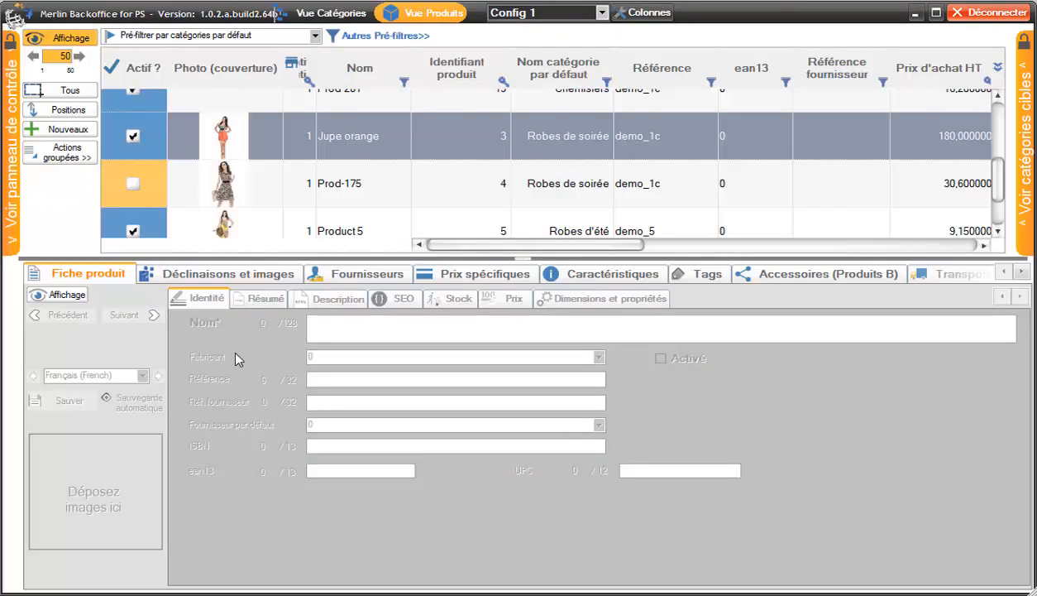
Display the combinations of the product Jupe orange in an enlarged combinations table
left_click(218, 276)
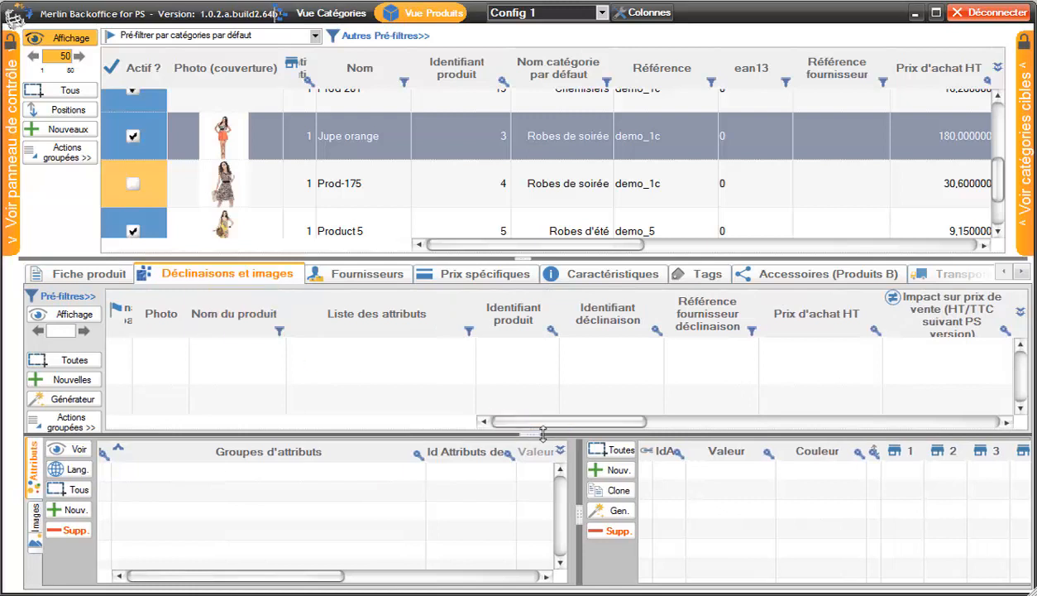
left_click_drag(532, 433, 532, 494)
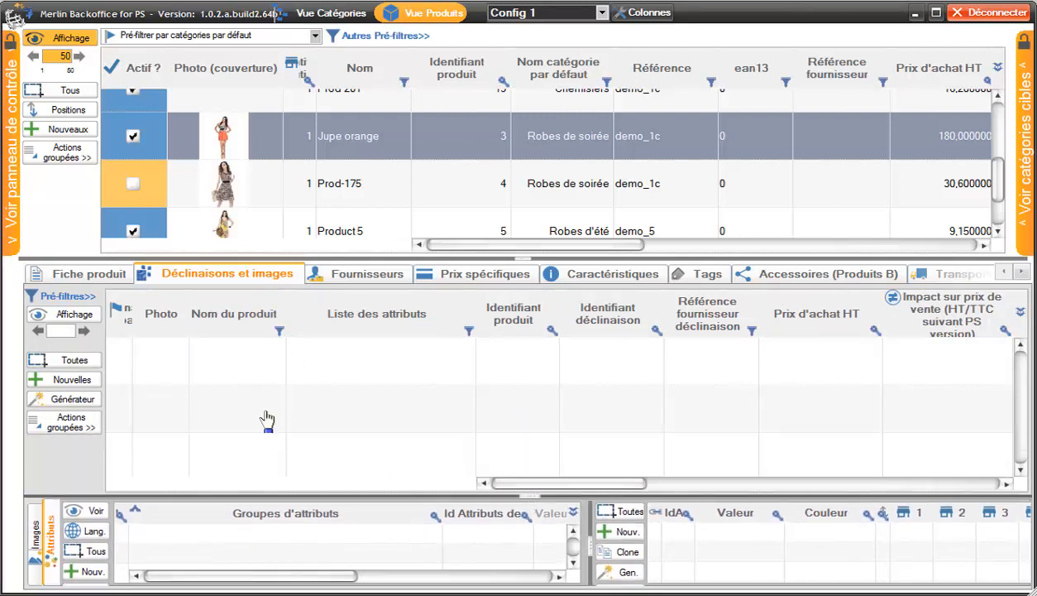
left_click(73, 318)
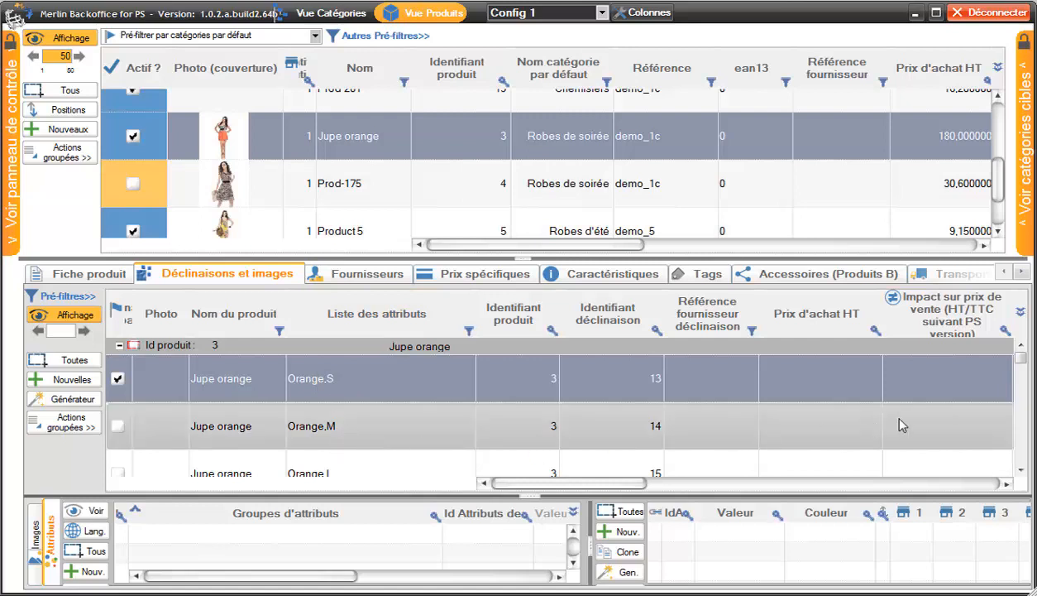
mouse_move(1022, 367)
left_mouse_down()
mouse_move(1022, 390)
mouse_move(1021, 370)
left_mouse_up()
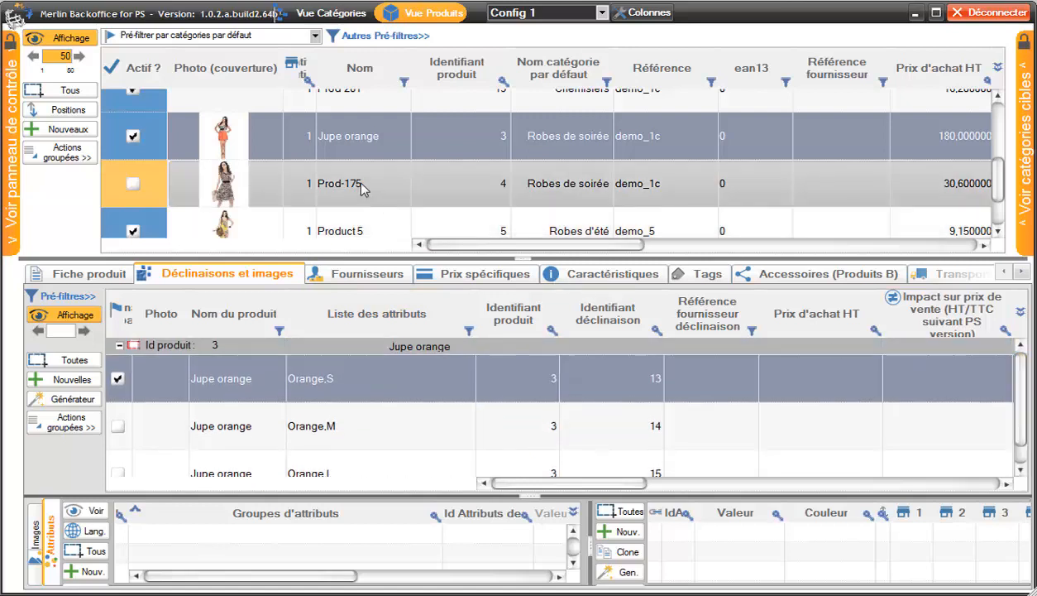
Add Prod-175 to the product selection and view its combinations below those of Jupe orange
left_click(361, 186)
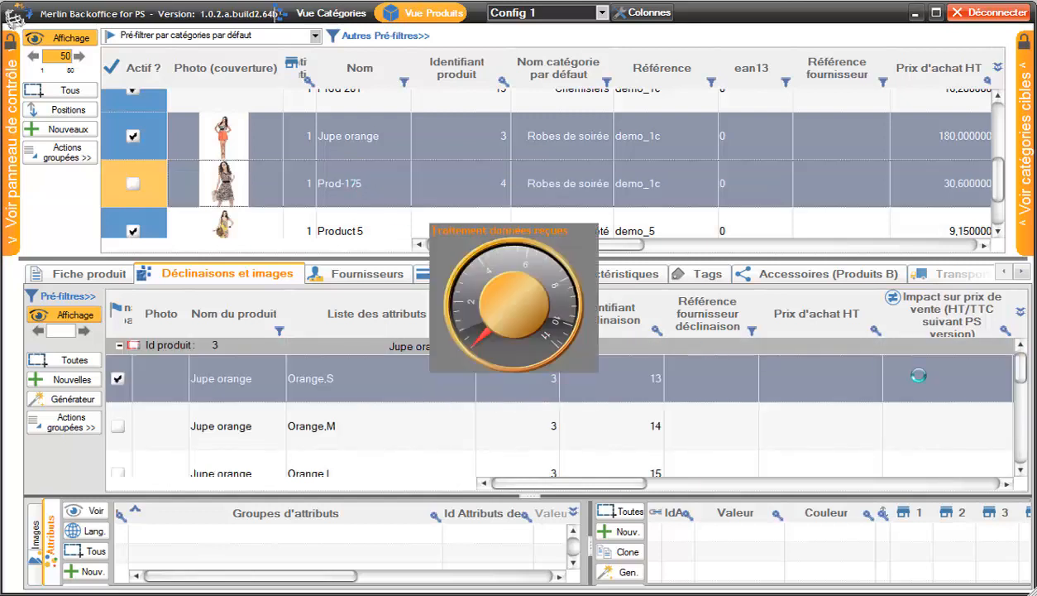
left_click_drag(1025, 381, 1019, 407)
left_click(161, 407)
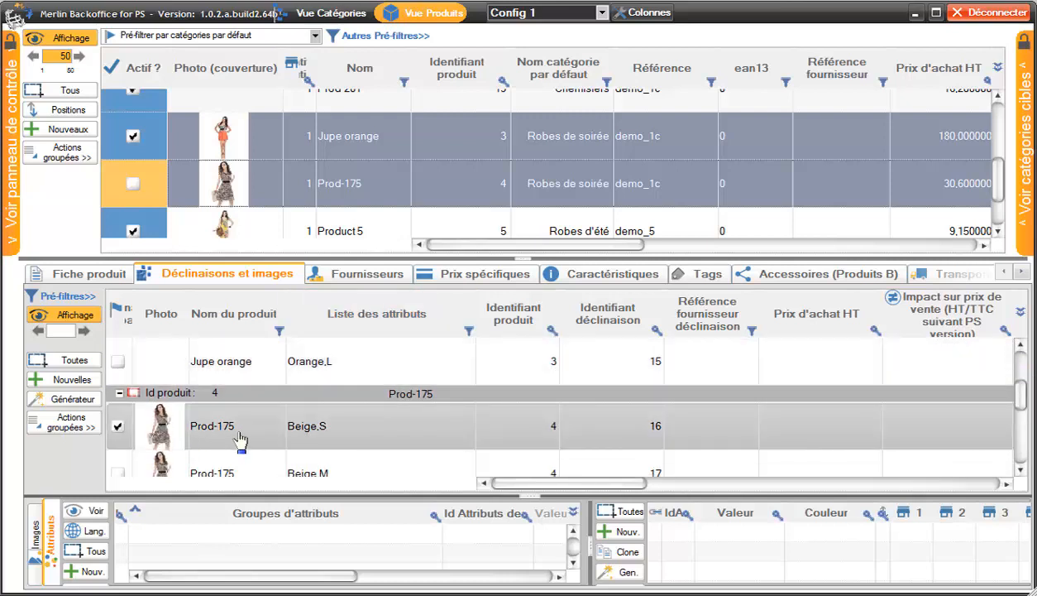
Open the combination generator and modifier for the selected products
left_click(479, 379)
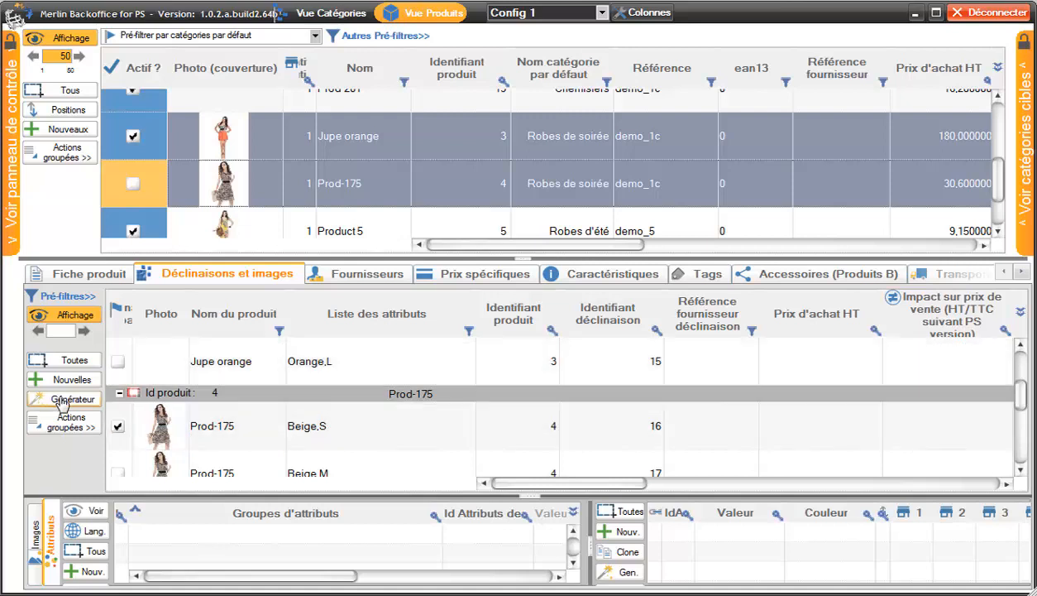
left_click(88, 398)
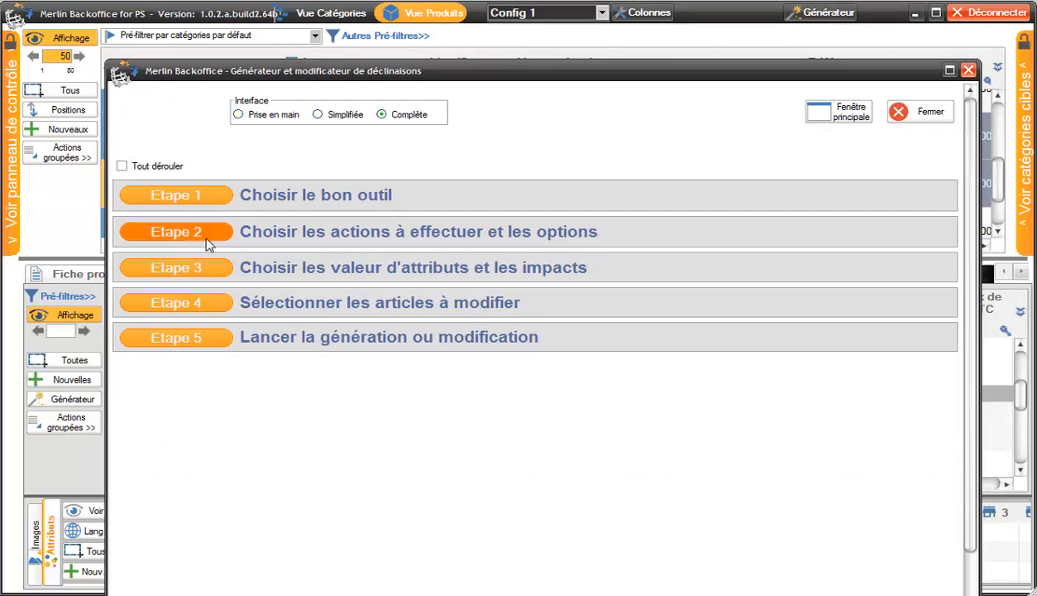
Close the combination generator and display the attribute groups with the values of the Taille group in an enlarged attributes area
left_click(918, 114)
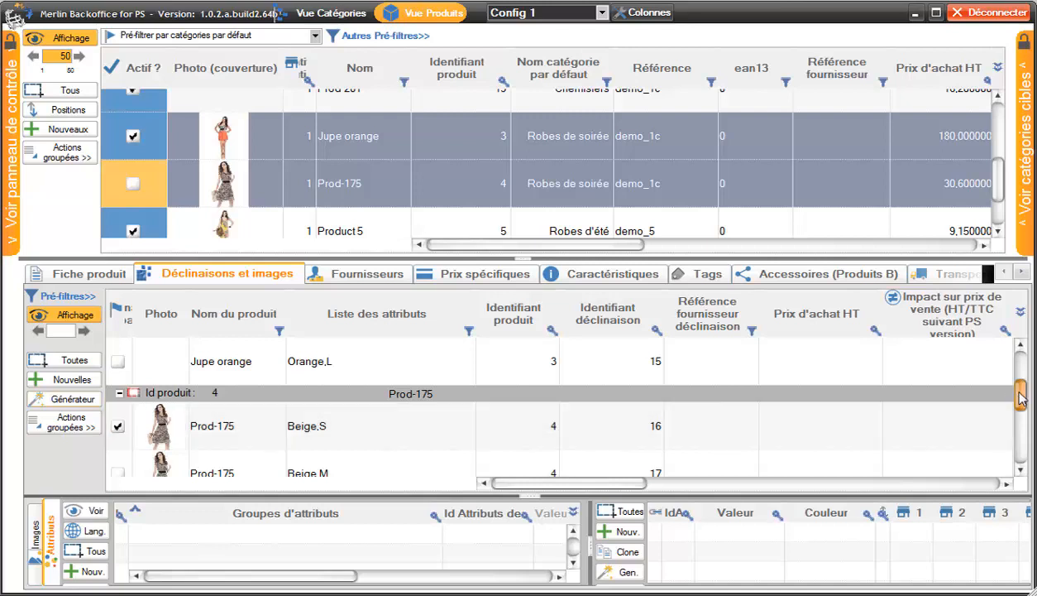
scroll(1020, 405, "down", 1)
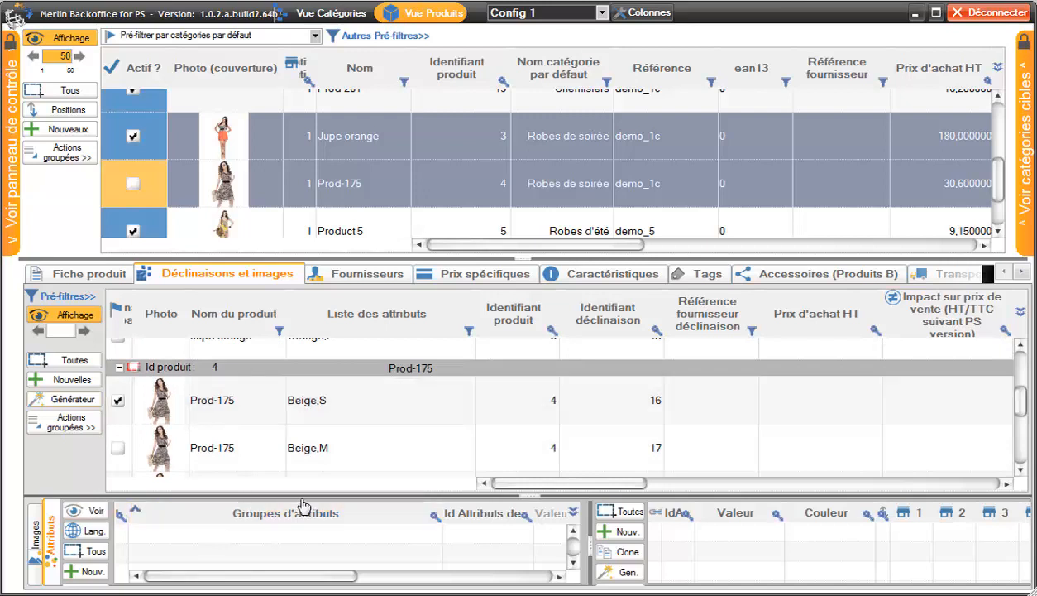
left_click_drag(534, 495, 533, 431)
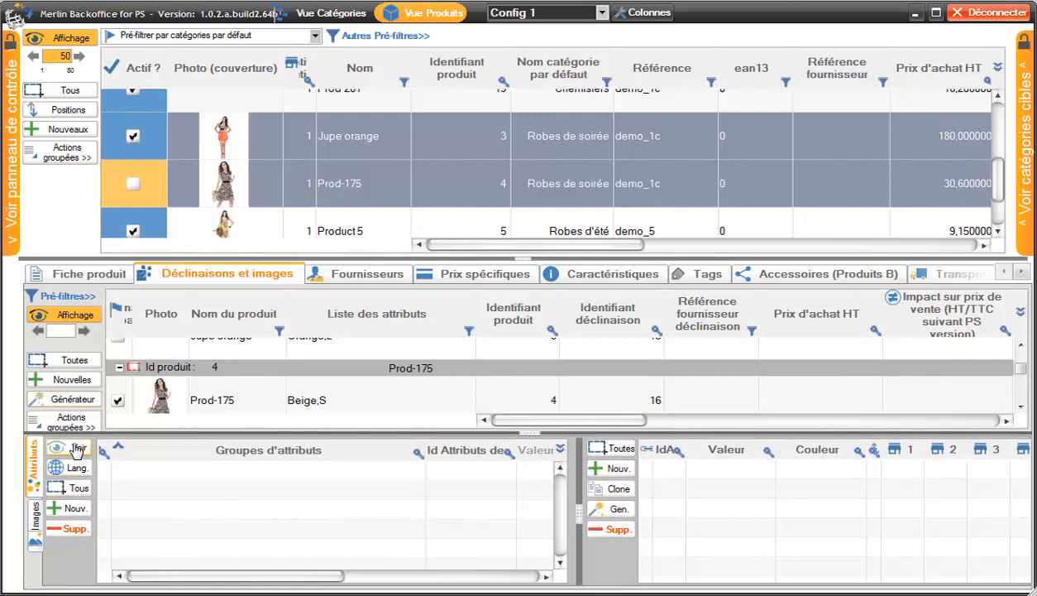
left_click(74, 449)
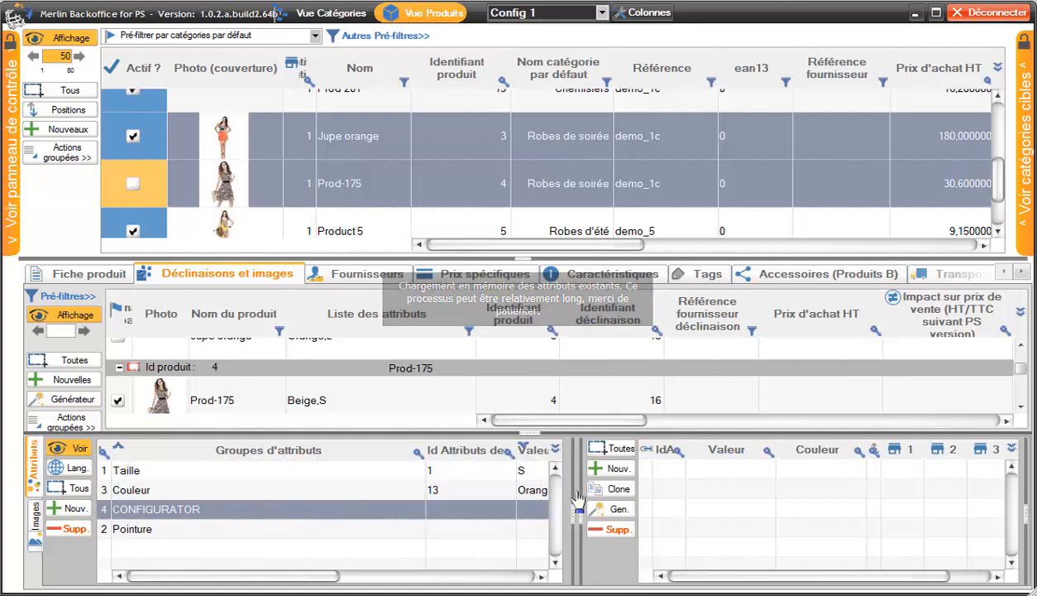
left_click(160, 470)
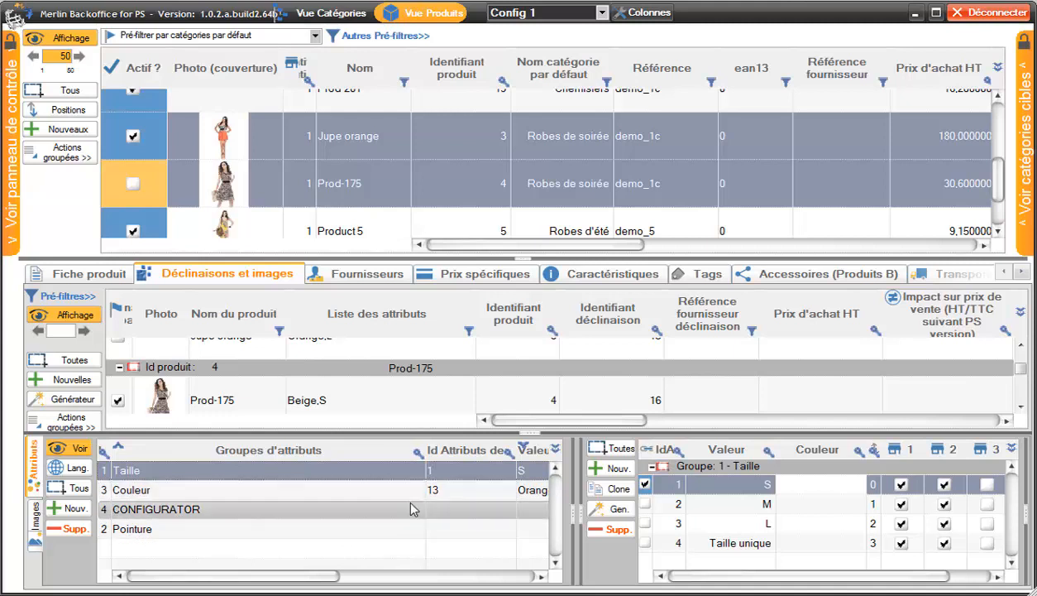
left_click_drag(427, 501, 263, 495)
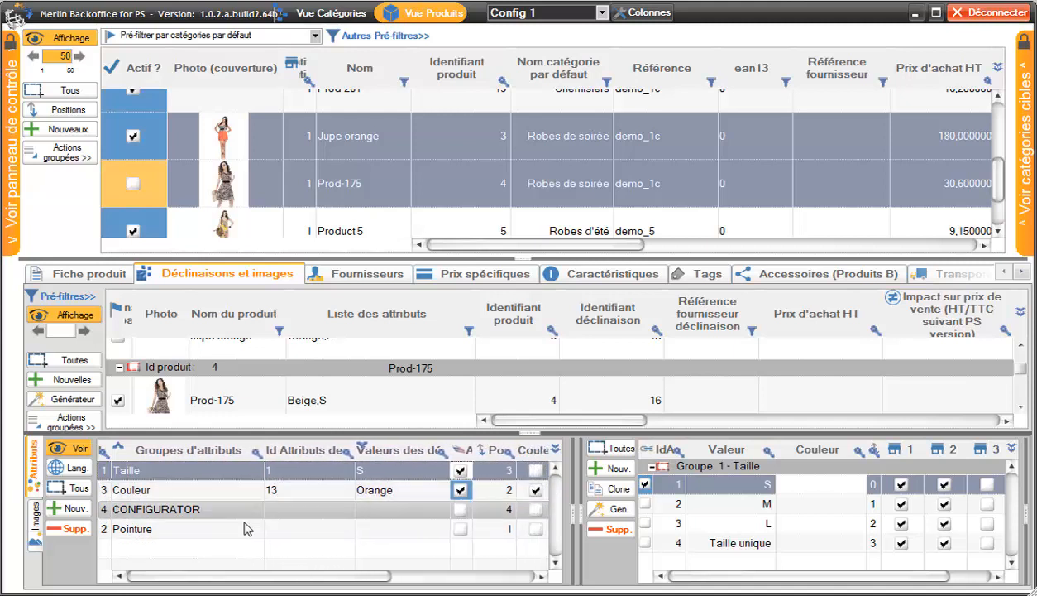
Add the images from 3-1-thickbox.jpg through 3-142-thickbox.jpg in the Lot images folder to the selected products' new images list
left_click(37, 521)
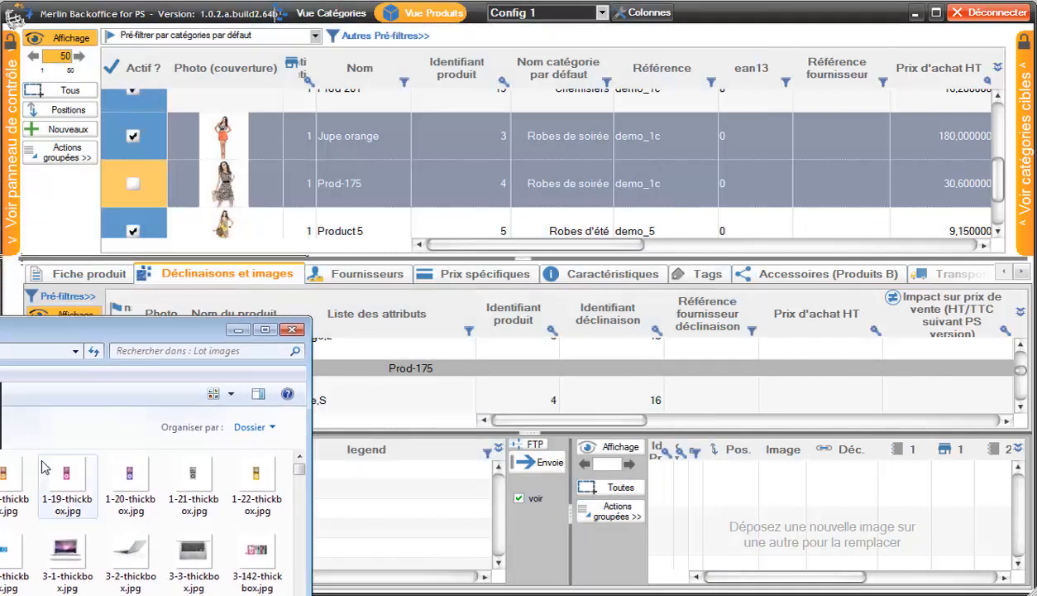
mouse_move(300, 468)
left_mouse_down()
mouse_move(303, 481)
mouse_move(301, 467)
left_mouse_up()
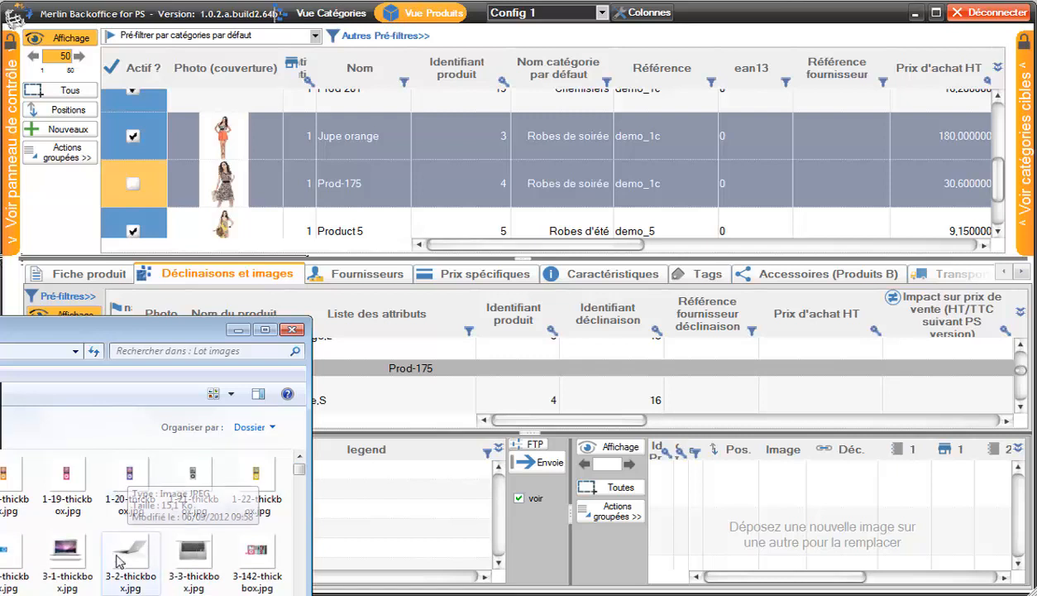
left_click(81, 556)
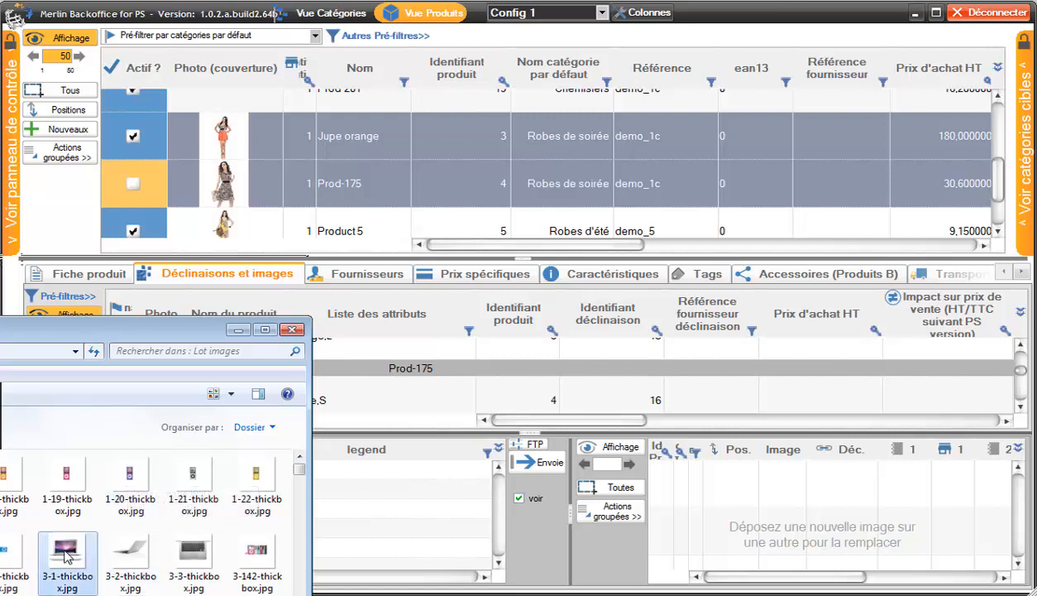
left_click(257, 552, "shift")
left_click_drag(128, 550, 398, 519)
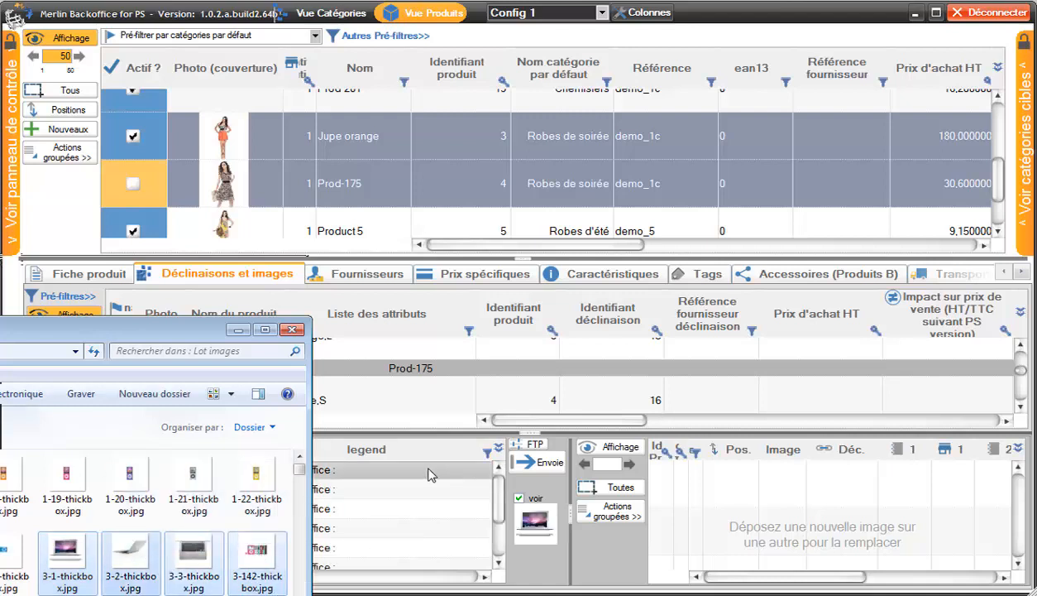
left_click_drag(186, 332, 0, 438)
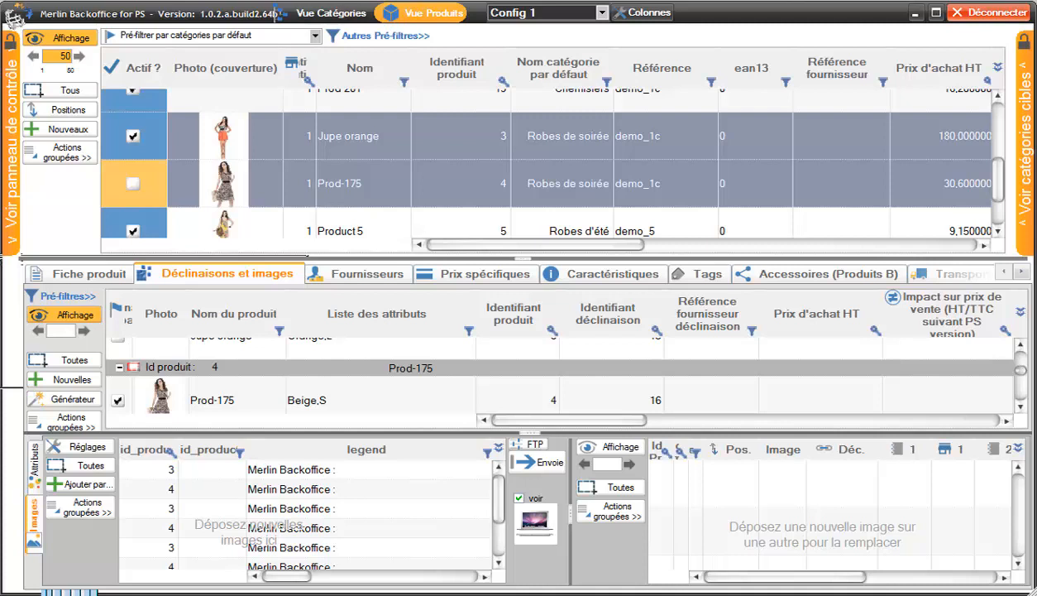
left_click_drag(299, 576, 321, 578)
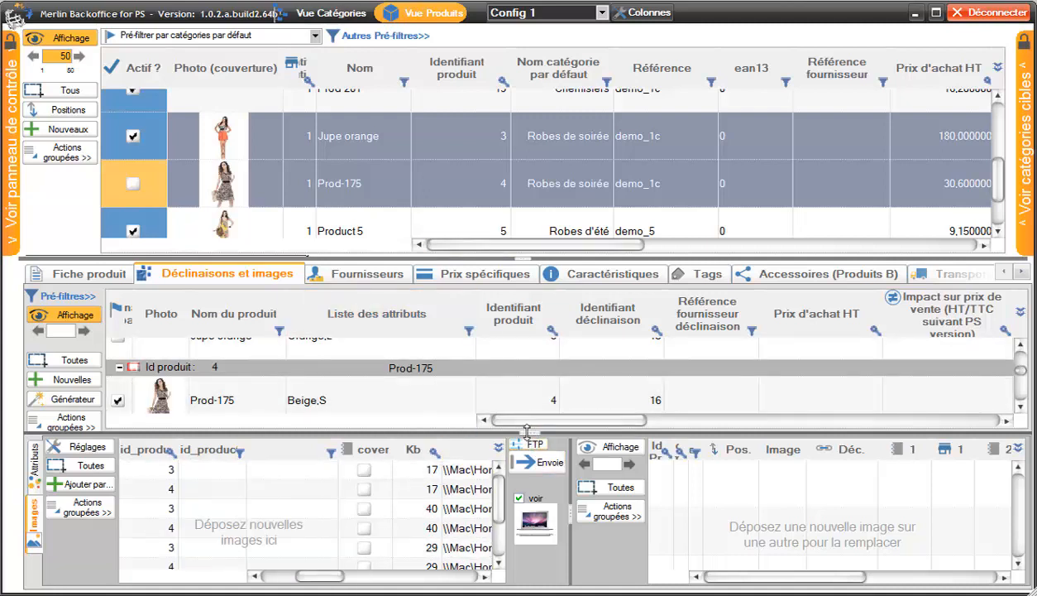
left_click_drag(527, 434, 524, 476)
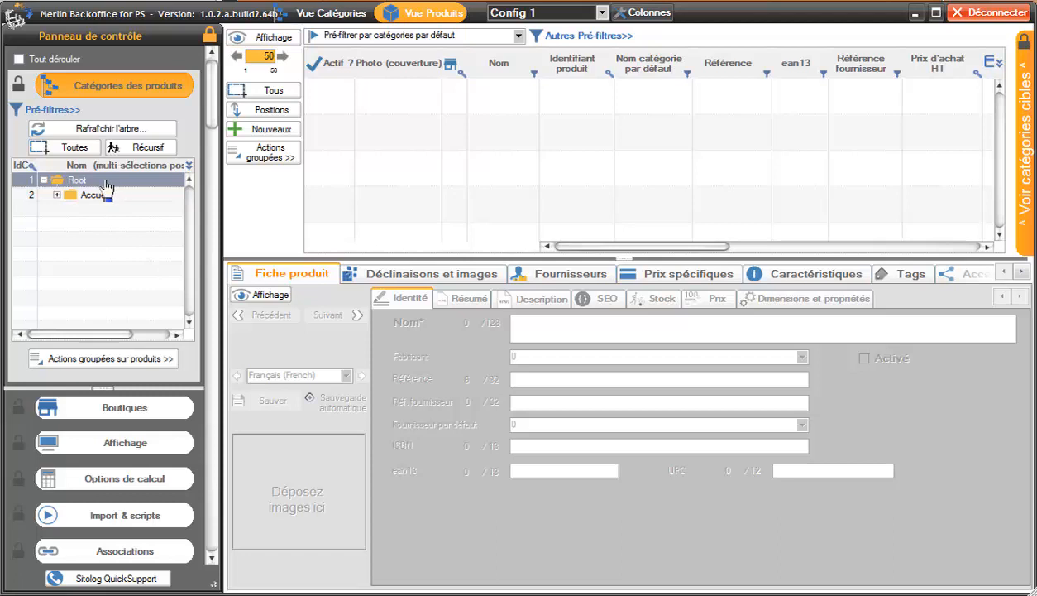
Expand the Accueil category in the product category tree
left_click(57, 195)
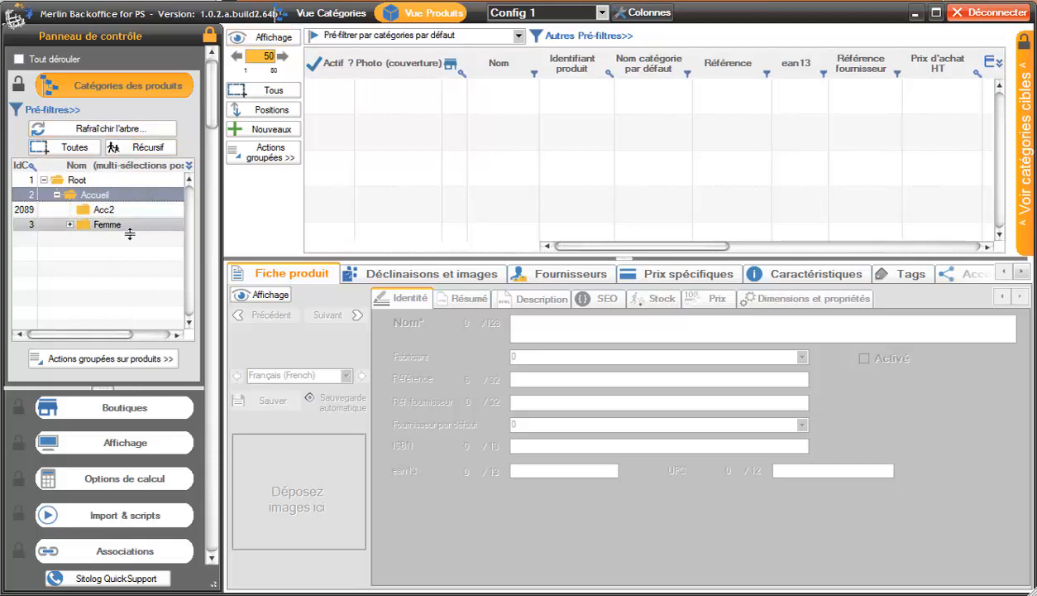
mouse_move(106, 200)
left_mouse_down()
mouse_move(93, 187)
mouse_move(90, 200)
mouse_move(123, 201)
left_mouse_up()
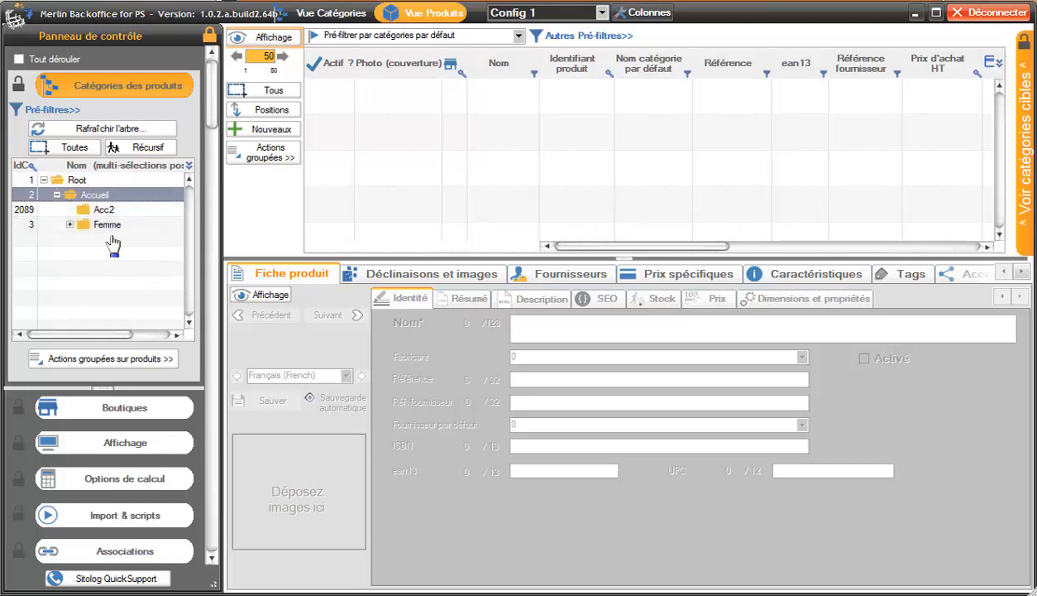
left_click_drag(108, 226, 106, 217)
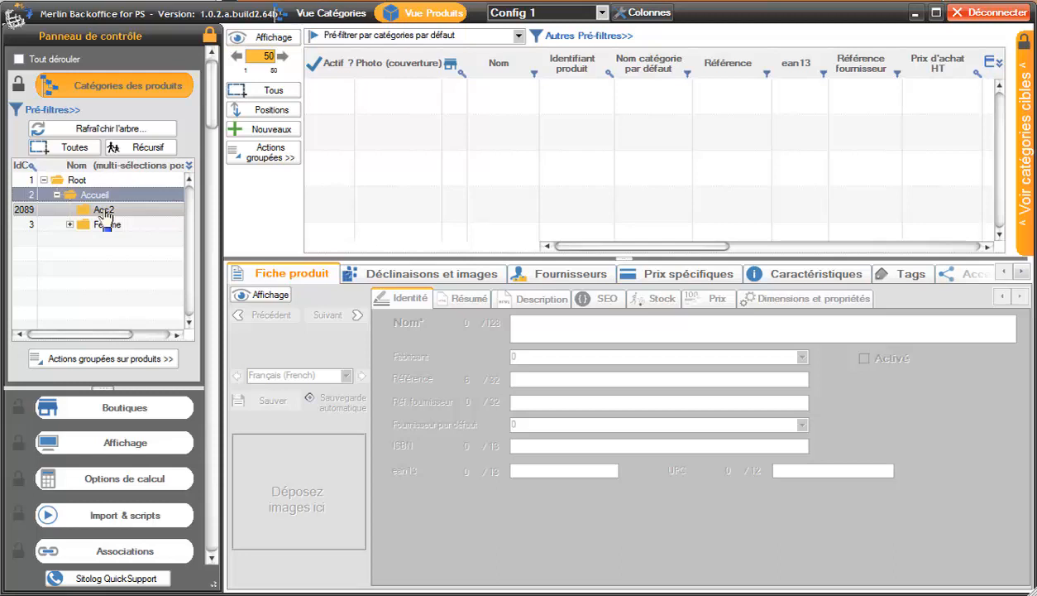
left_click_drag(105, 215, 103, 213)
Select the categories whose name contains "robe" with a filtered selection and display their products
right_click(103, 211)
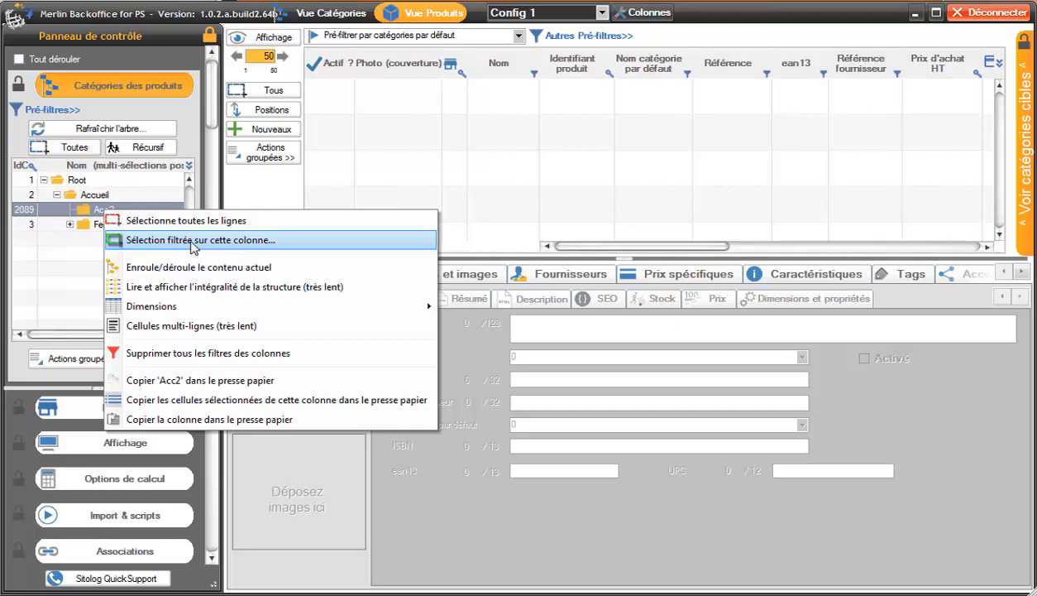
left_click(193, 243)
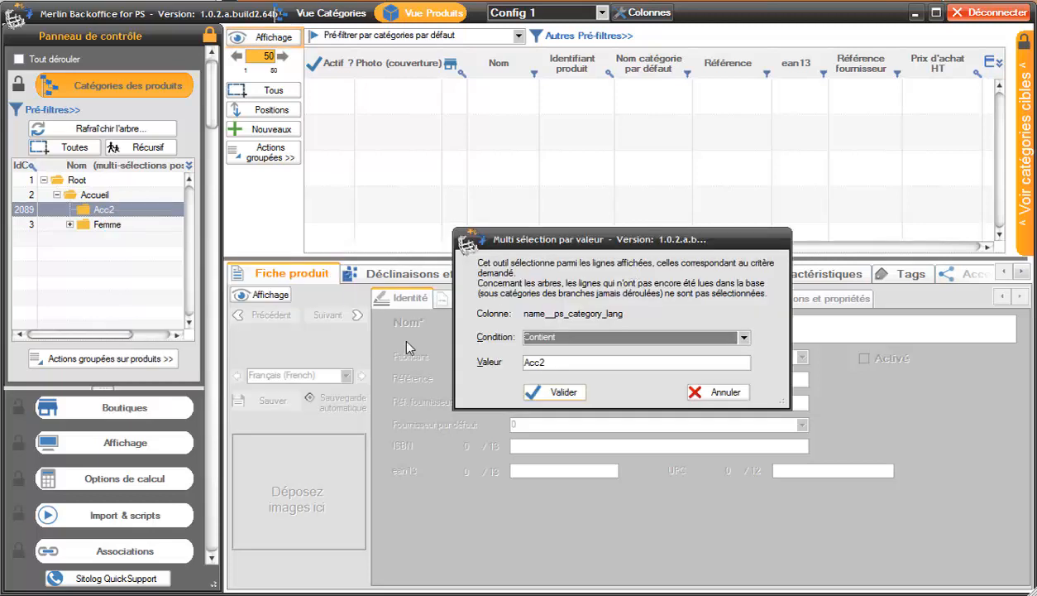
left_click(744, 337)
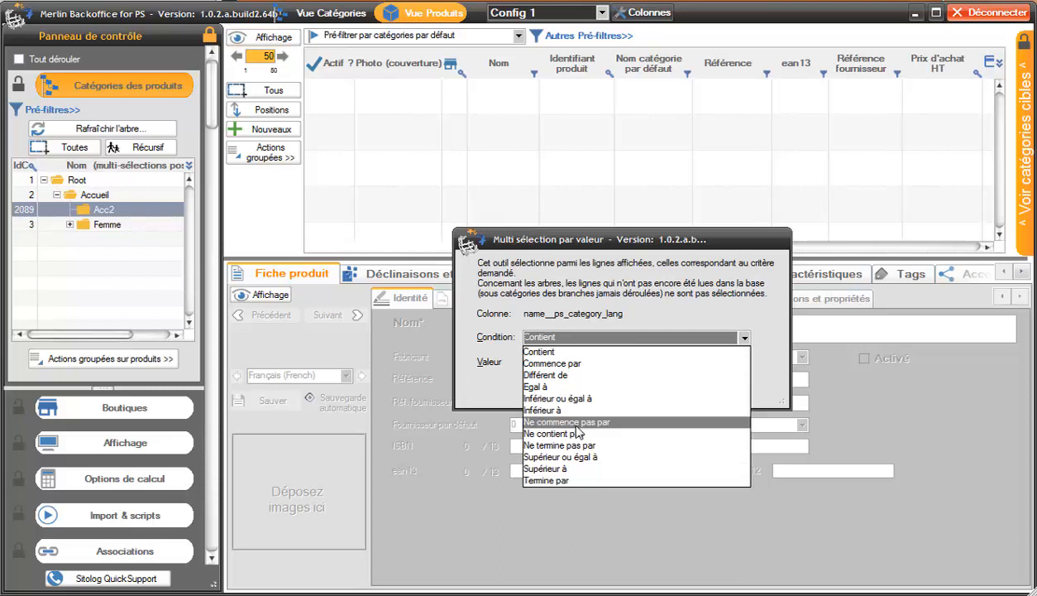
left_click(745, 338)
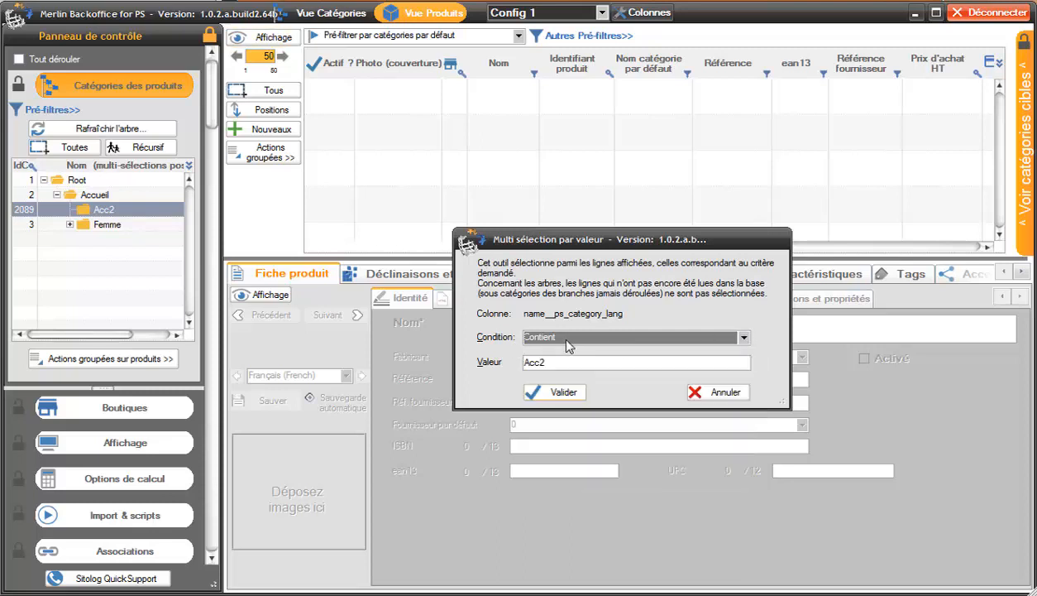
key("Tab")
type("r")
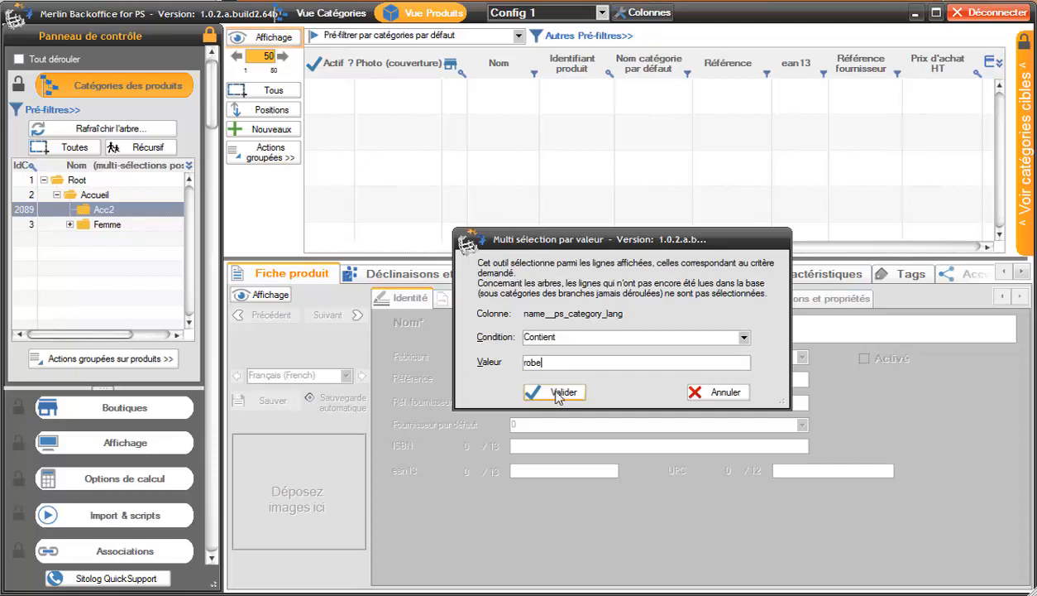
left_click(554, 390)
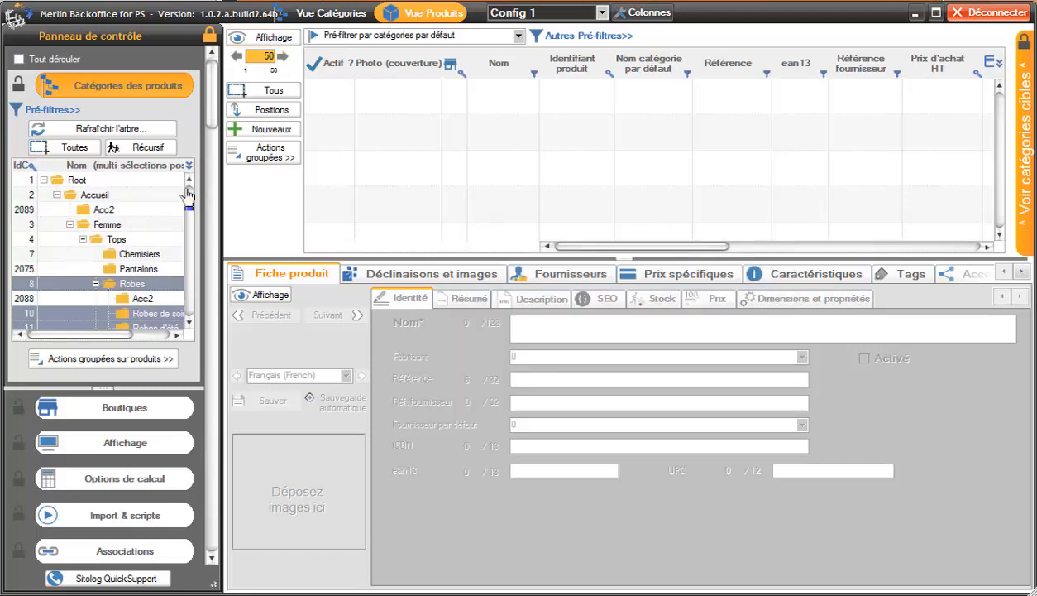
left_click_drag(190, 223, 190, 263)
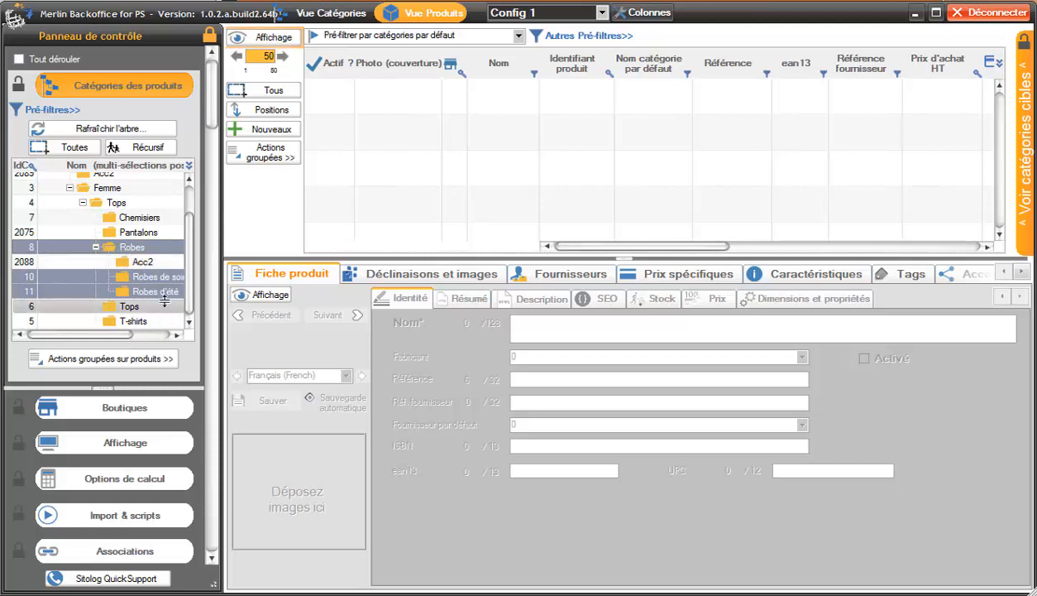
mouse_move(189, 262)
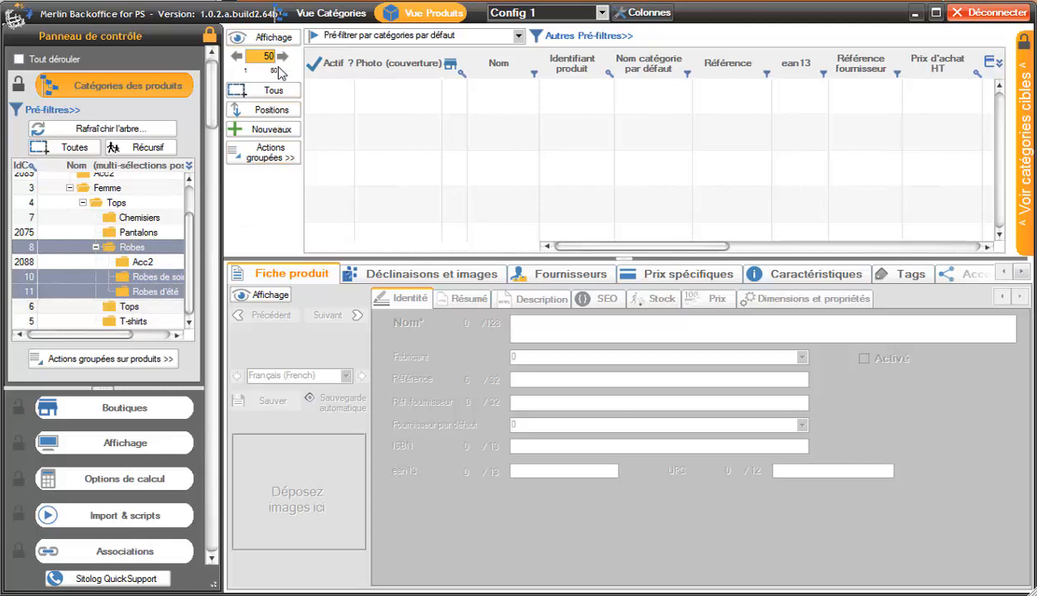
left_click(253, 38)
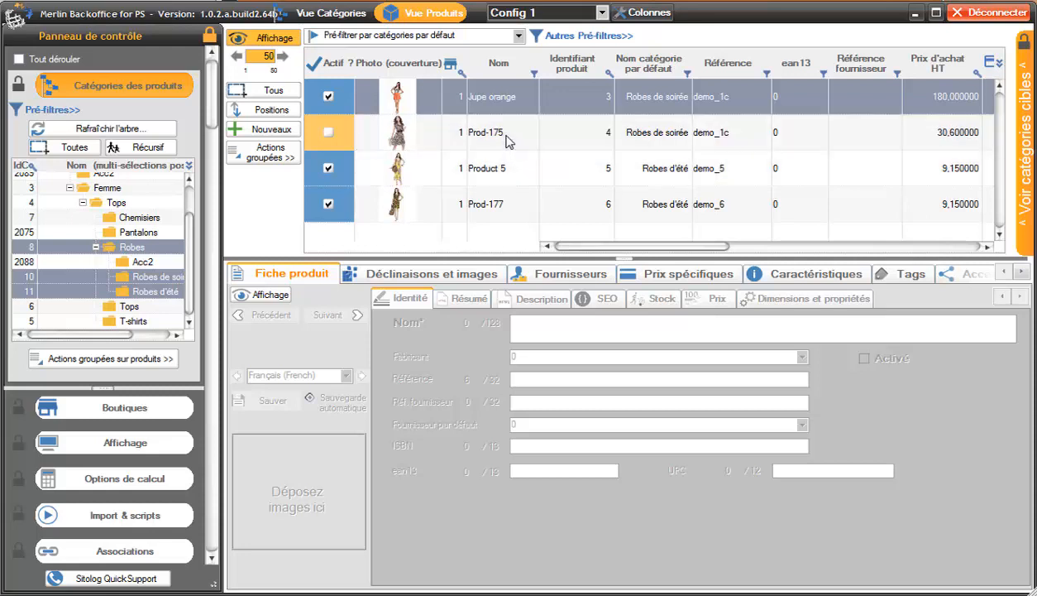
Display the products of all categories and select those whose name contains "7" with a filtered selection
left_click(73, 147)
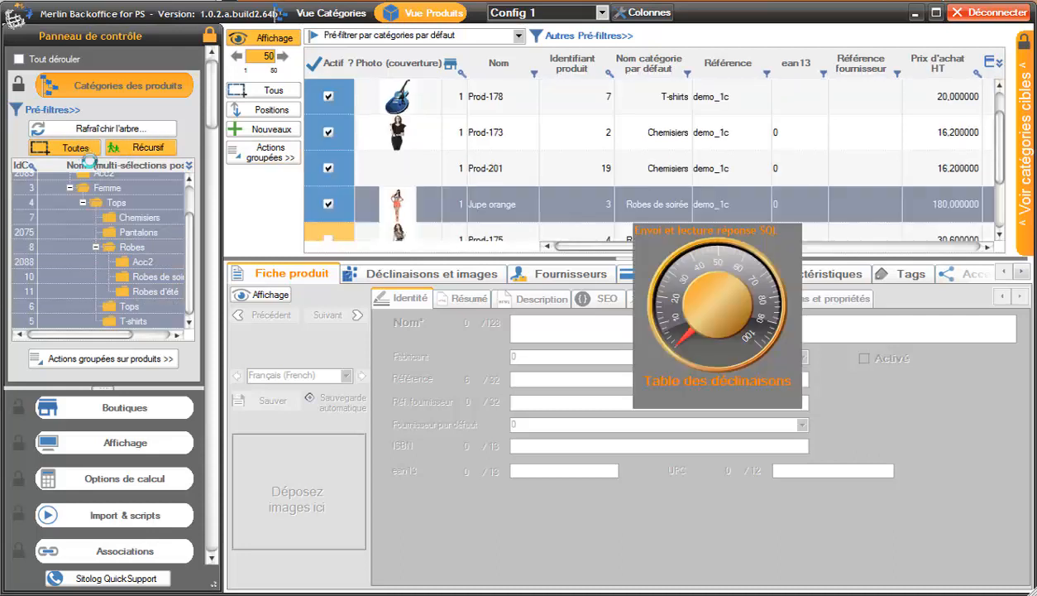
left_click_drag(1000, 149, 998, 99)
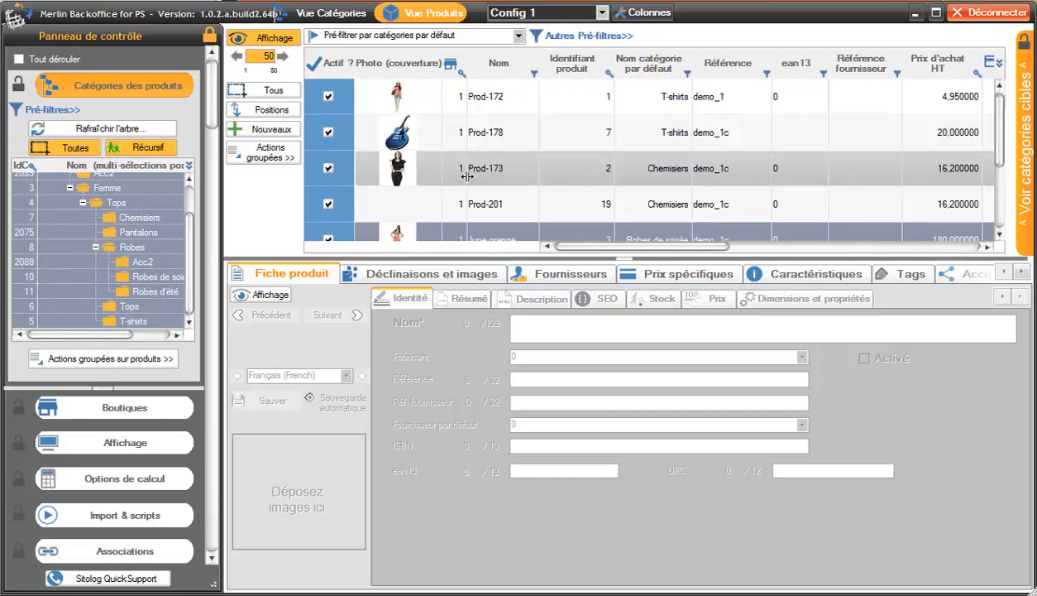
left_click(507, 132)
right_click(514, 134)
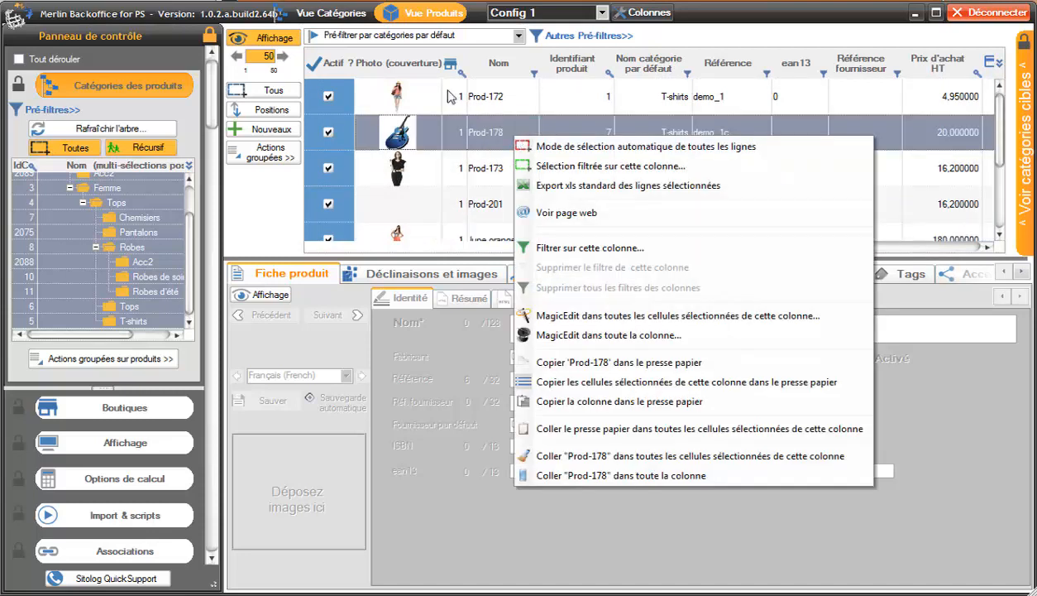
left_click(570, 167)
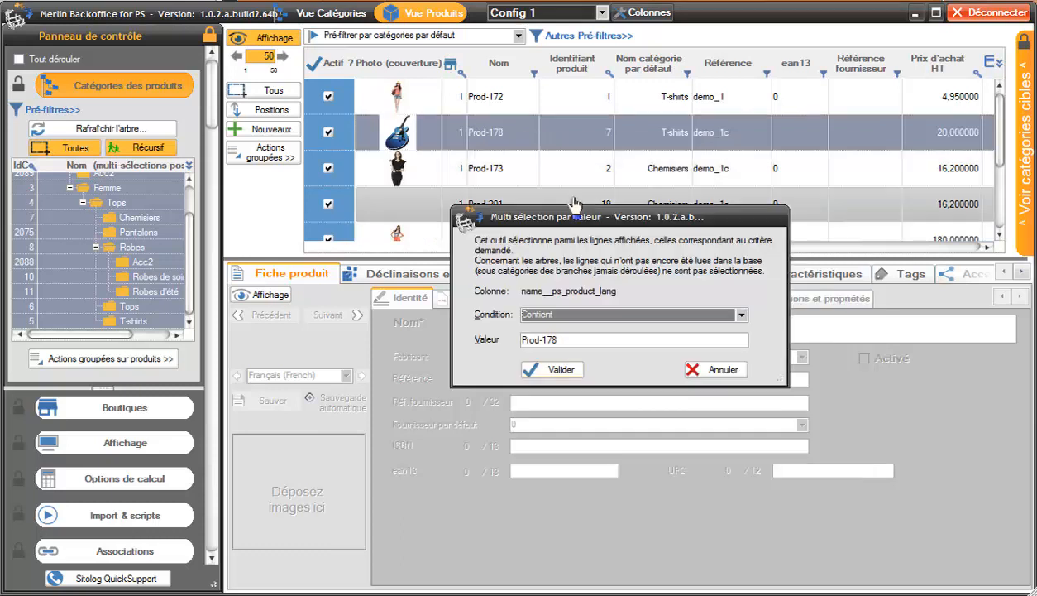
left_click(563, 340)
type("7")
left_click(562, 370)
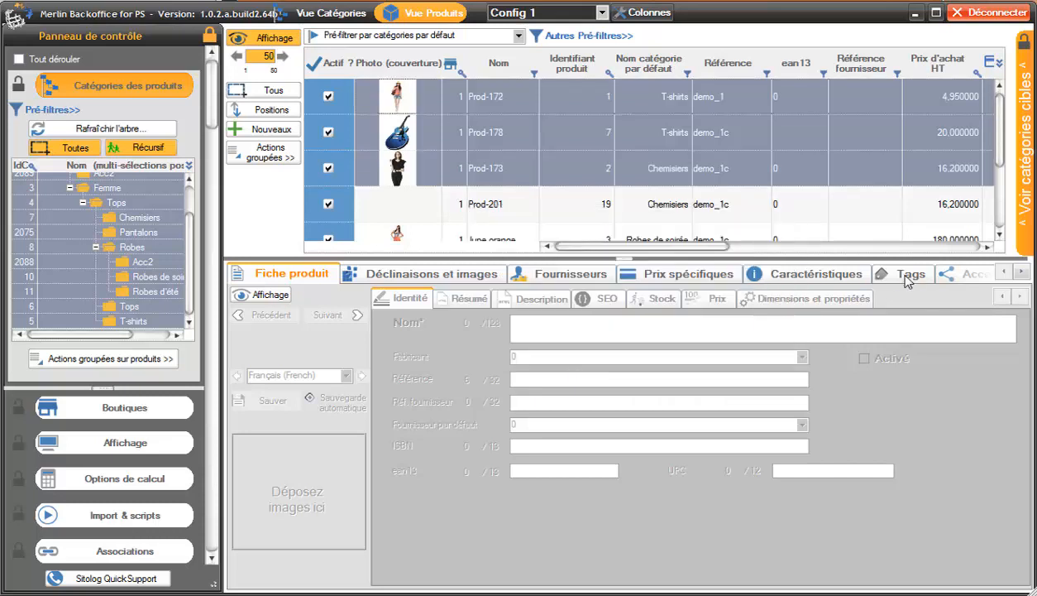
left_click_drag(1003, 149, 1009, 129)
mouse_move(1001, 137)
left_mouse_down()
mouse_move(999, 198)
mouse_move(998, 121)
left_mouse_up()
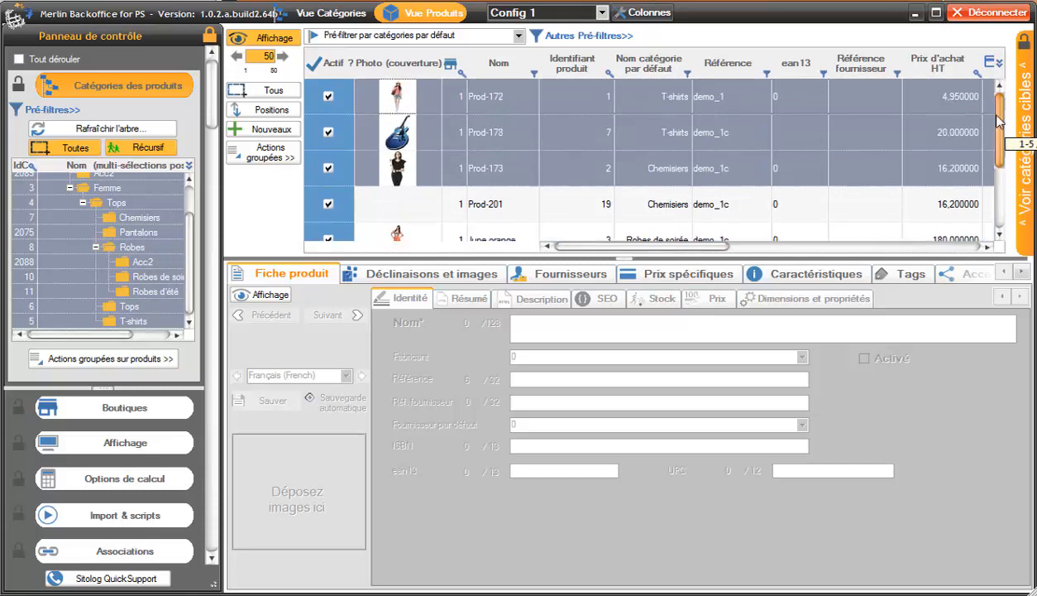
Round the selected products' tax-inclusive selling prices before discounts to the whole currency unit, rounding up, and check the resulting prices
left_click_drag(697, 245, 899, 249)
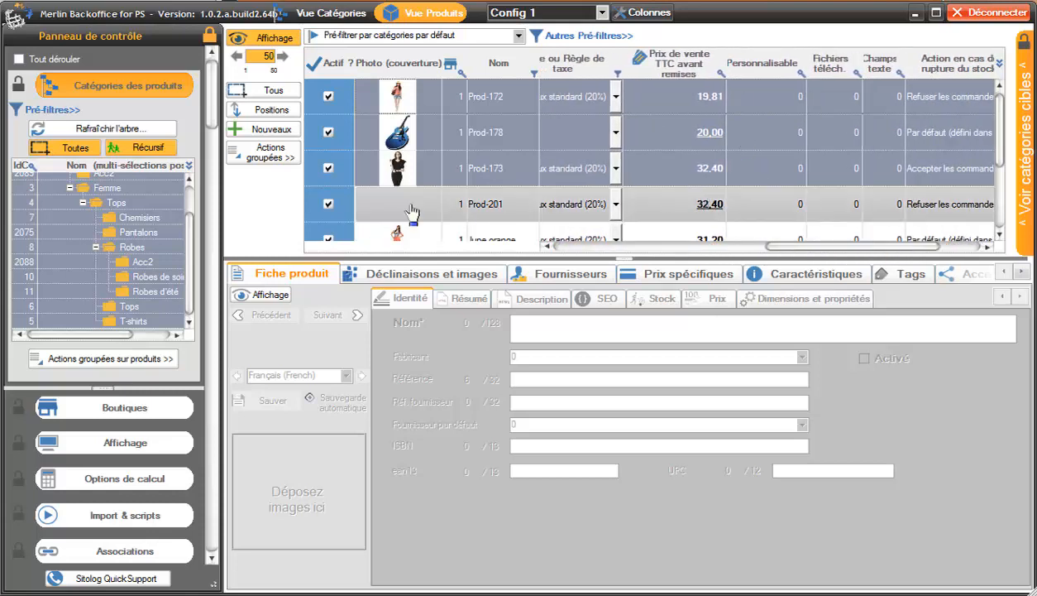
left_click(275, 157)
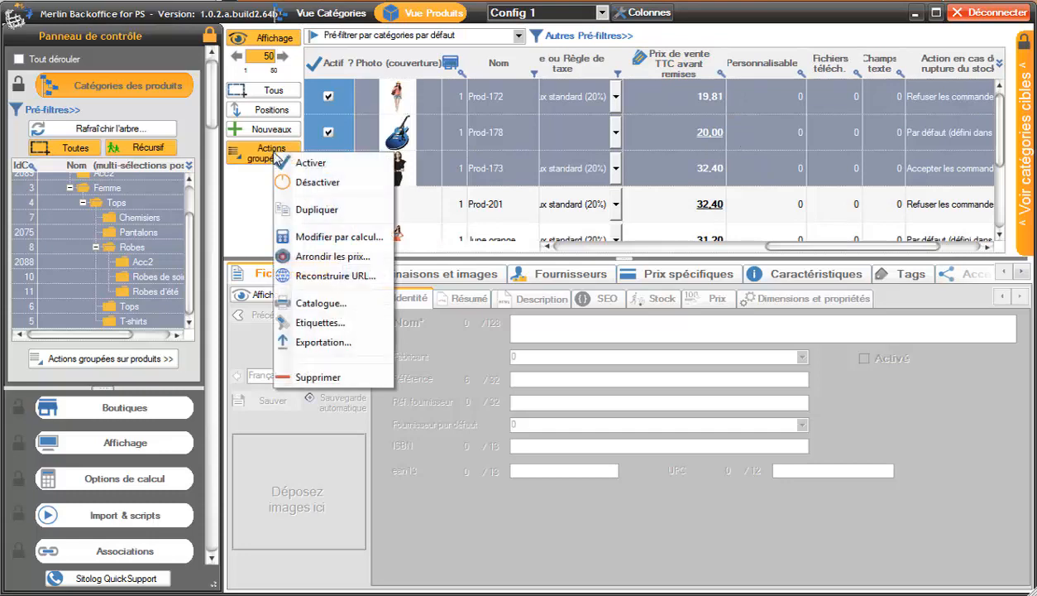
left_click(313, 254)
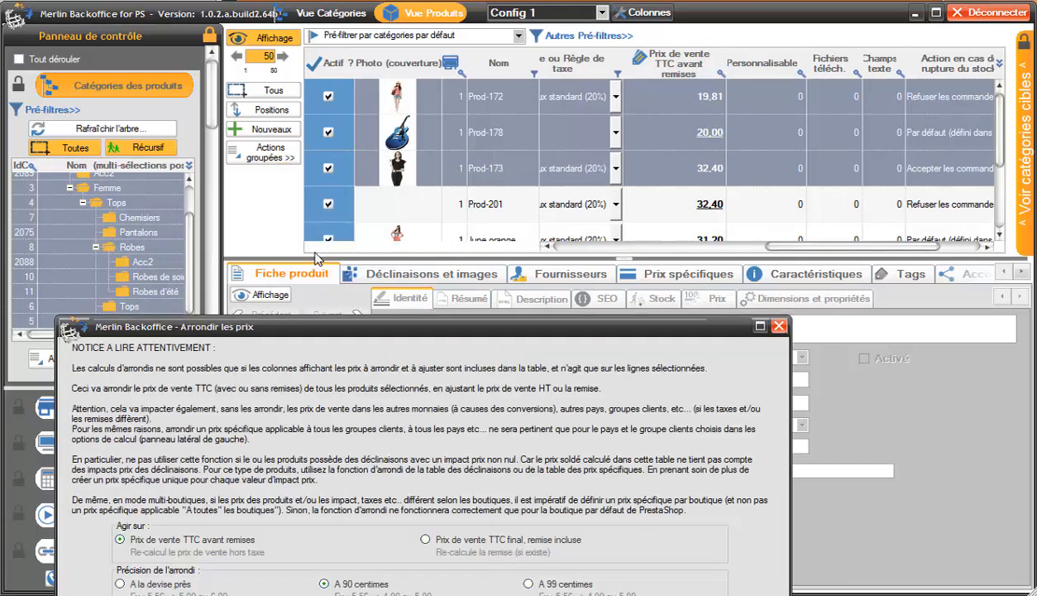
left_click_drag(476, 325, 513, 115)
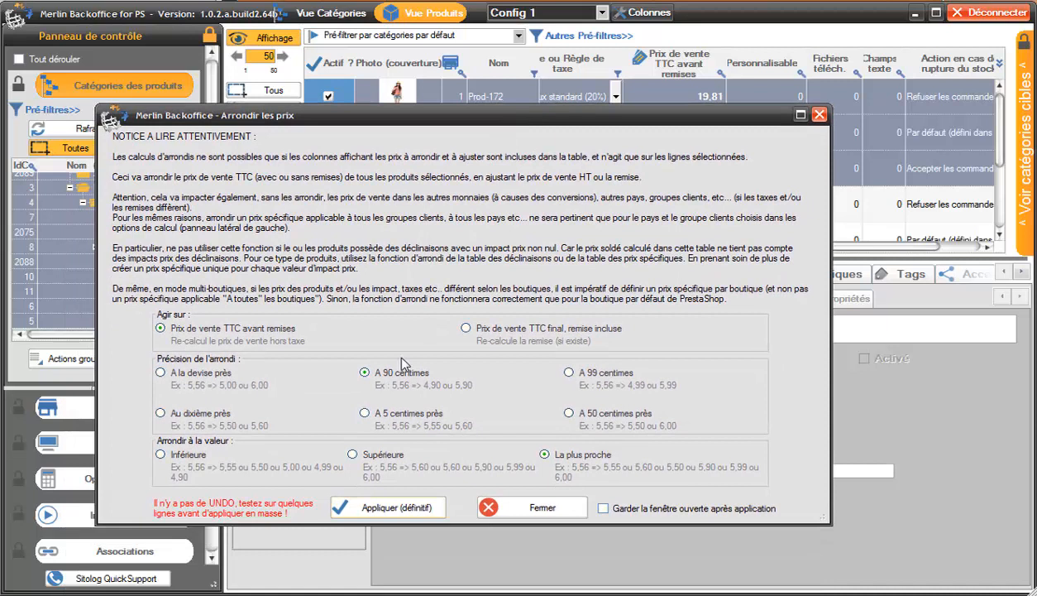
left_click(166, 372)
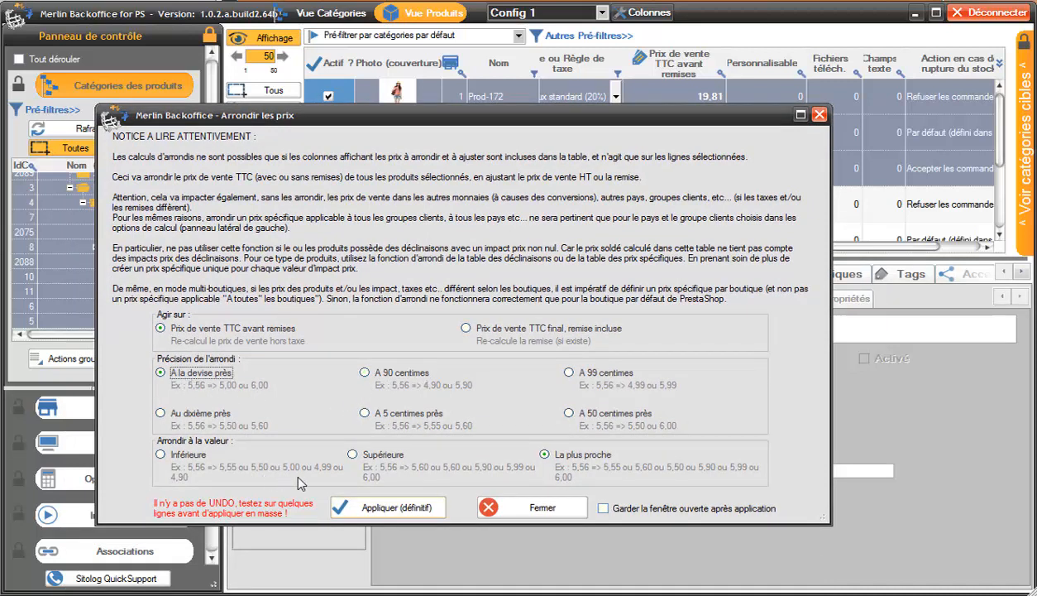
left_click(352, 454)
left_click(390, 509)
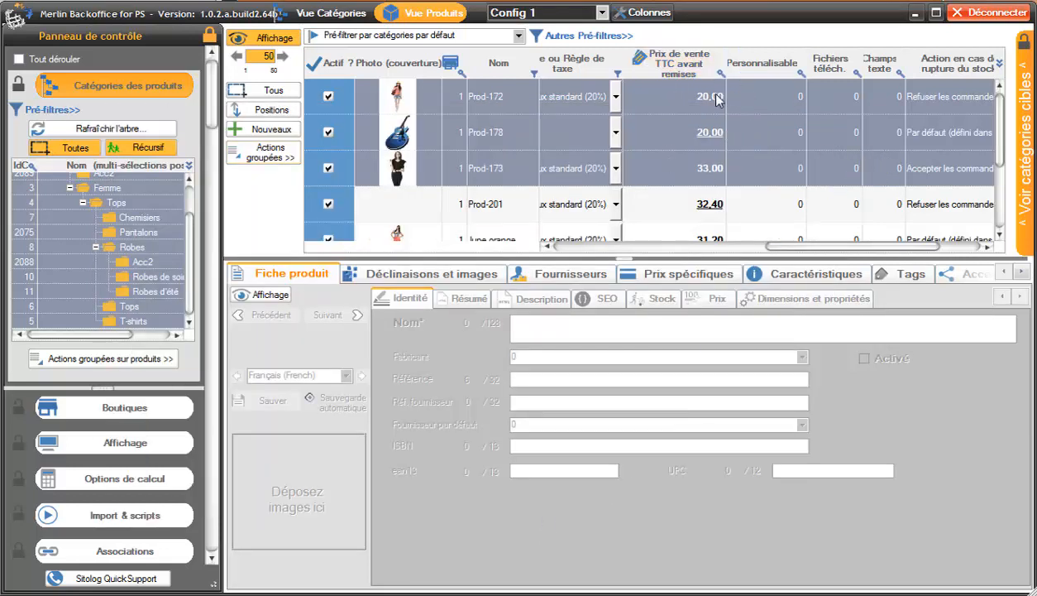
scroll(1004, 137, "down", 2)
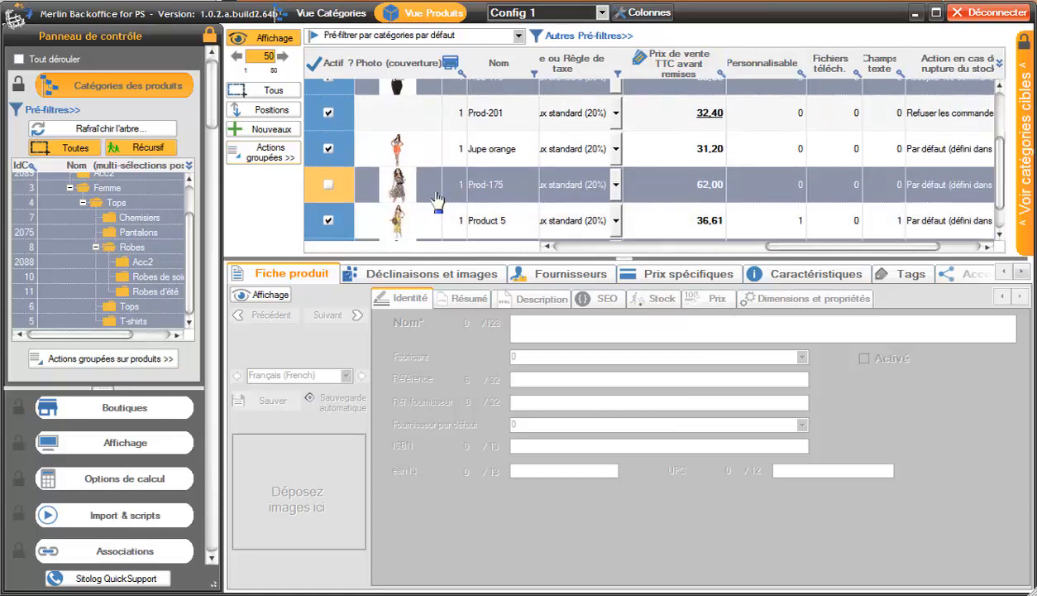
left_click_drag(1003, 182, 1011, 100)
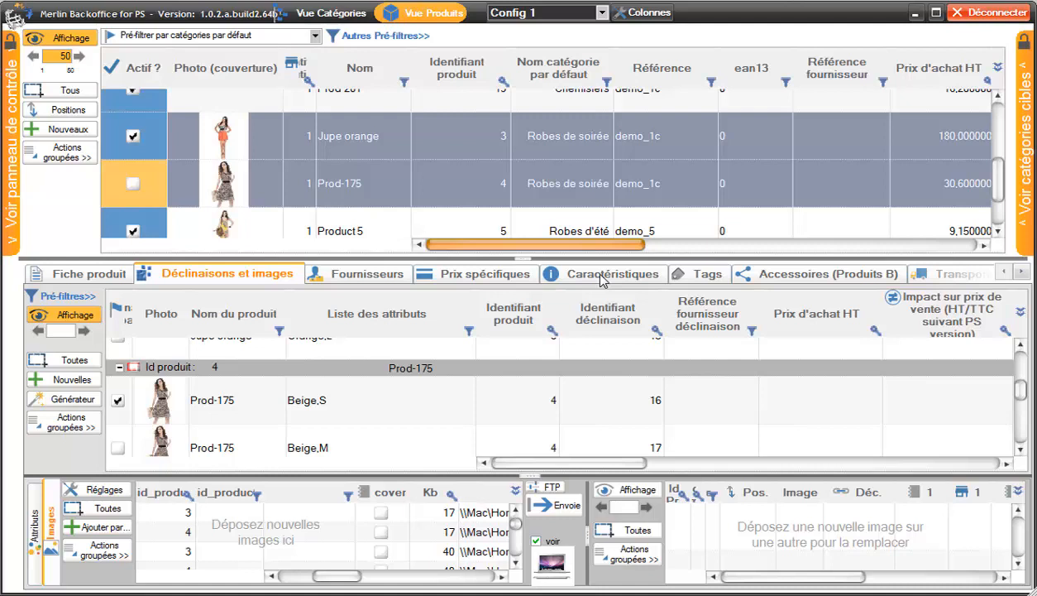
Look through the selected products' suppliers and specific prices, and display their characteristics in an enlarged association table
left_click(368, 273)
left_click(467, 273)
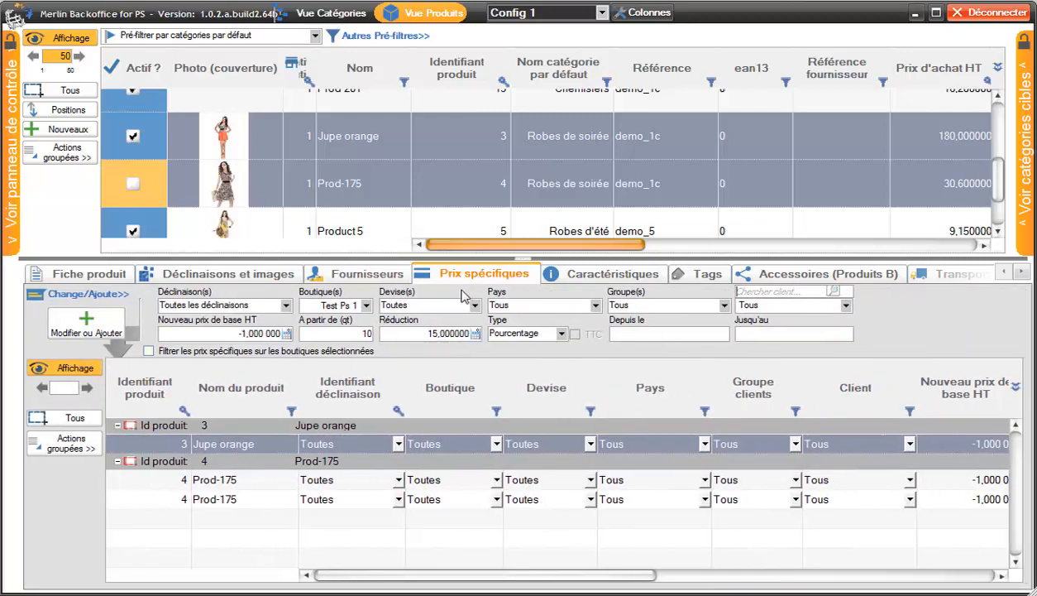
left_click(589, 274)
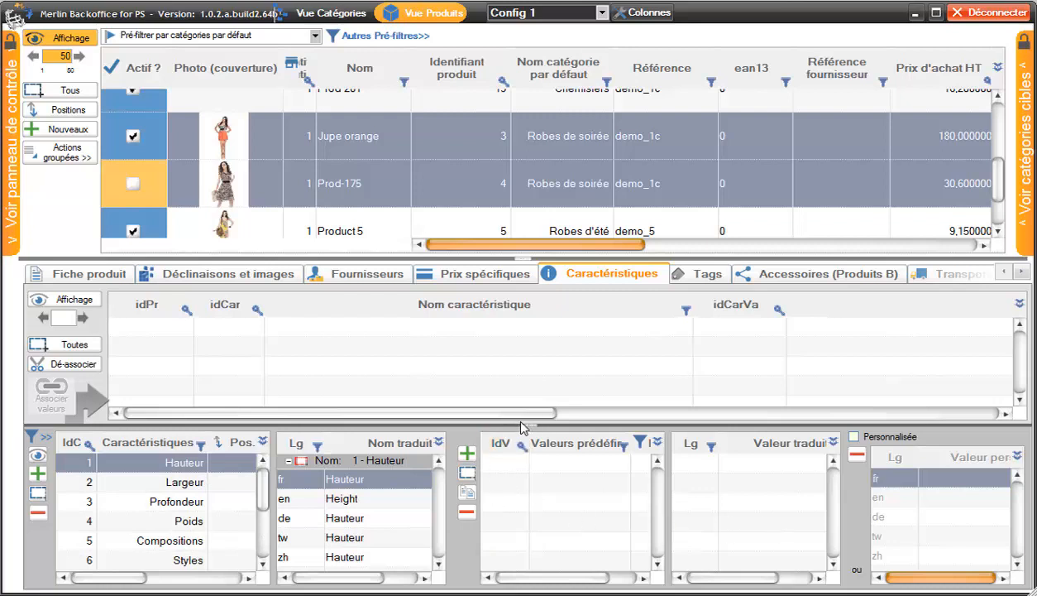
left_click_drag(529, 425, 521, 467)
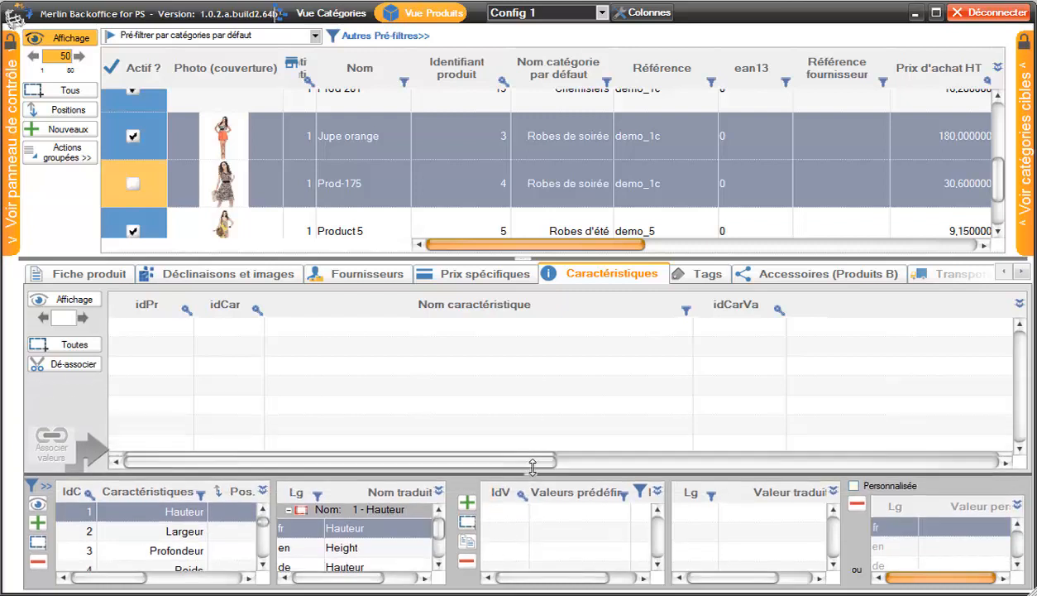
left_click(73, 300)
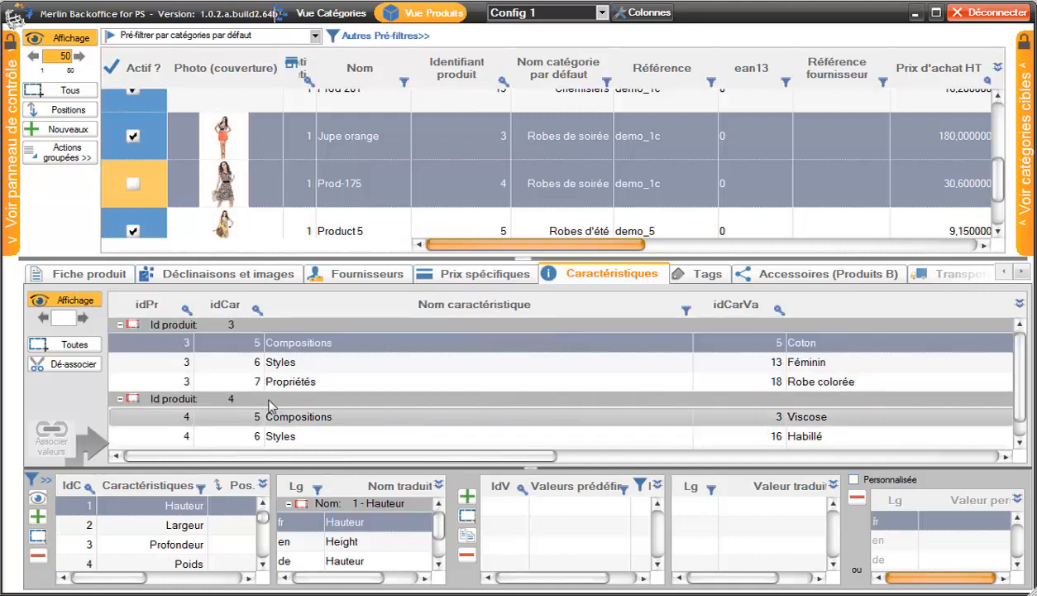
Display the tag associations of the selected products and associate tags 8 through 11 with them
left_click(709, 273)
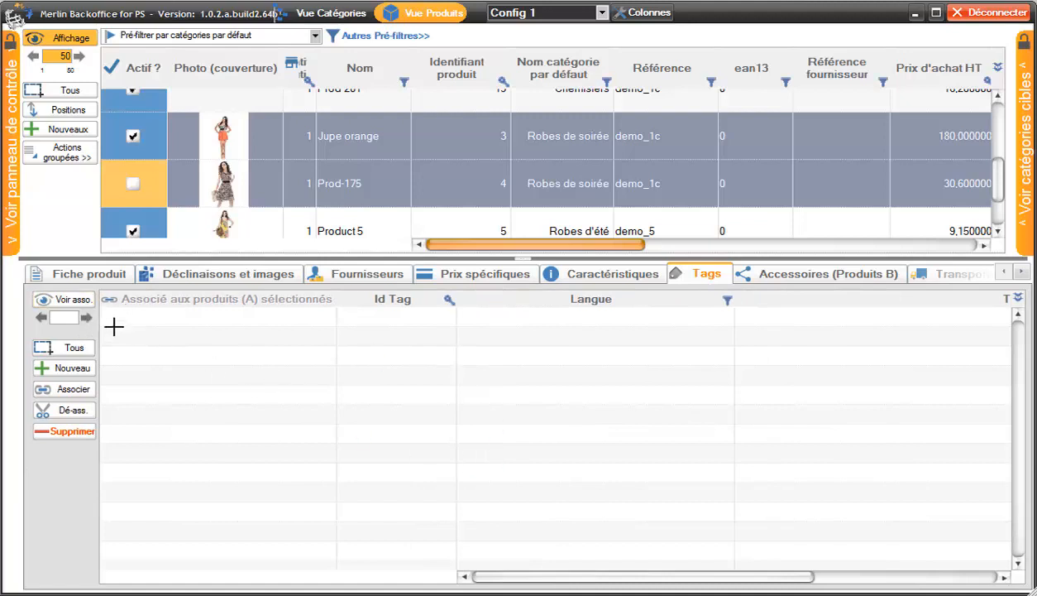
left_click(70, 301)
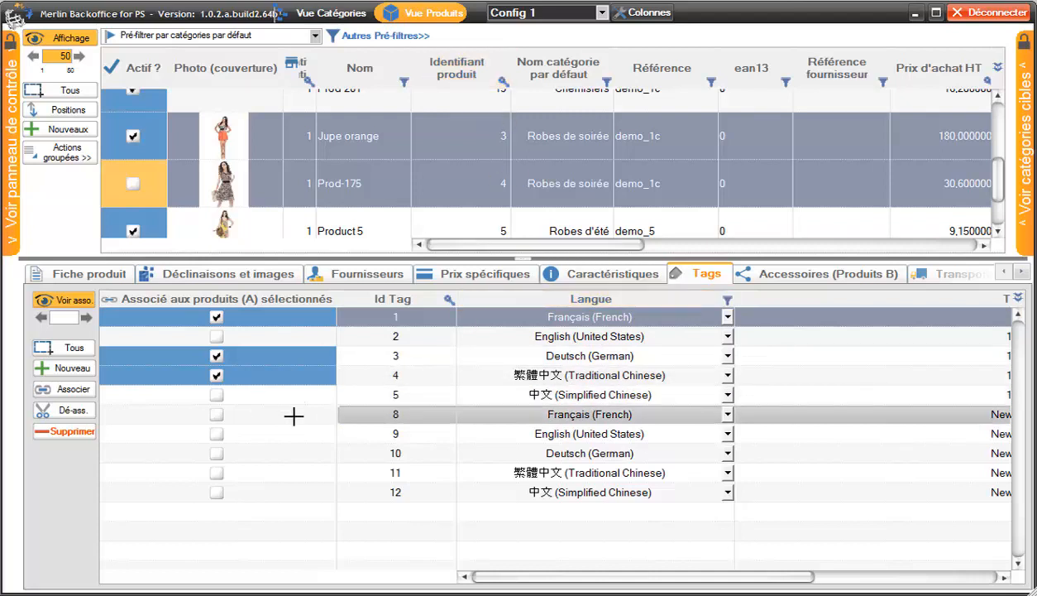
left_click(479, 419)
left_click_drag(479, 424, 482, 472)
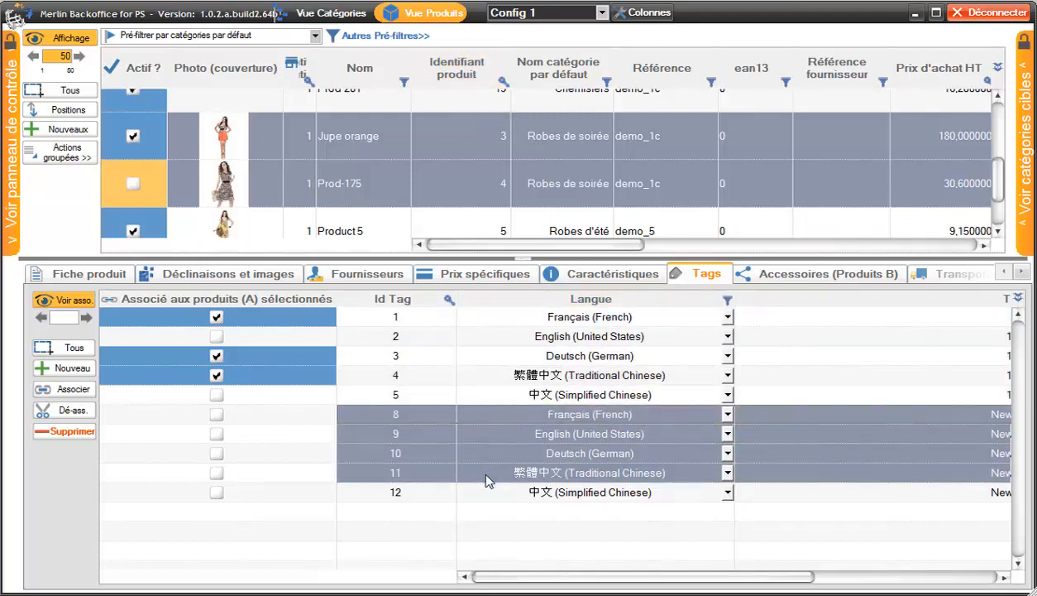
left_click(216, 415)
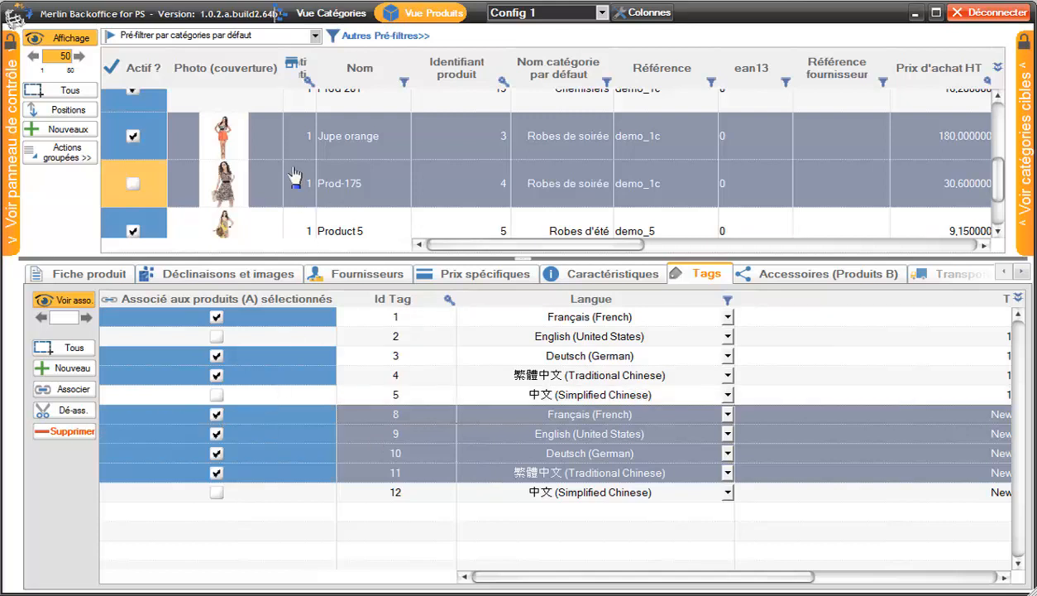
Examine the accessories view with a widened category tree, and check which carriers are associated with the selected products
left_click(762, 273)
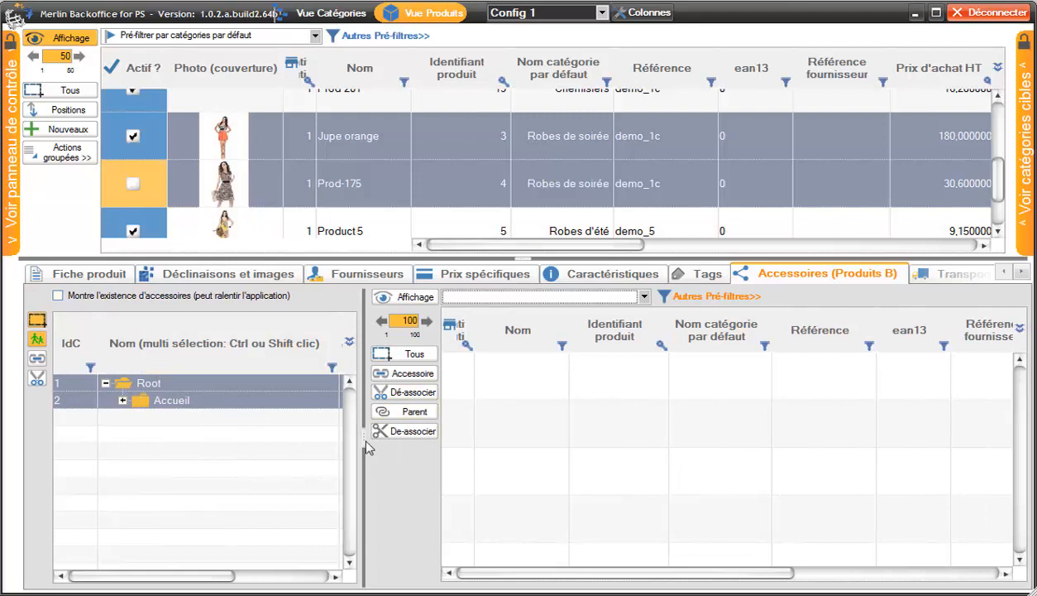
left_click_drag(364, 439, 453, 441)
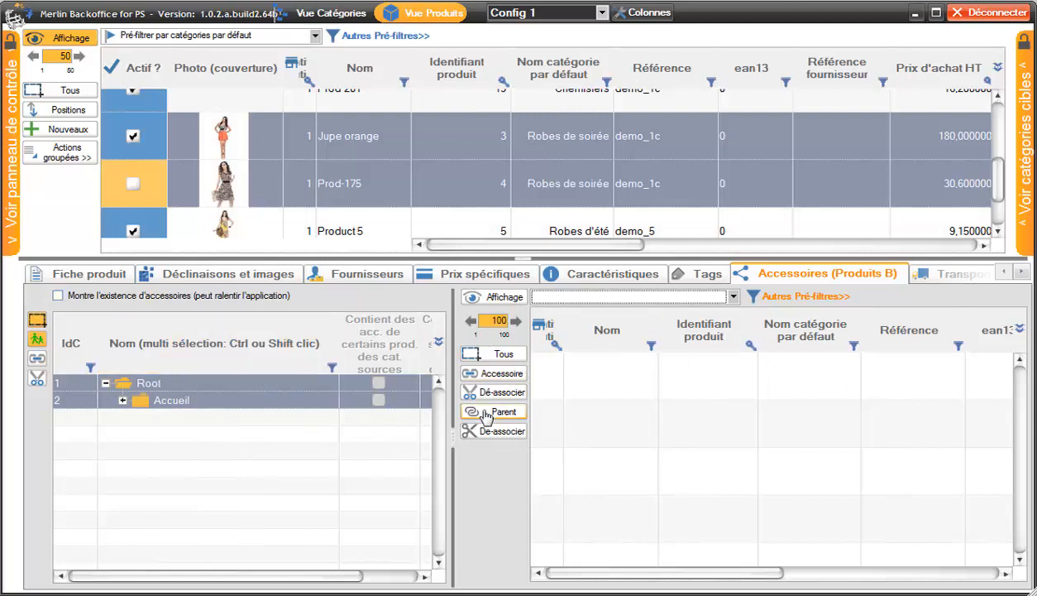
left_click(928, 274)
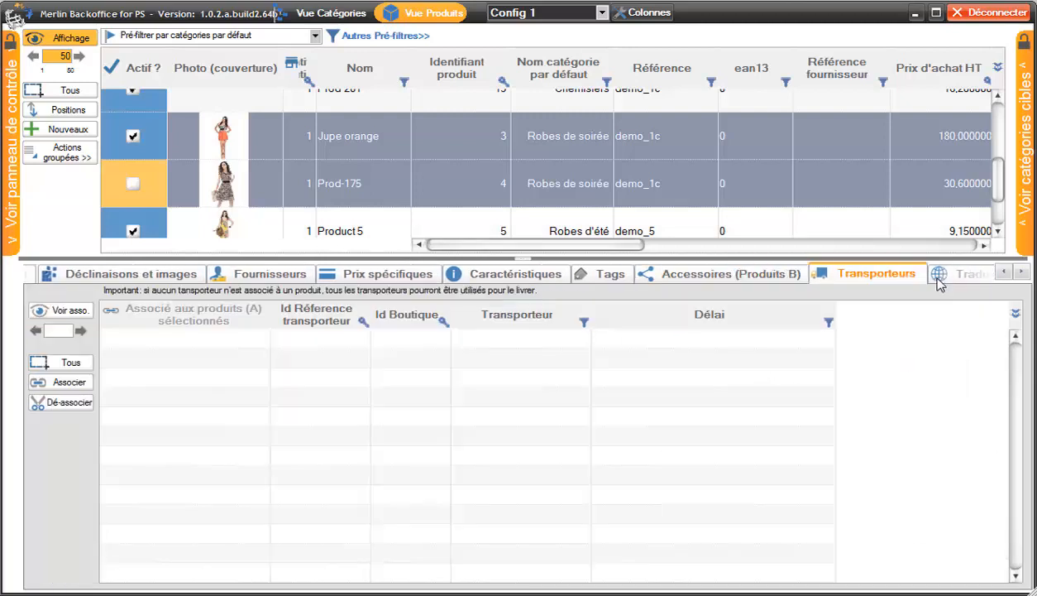
left_click(71, 313)
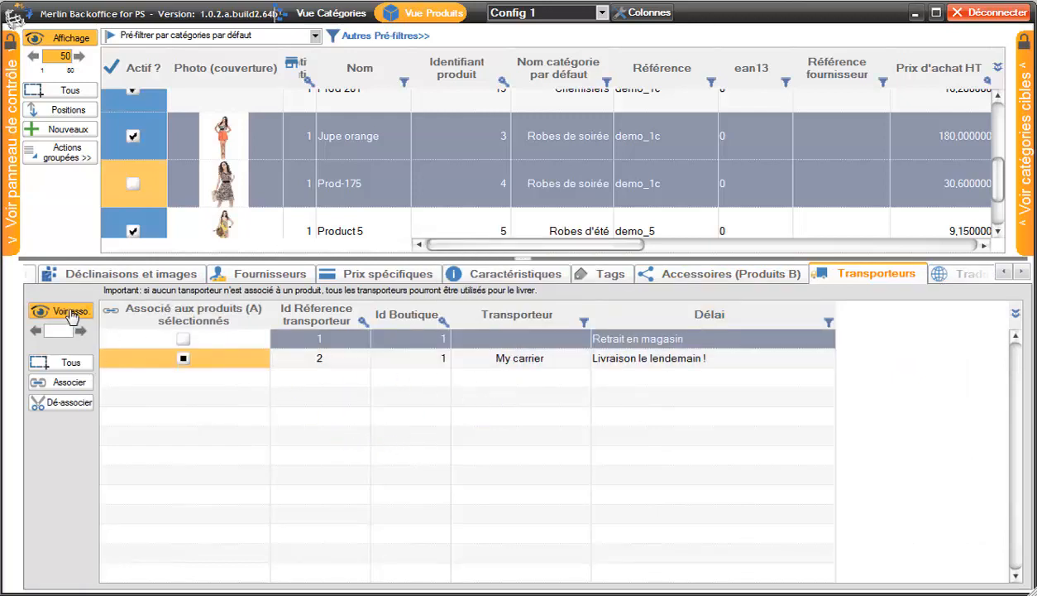
left_click(71, 312)
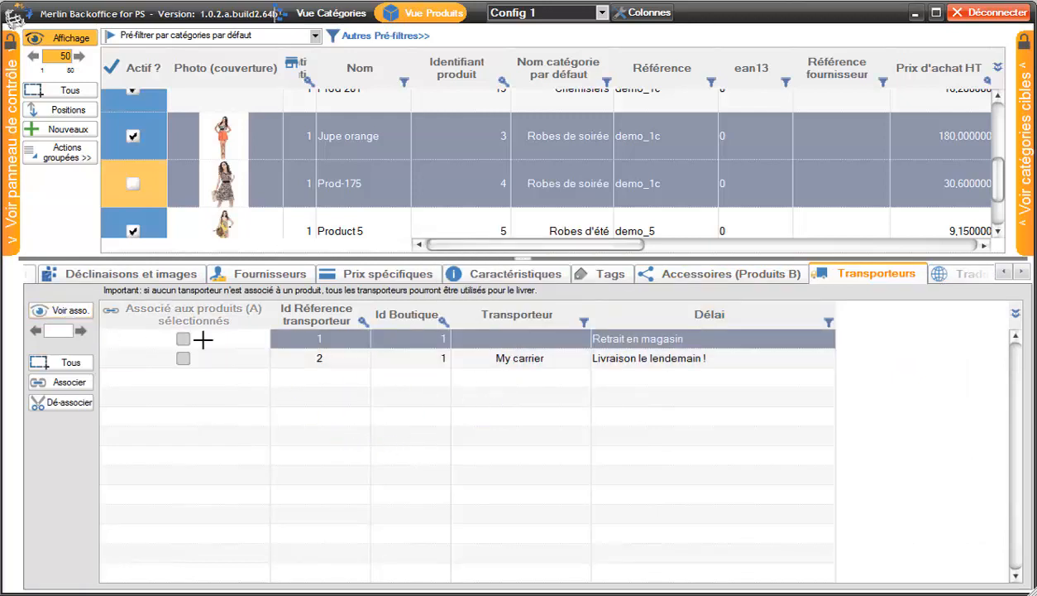
Display the product translations of the selected products to review their names by language, and turn the display off
left_click(947, 270)
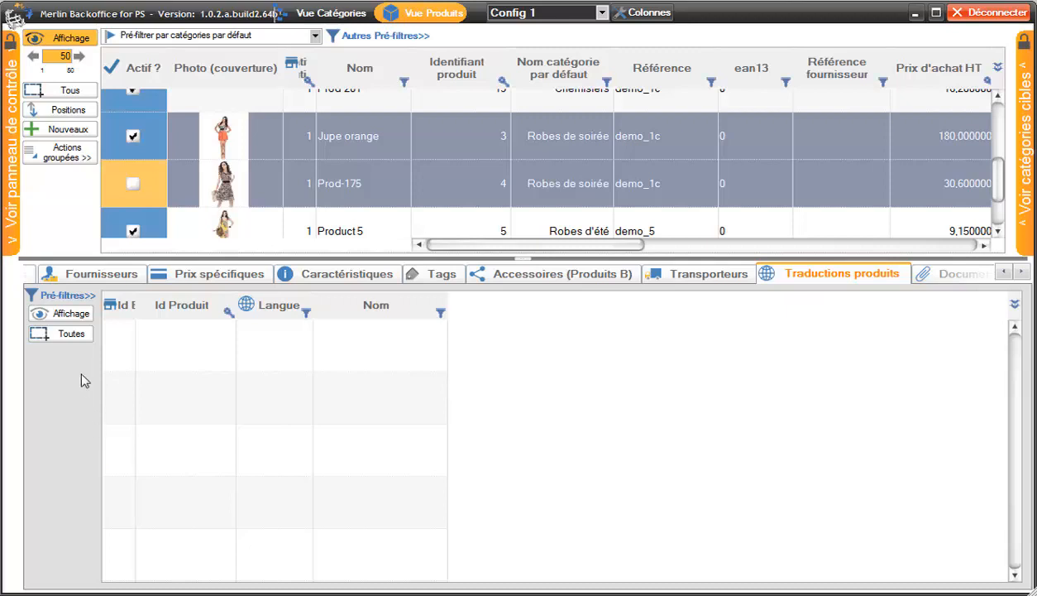
left_click(62, 313)
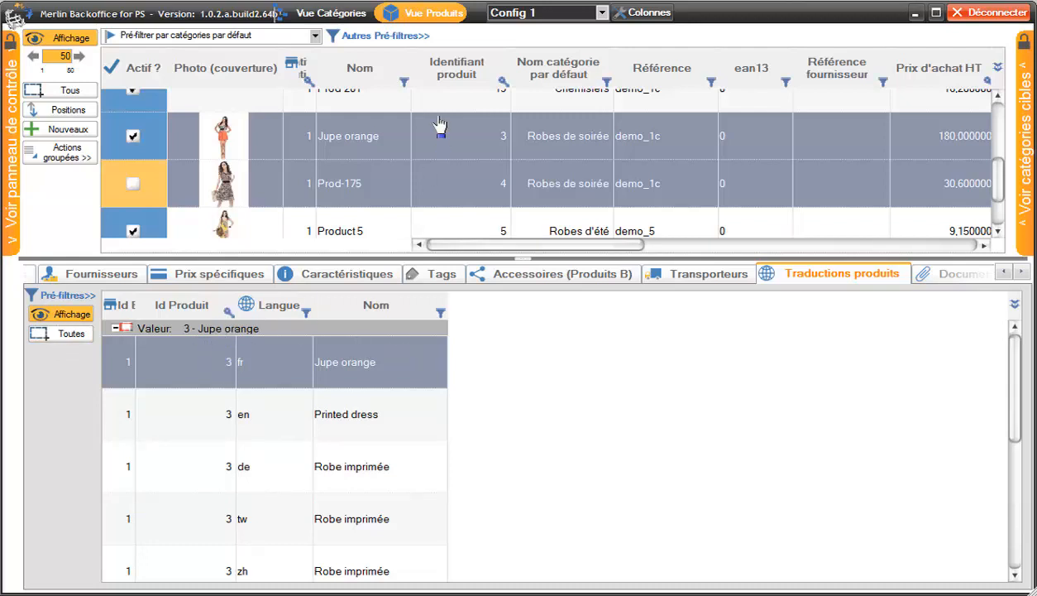
left_click(62, 314)
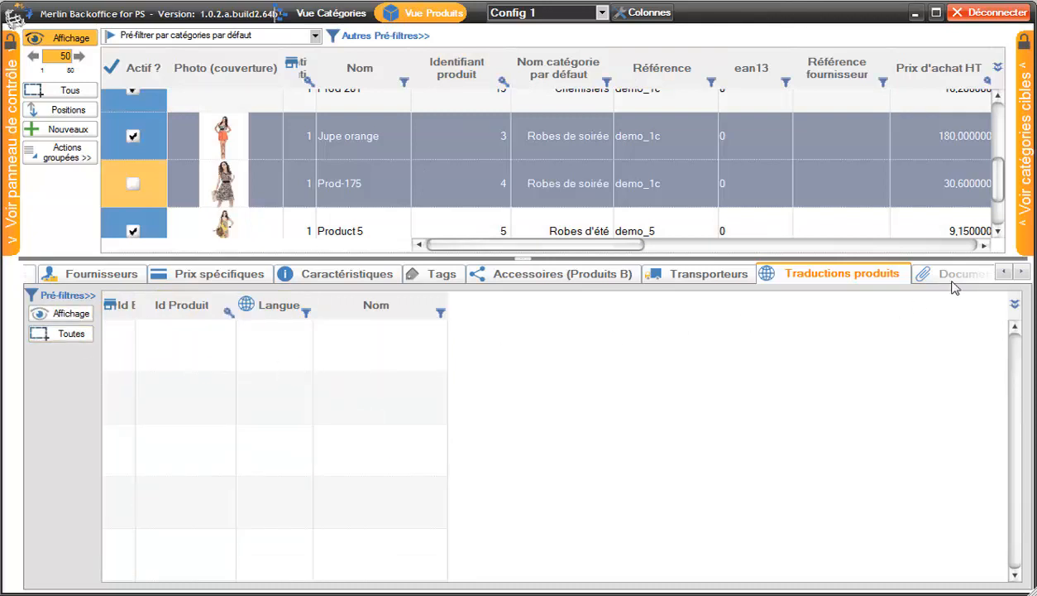
Check the attached documents associated with the selected products and turn the association display off
scroll(943, 278, "down", 1)
left_click(927, 274)
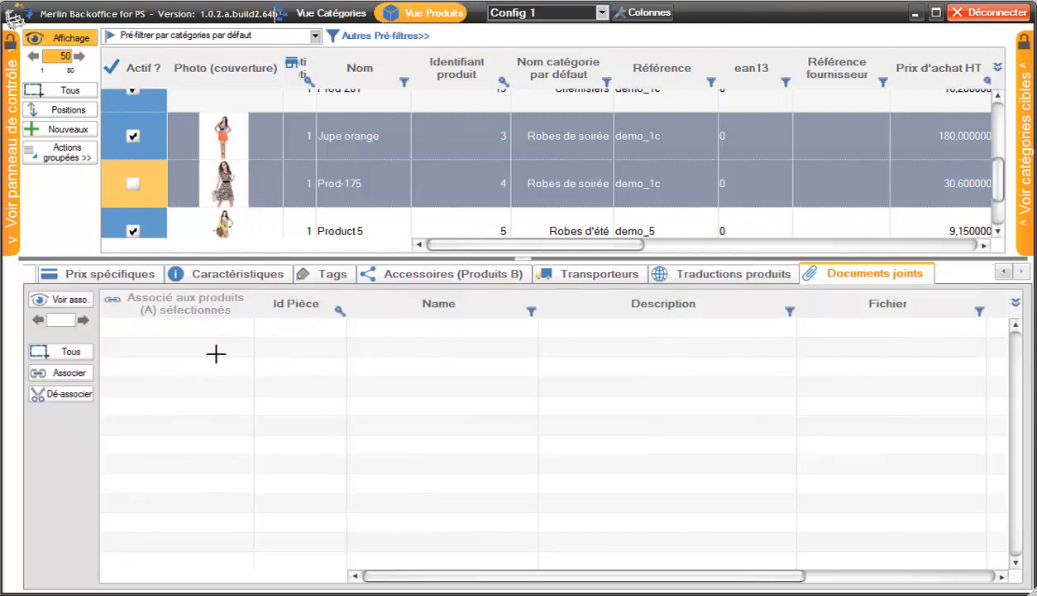
left_click(62, 299)
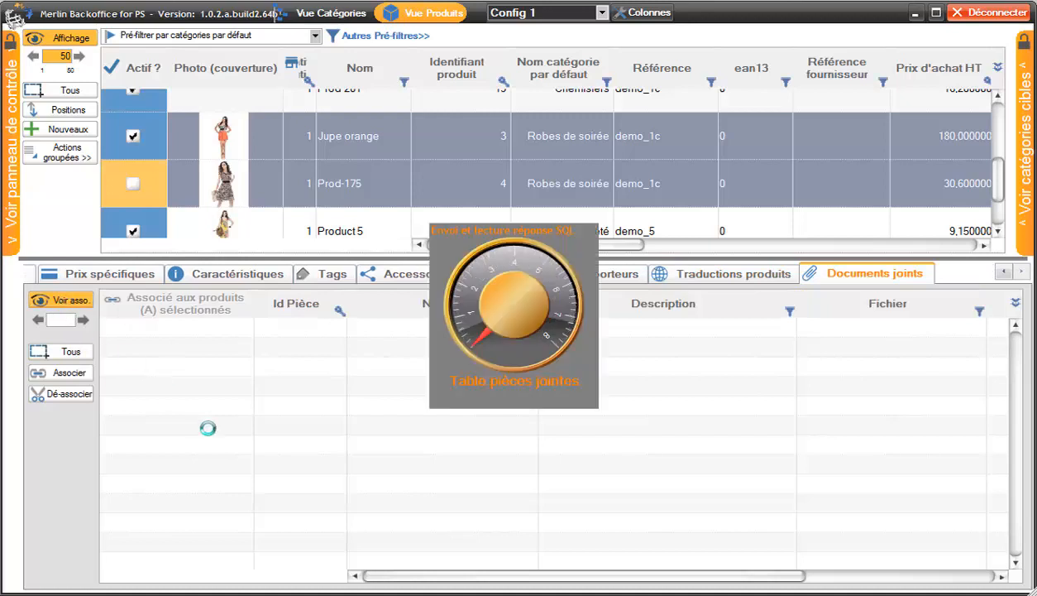
left_click(70, 300)
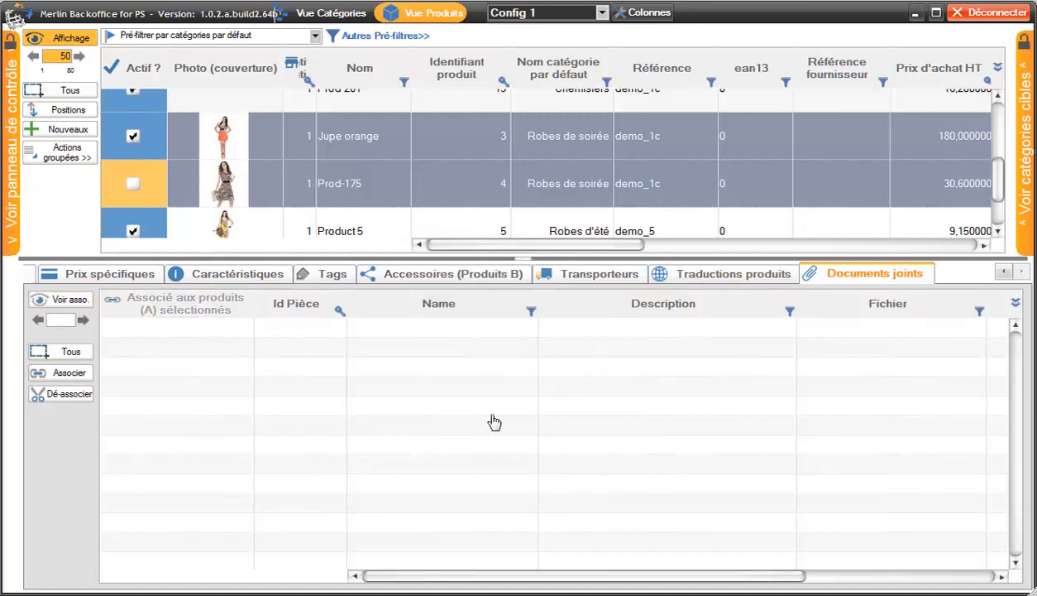